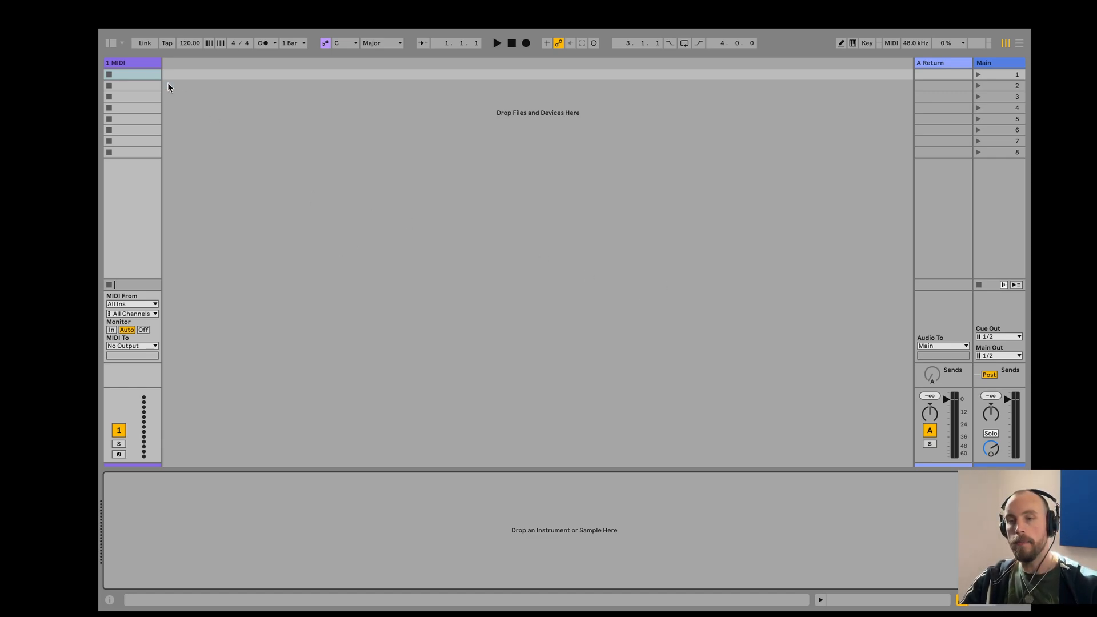
Load the Rhythmic Steps device from the Sequencers pack onto the MIDI track.
click(111, 43)
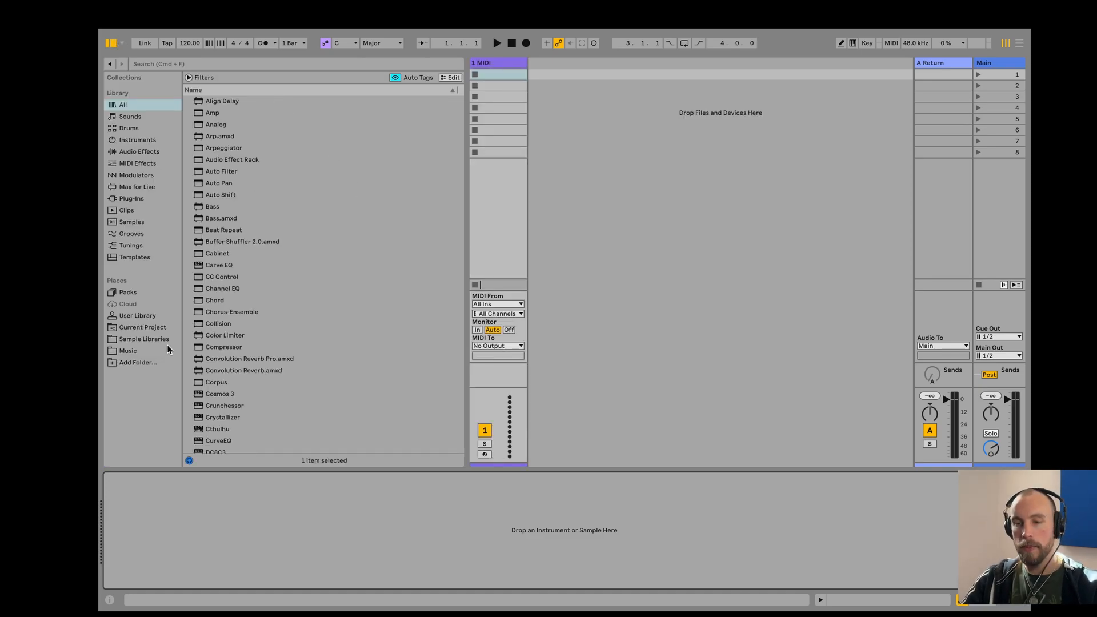
click(143, 295)
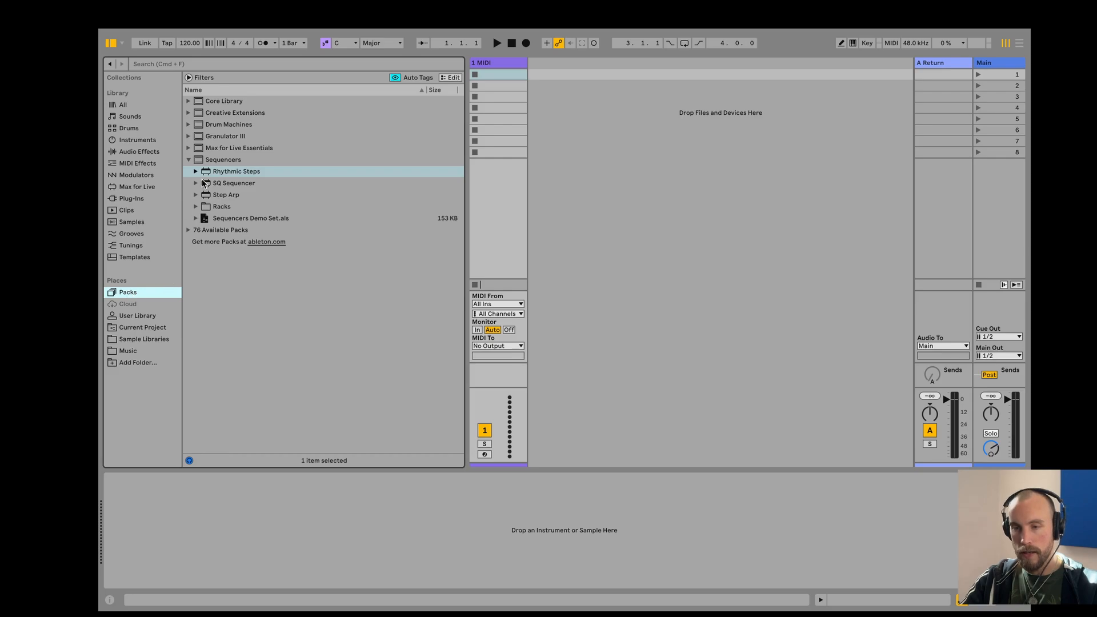
double_click(226, 171)
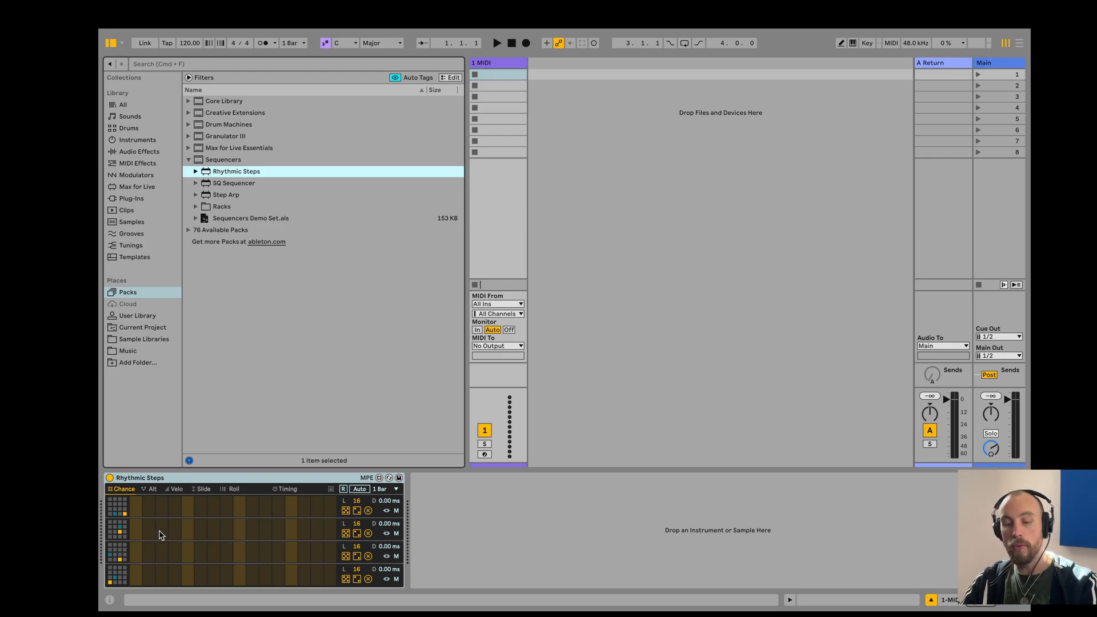
Search the library for "808 core" and add the 808 Core Kit rack after Rhythmic Steps on the MIDI track.
key(super+f)
text(d)
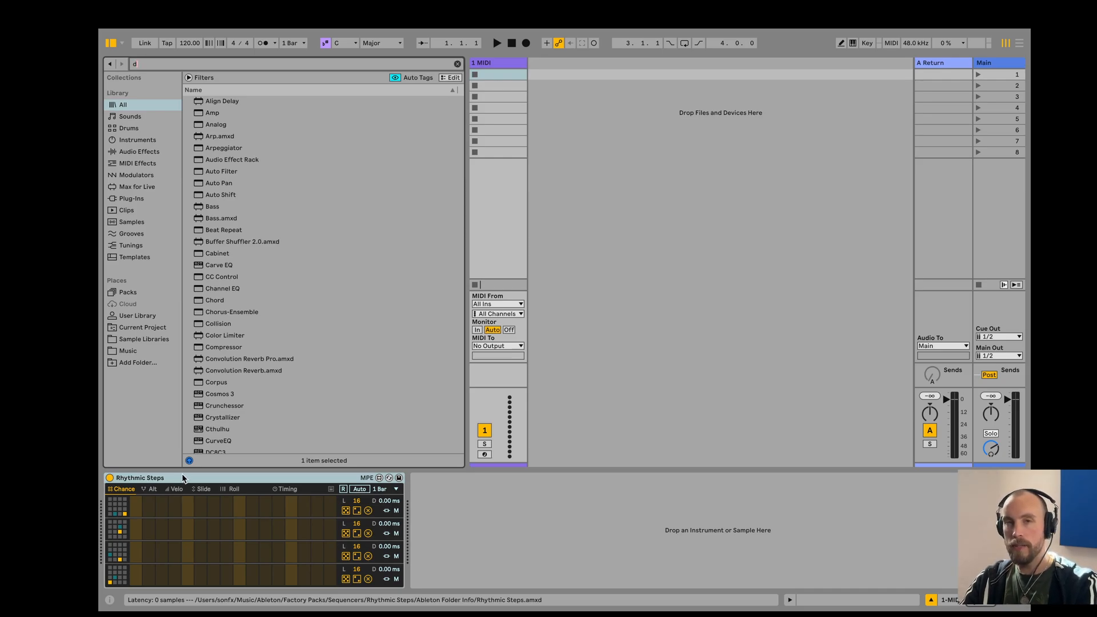
key(BackSpace)
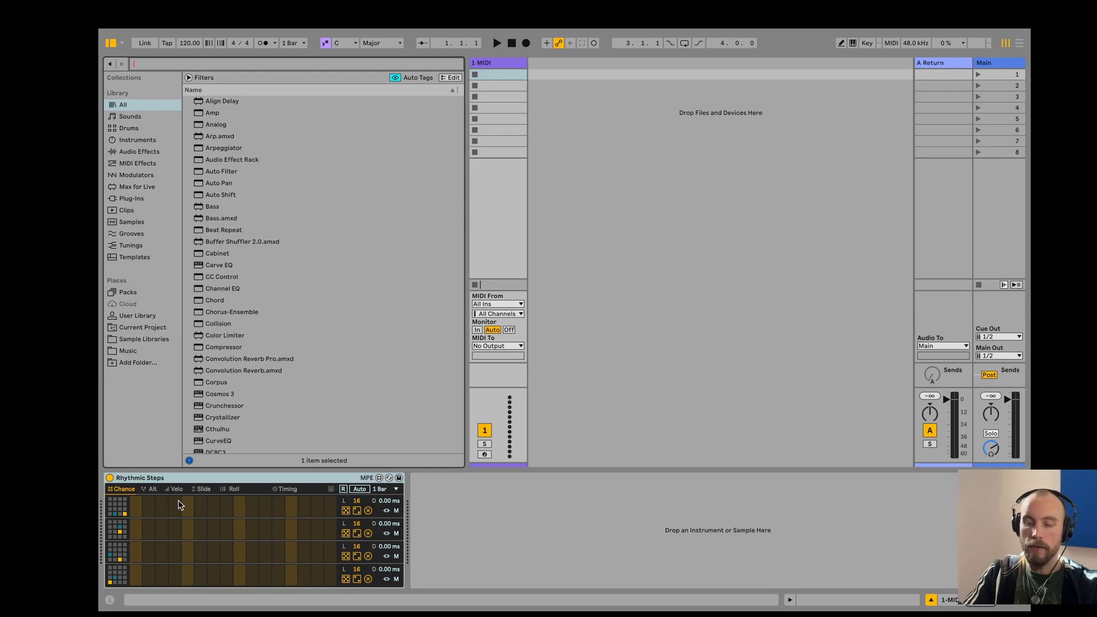
text(808 core)
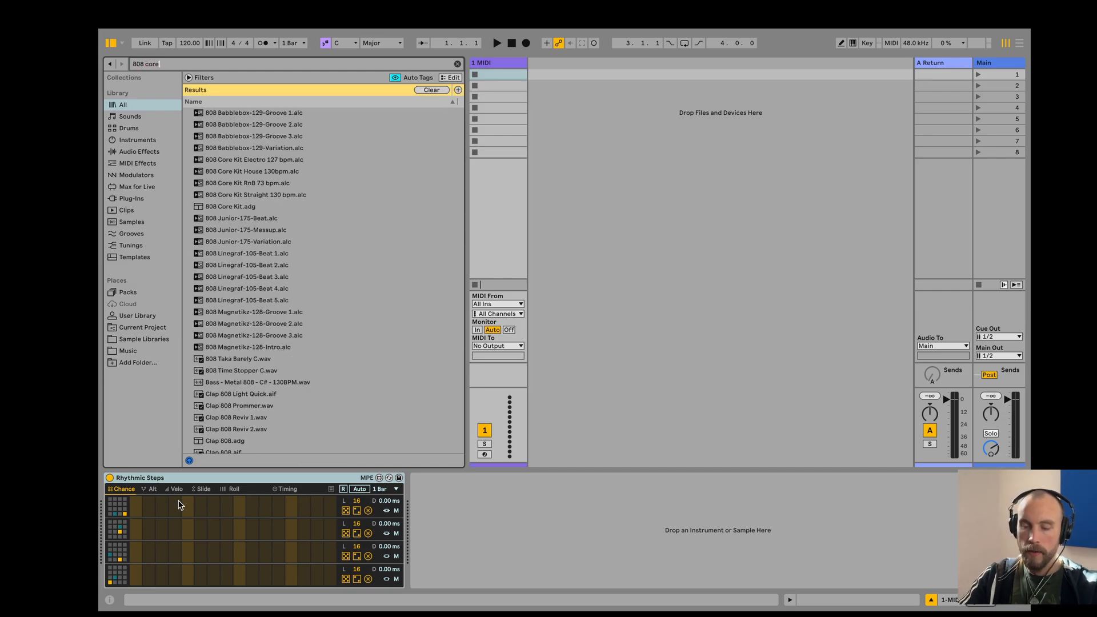
click(245, 160)
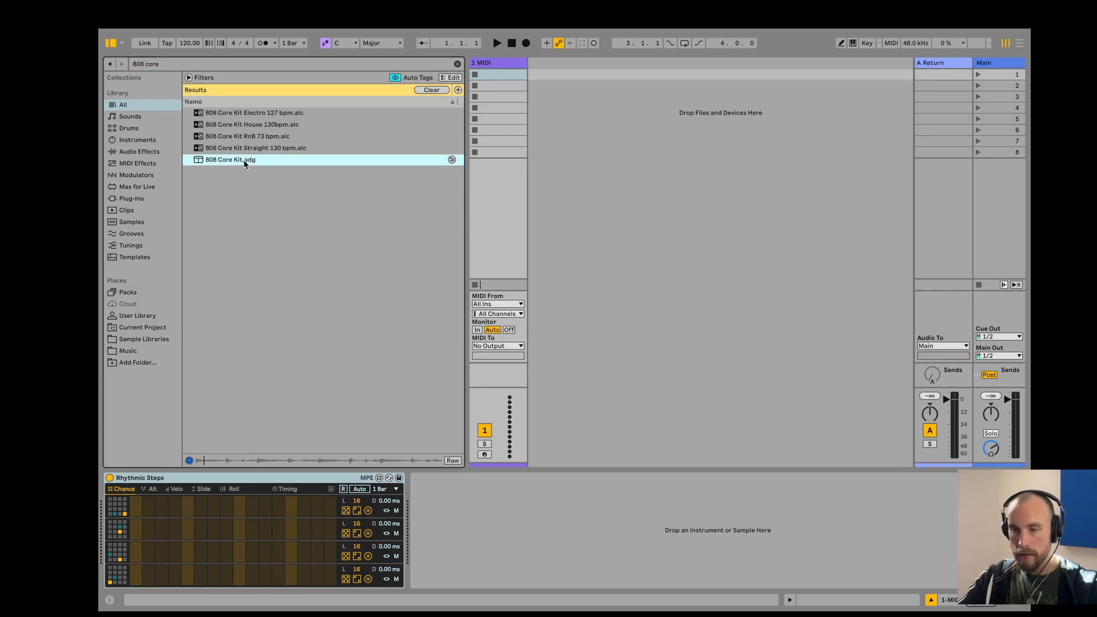
drag(235, 159, 508, 497)
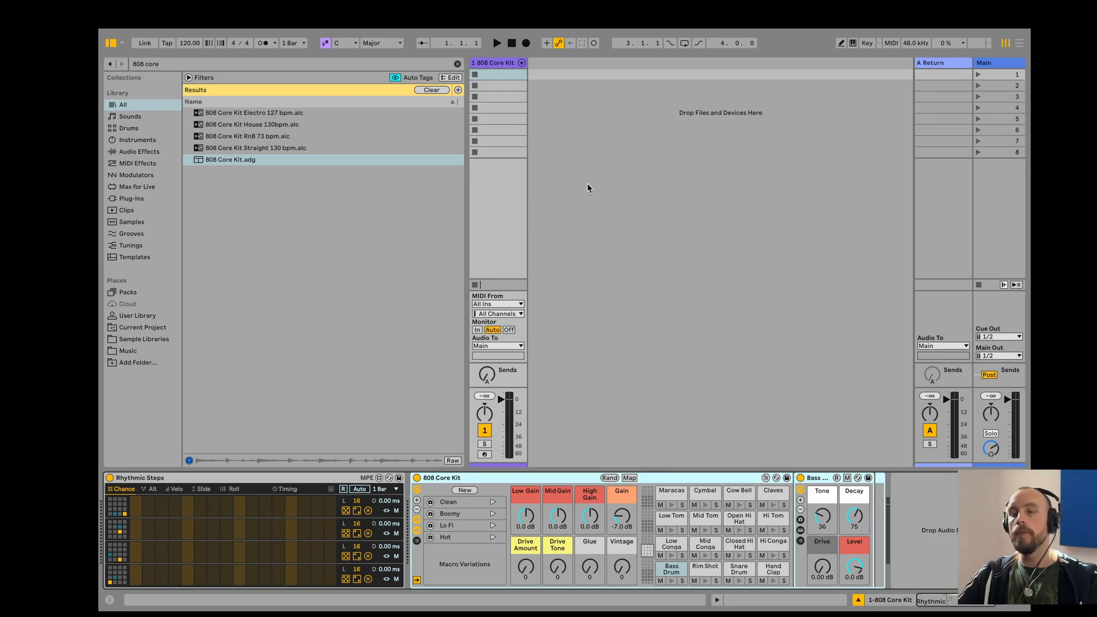
Unfold the 808 Core Kit track, inspect its Bass Drum, Rim Shot and Snare Drum chains, and fold it again.
click(522, 64)
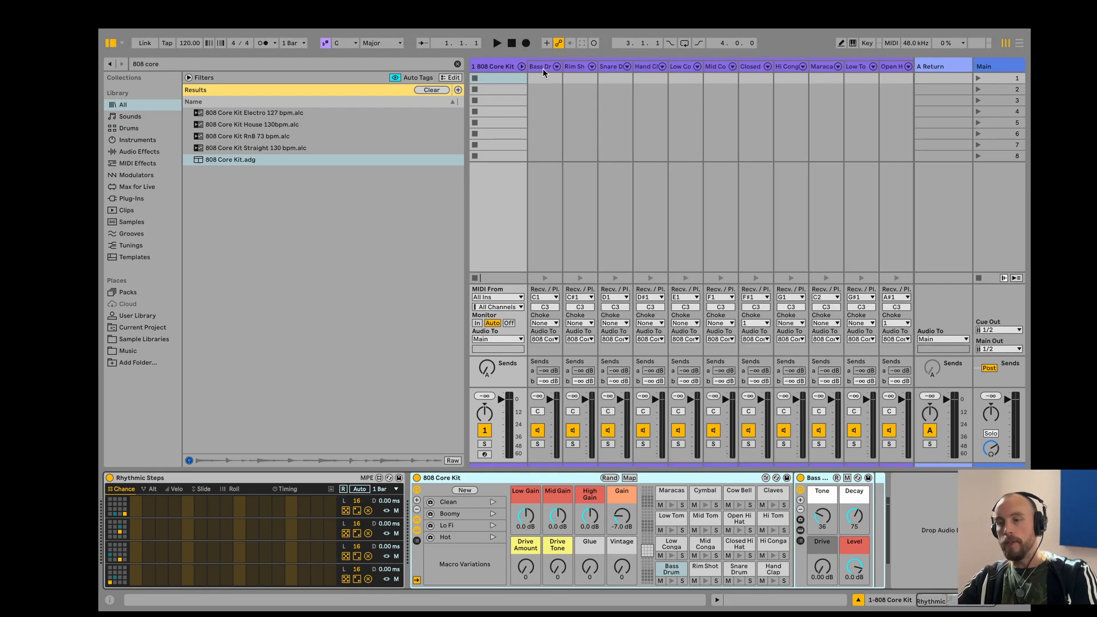
click(542, 68)
click(571, 68)
click(606, 67)
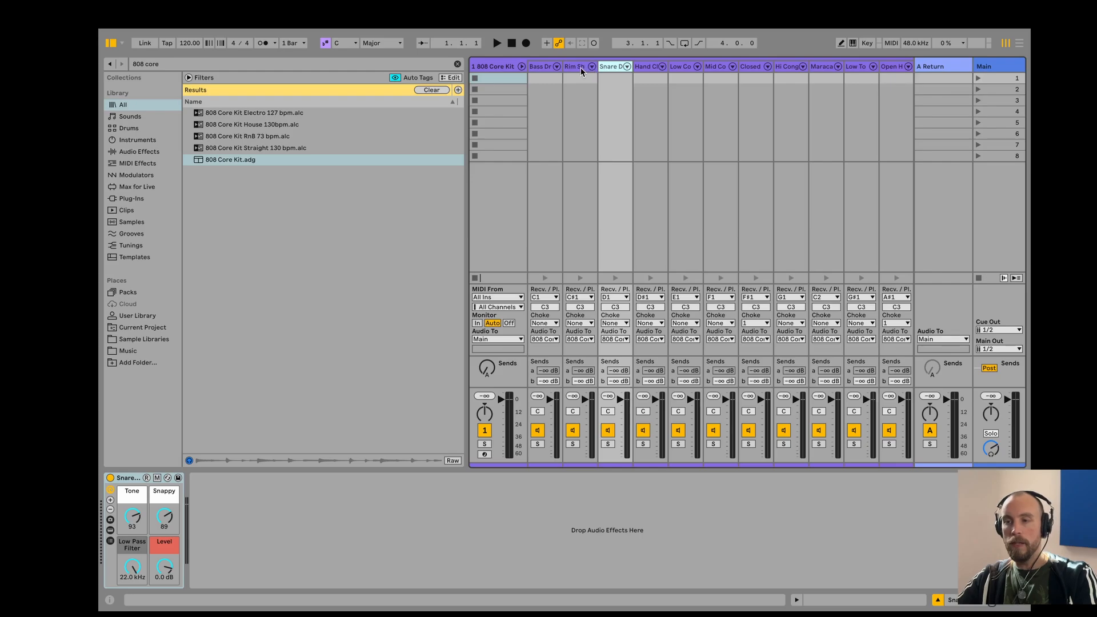
click(580, 67)
click(522, 67)
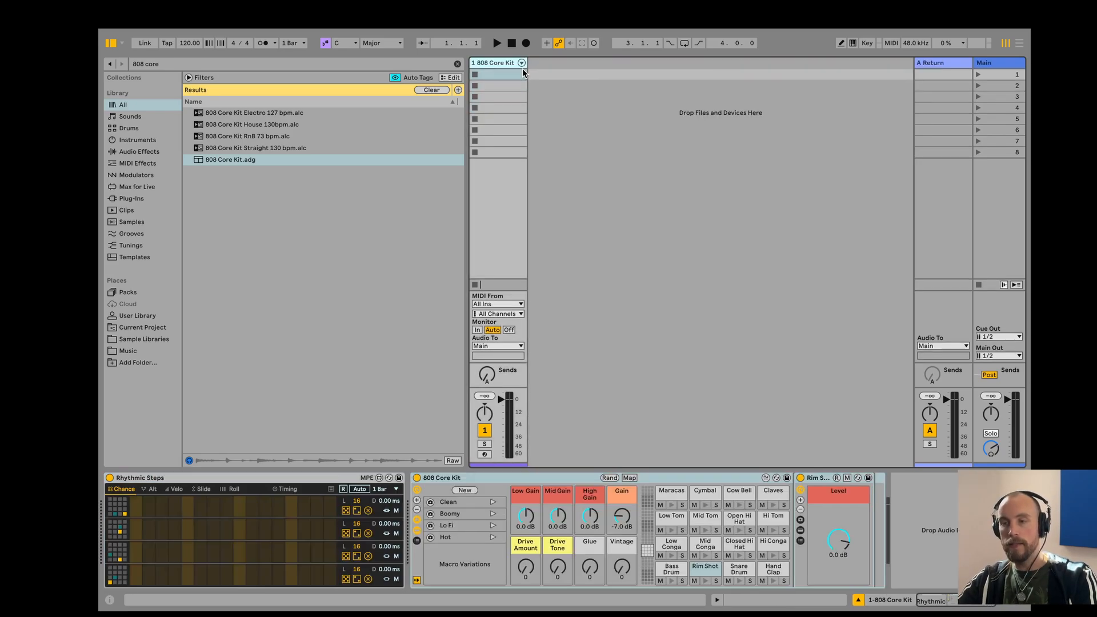
click(538, 476)
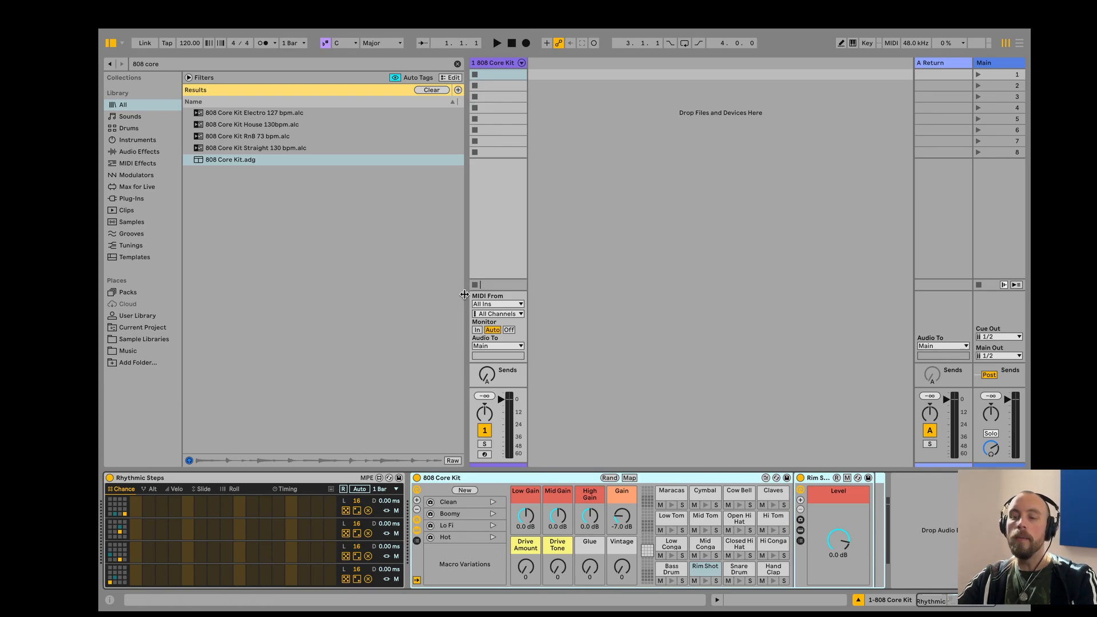
During playback, program bass drum hits on steps 1, 4 and 7 and a snare hit on step 9 in Rhythmic Steps.
click(137, 573)
key(space)
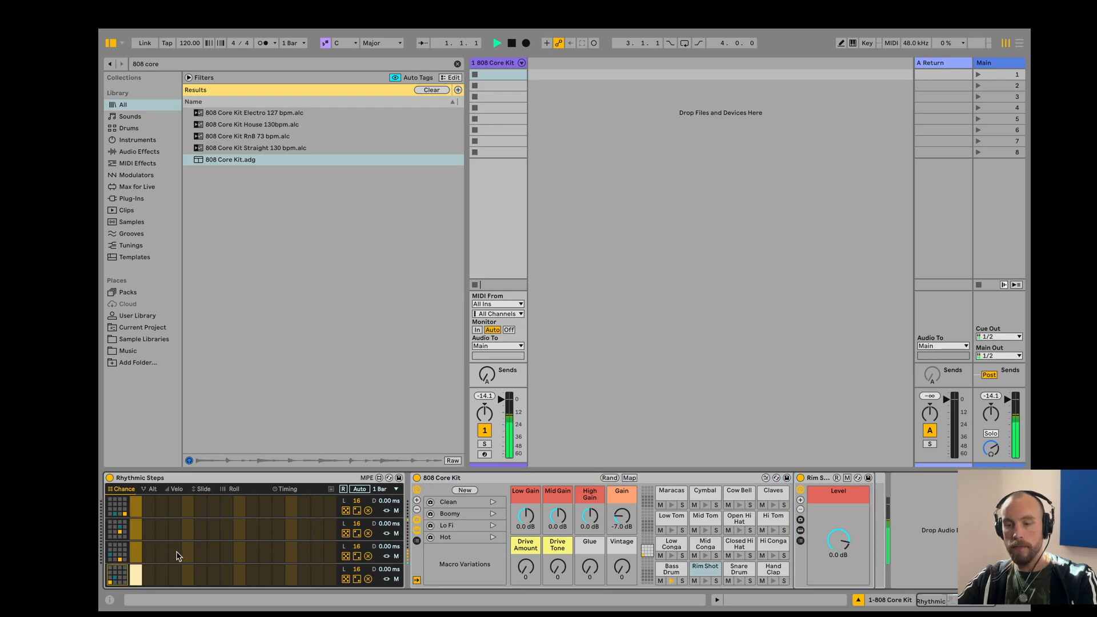
click(176, 574)
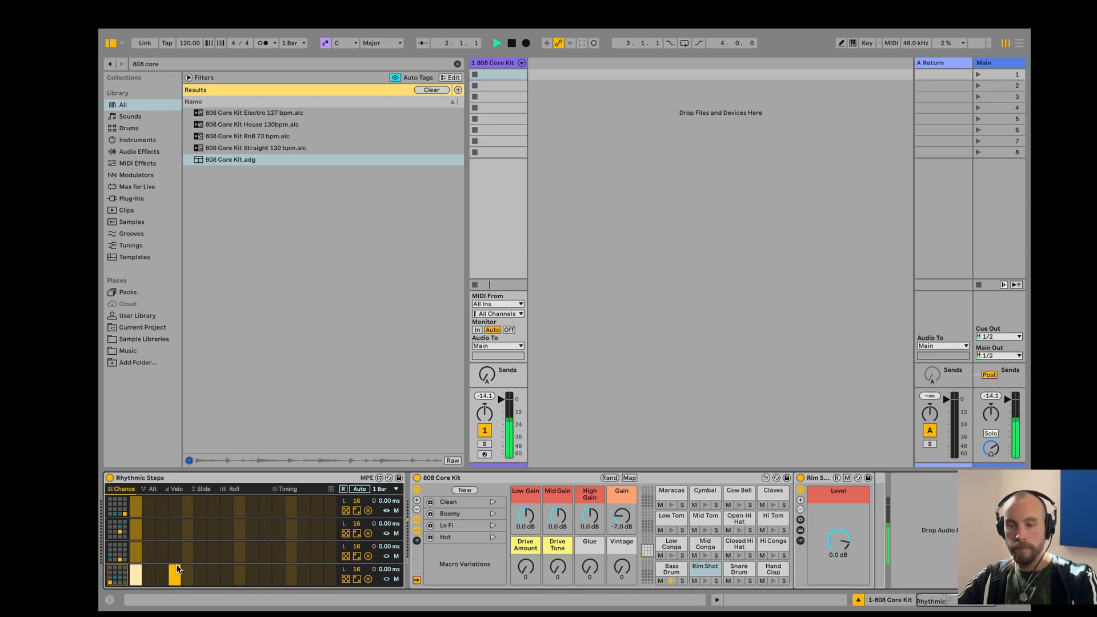
click(228, 574)
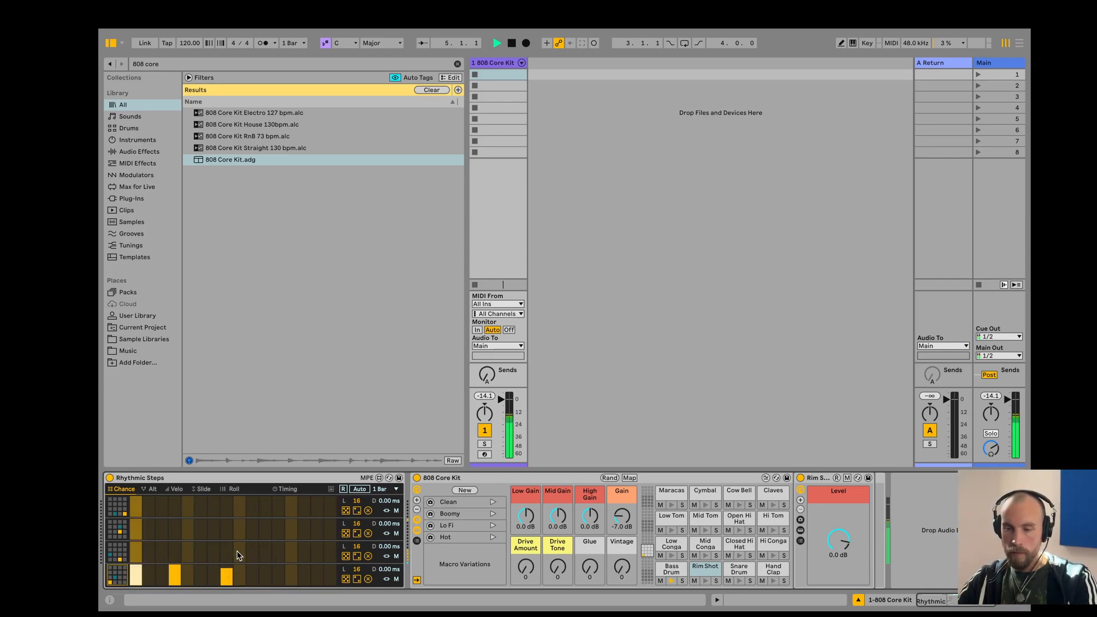
click(236, 548)
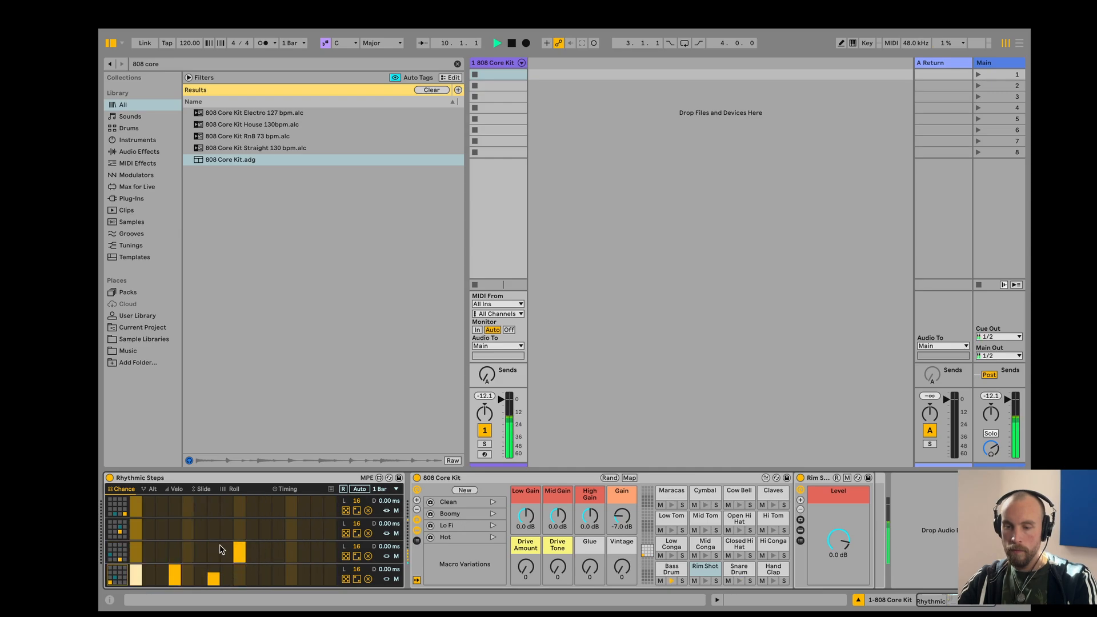
Randomize the closed hi-hat lane's Chance values and set its length to 11 steps.
click(345, 534)
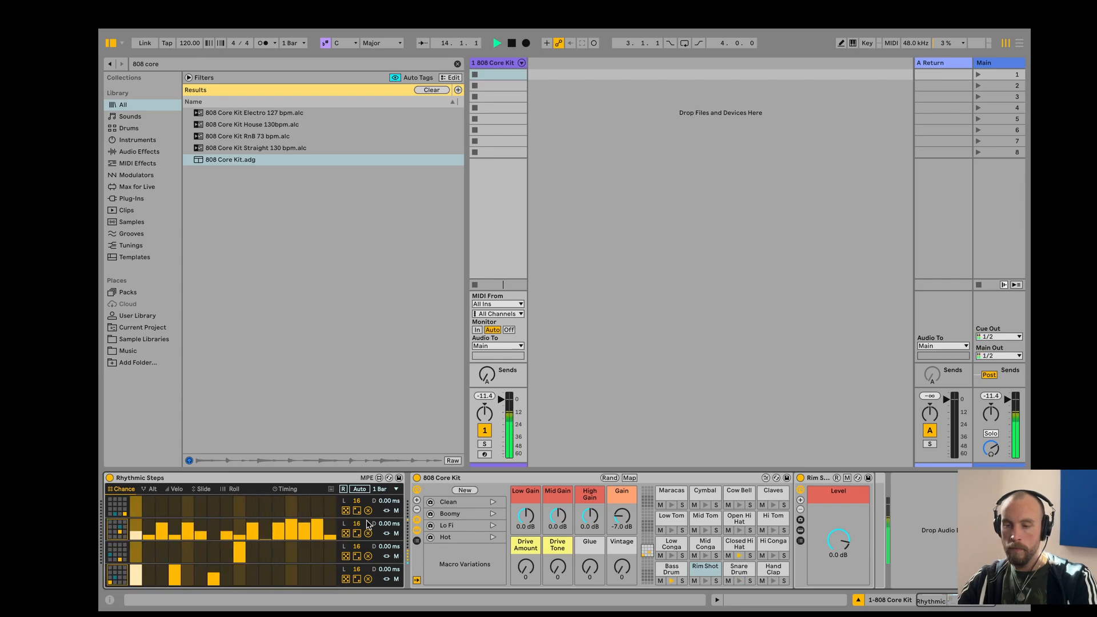
drag(356, 523, 357, 552)
key(space)
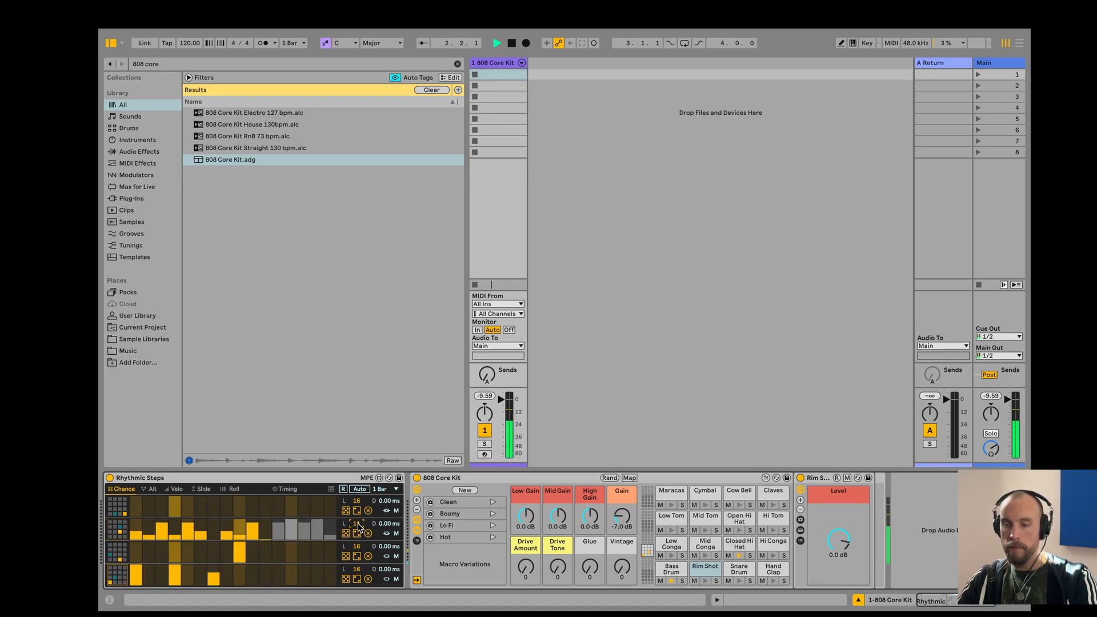
Add a lower-chance snare hit on step 15 and play the pattern briefly.
click(319, 555)
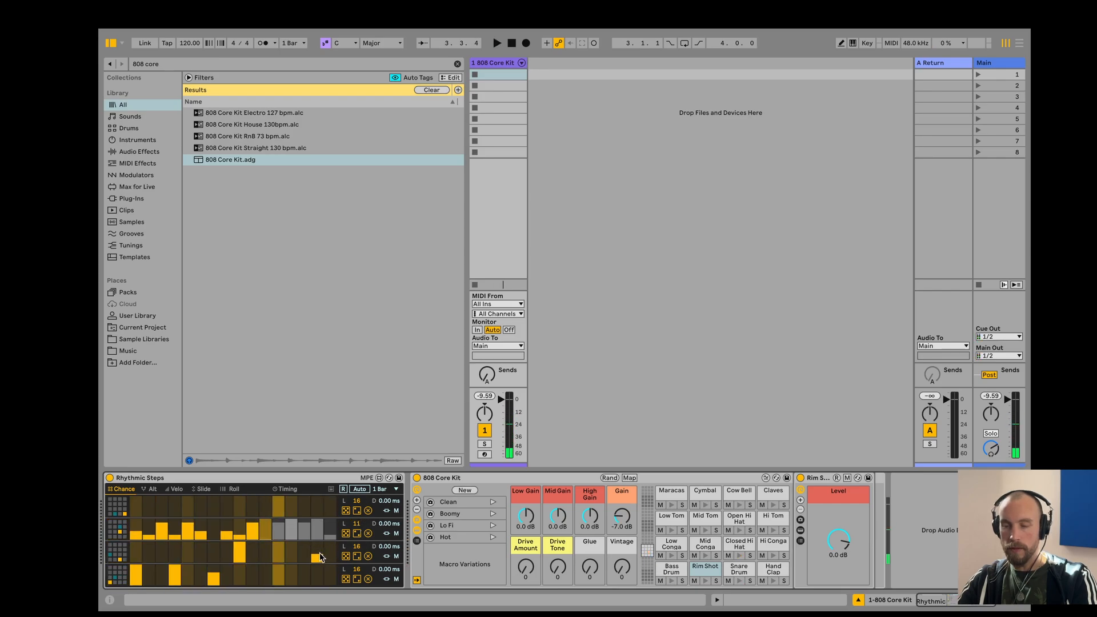
key(space)
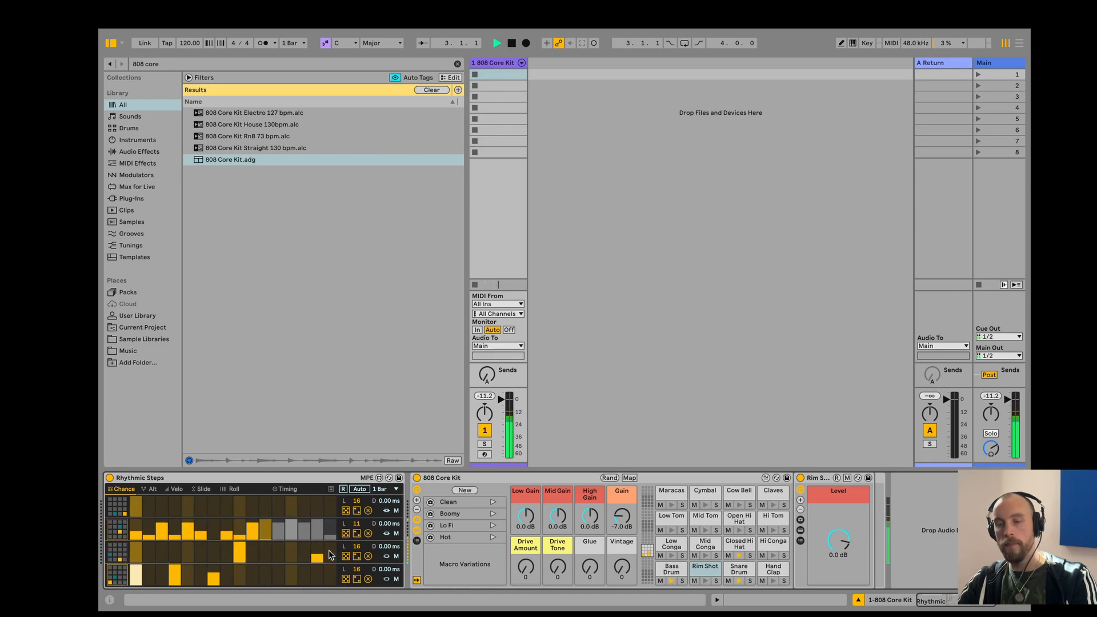
key(space)
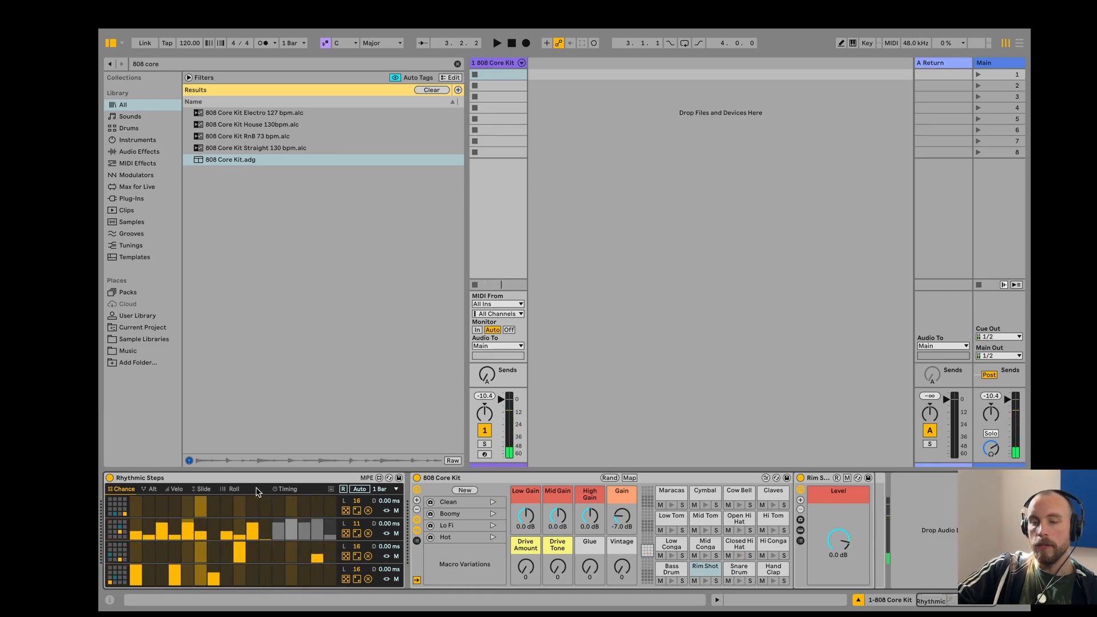
Set the closed hi-hat lane's Roll length to 12 steps and return to the Chance values.
click(234, 489)
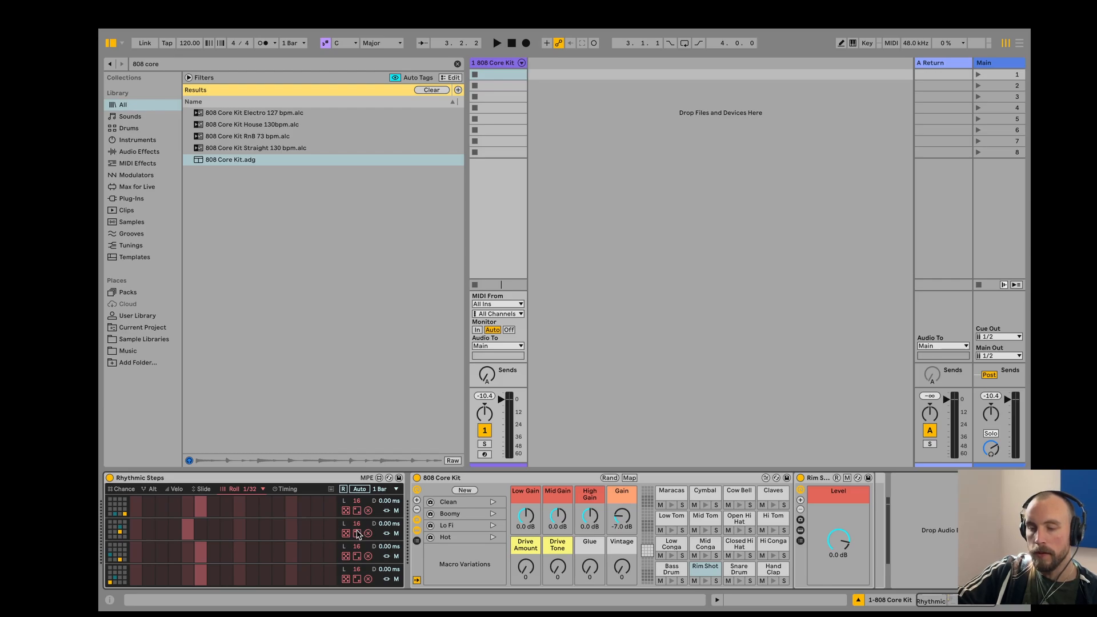
drag(357, 524, 357, 542)
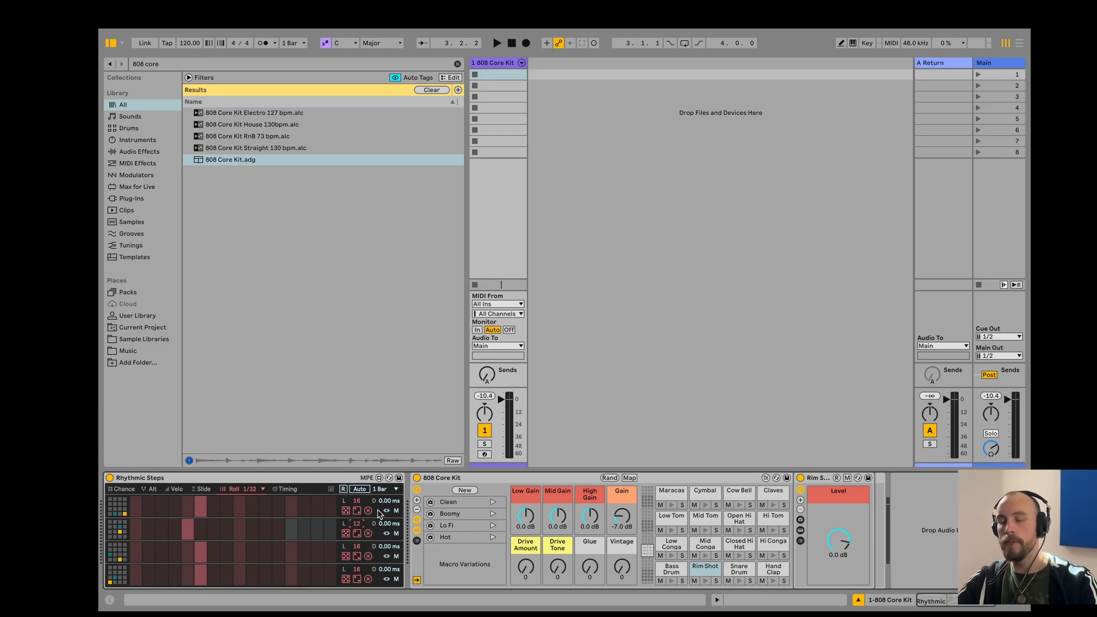
click(130, 490)
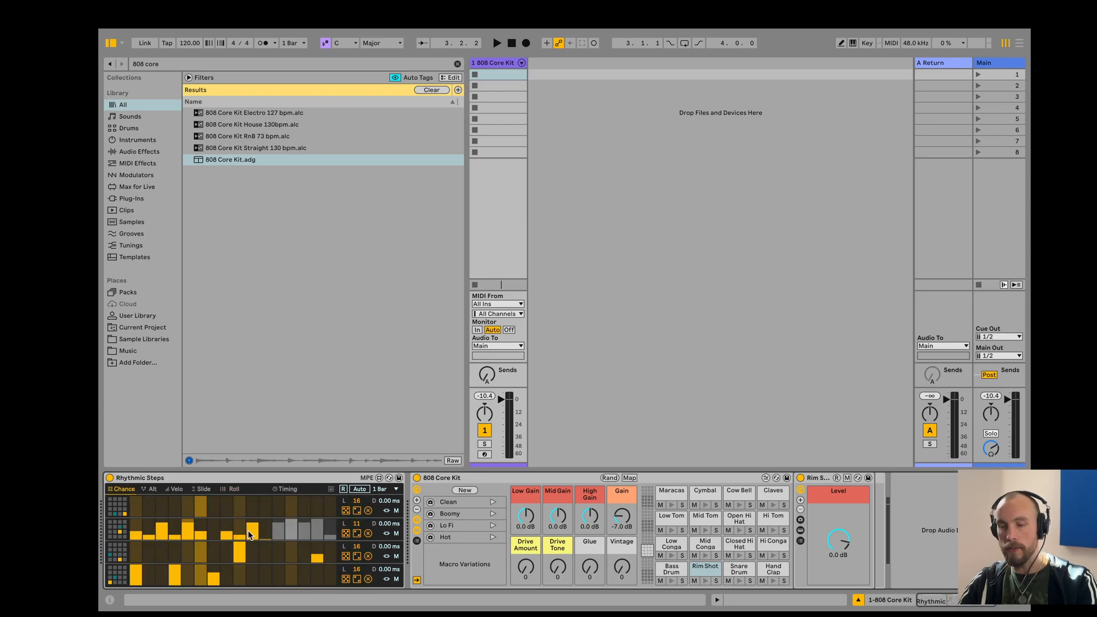
Add closed hi-hat rolls on steps 4, 6 and 12, set the Roll length to 13, and return to the Chance values.
click(234, 489)
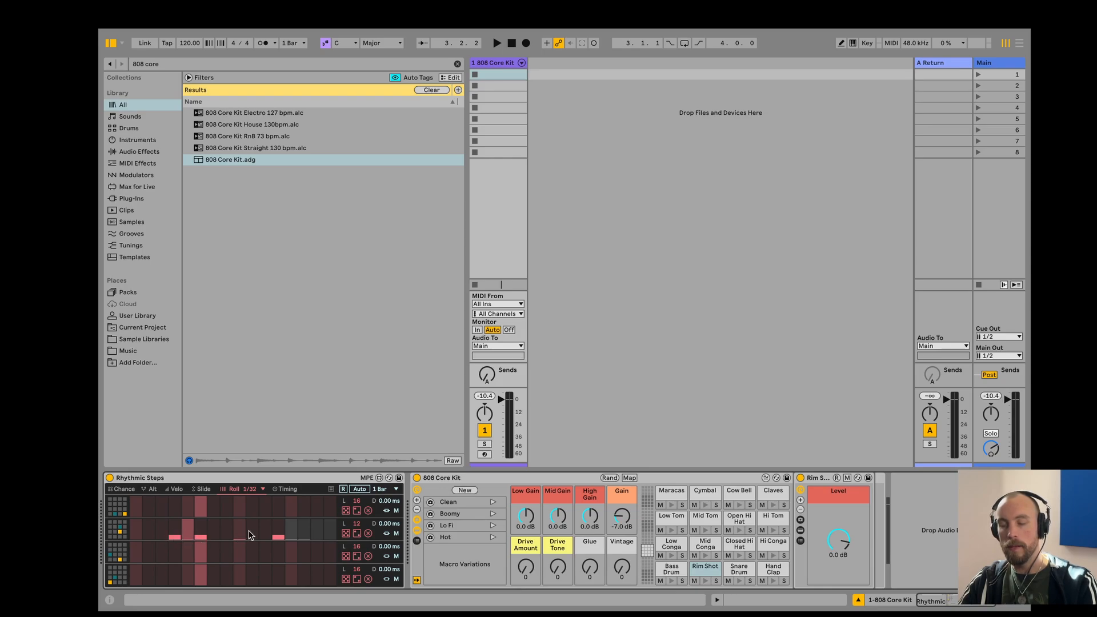
key(space)
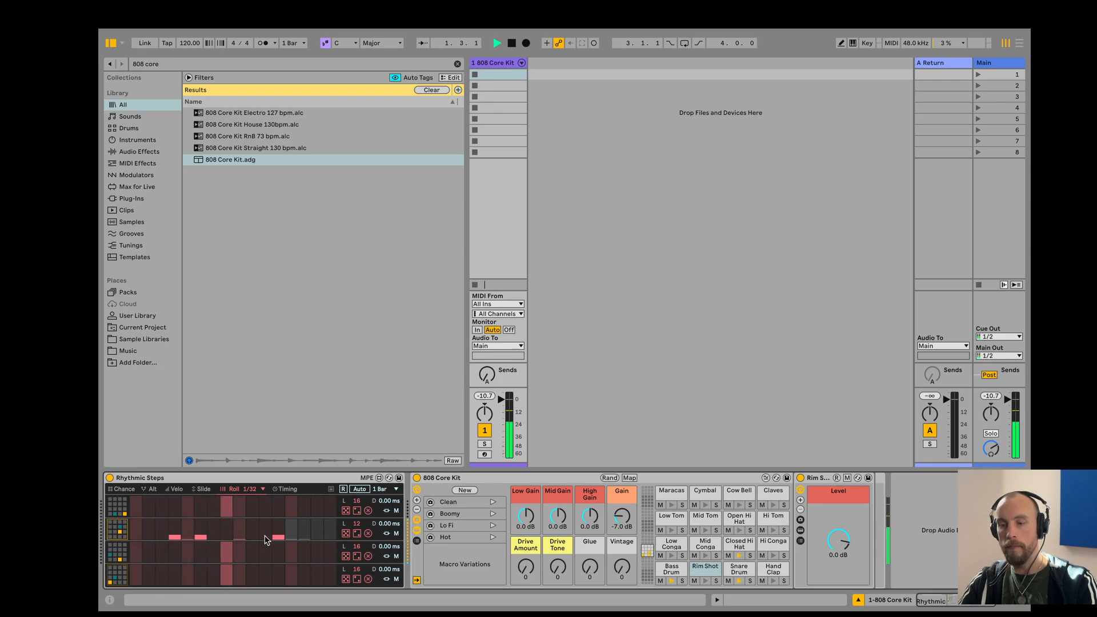
click(345, 534)
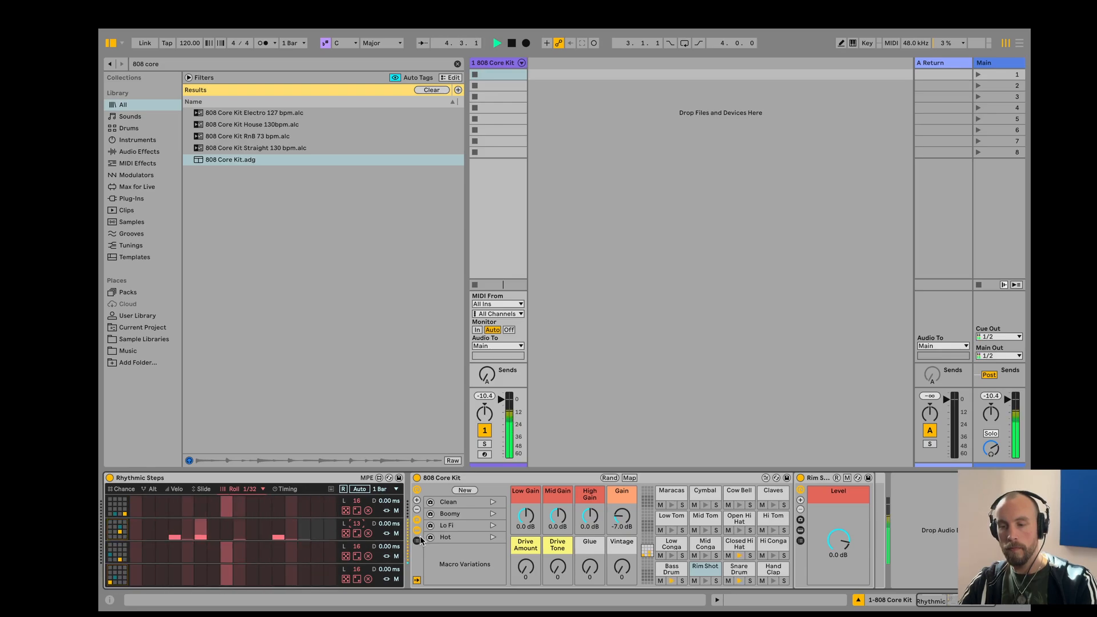
click(134, 490)
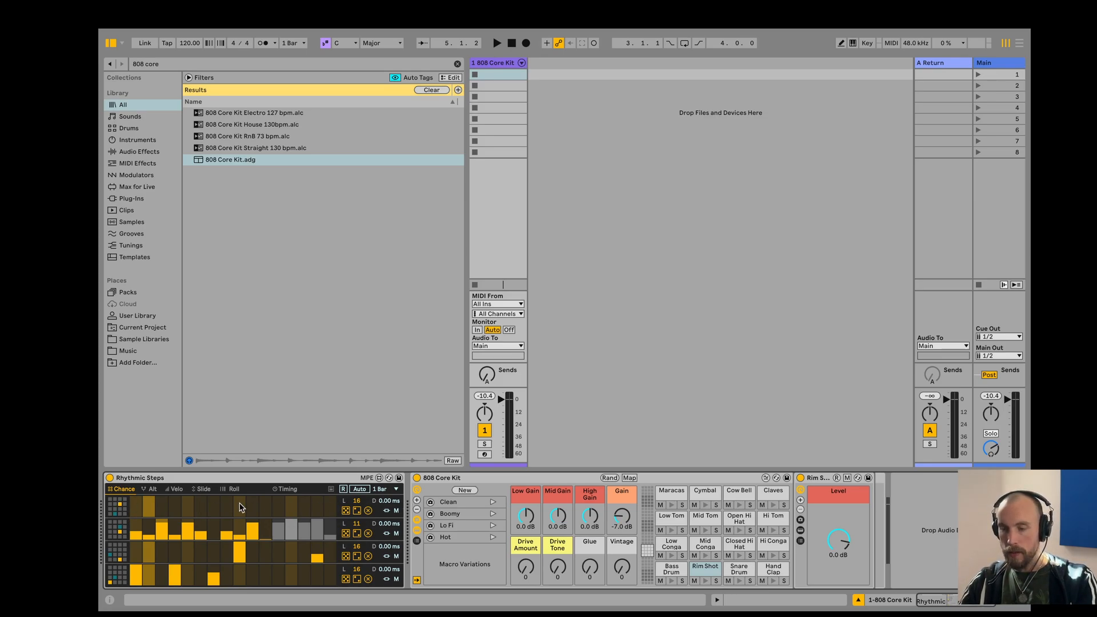
Add an open hi-hat hit on step 12 of the first lane while the pattern plays.
key(space)
click(279, 509)
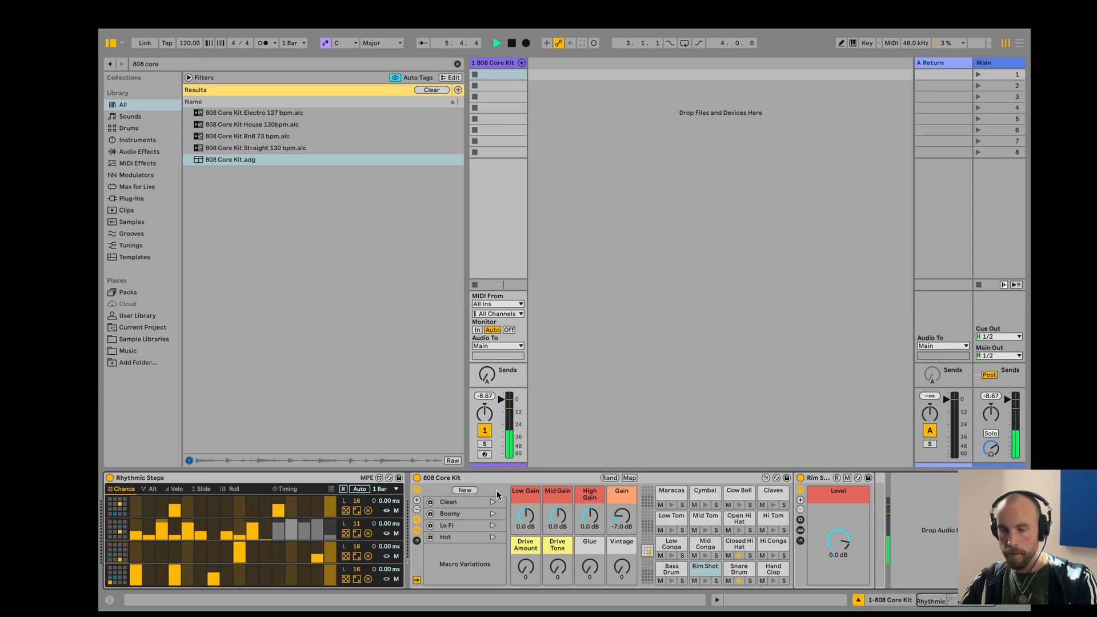
key(space)
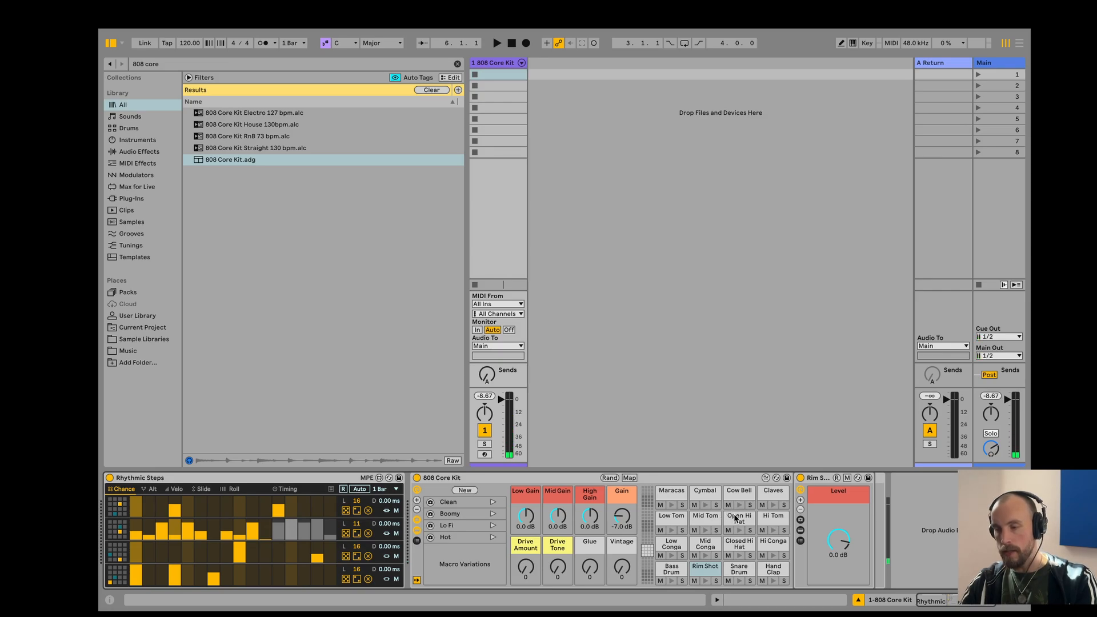
Show the Open Hi Hat pad's controls in the 808 Core Kit and listen to the pattern.
click(736, 518)
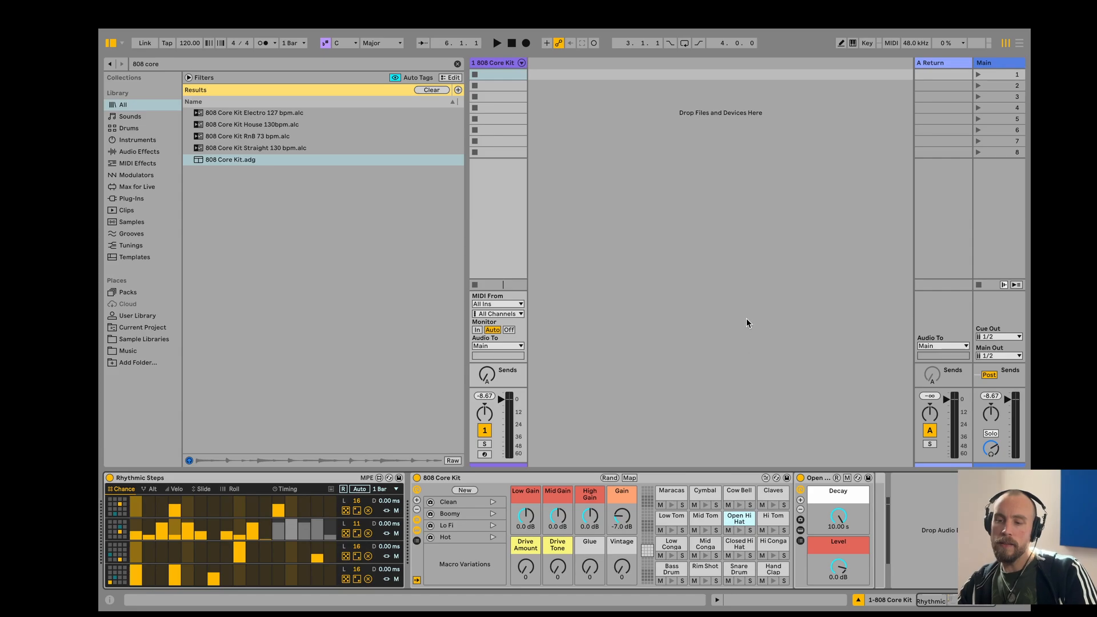
key(space)
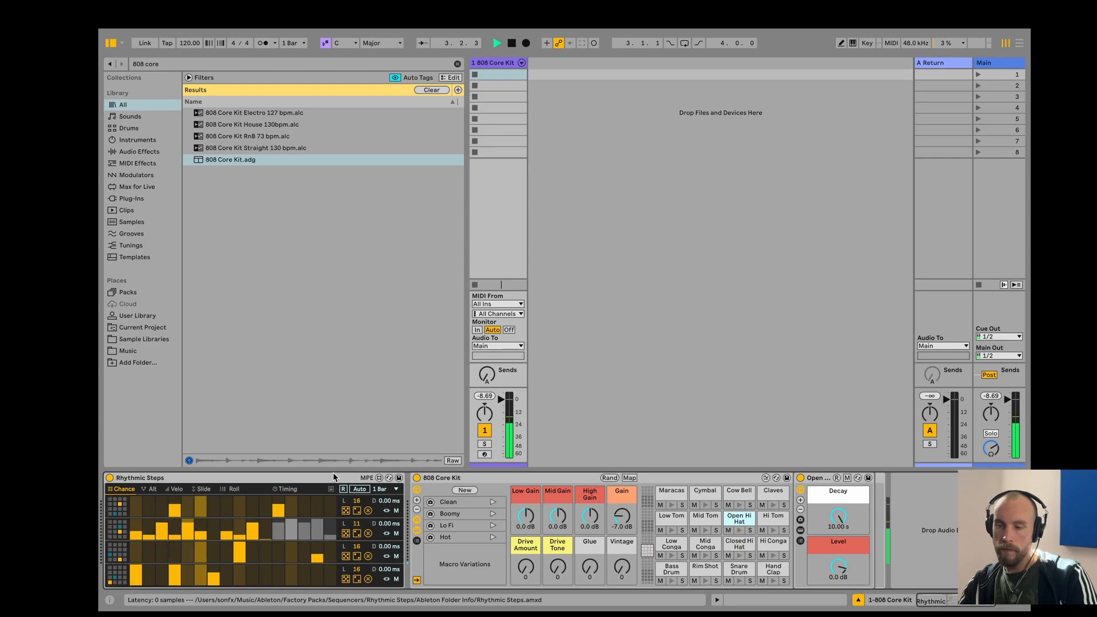
key(space)
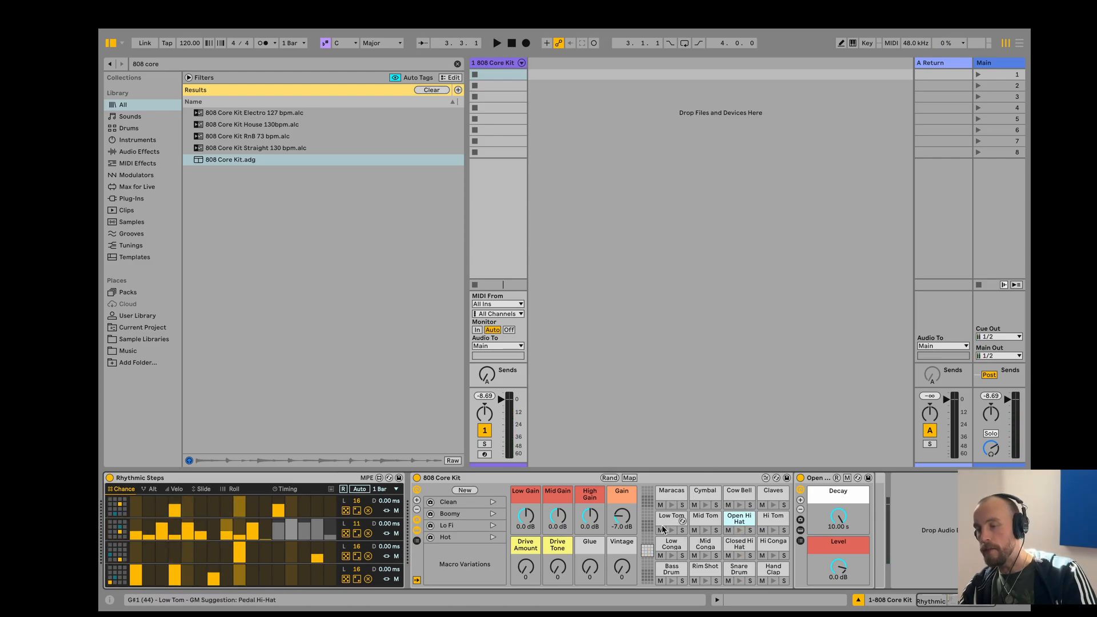
Audition the Hi Conga, Claves and Rim Shot sounds in the 808 Core Kit.
click(772, 556)
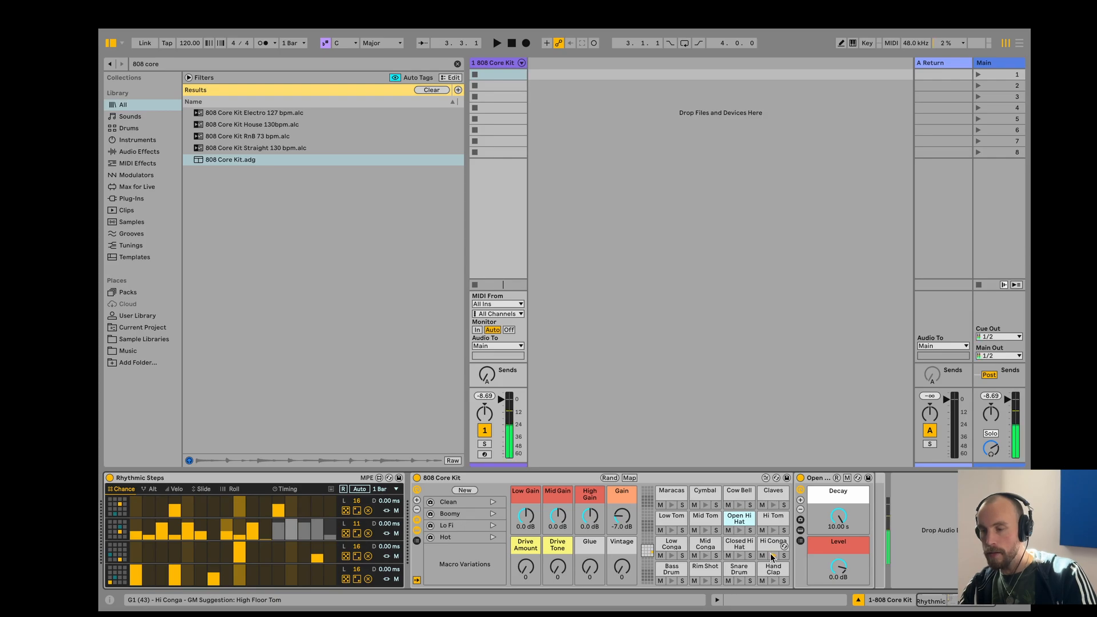
click(773, 506)
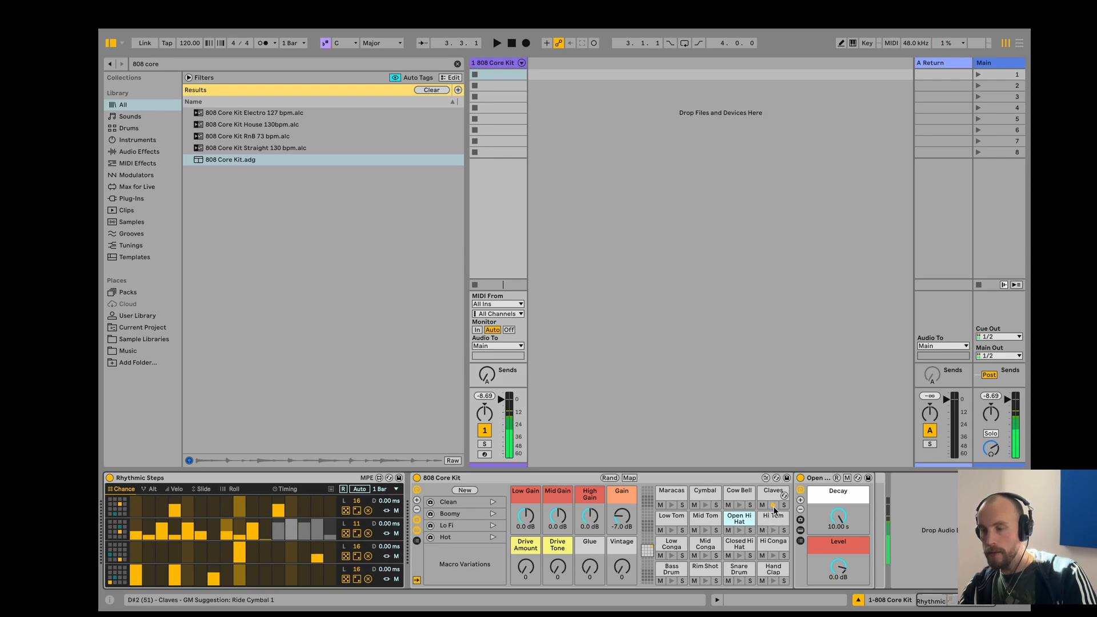
click(705, 580)
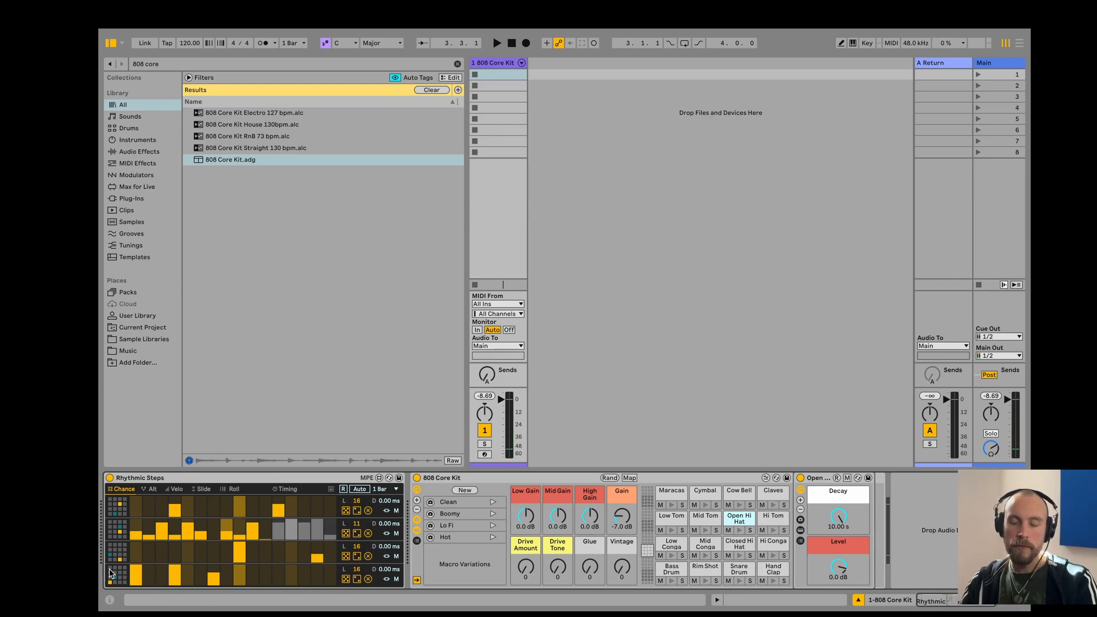
Group the Rhythmic Steps device into a MIDI Effect Rack and duplicate its chain.
click(199, 481)
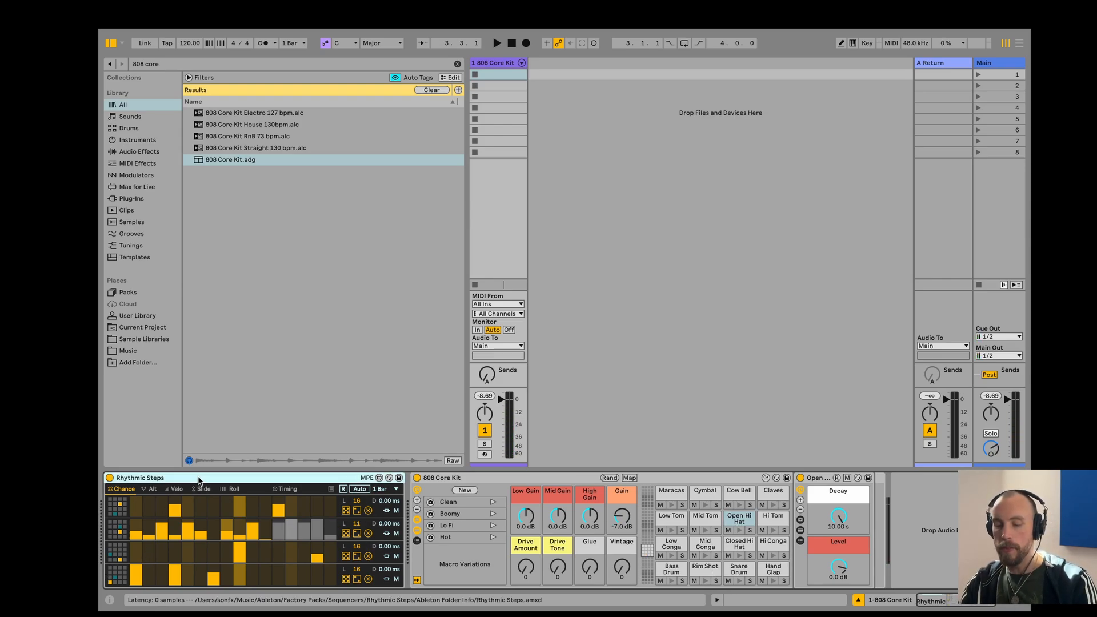
key(super+g)
click(117, 522)
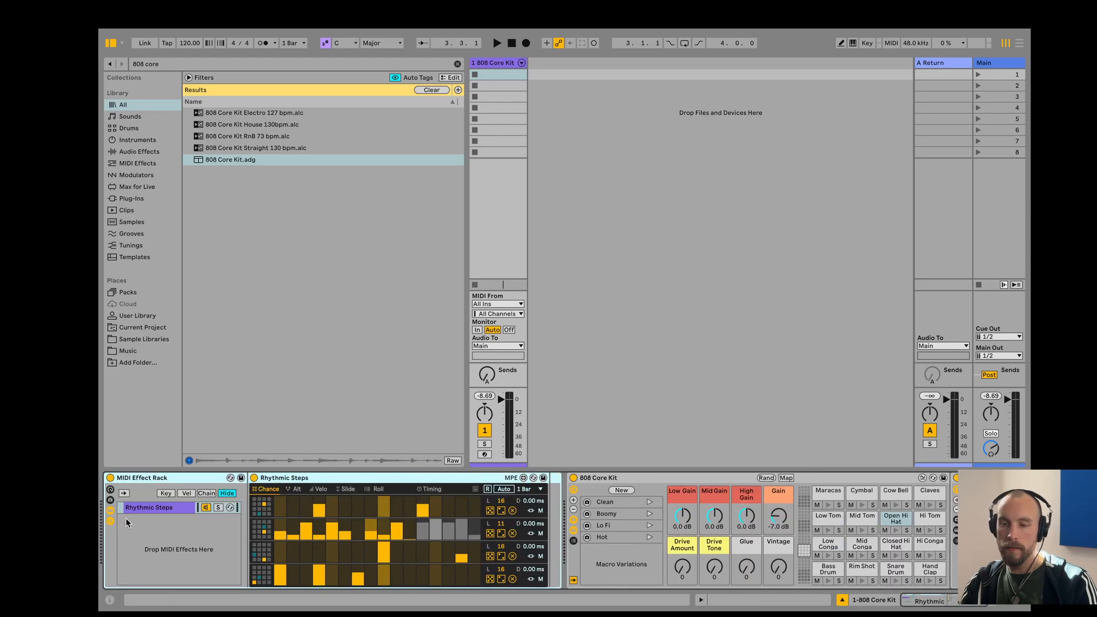
key(super+d)
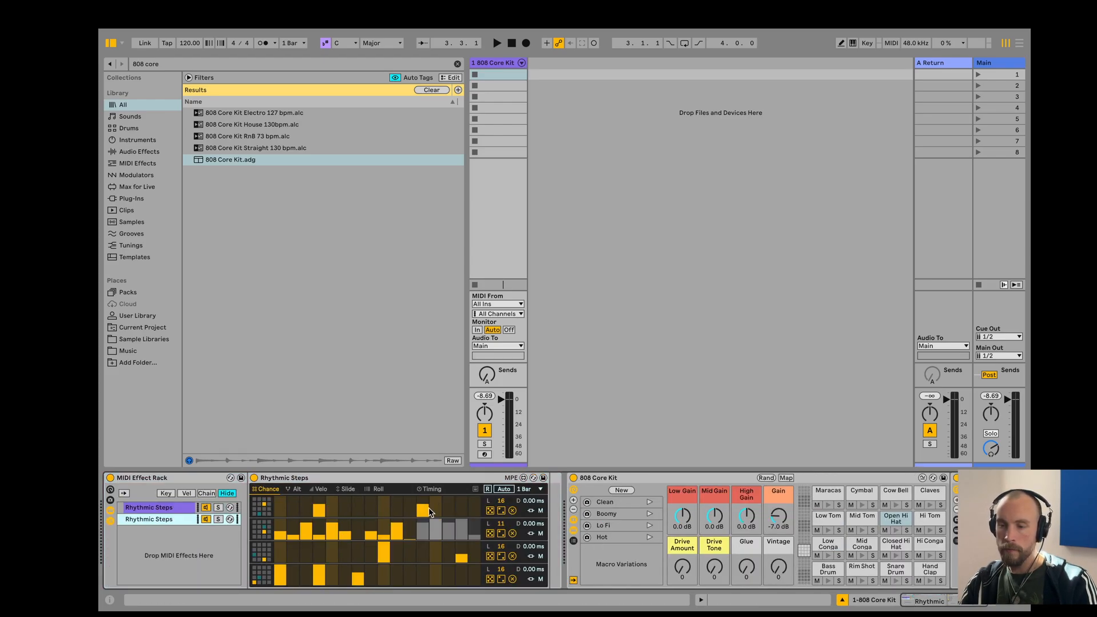
Clear the Chance values of all four lanes and the second lane's rolls in the duplicated Rhythmic Steps, and return to Chance.
click(513, 510)
click(512, 533)
click(513, 556)
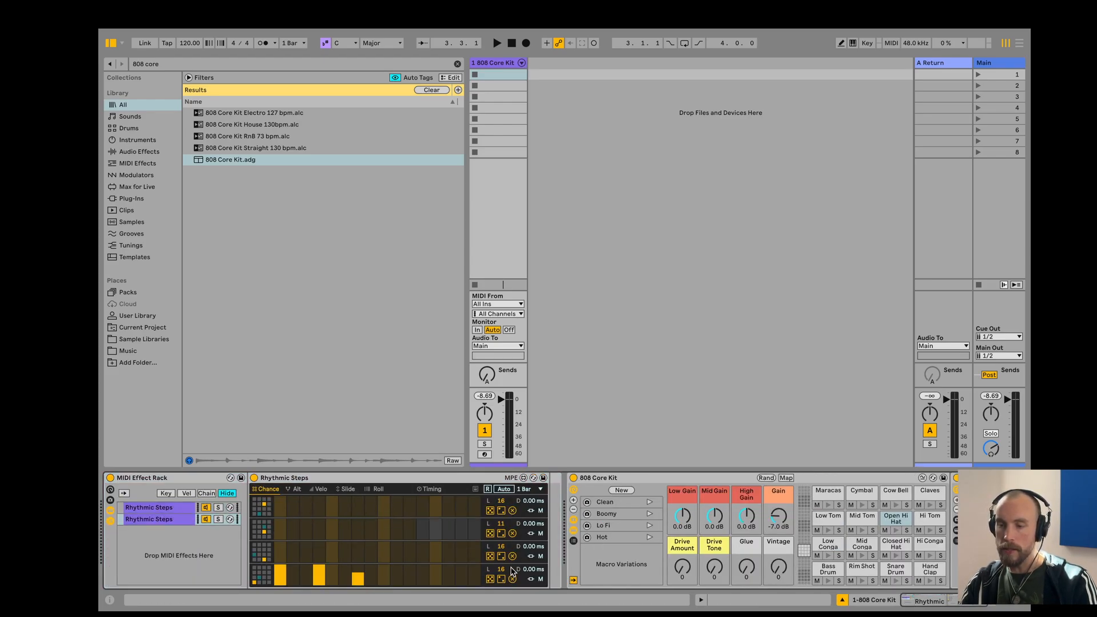
click(512, 578)
click(386, 490)
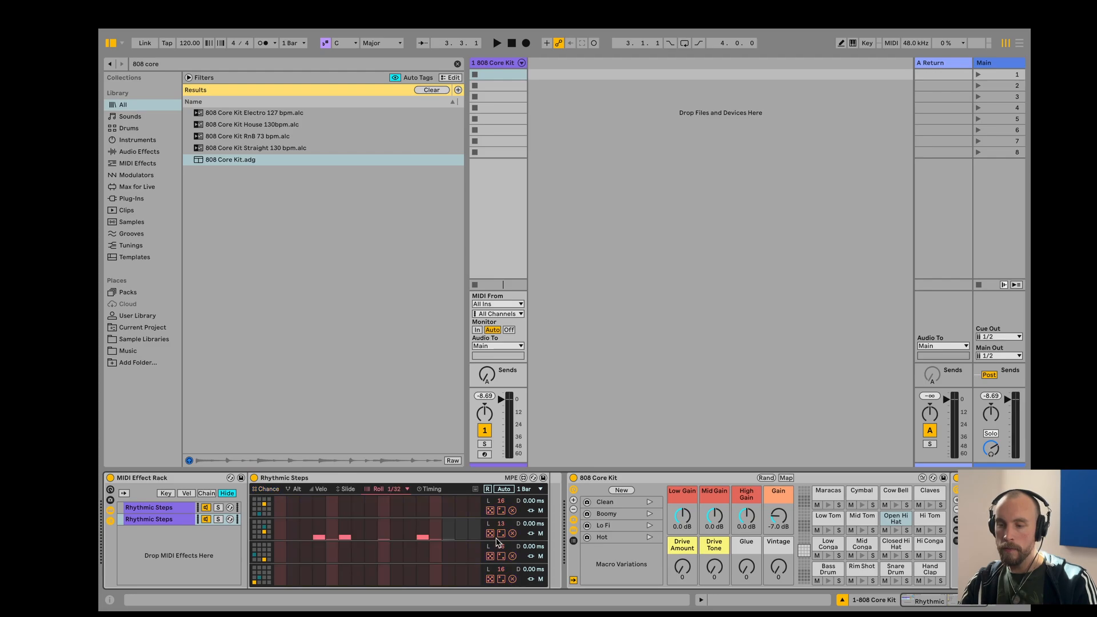
click(512, 534)
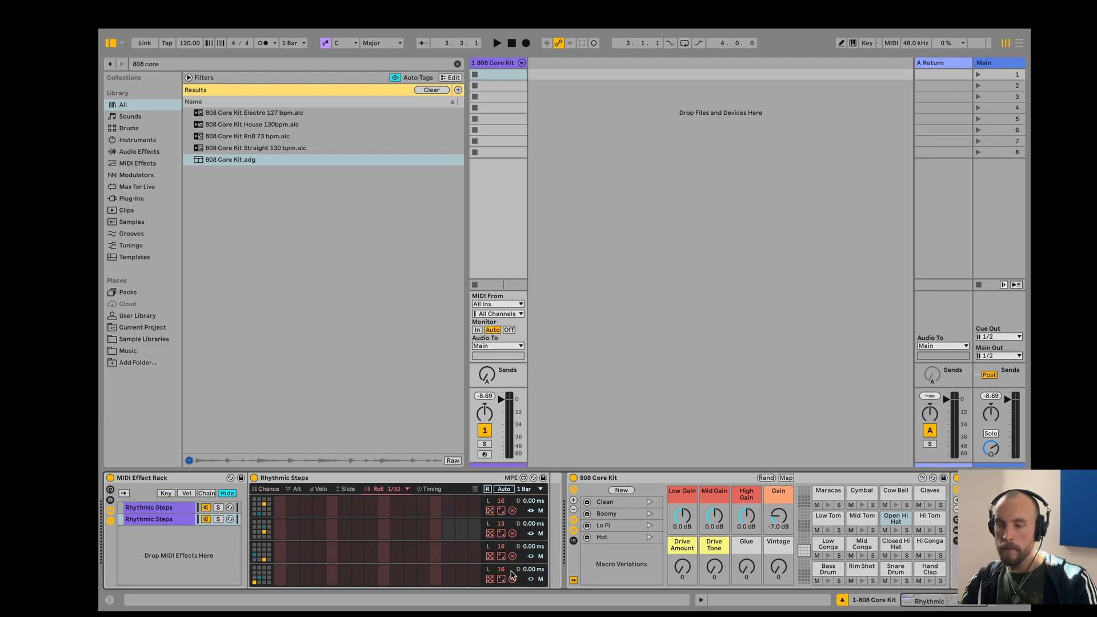
click(276, 490)
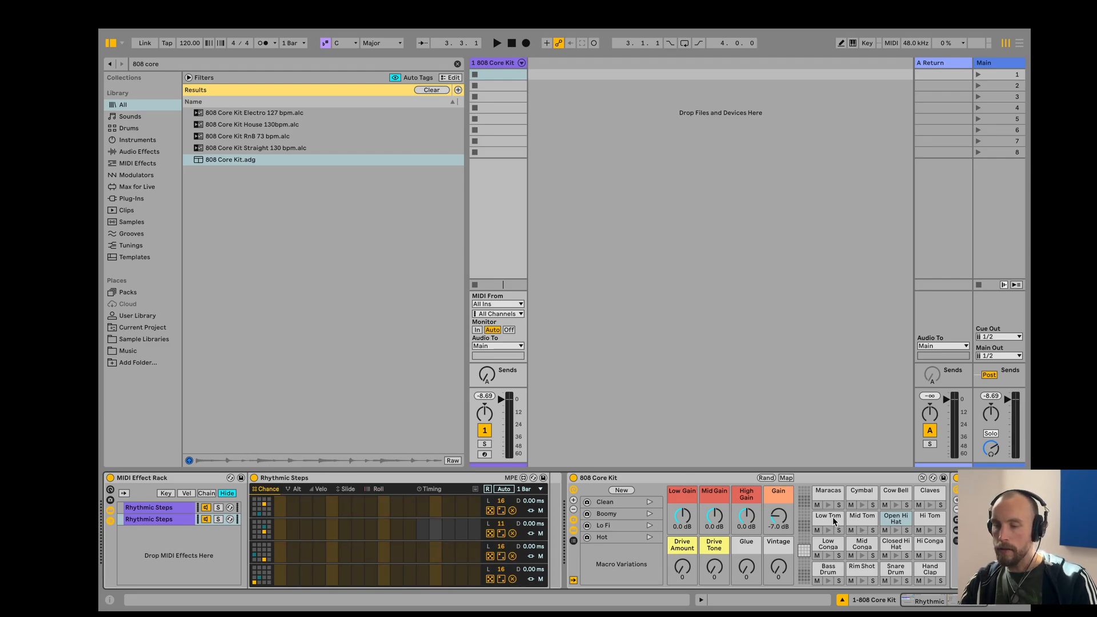
Put a Hand Clap hit on step 16 of the fourth lane and Claves hits on steps 3, 7 and 11 of a 12-step first lane.
click(932, 581)
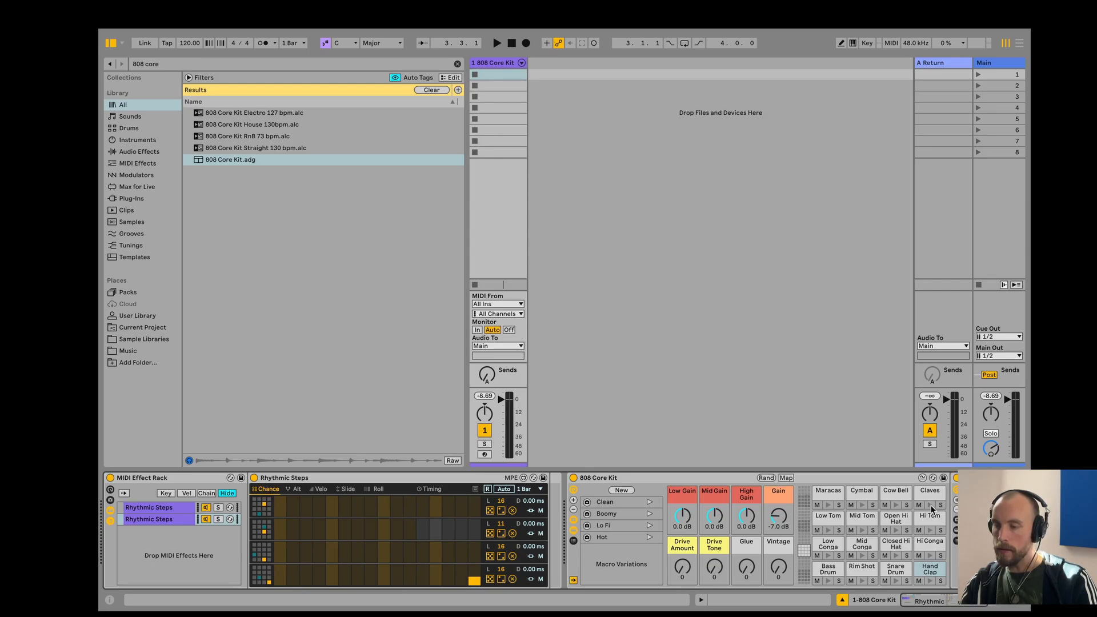
click(931, 581)
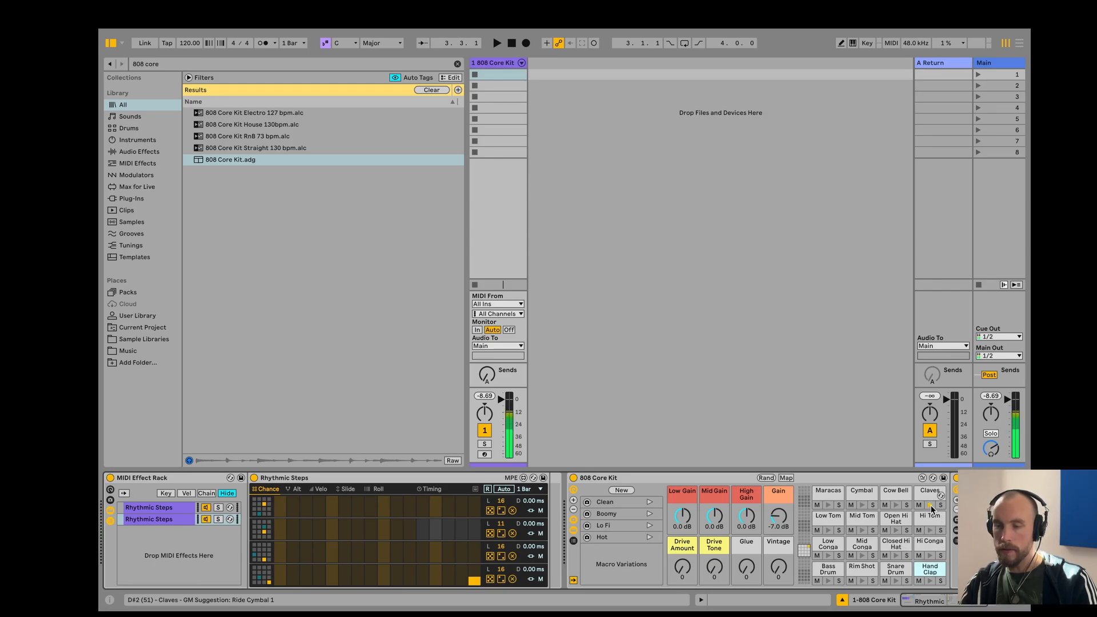
click(270, 500)
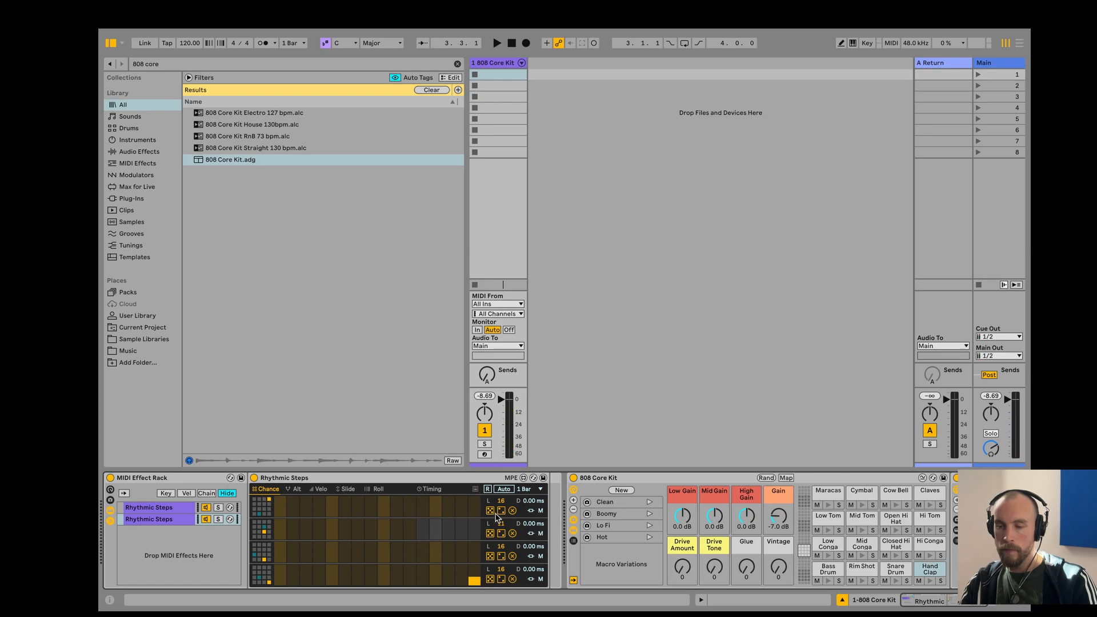
click(360, 513)
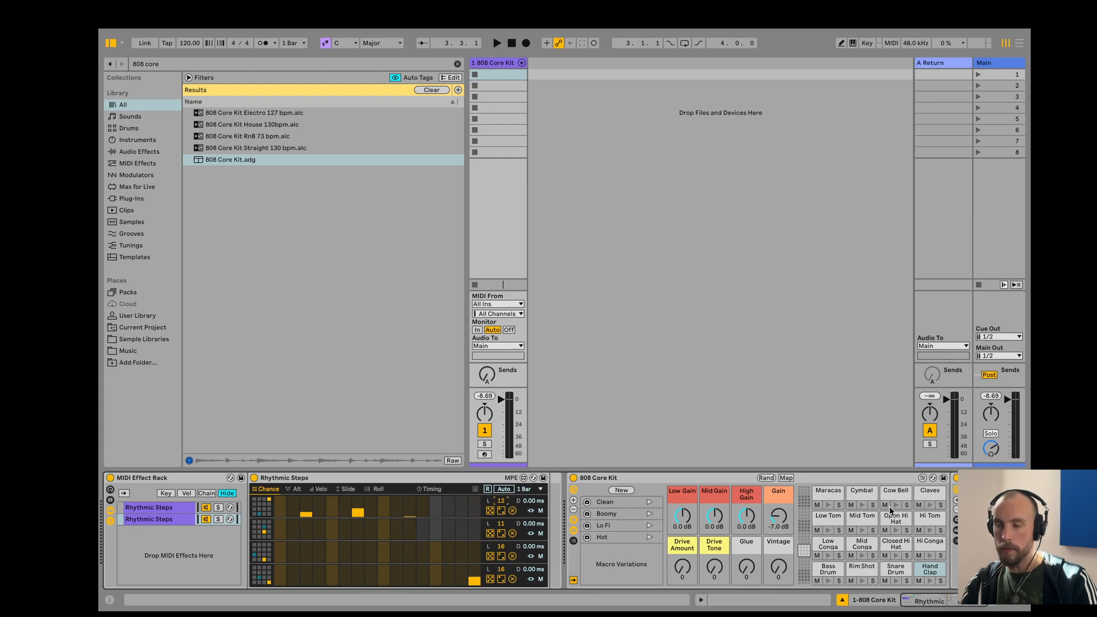
Assign the second lane to Hi Conga with hits on steps 4 and 8, and play the combined pattern.
click(930, 546)
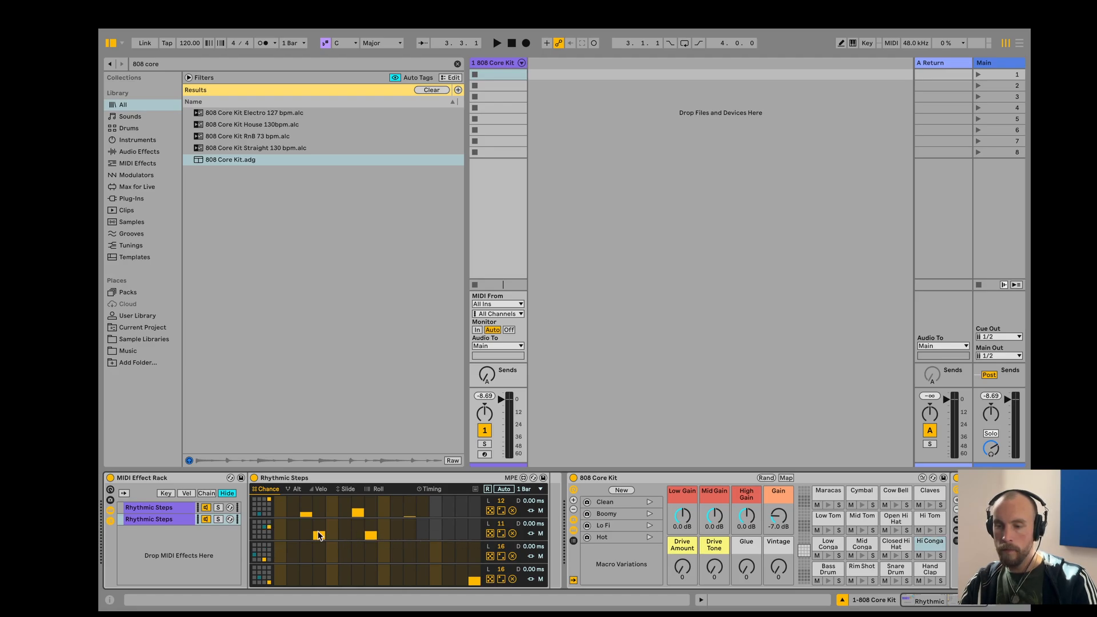
key(space)
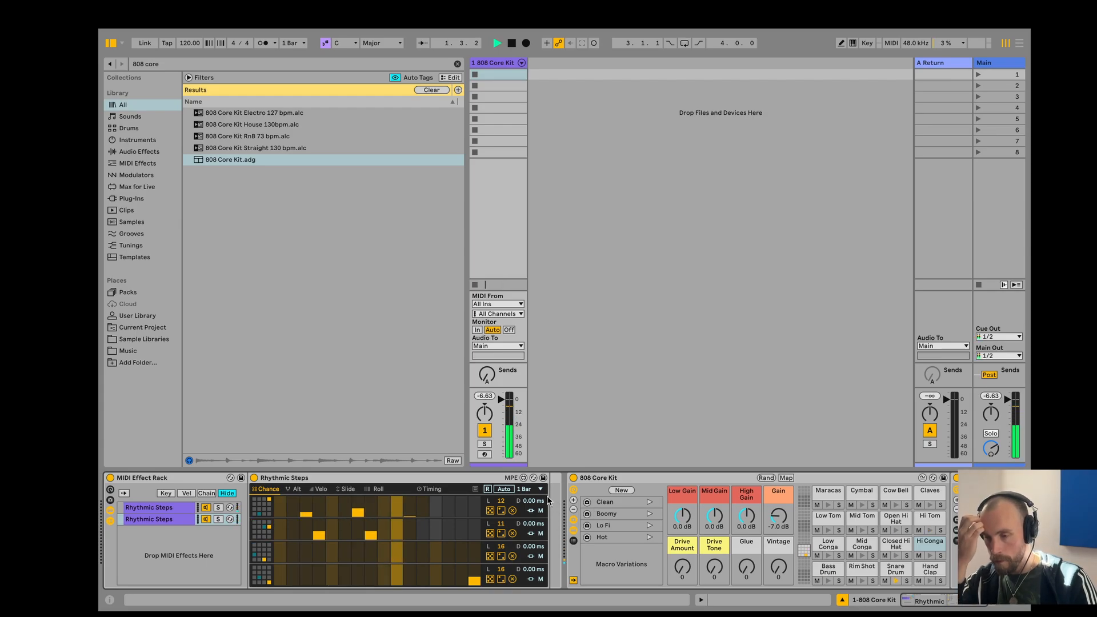
key(space)
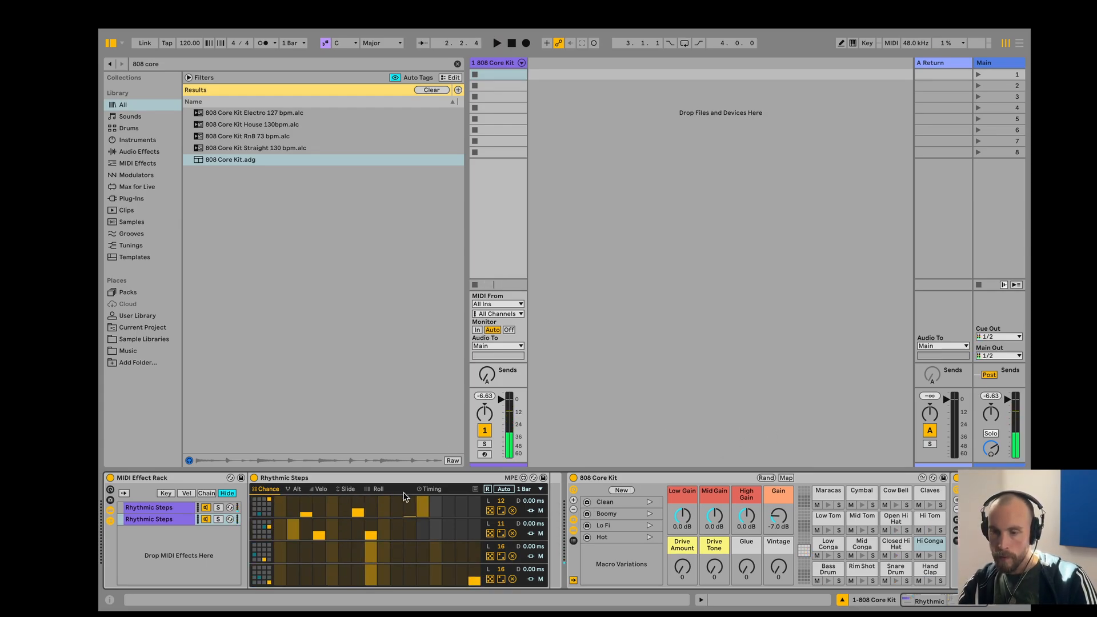
key(space)
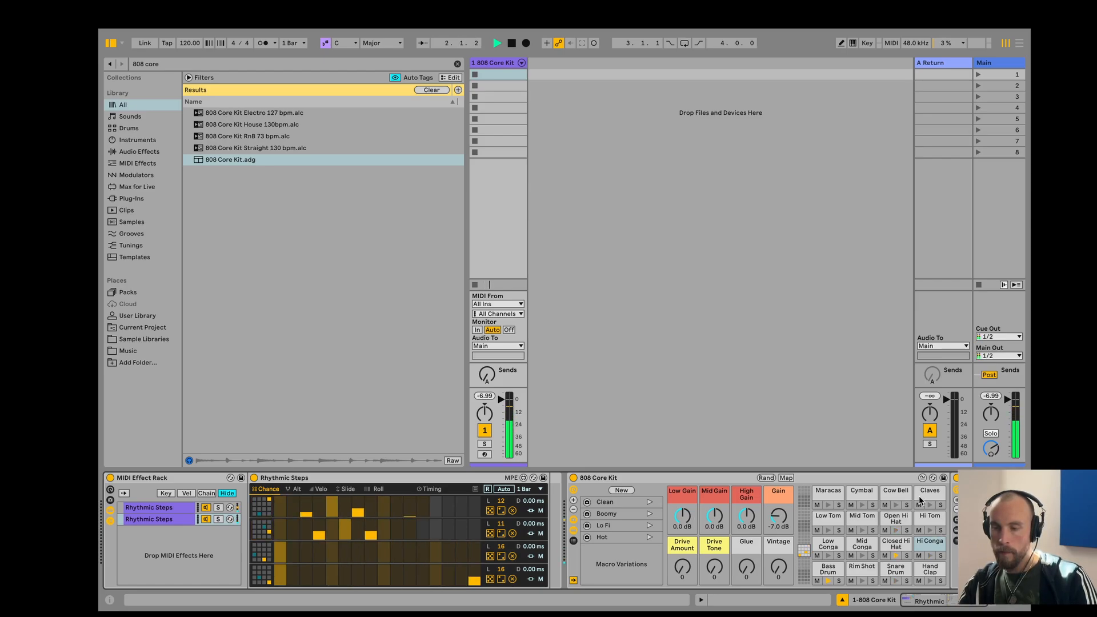
Add rolls on steps 6 and 8 of the Claves lane and on step 6 of the Hi Conga lane.
click(383, 489)
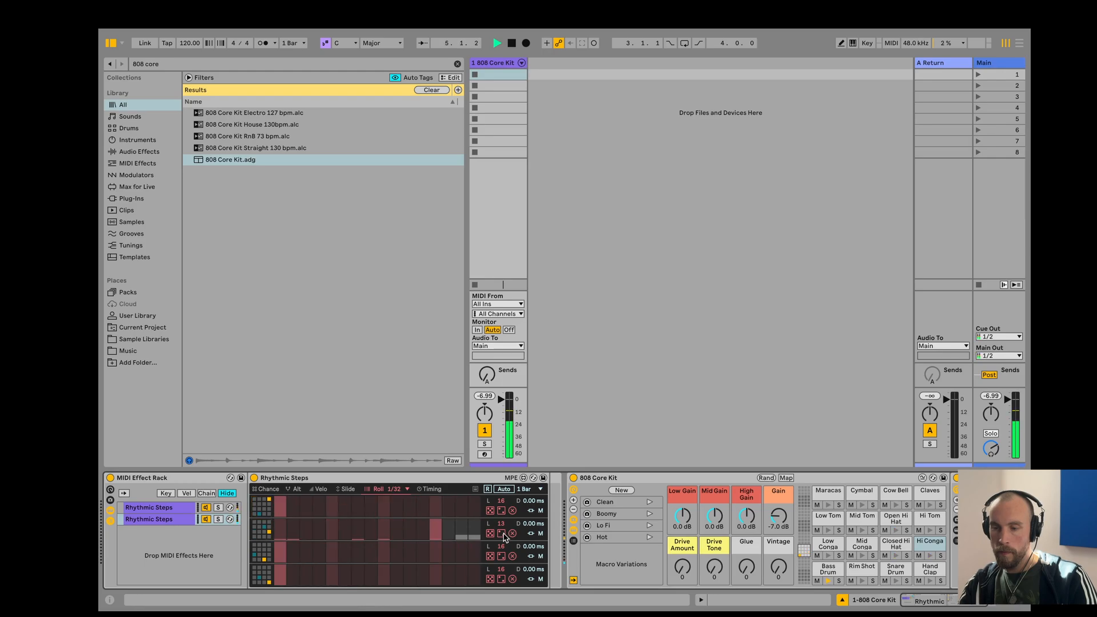
drag(343, 537, 383, 539)
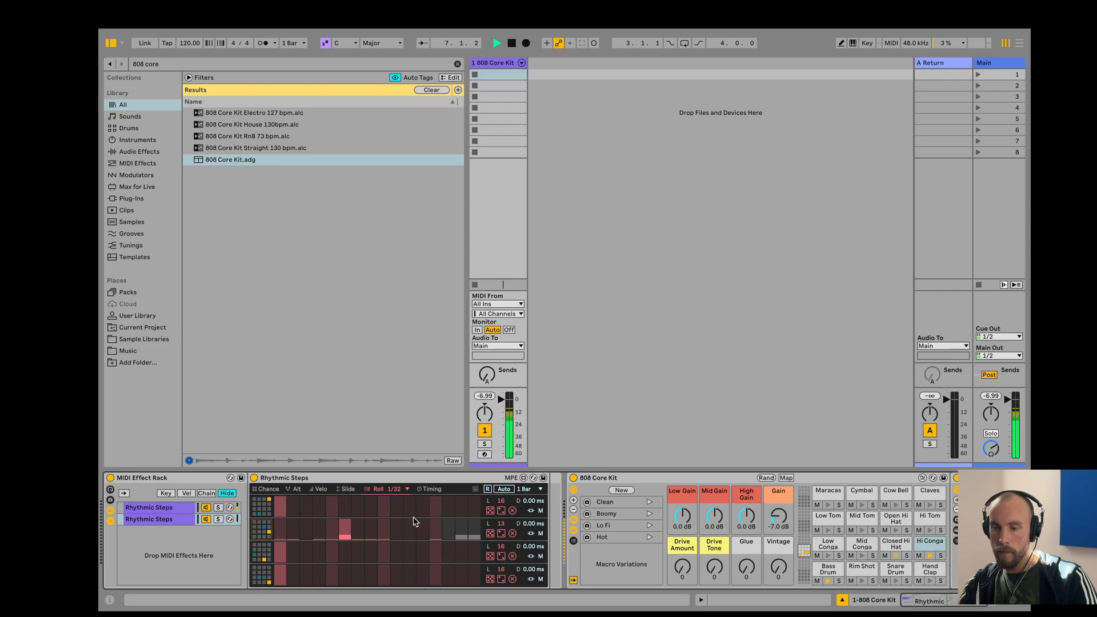
click(339, 513)
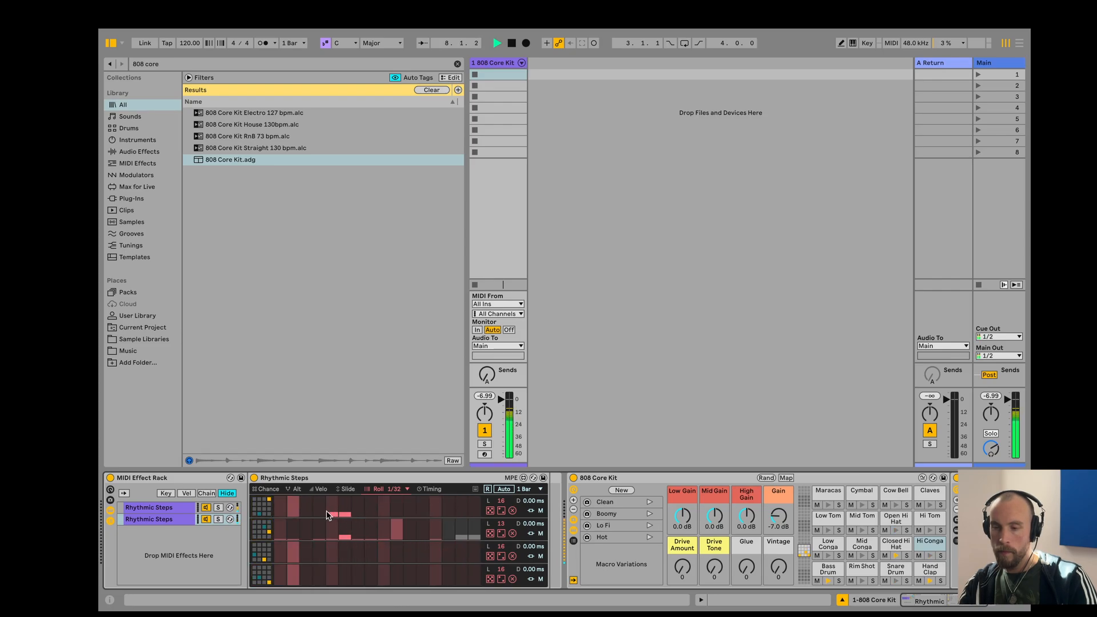
click(371, 514)
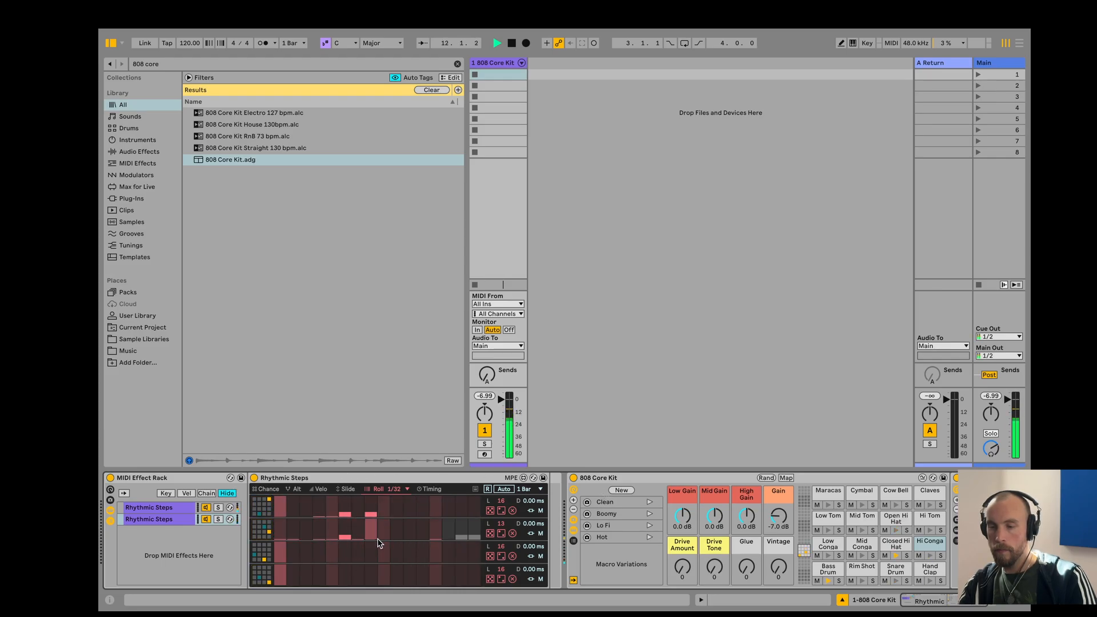
Set the 808 Core Kit's Vintage macro to 70, Drive Amount to 31 and Glue to 19 while listening.
scroll(691, 502, right, 3)
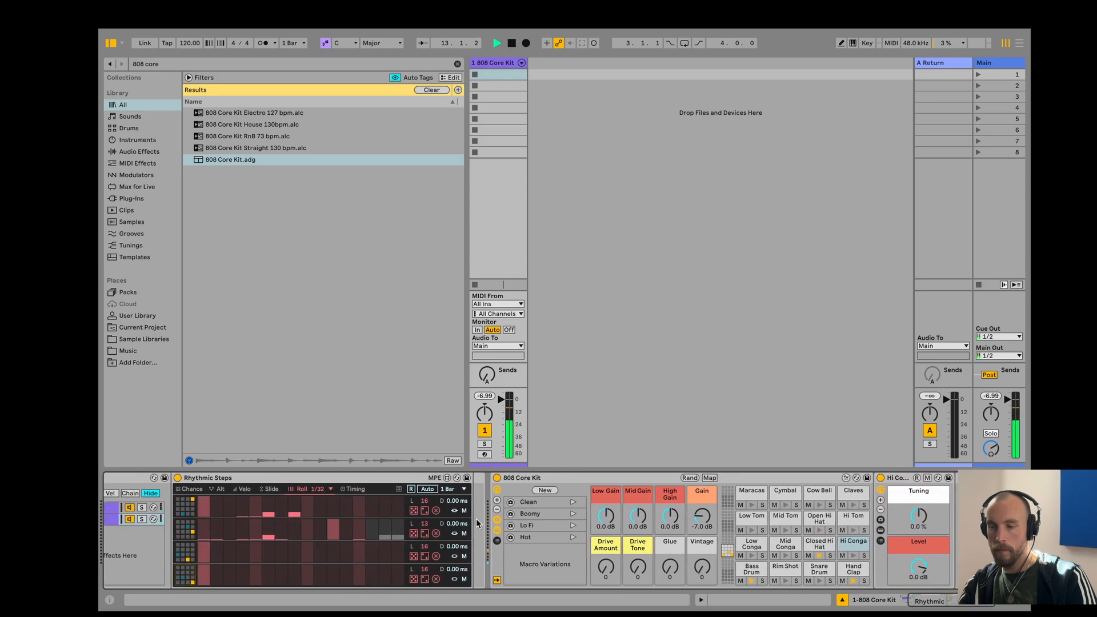
key(space)
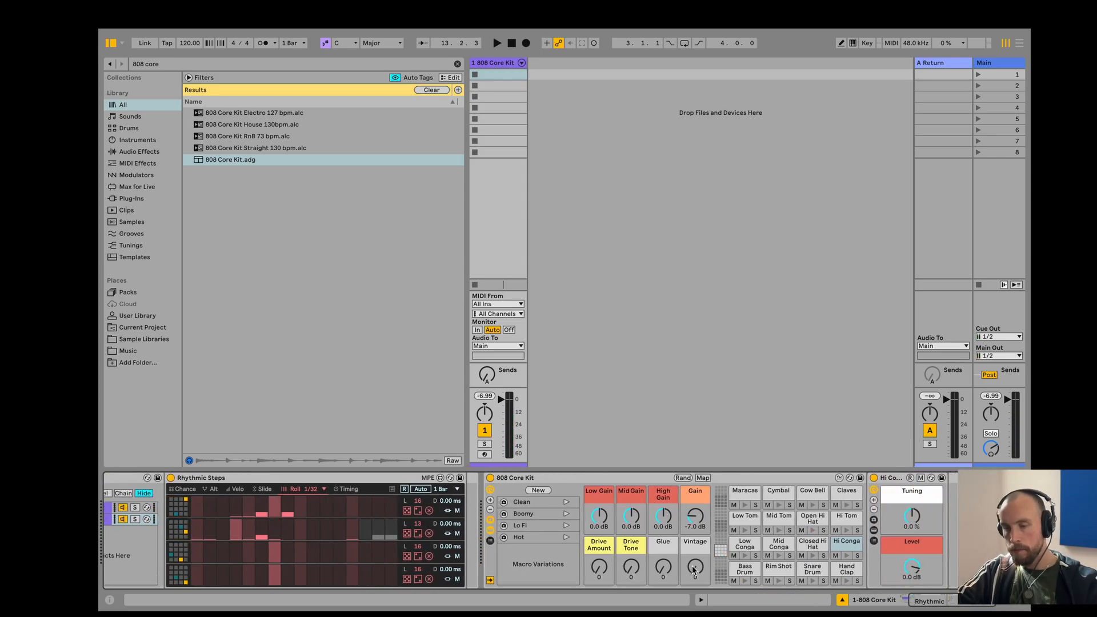
drag(695, 570, 694, 563)
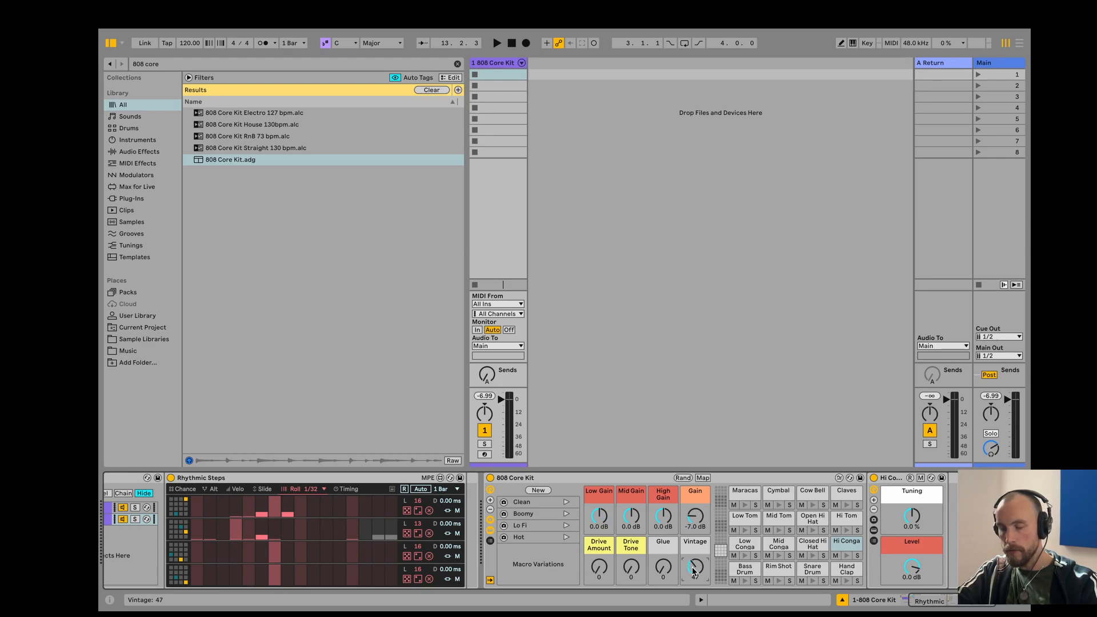
key(space)
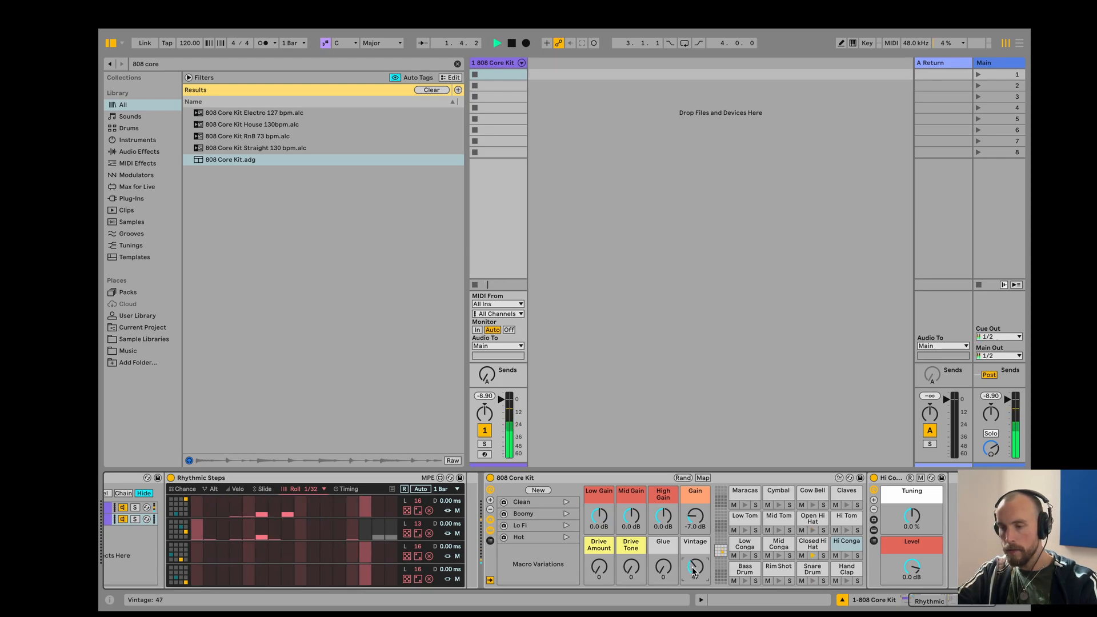
drag(693, 570, 693, 554)
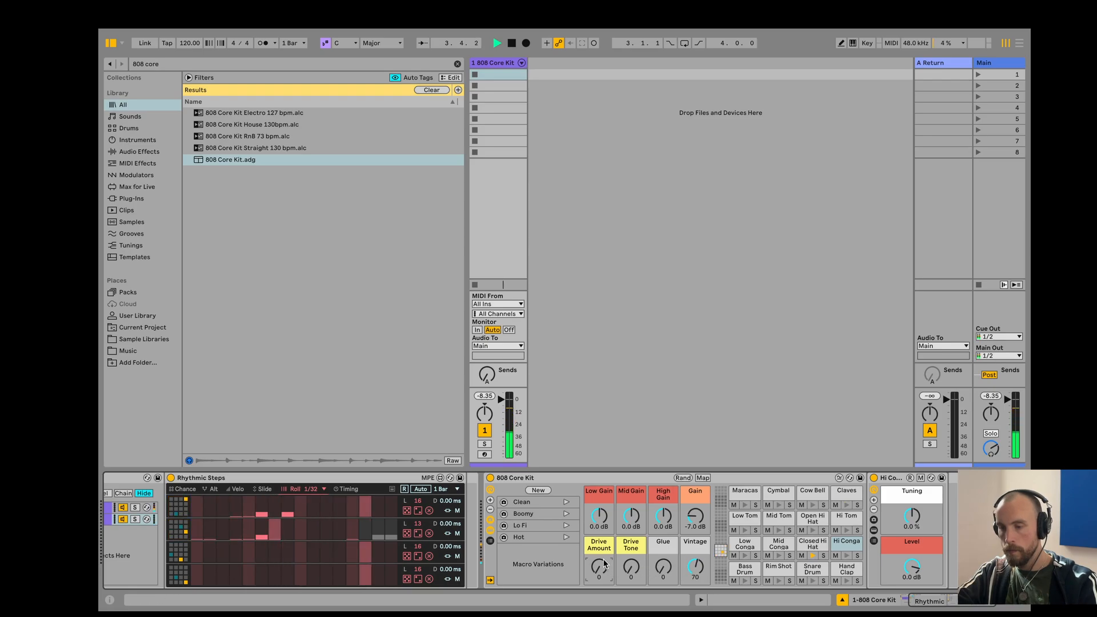
drag(605, 564, 604, 542)
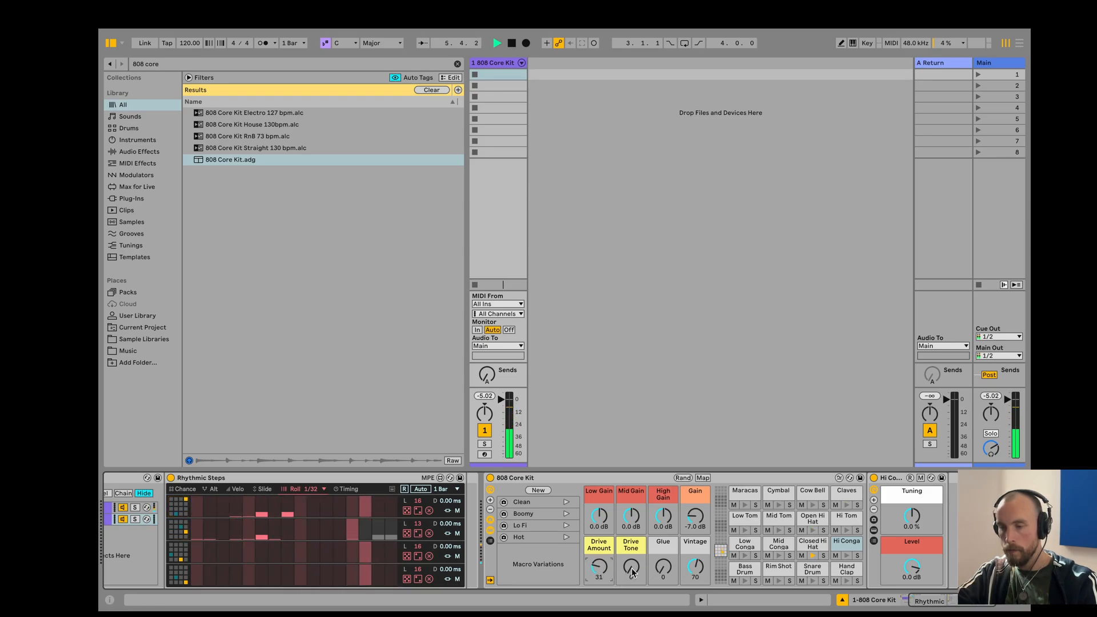
drag(663, 568, 663, 560)
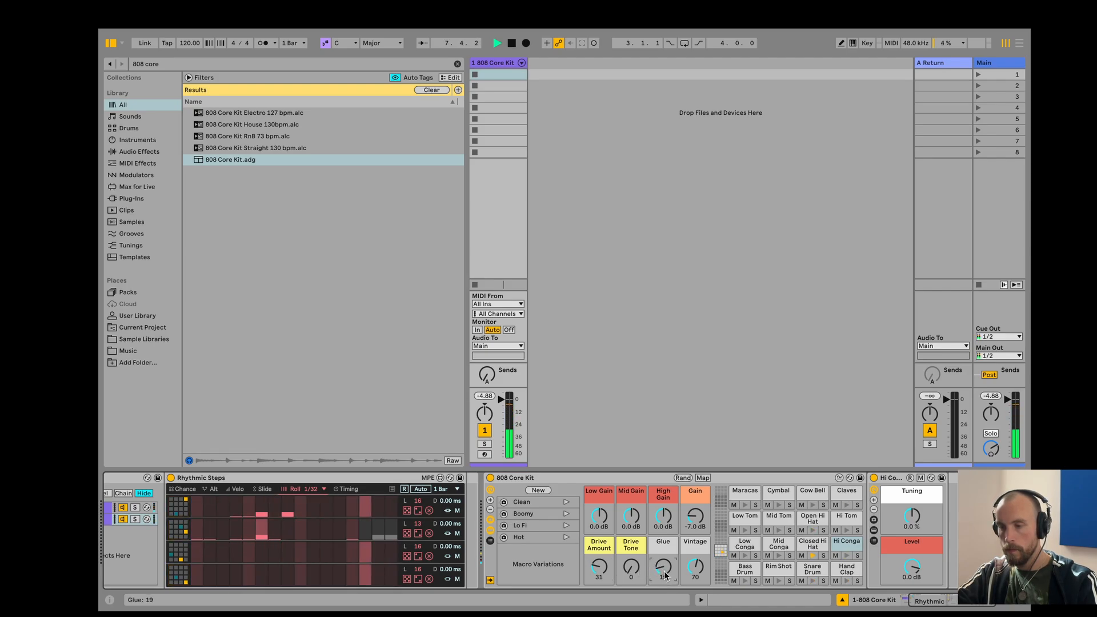
Stop playback and bring up the Hi Conga pad's Tuning and Level controls.
scroll(428, 552, left, 2)
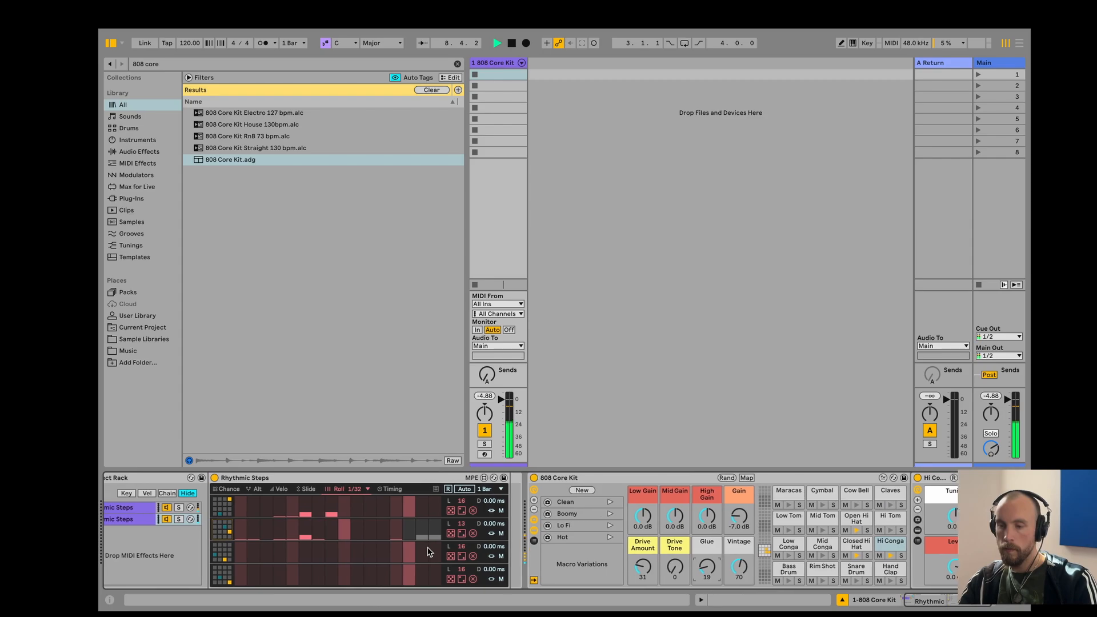
double_click(883, 544)
double_click(883, 544)
scroll(894, 538, right, 2)
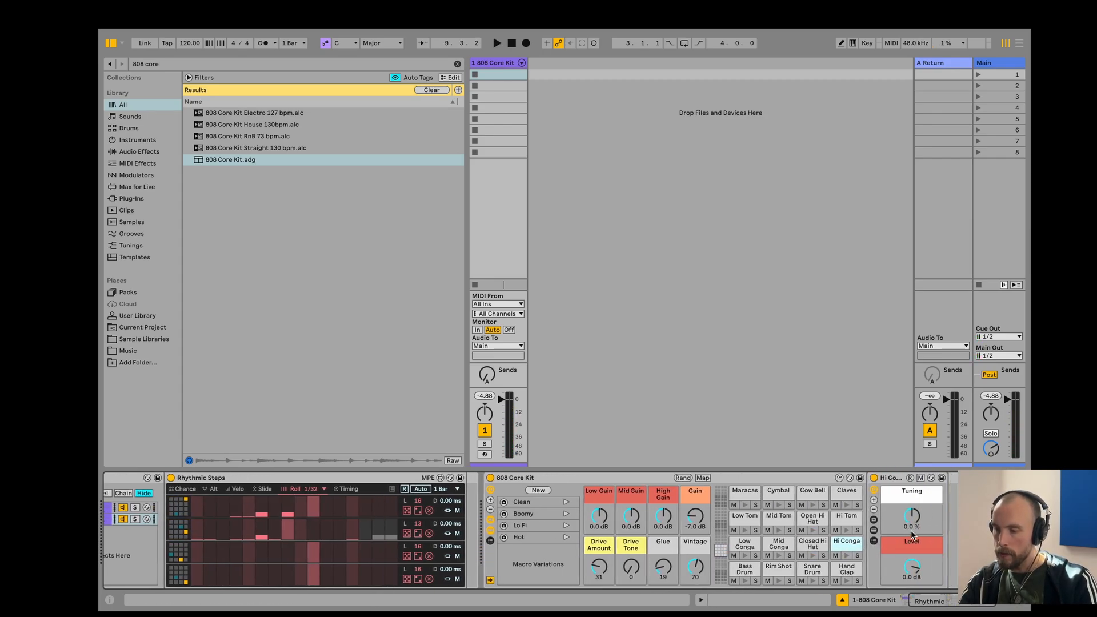
scroll(840, 542, up, 4)
right_click(840, 542)
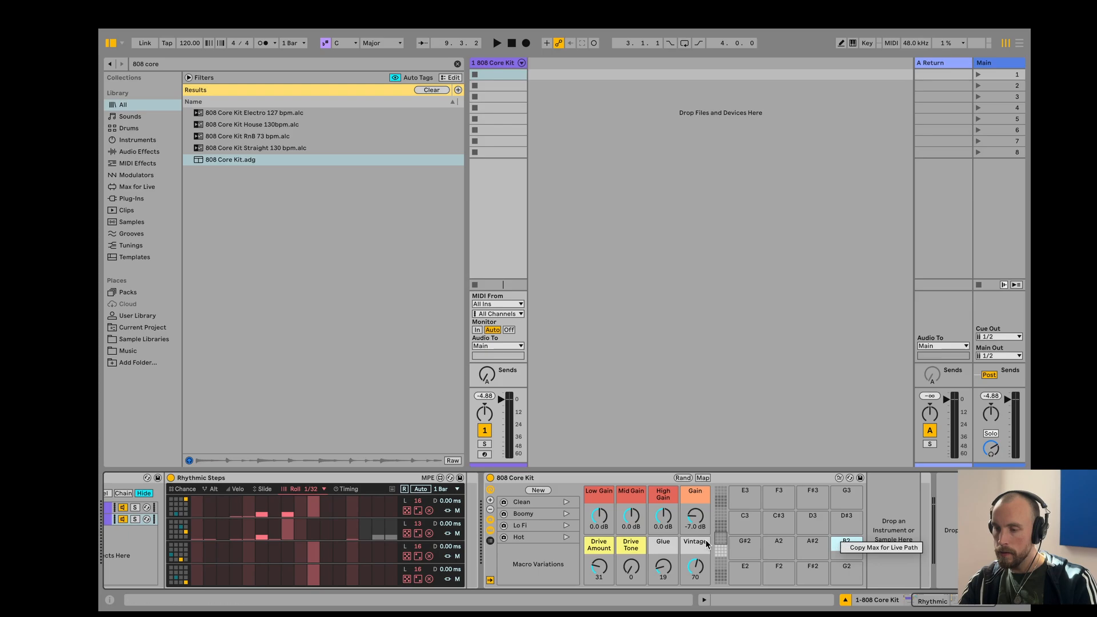
click(724, 557)
click(722, 552)
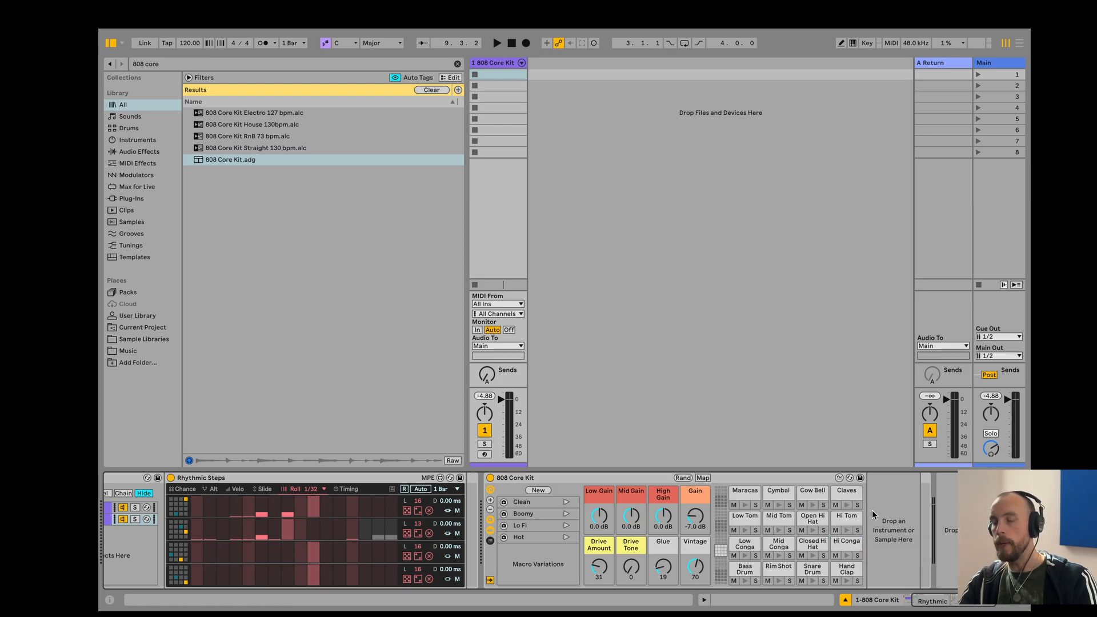
Select the Hi Conga pad again and reveal the Conga Hi 808 sampler inside its rack.
click(844, 546)
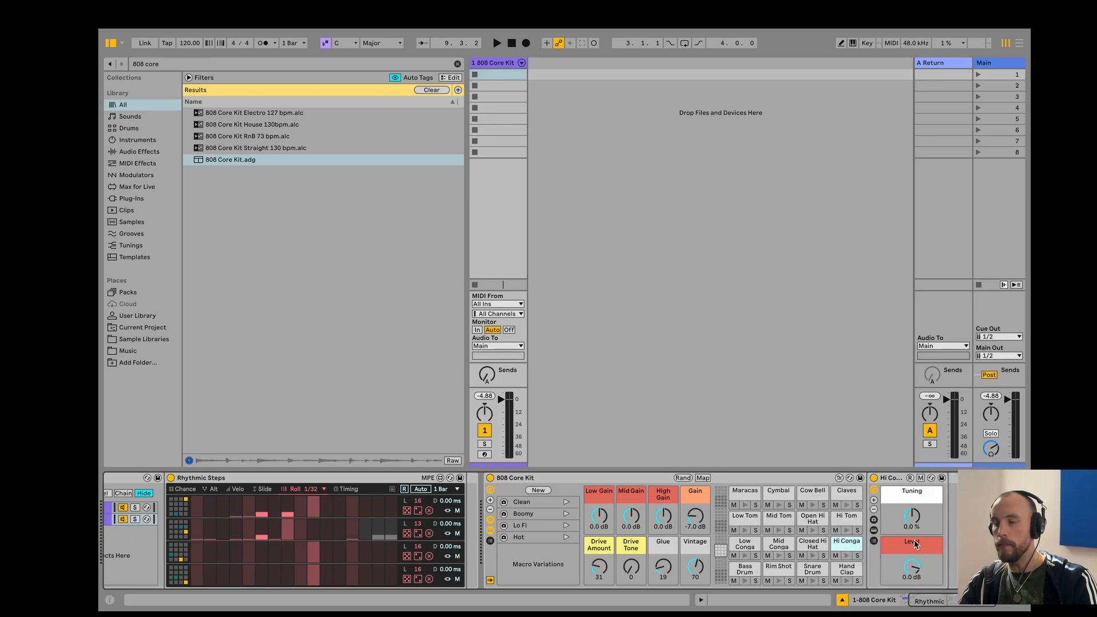
click(874, 531)
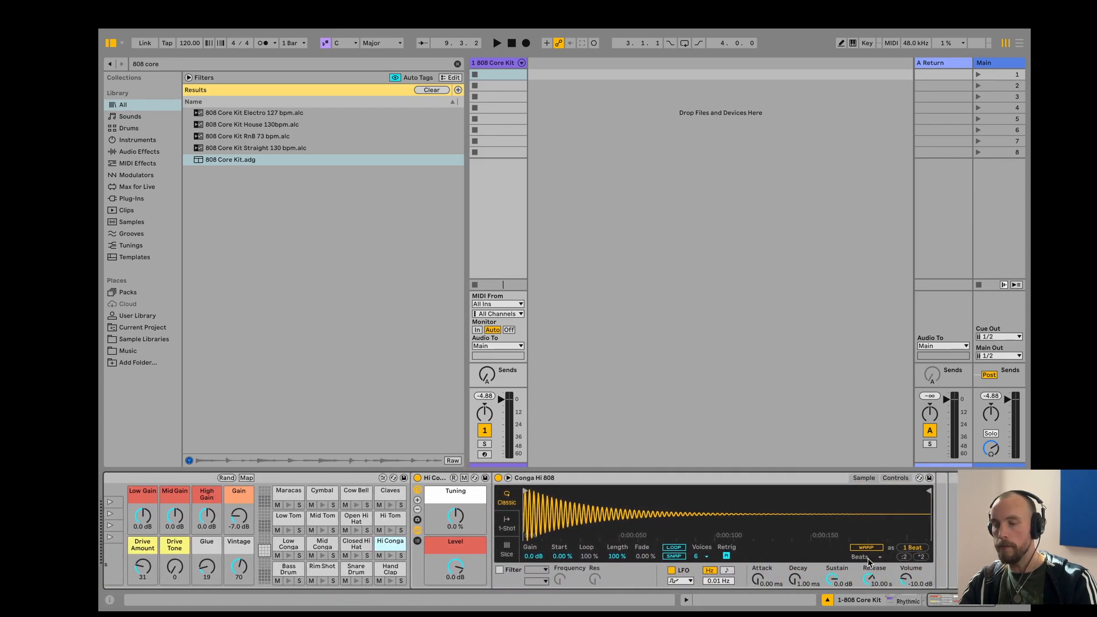
Pan the Hi Conga sampler to 50R and Claves to 50L, and give Closed Hi Hat 38% random pan.
click(897, 479)
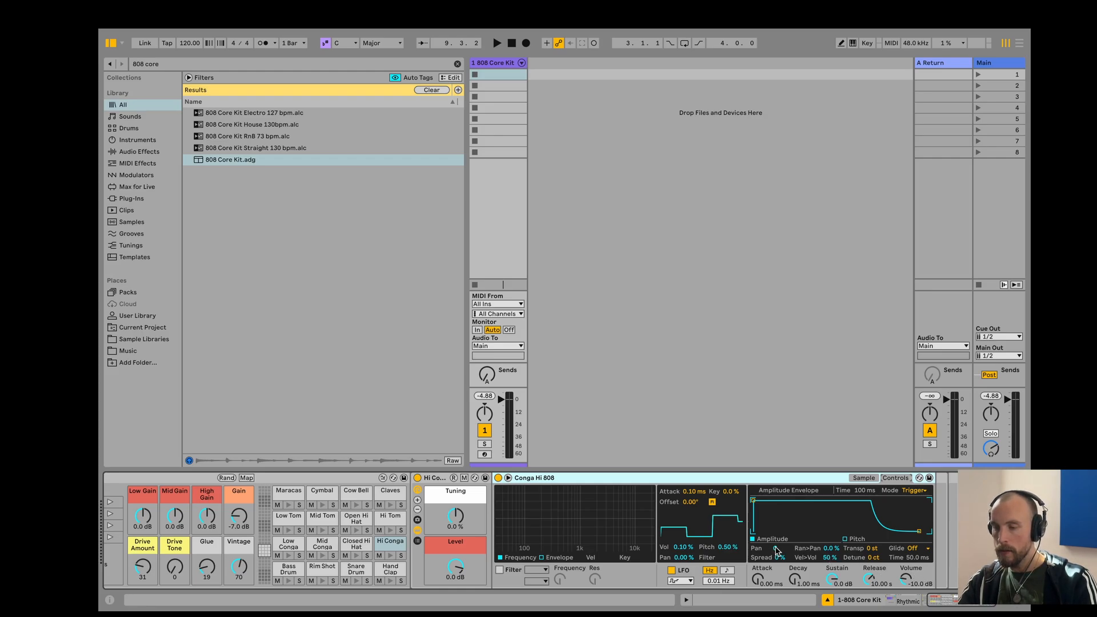
drag(777, 552, 785, 584)
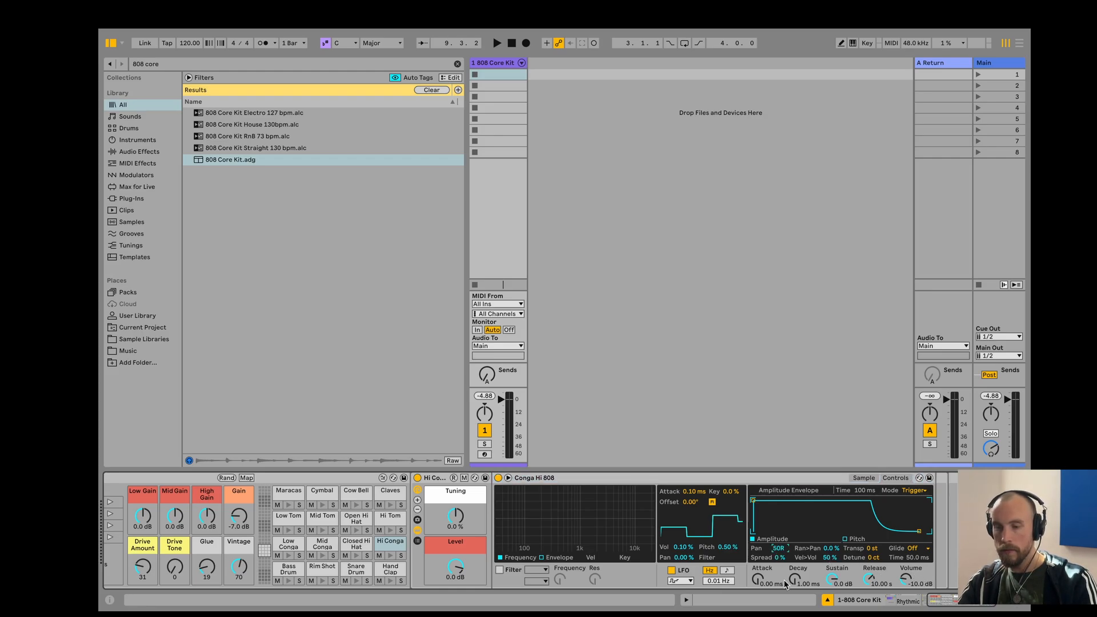
click(381, 492)
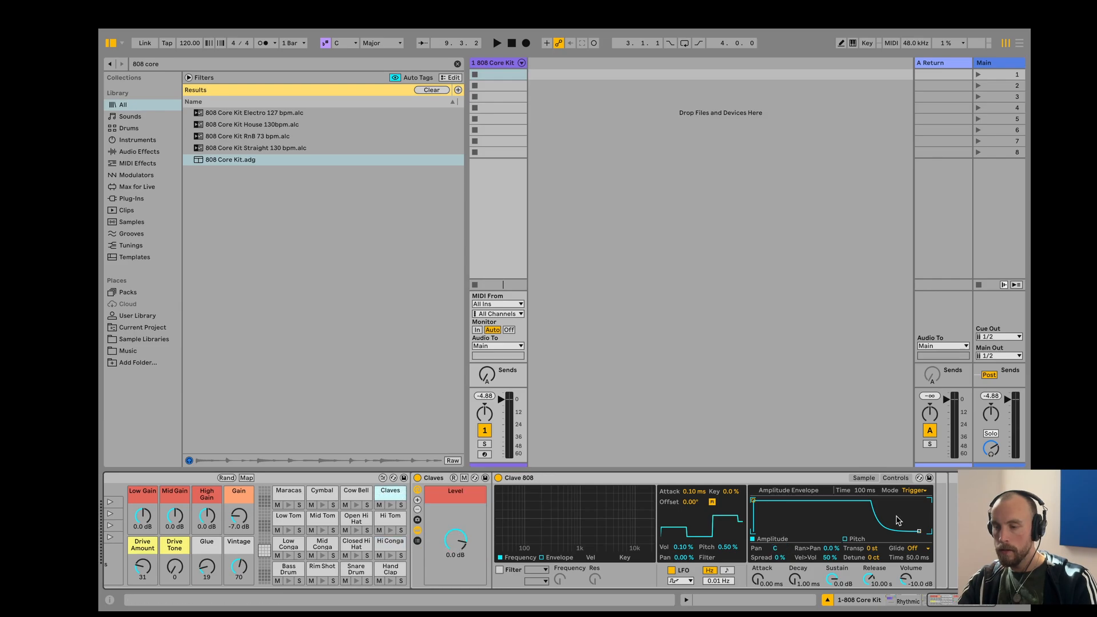
drag(775, 549, 774, 551)
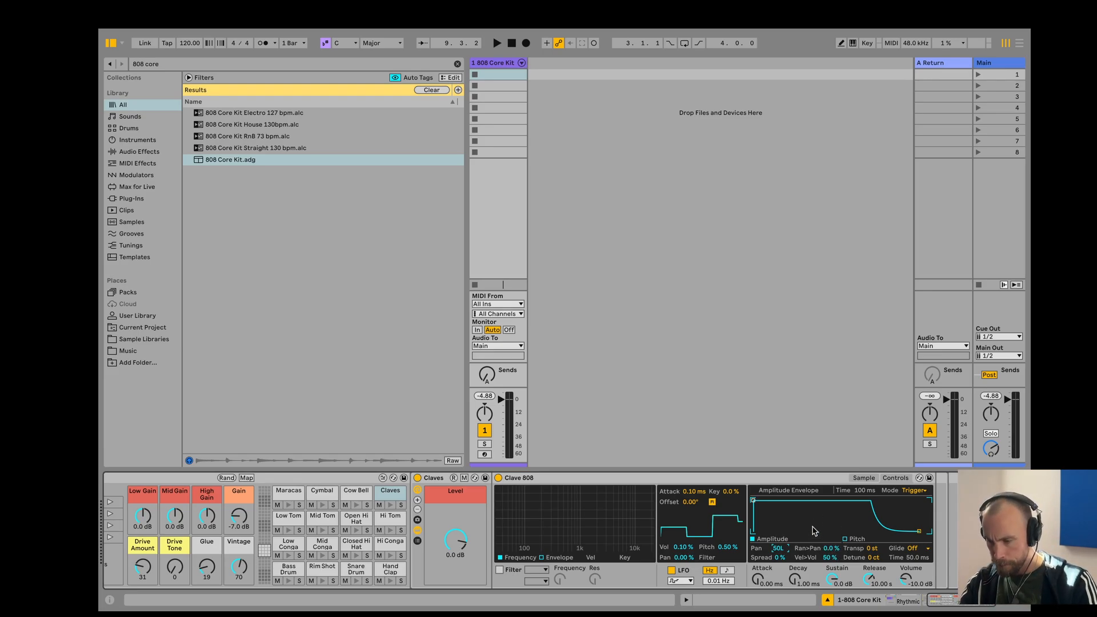
click(356, 543)
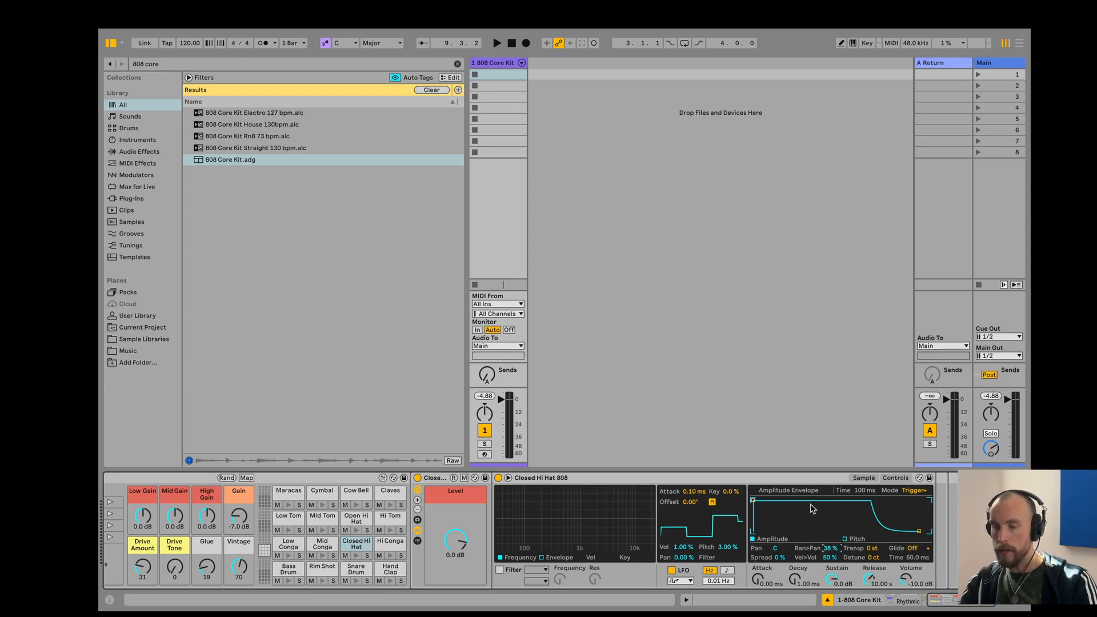
During playback, lower the Hi Conga's sampler volume to -11.4 dB and its Level macro to -4.707 dB.
key(space)
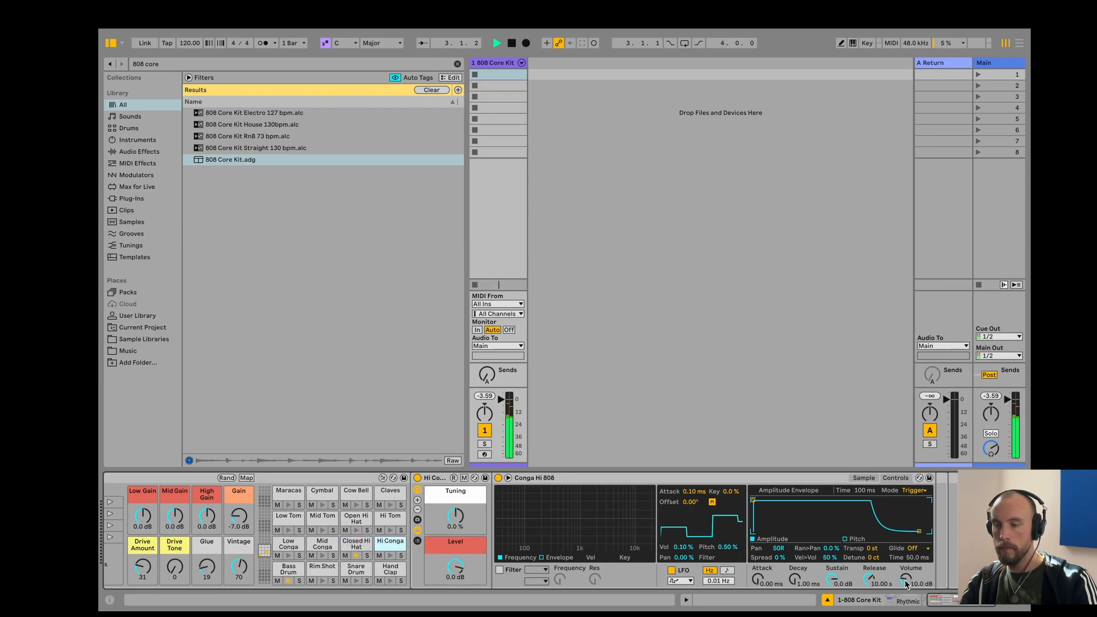
drag(906, 584, 906, 589)
drag(449, 573, 449, 578)
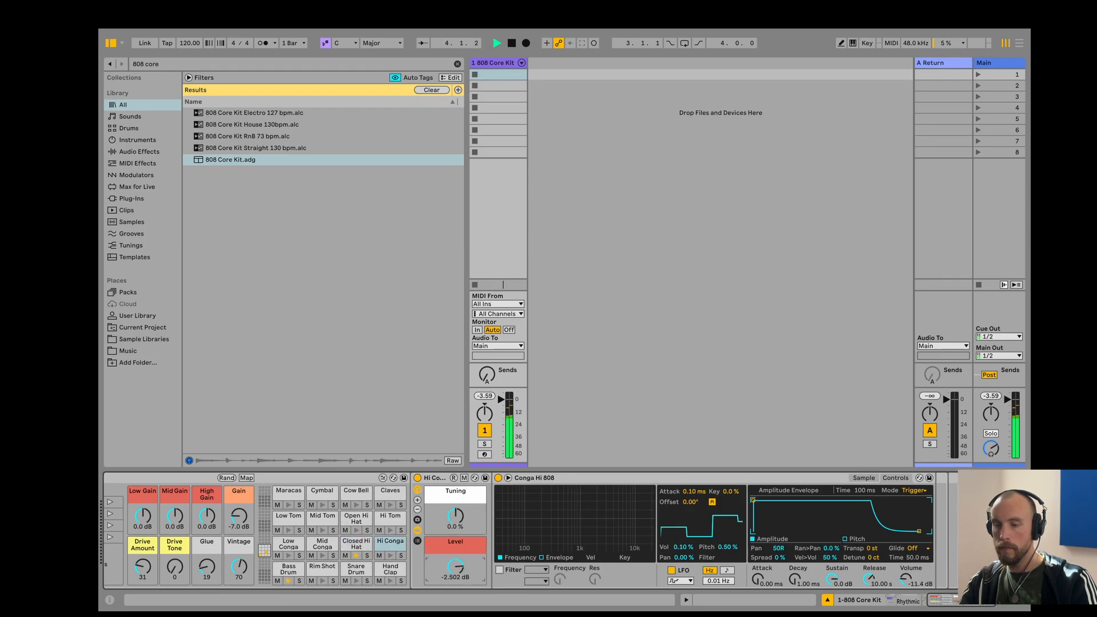
Move the roll in the Hi Conga lane from step 6 to step 8, checking the lane's chance steps.
scroll(355, 551, left, 10)
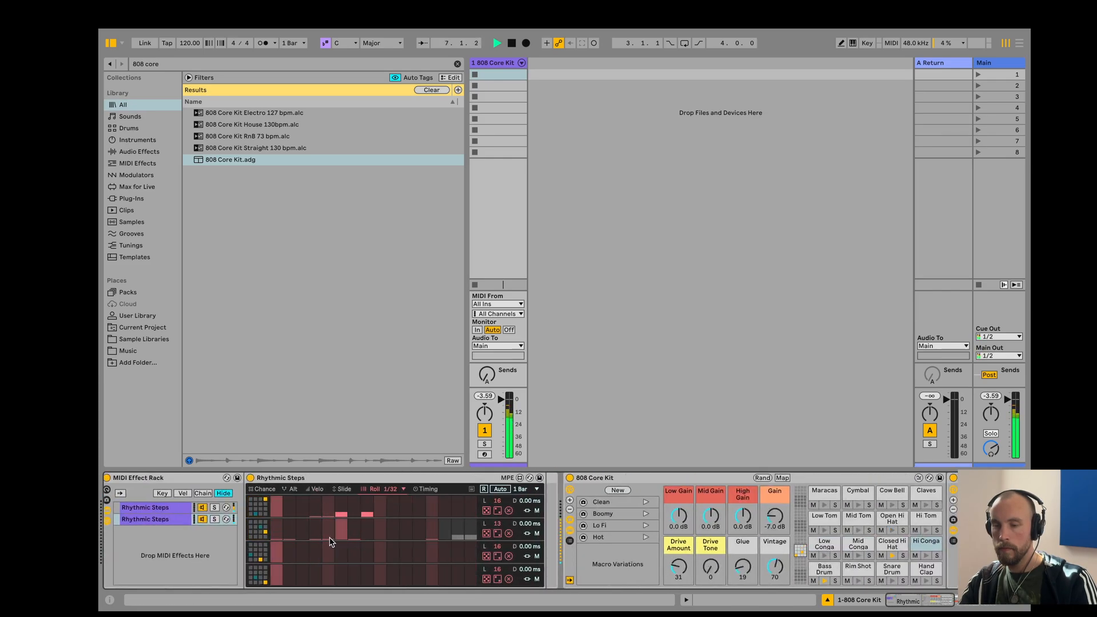
click(353, 537)
drag(355, 536, 358, 532)
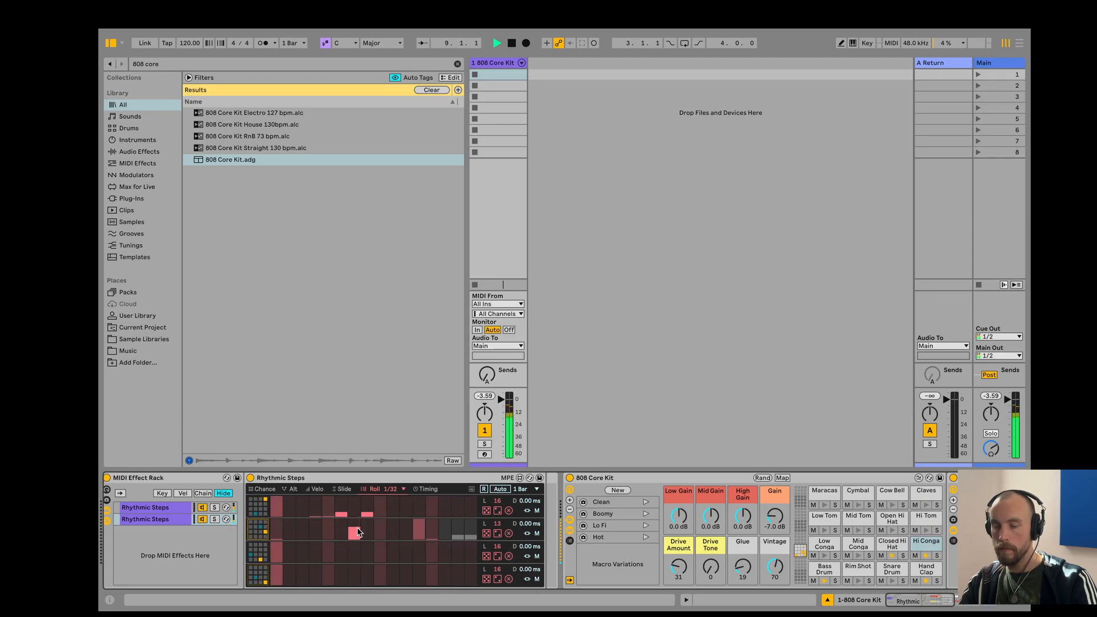
click(263, 489)
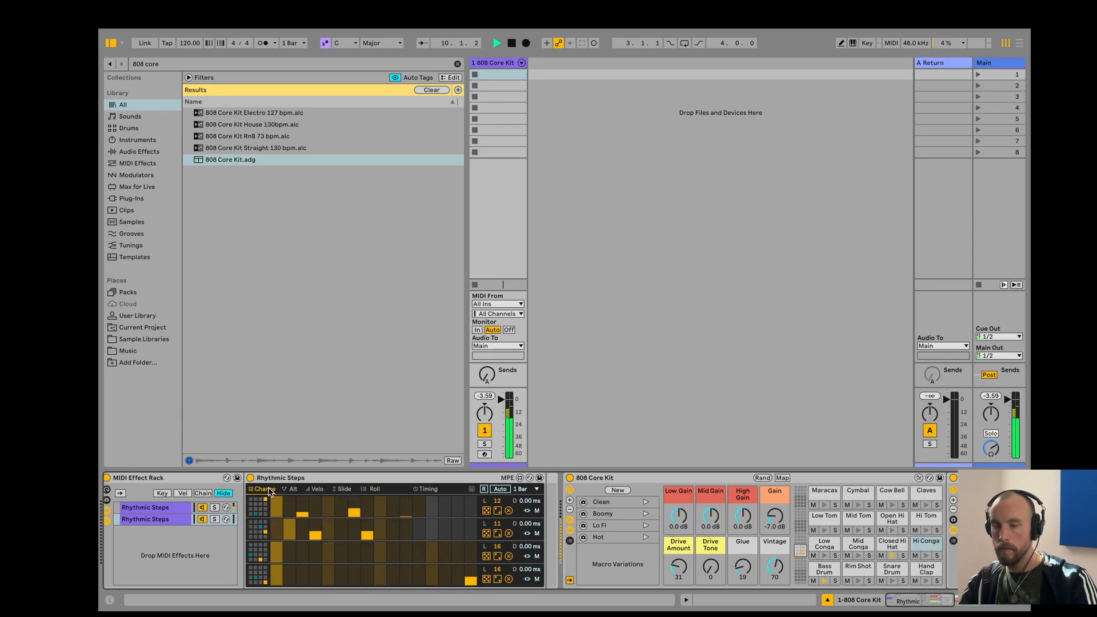
click(373, 489)
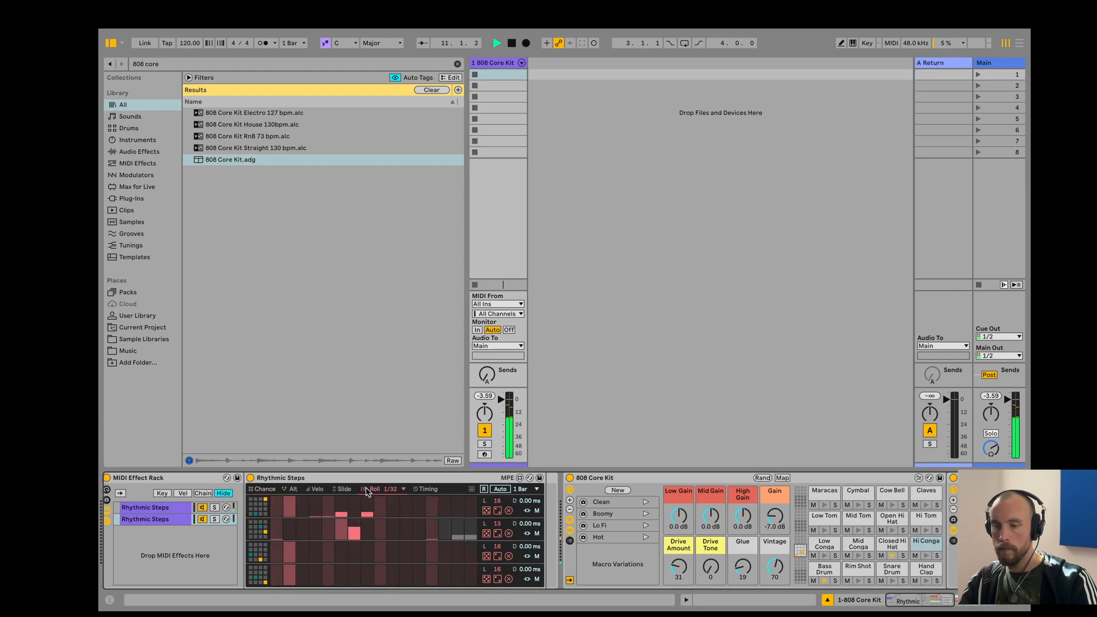
drag(367, 531, 367, 526)
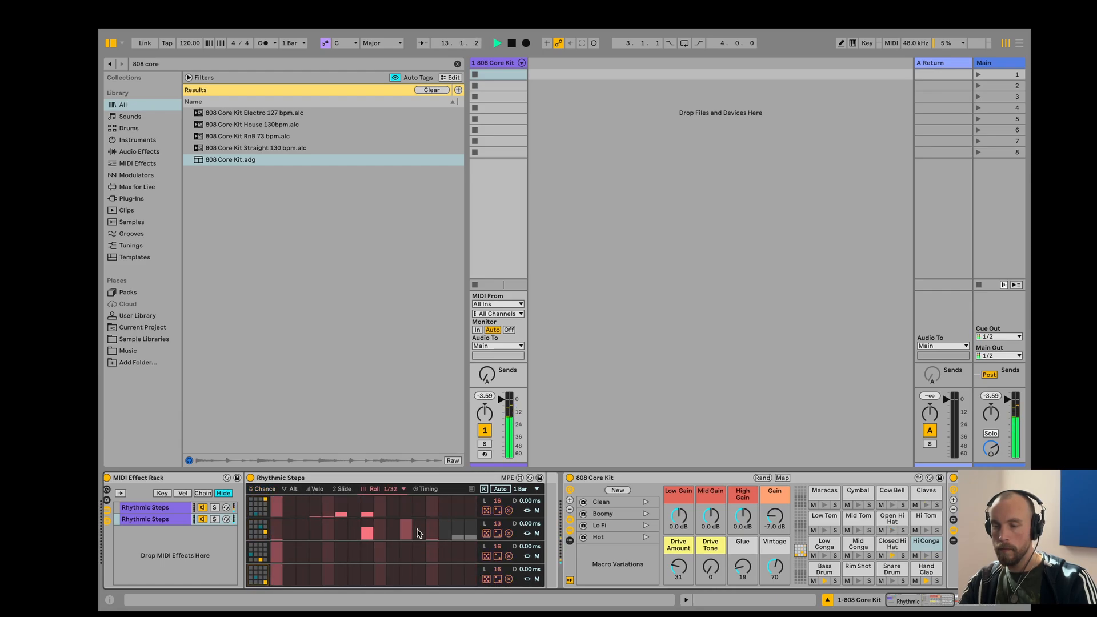
Shorten the Closed Hi Hat by setting its sustain to -inf dB and decay to 33.9 ms, and stop playback.
scroll(621, 537, right, 4)
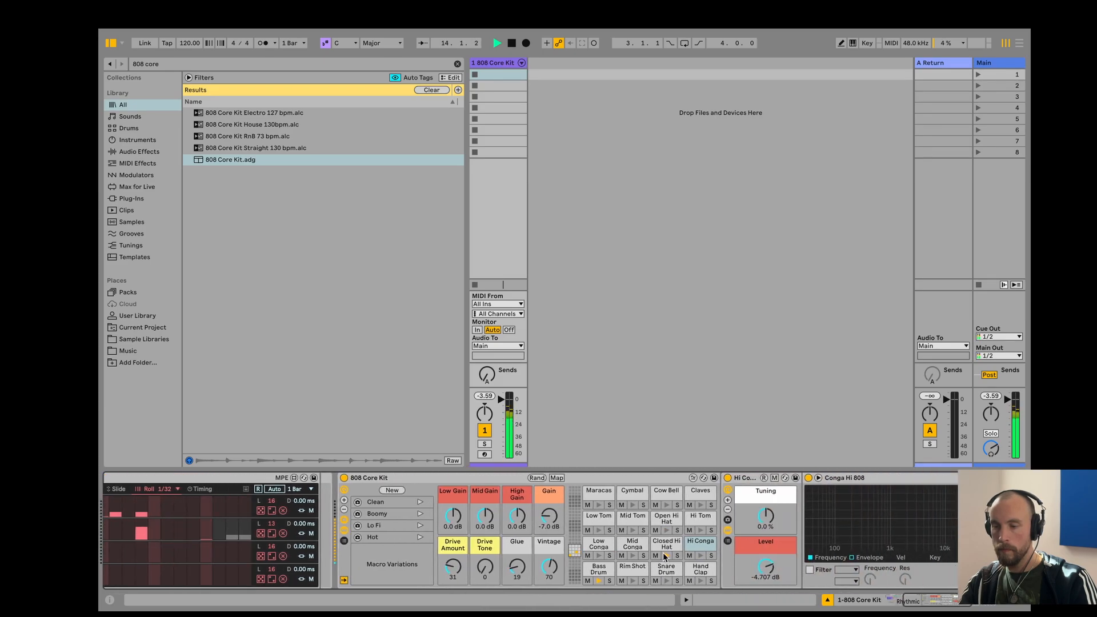
scroll(757, 545, right, 5)
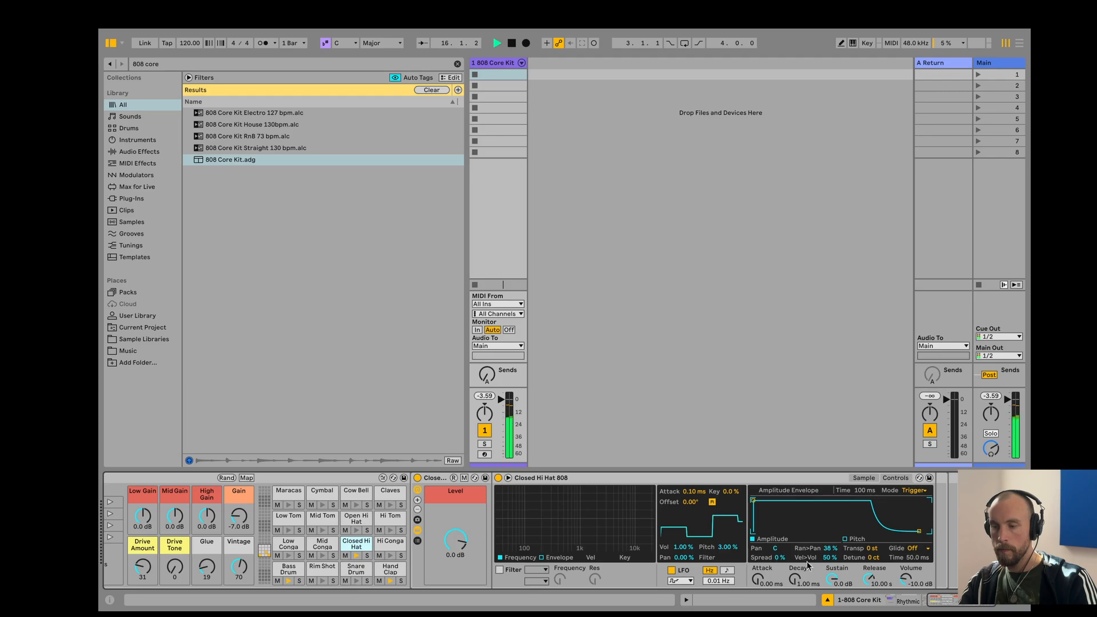
drag(834, 578, 834, 613)
drag(799, 579, 799, 549)
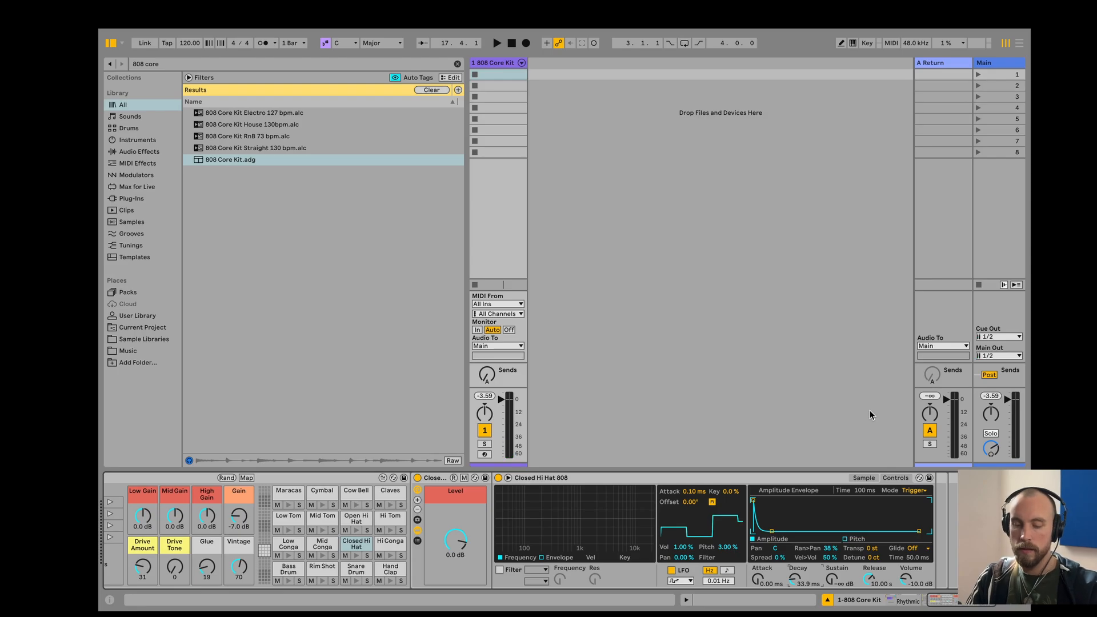
Search the browser for "envelop" and add an Envelope Follower after the 808 Core Kit.
key(ctrl+f)
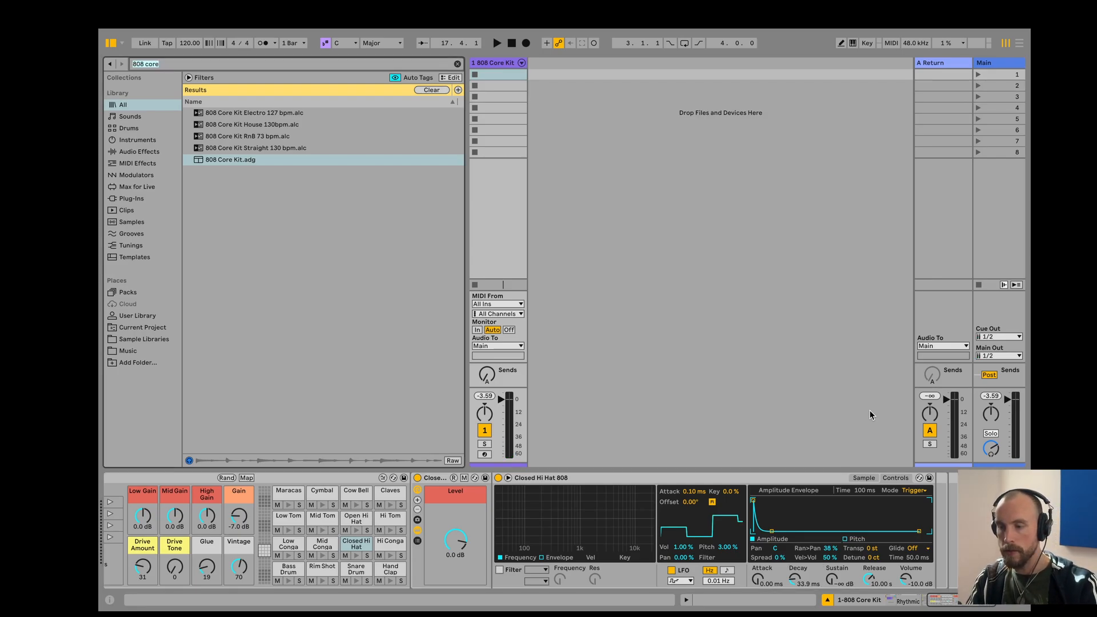
text(enve)
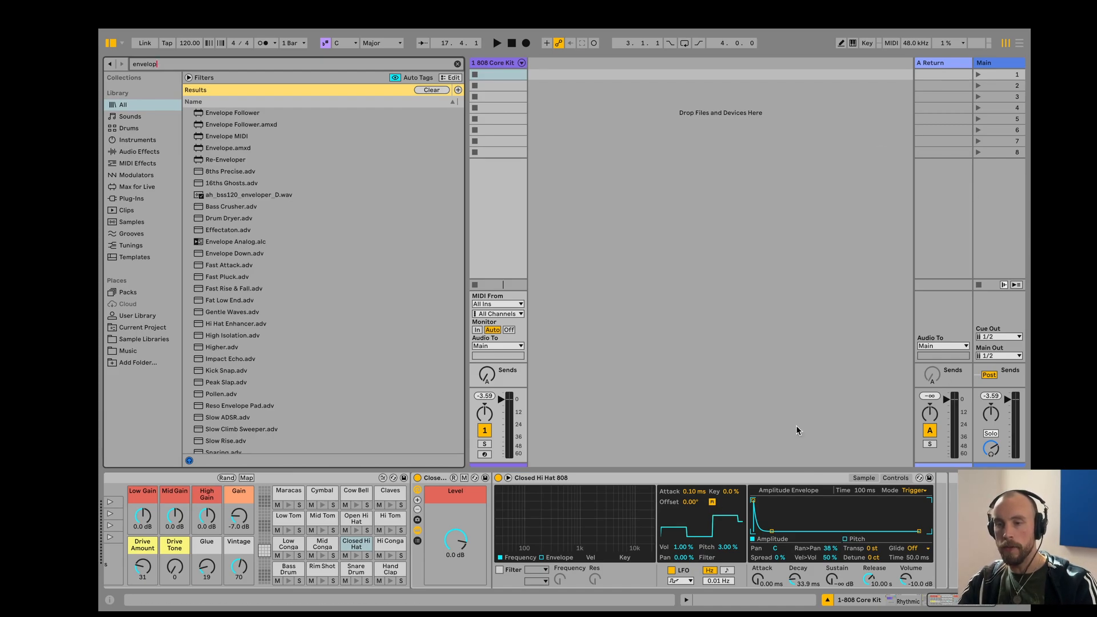
text(lop)
double_click(251, 113)
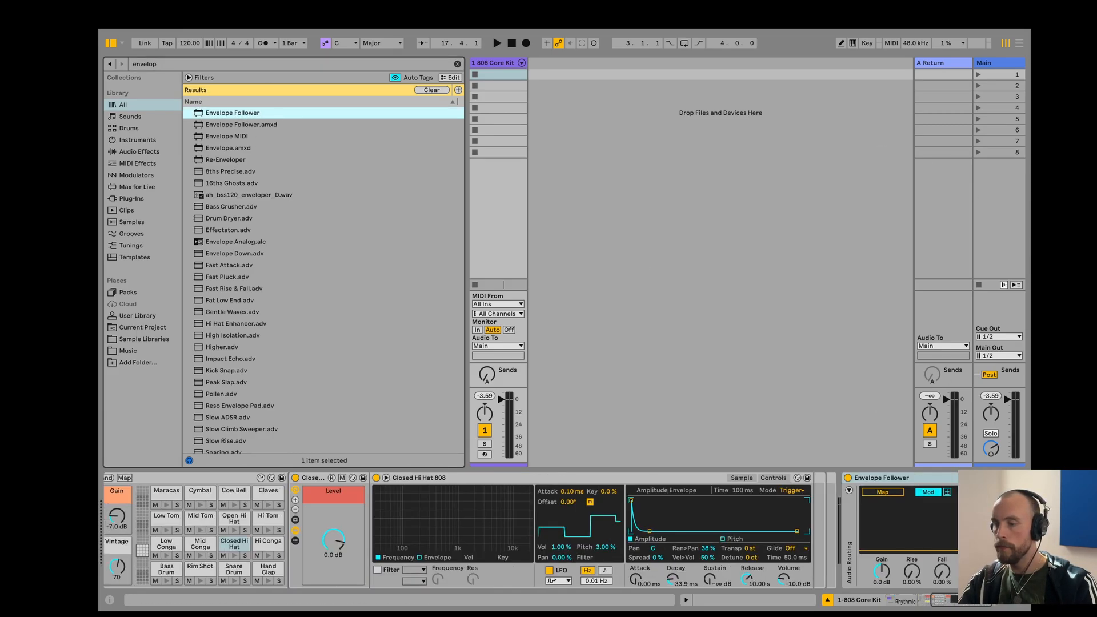
Map the Envelope Follower to the Closed Hi Hat's Transpose in Remote mode and, during playback, set its range minimum to 25%.
click(932, 494)
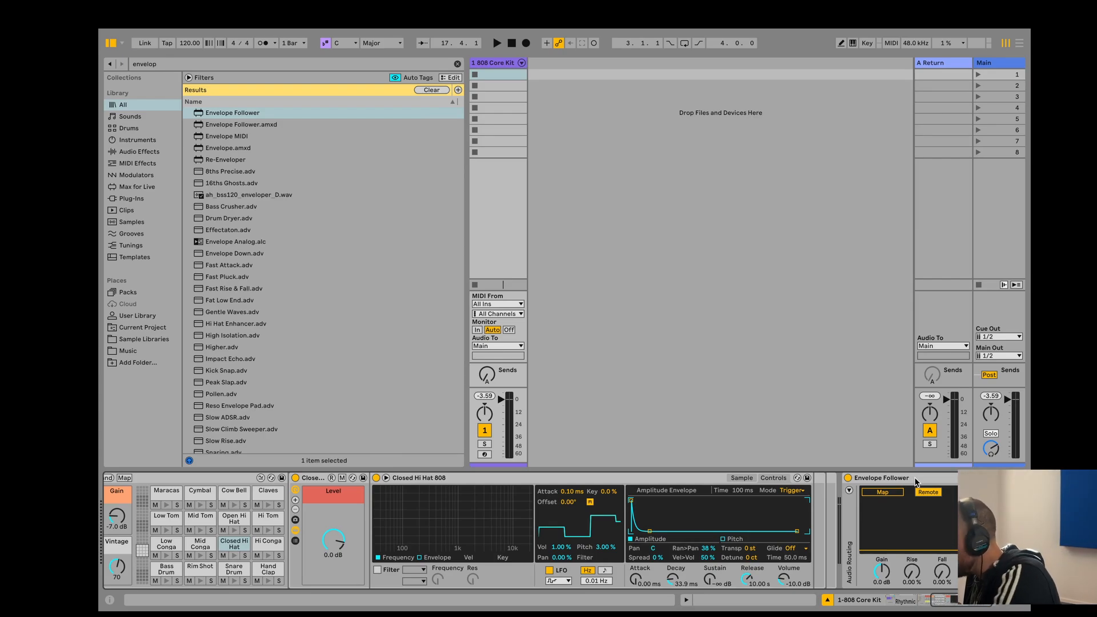
click(746, 548)
key(space)
scroll(800, 532, right, 3)
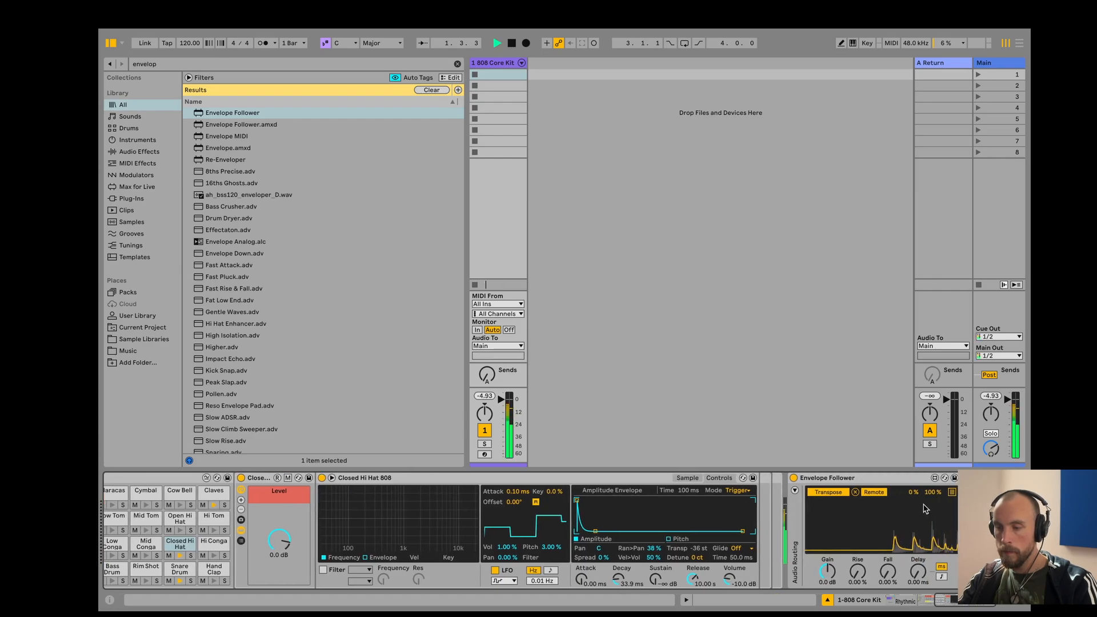
drag(912, 493, 913, 479)
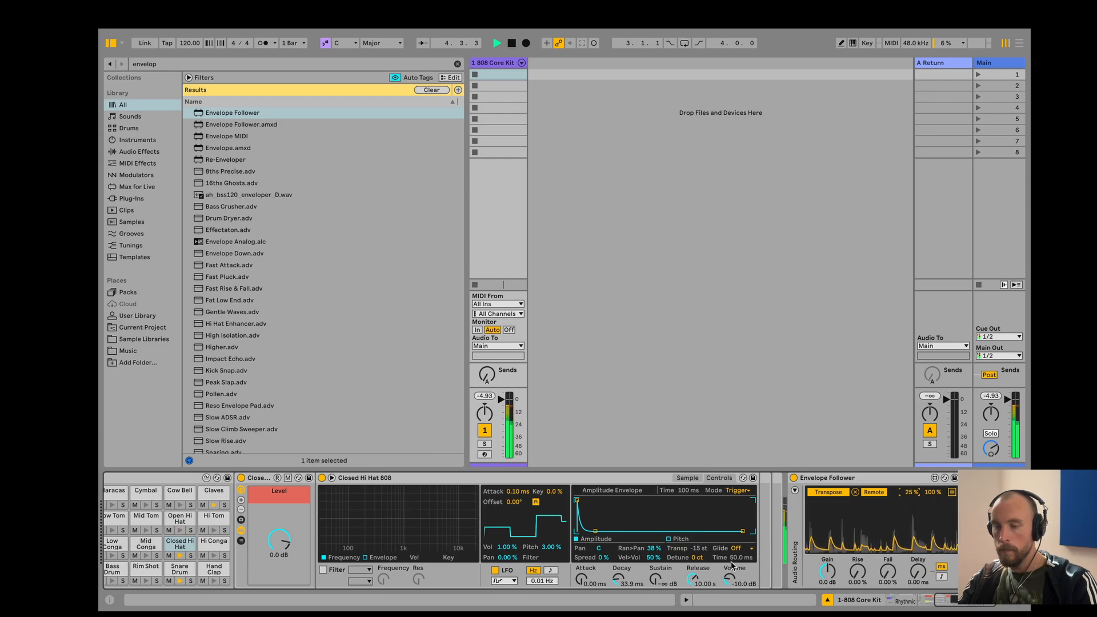
Map the Envelope Follower's second slot to the Hi Conga's Transpose in Remote mode, with a 39% range minimum.
scroll(572, 538, left, 5)
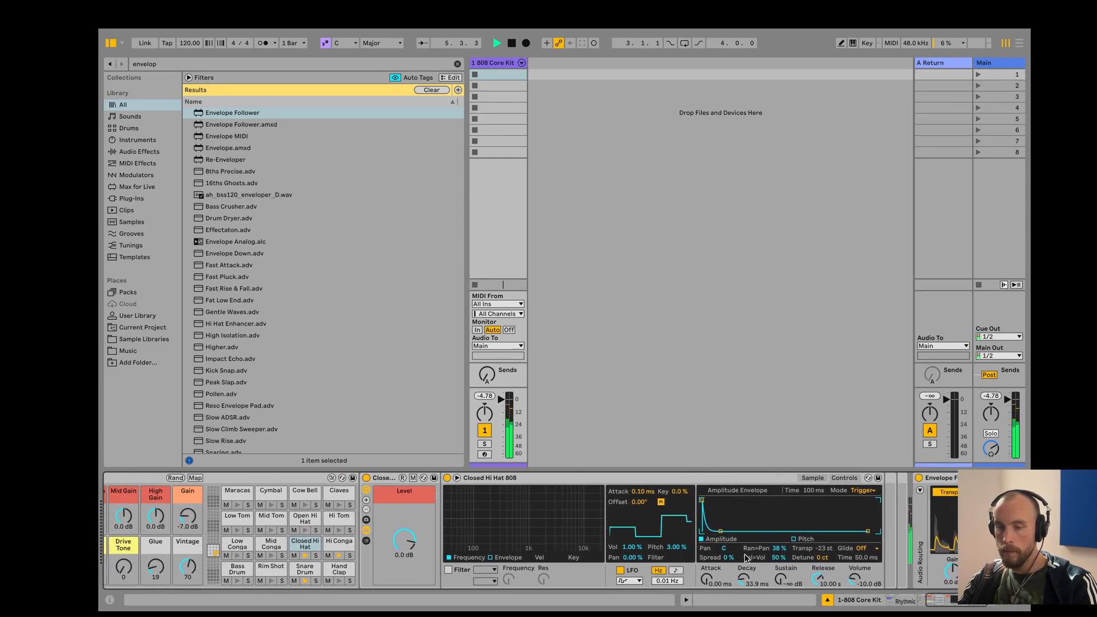
click(347, 544)
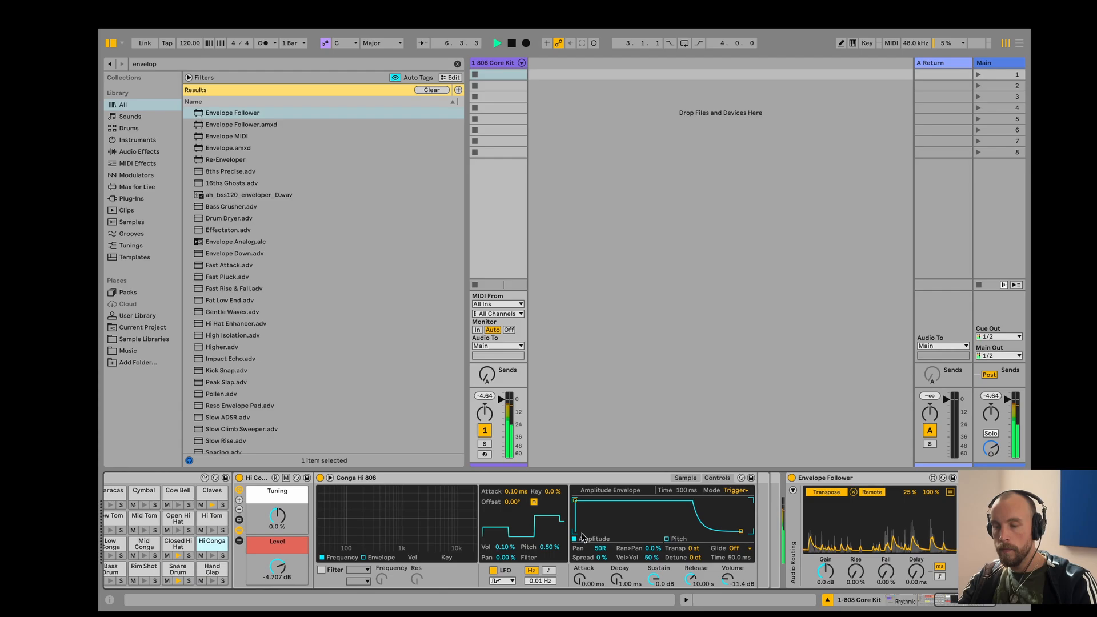
click(950, 491)
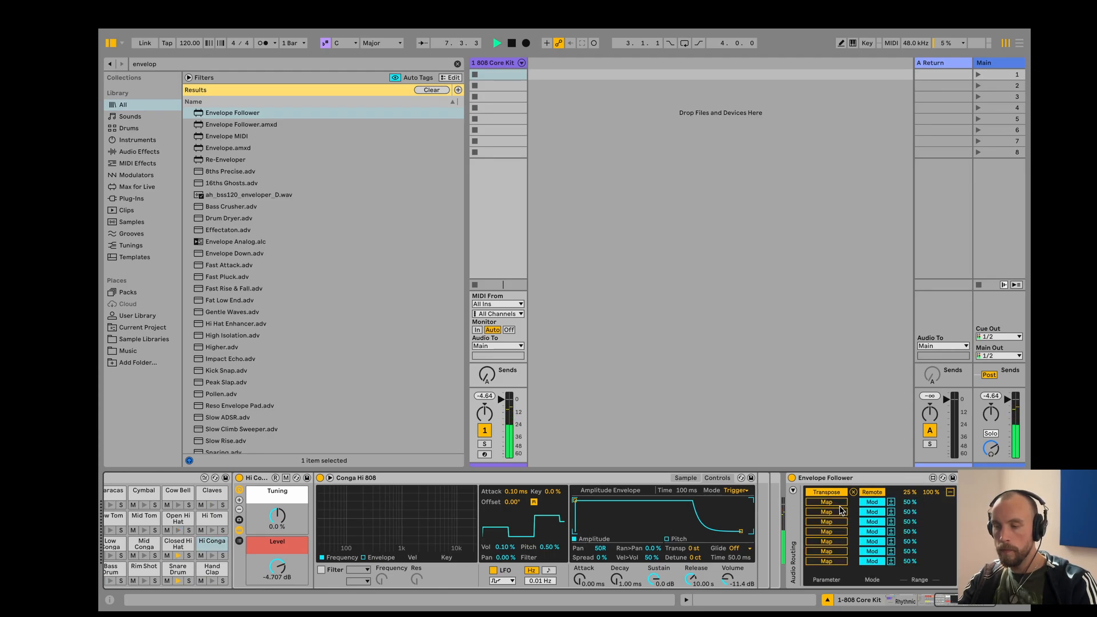
click(694, 549)
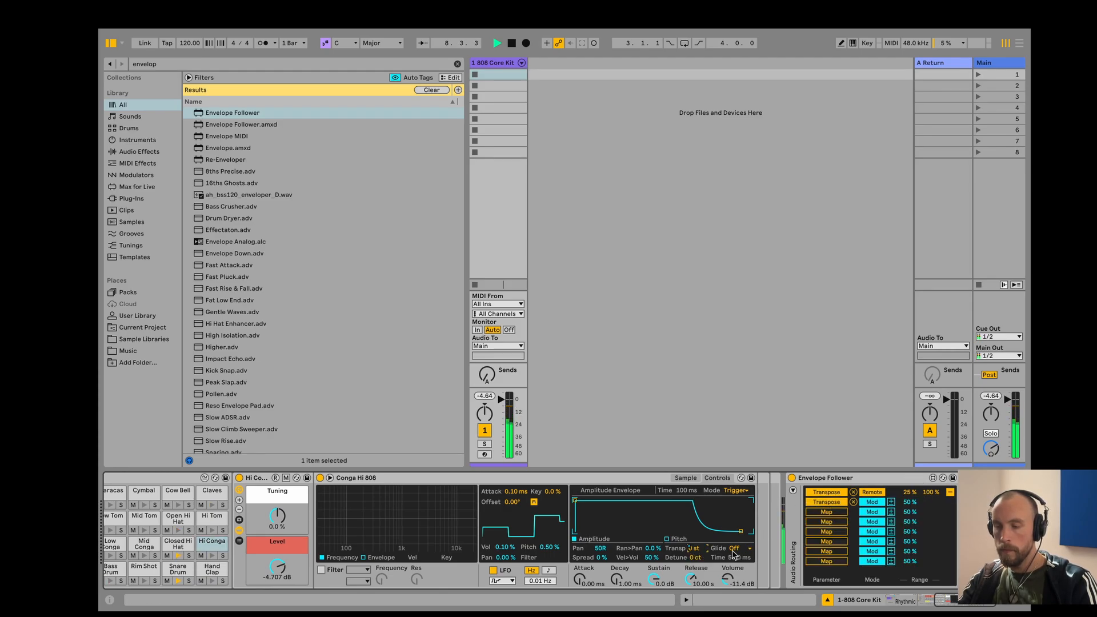
click(872, 503)
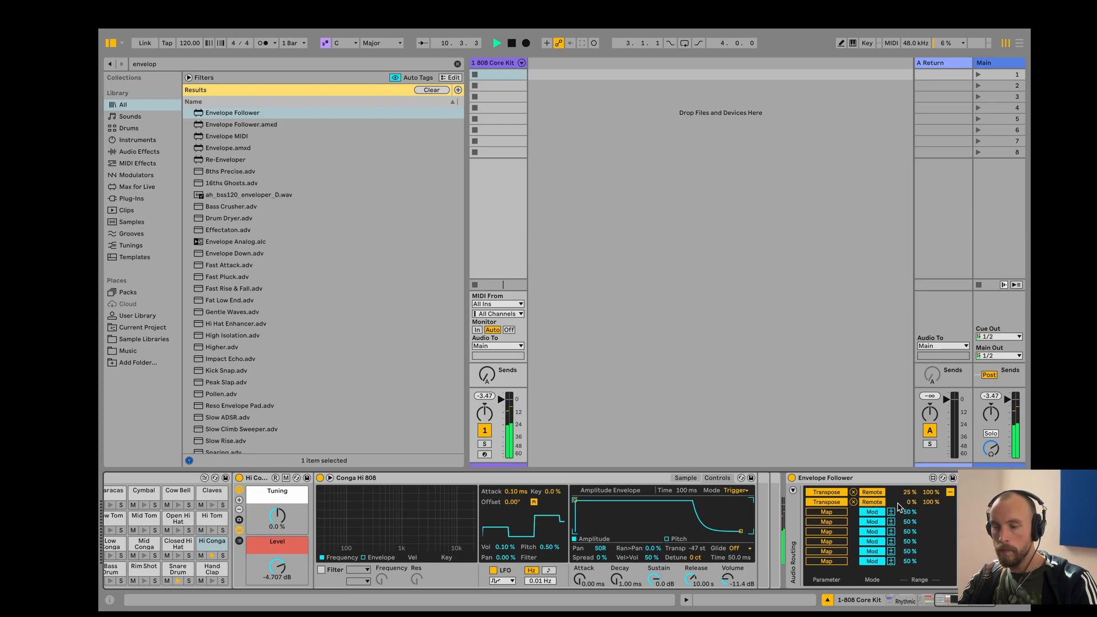
drag(912, 502, 913, 486)
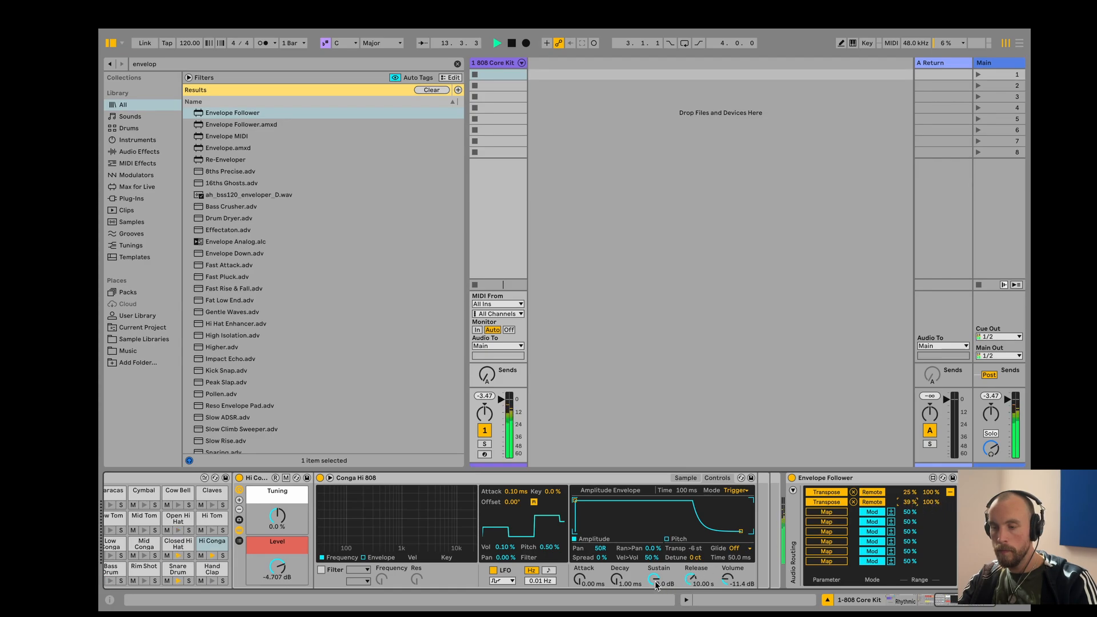
Set the Hi Conga's sustain to -inf dB and decay to 85.9 ms, and enable a PRD filter at 2.35 kHz, 45% resonance, 8.76 dB drive.
drag(654, 580, 617, 562)
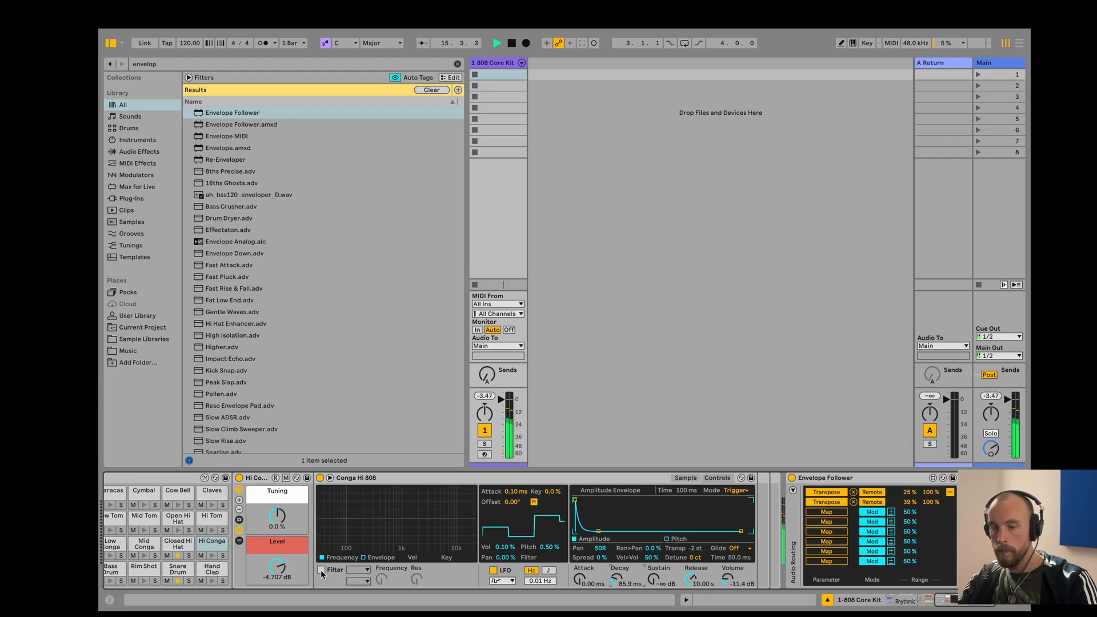
click(321, 571)
click(362, 581)
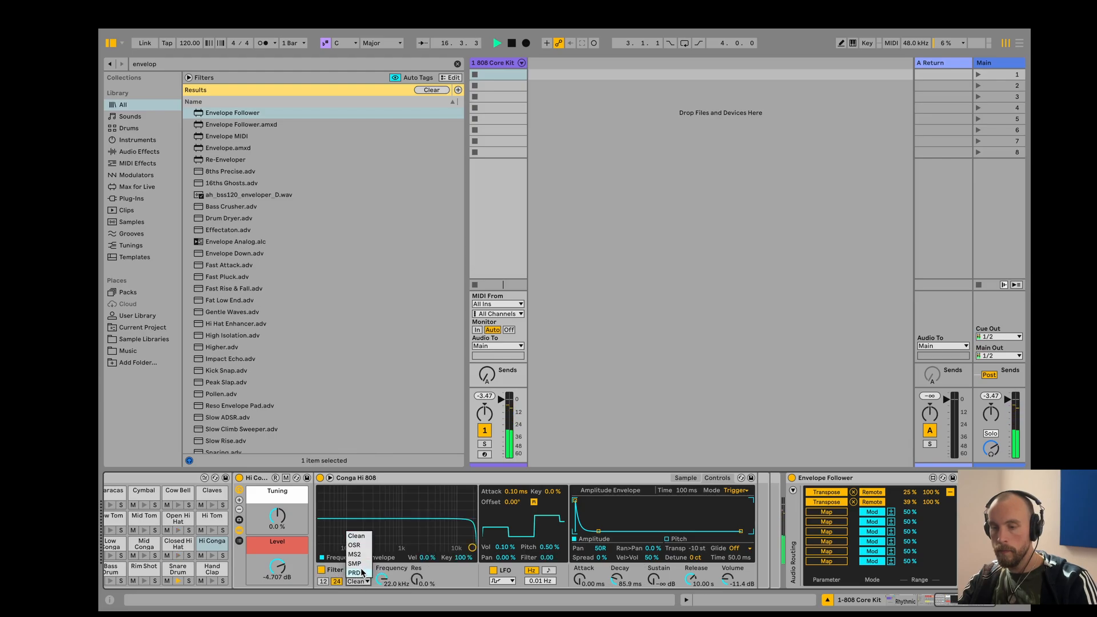
click(355, 573)
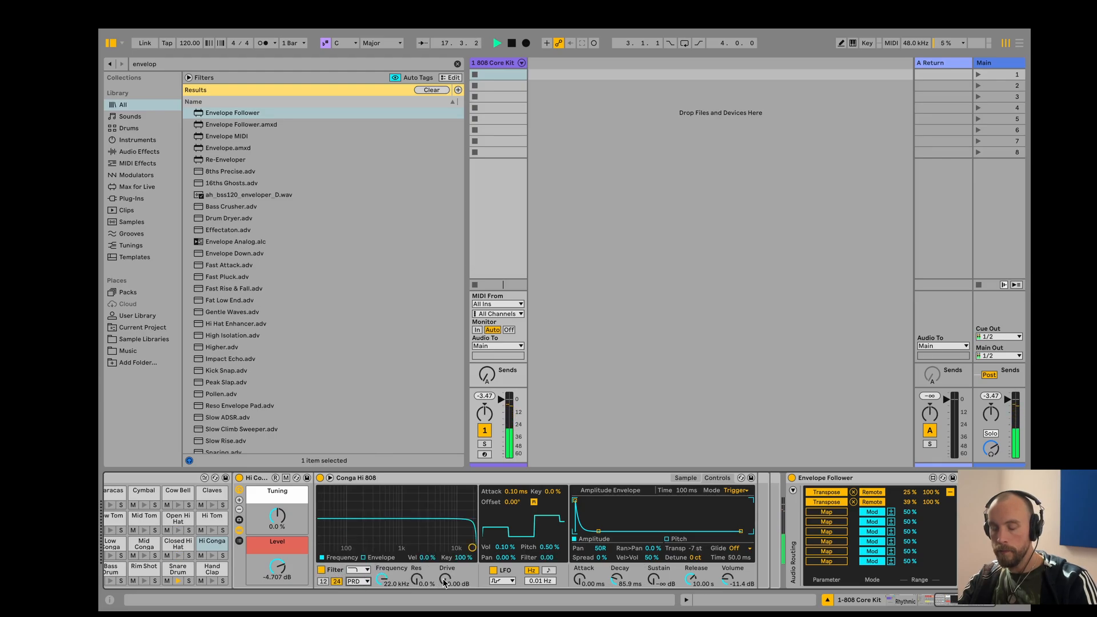
drag(444, 583, 421, 526)
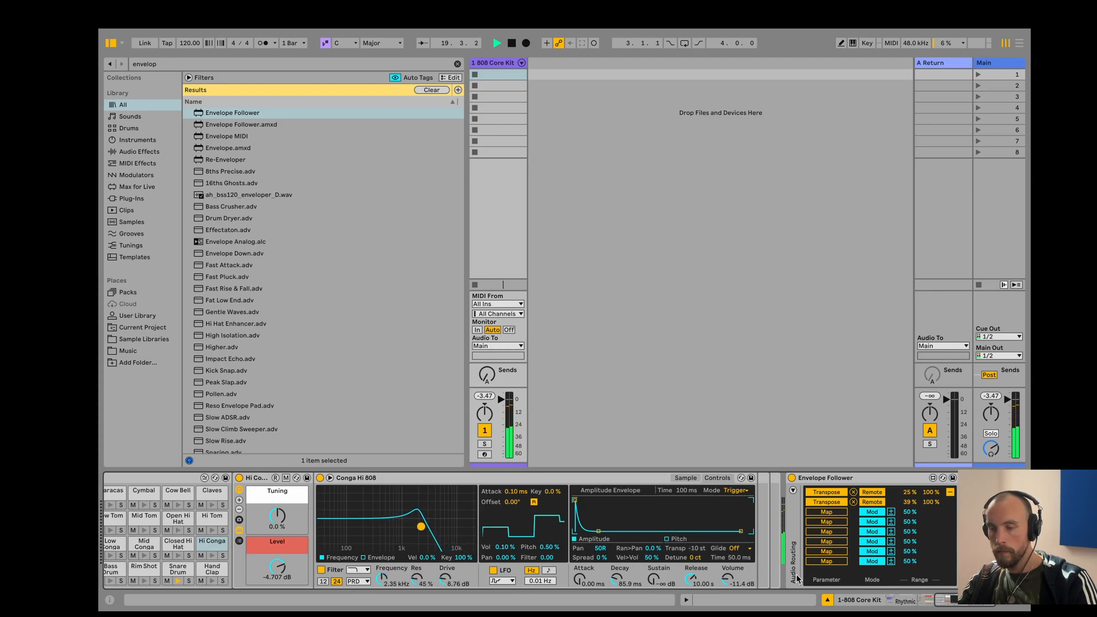
Clear the Envelope Follower's second mapping, return that slot to Mod mode, and switch off the Hi Conga's filter with playback stopped.
click(853, 502)
scroll(697, 527, left, 2)
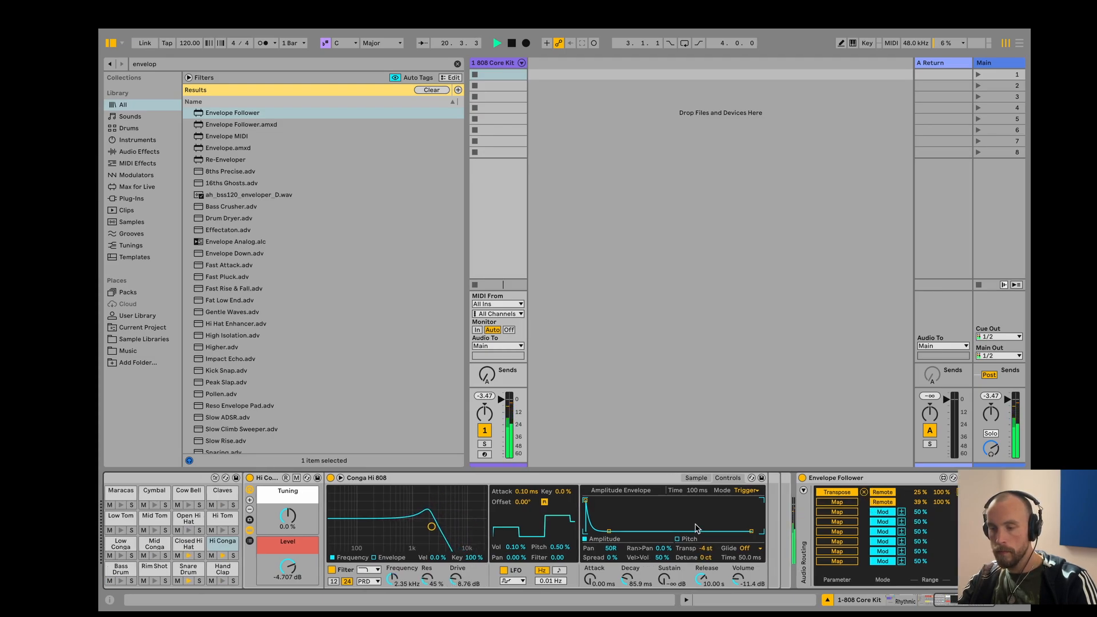
key(space)
click(881, 502)
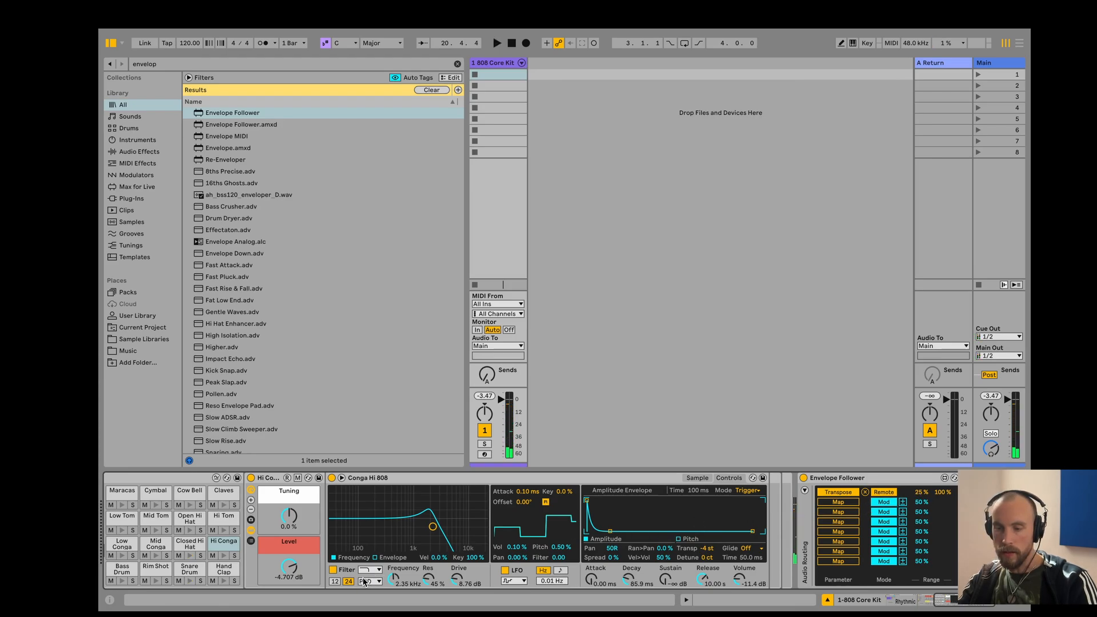
click(334, 570)
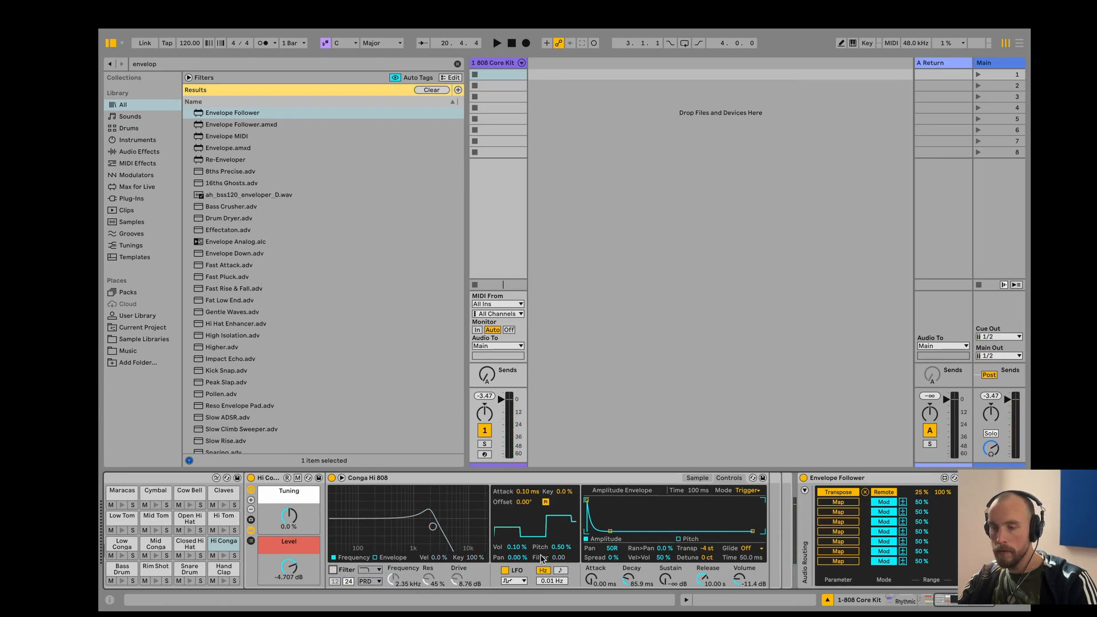
Map the Envelope Follower's second slot to the Claves' Transpose in Remote mode, with a 39% range minimum, during playback.
scroll(542, 559, left, 5)
click(486, 492)
scroll(913, 547, right, 4)
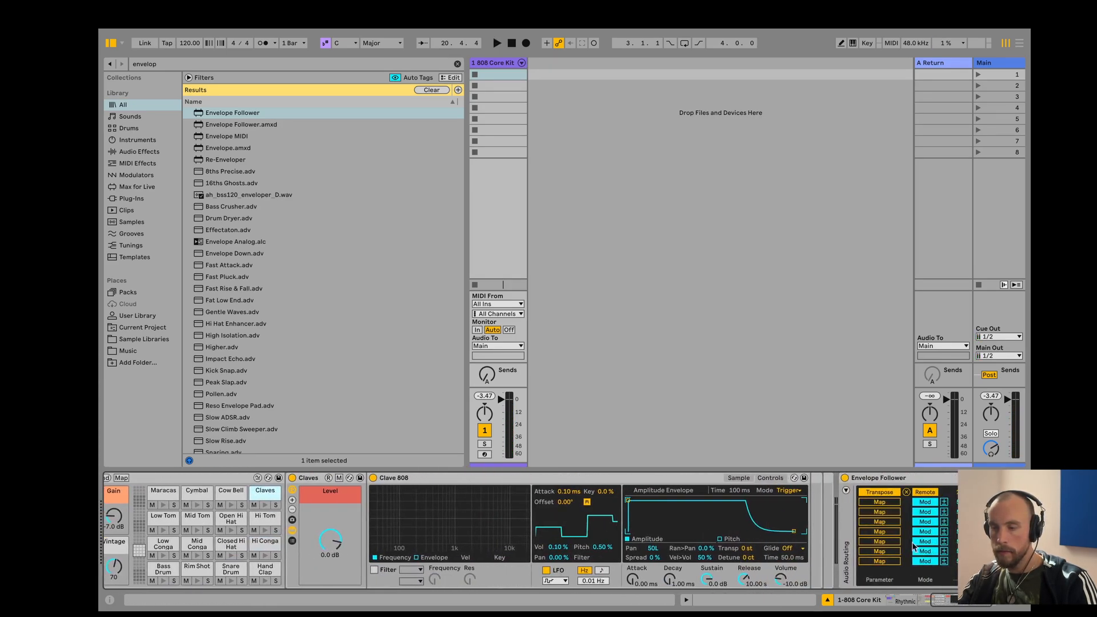
key(space)
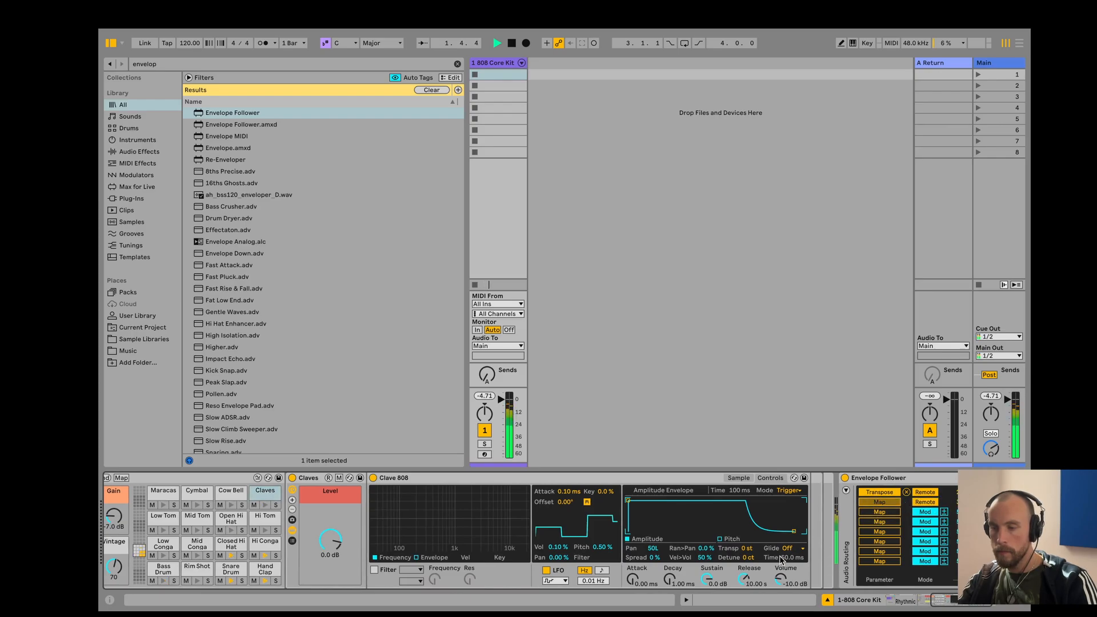
click(744, 548)
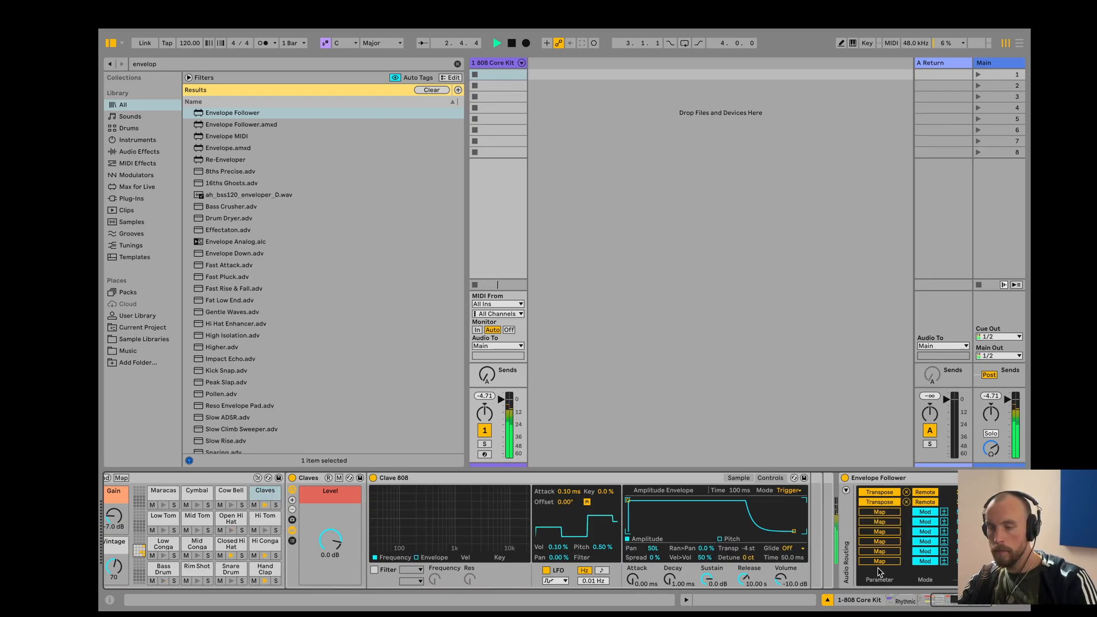
Clear the Envelope Follower's mapping to the Claves' Transpose and stop playback.
click(907, 501)
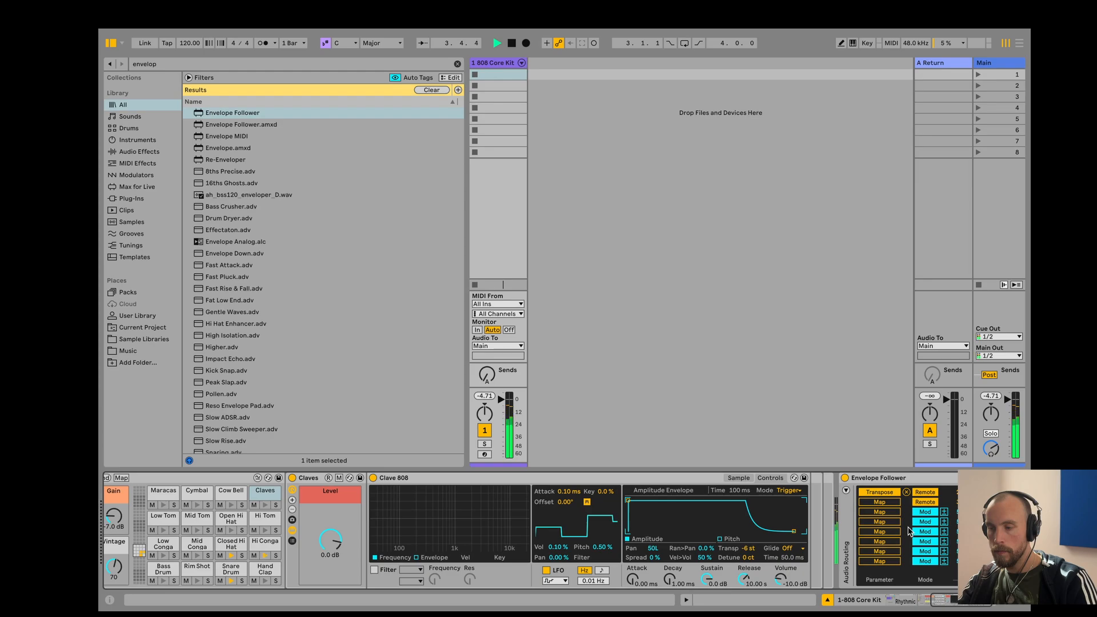
key(space)
scroll(878, 529, right, 1)
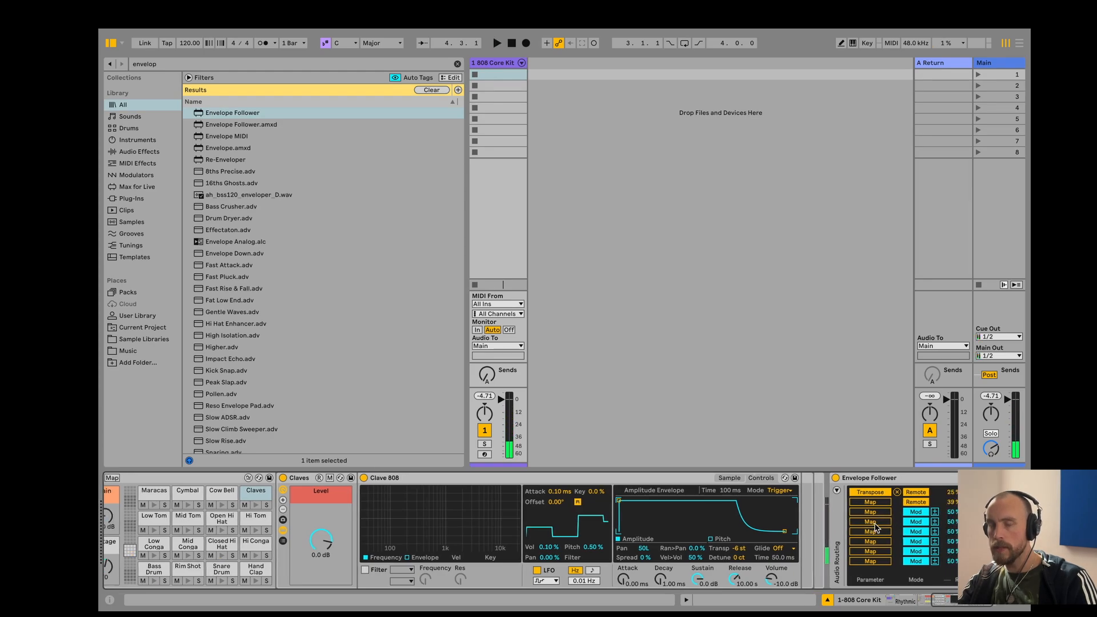
scroll(875, 526, right, 2)
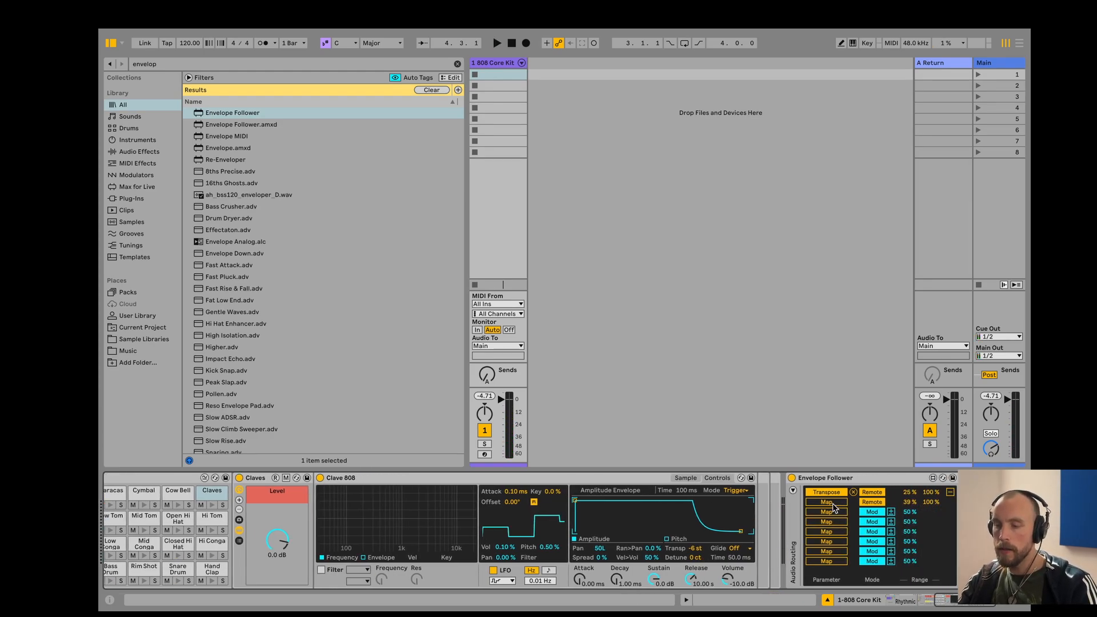
Search the browser for Snapback and load it after the Envelope Follower, placing its window over the empty clip area.
key(super+f)
text(snapb)
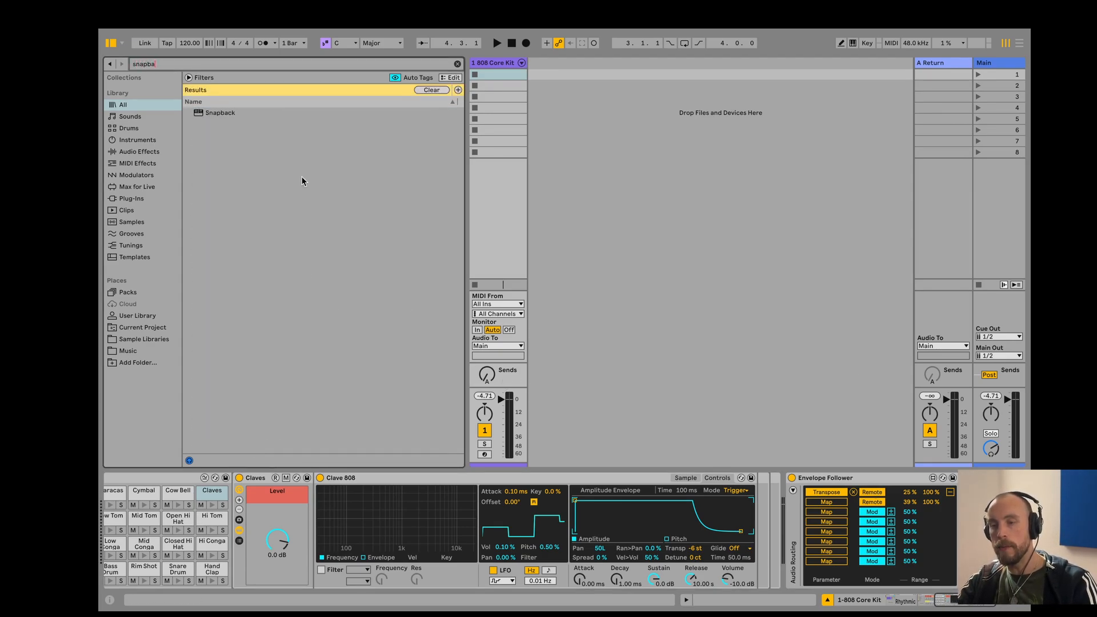
text(a)
double_click(222, 113)
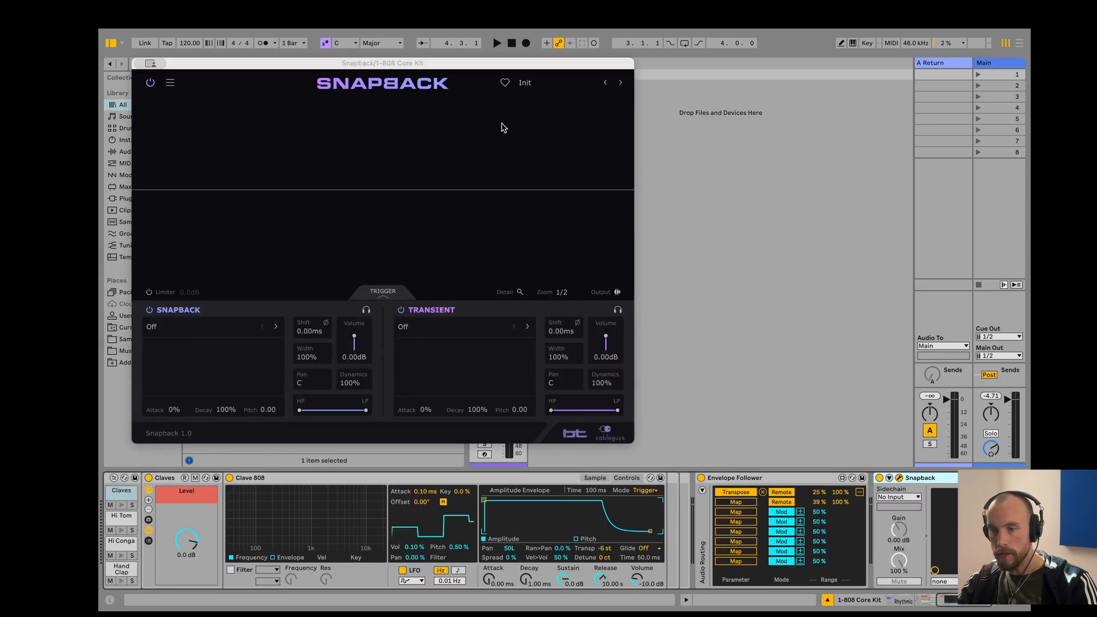
drag(503, 64, 656, 88)
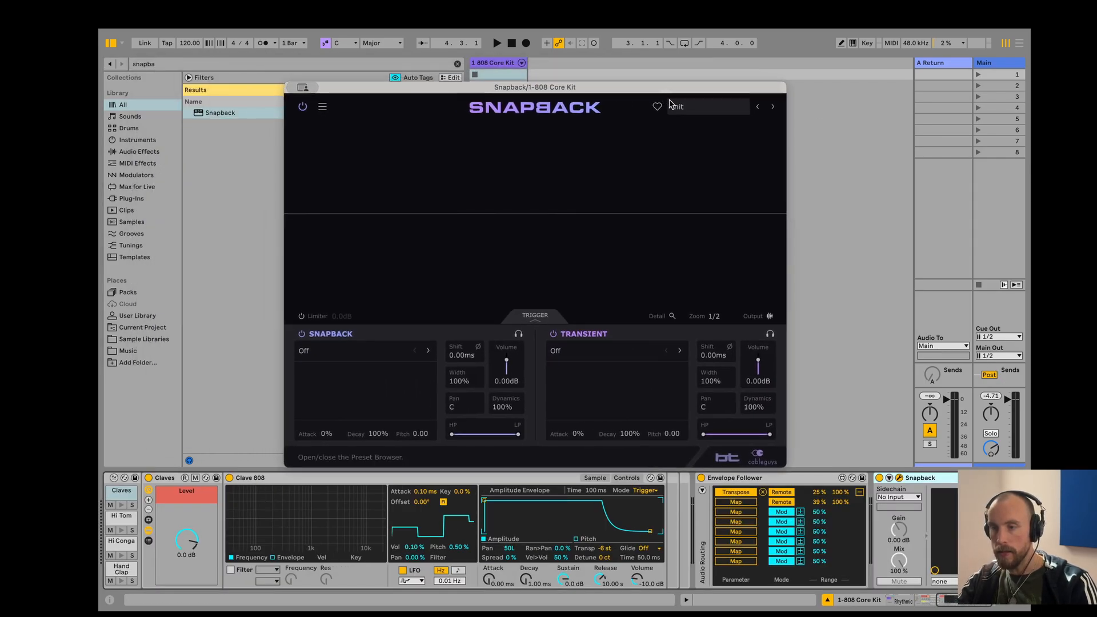
Audition Snapback's Loop presets Clickburst and General Beat Ink, load Wood Knock, and slightly lower its Transient low-pass.
click(678, 108)
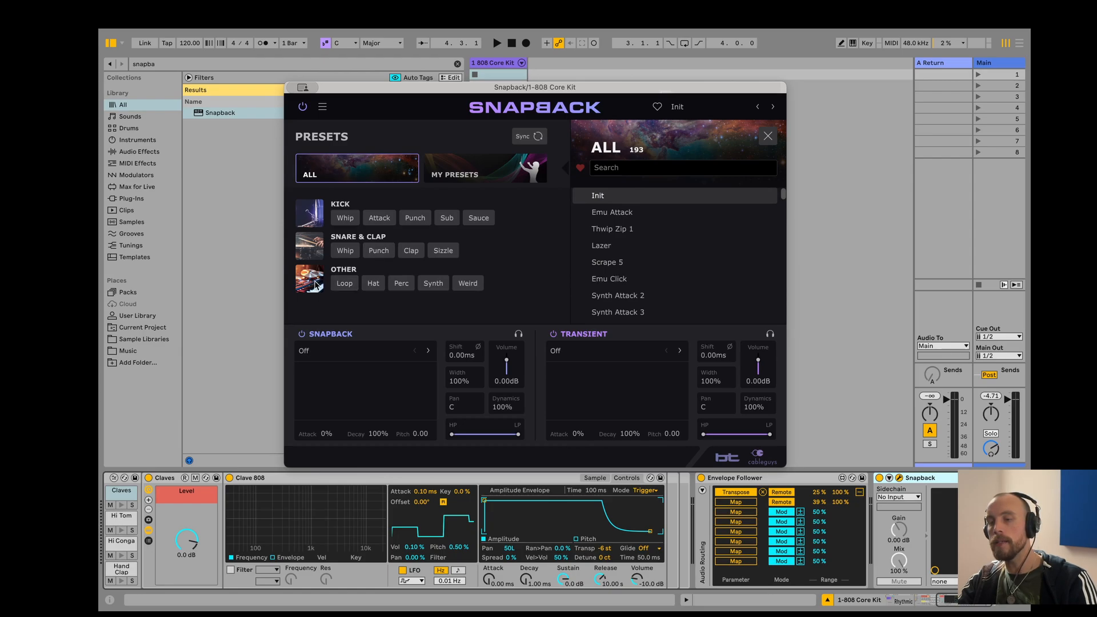
click(343, 284)
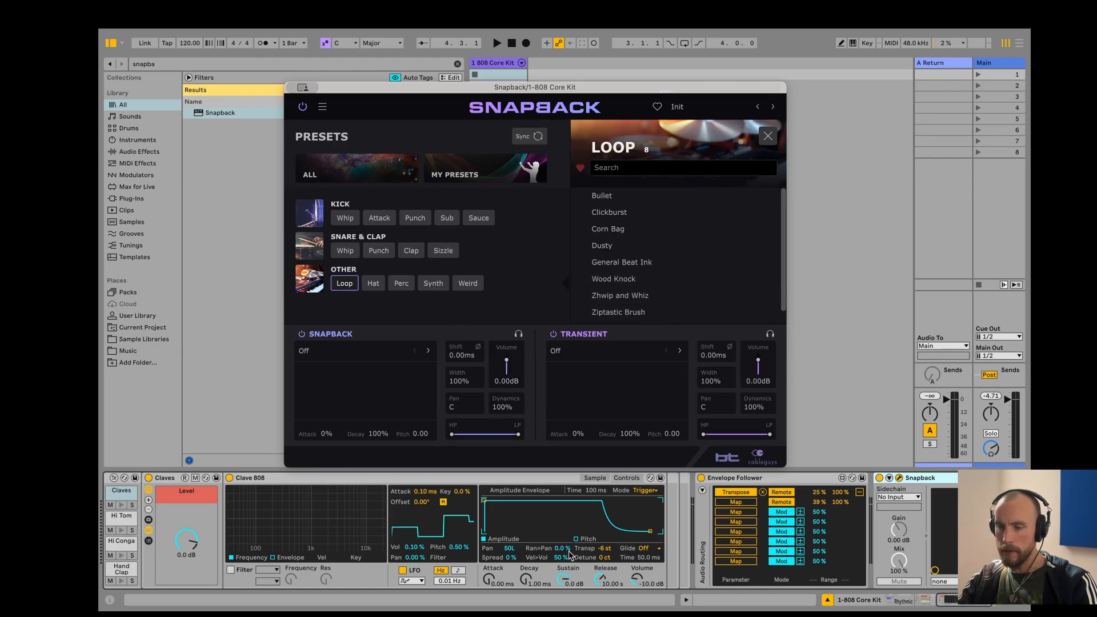
scroll(546, 514, left, 2)
scroll(546, 514, left, 5)
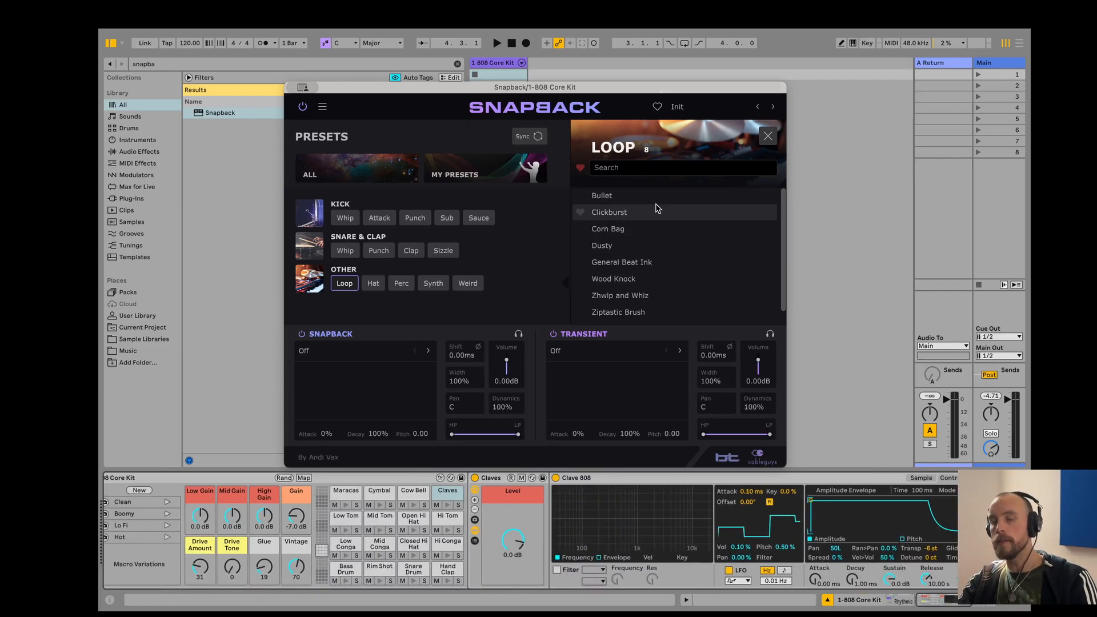
key(space)
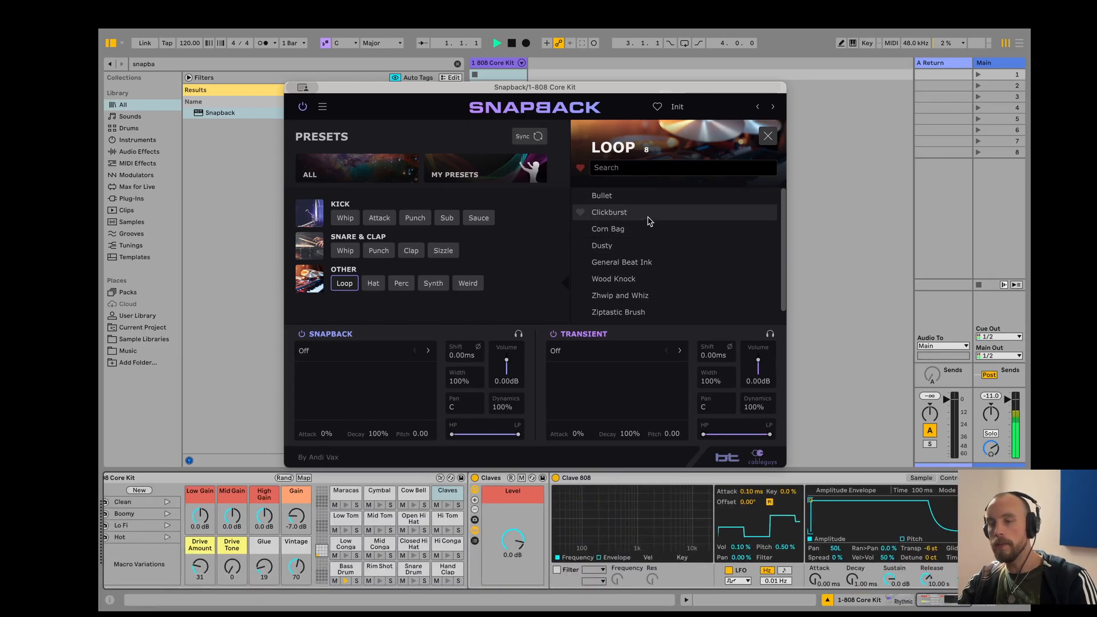
click(612, 213)
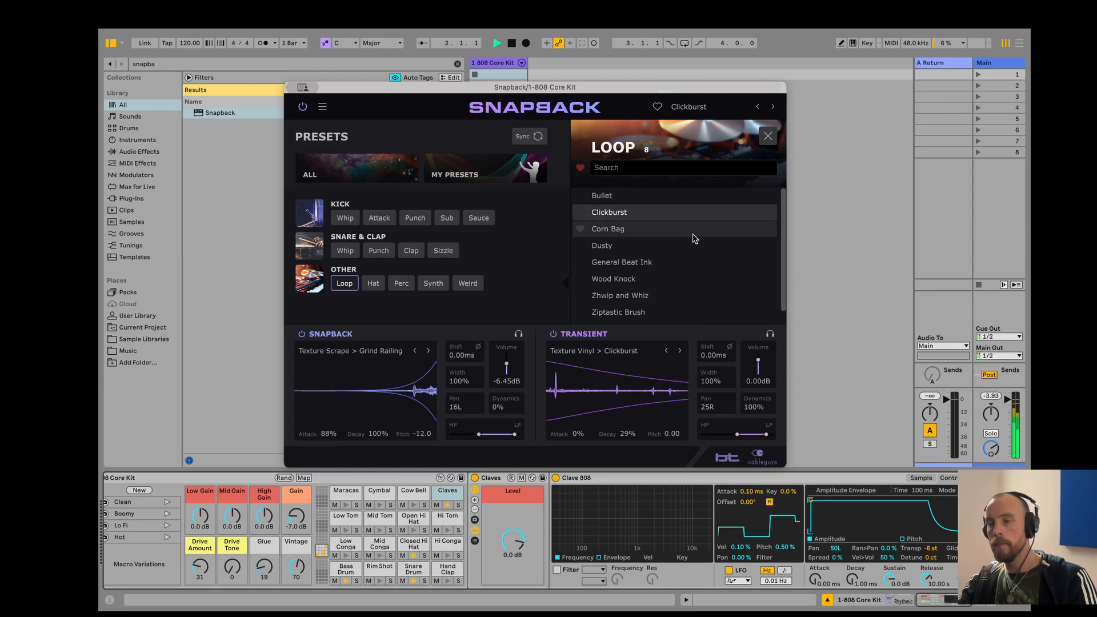
click(638, 245)
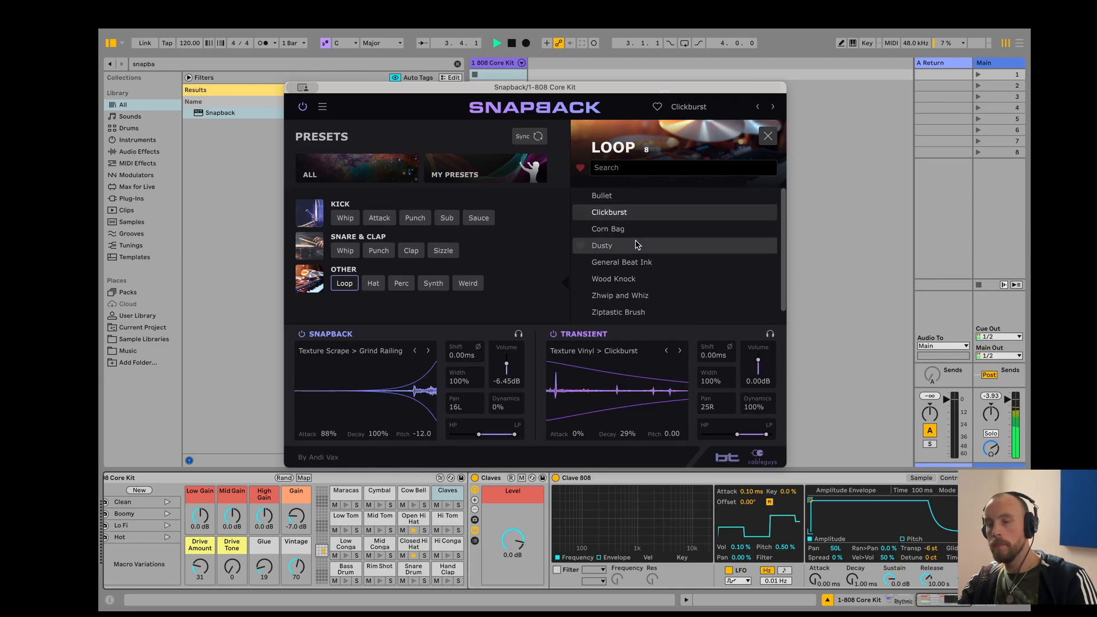
click(670, 265)
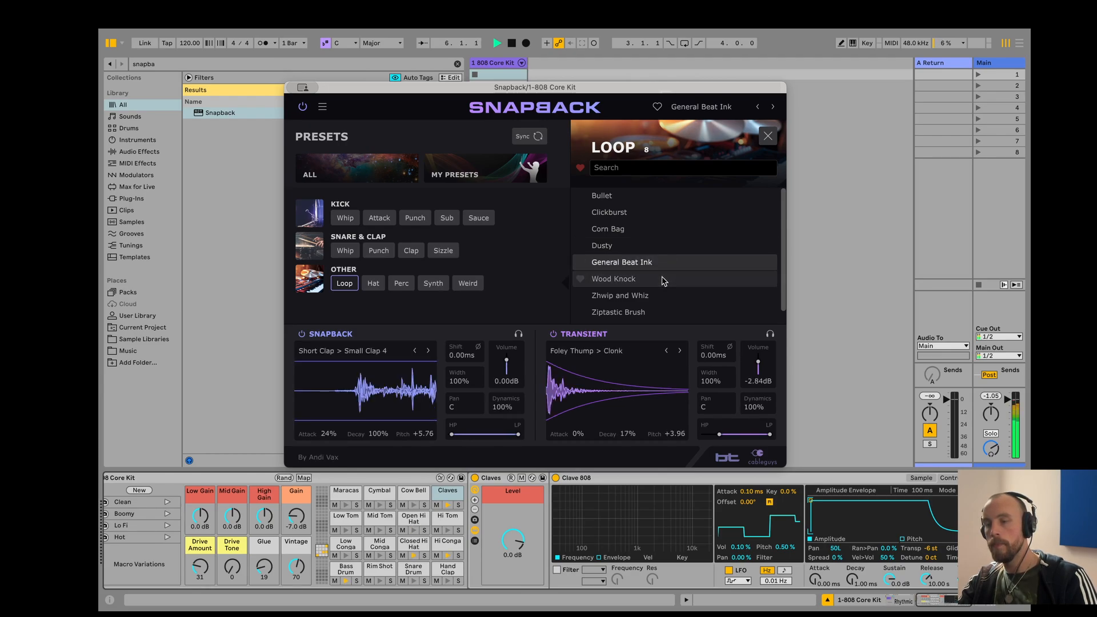
click(664, 280)
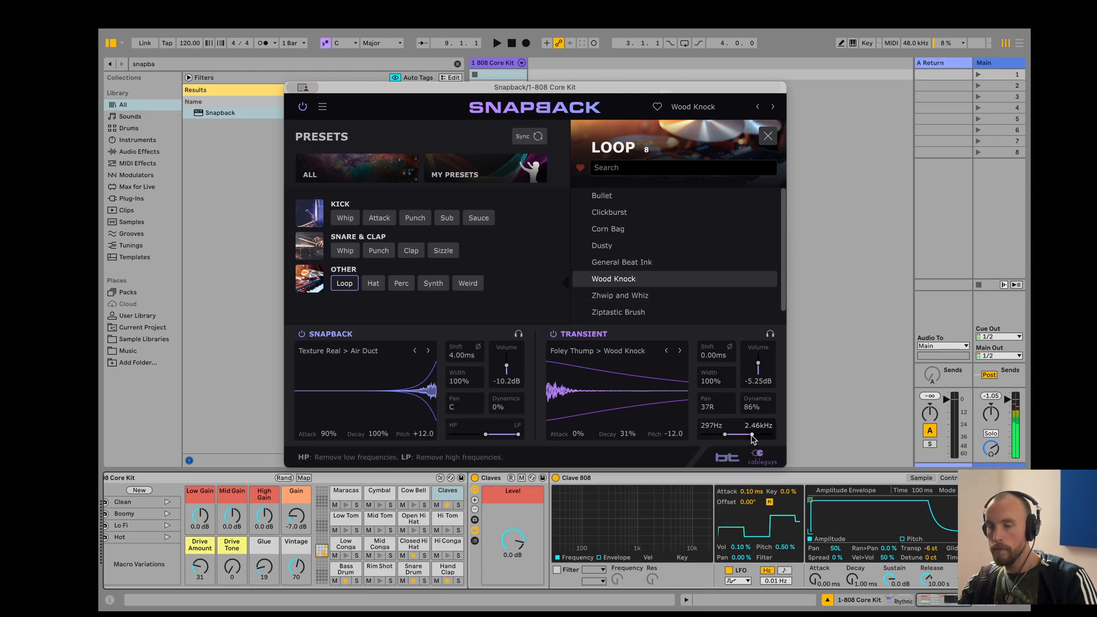
drag(752, 438, 751, 439)
key(space)
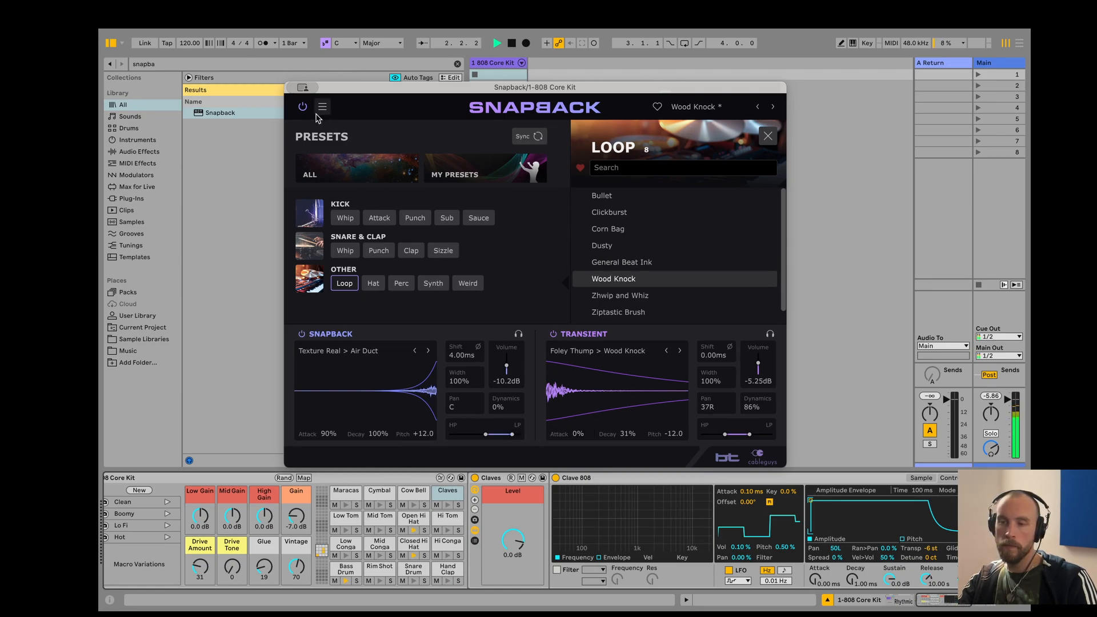
Close Snapback's window, fold the Snapback device and the 808 Core Kit rack in the device chain, and stop playback.
drag(710, 91, 735, 89)
scroll(716, 487, right, 10)
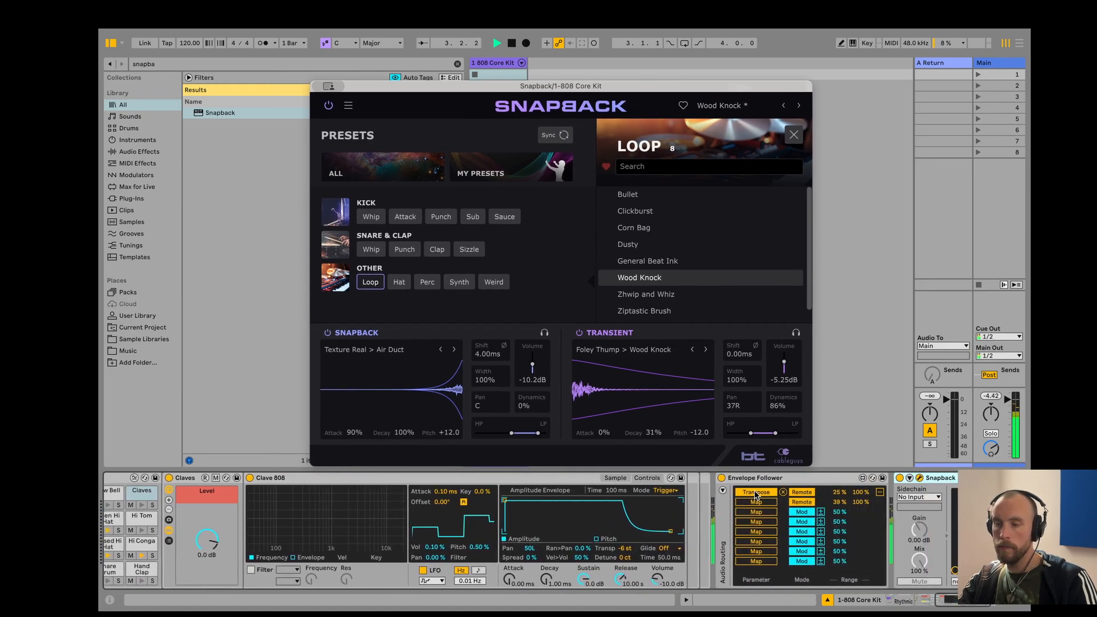
click(838, 478)
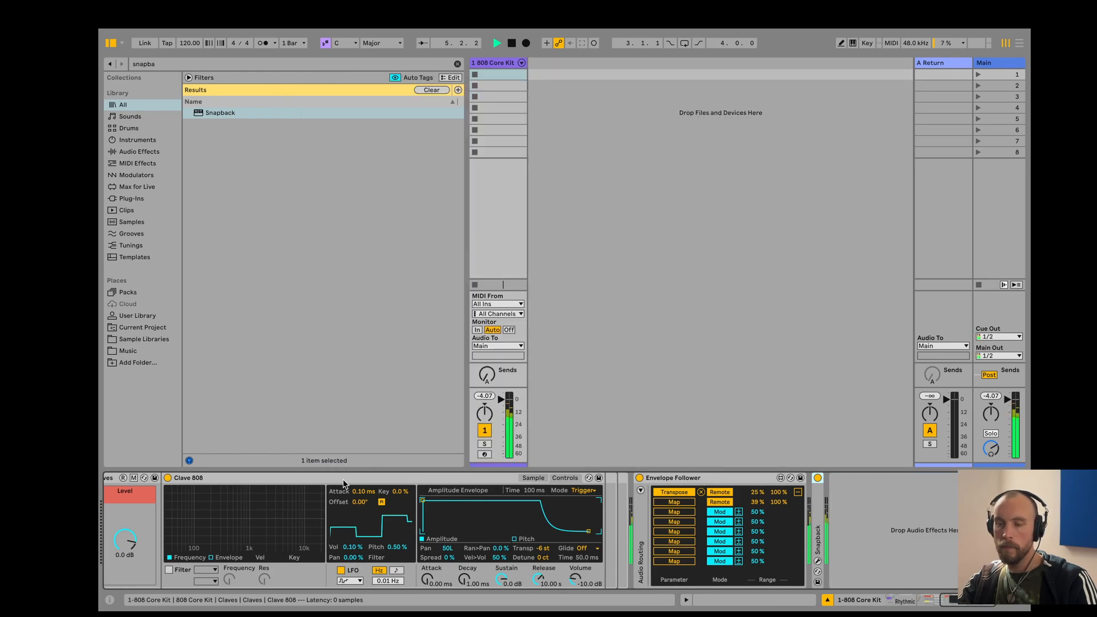
scroll(499, 494, left, 10)
double_click(497, 478)
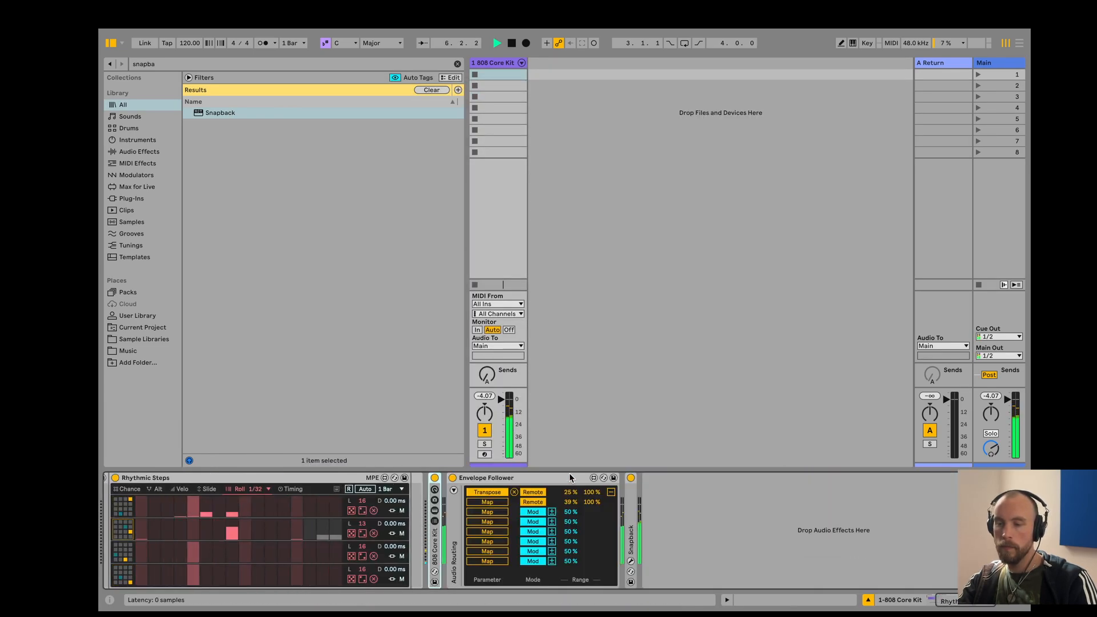
key(space)
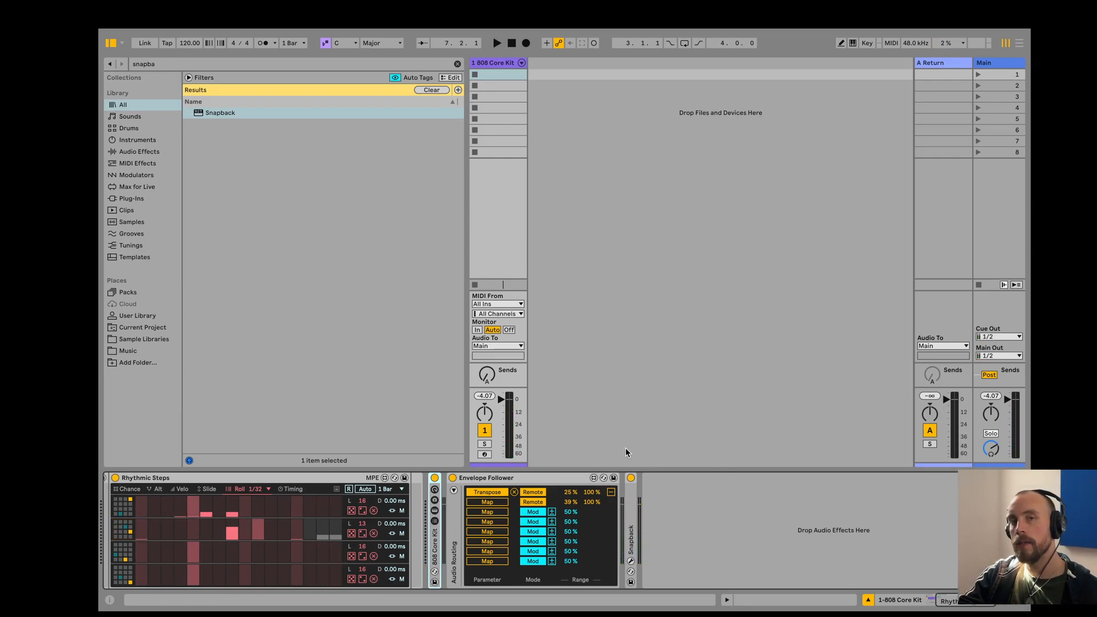
Unfold Snapback, examine the Snapback and Transient layers in its plug-in window, and close the window.
double_click(632, 498)
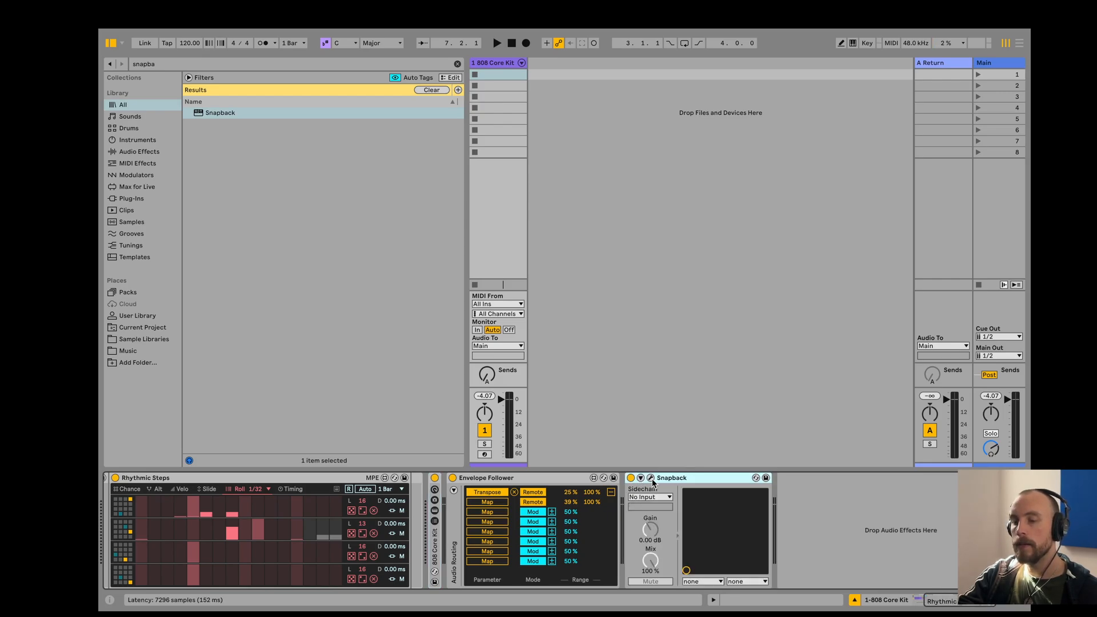
click(652, 479)
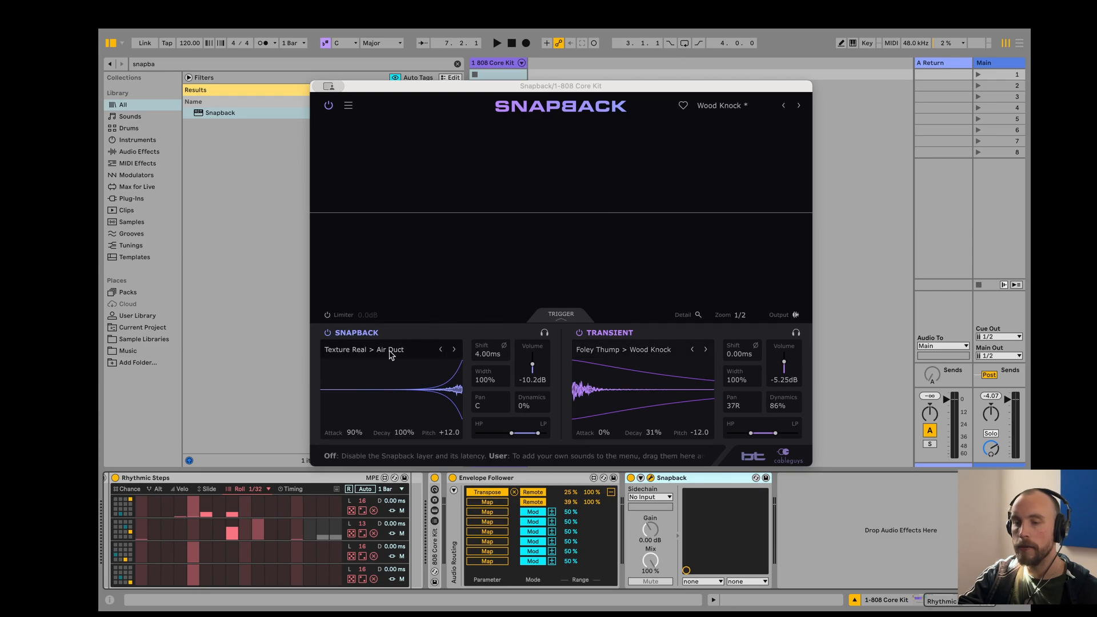
click(650, 477)
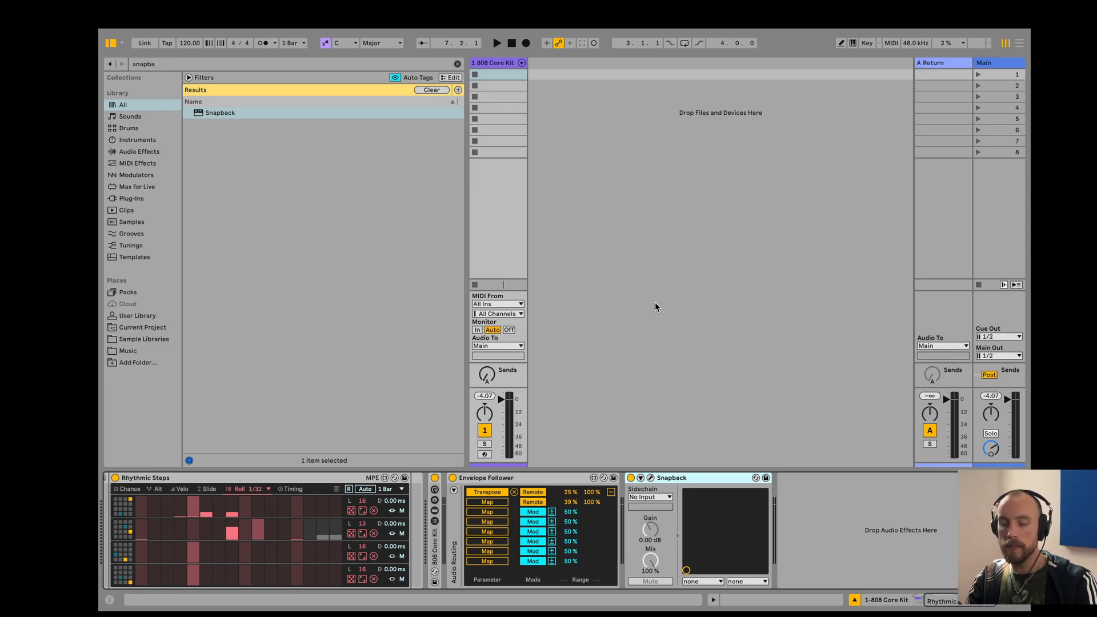
Search the browser for "impact" and load the Impact plug-in after Snapback, moving its window clear of the device chain.
key(super+f)
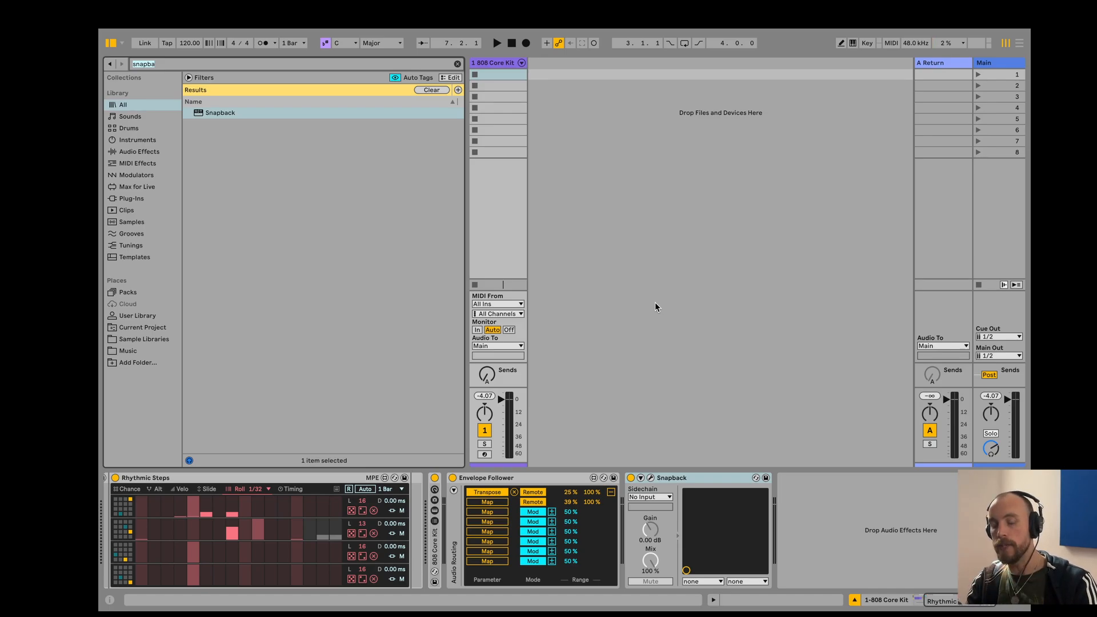
text(impact)
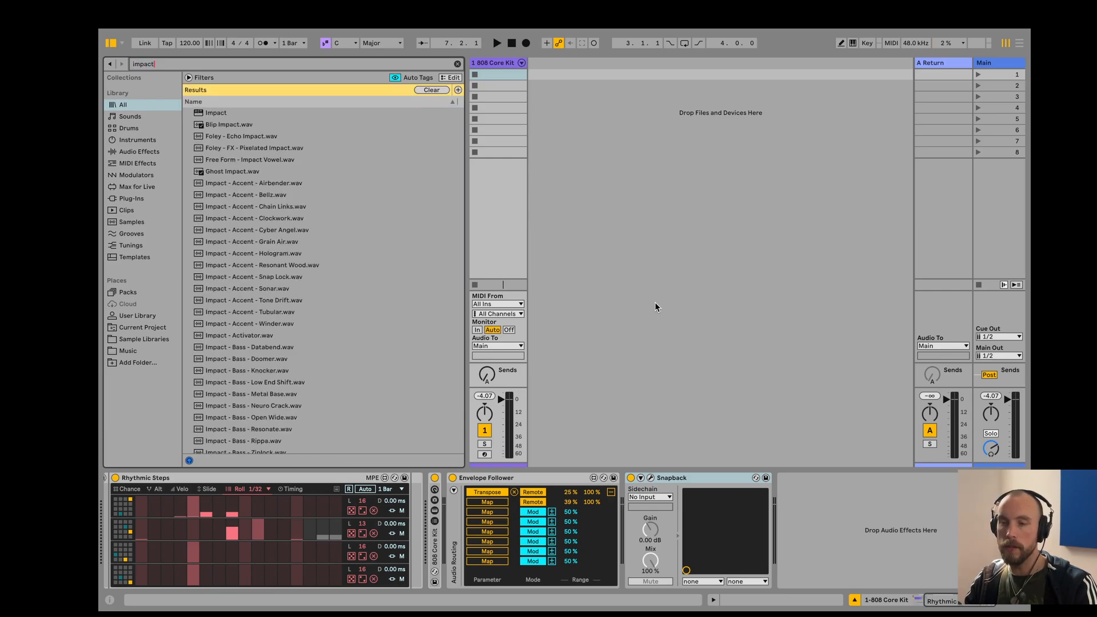
key(Down)
key(Return)
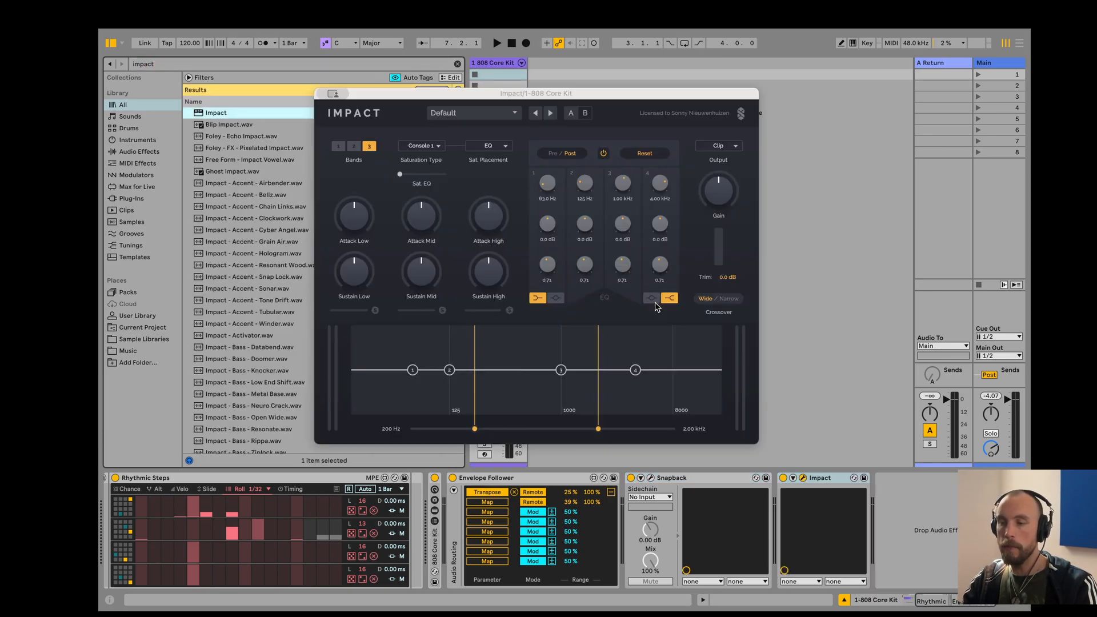
drag(708, 98, 775, 83)
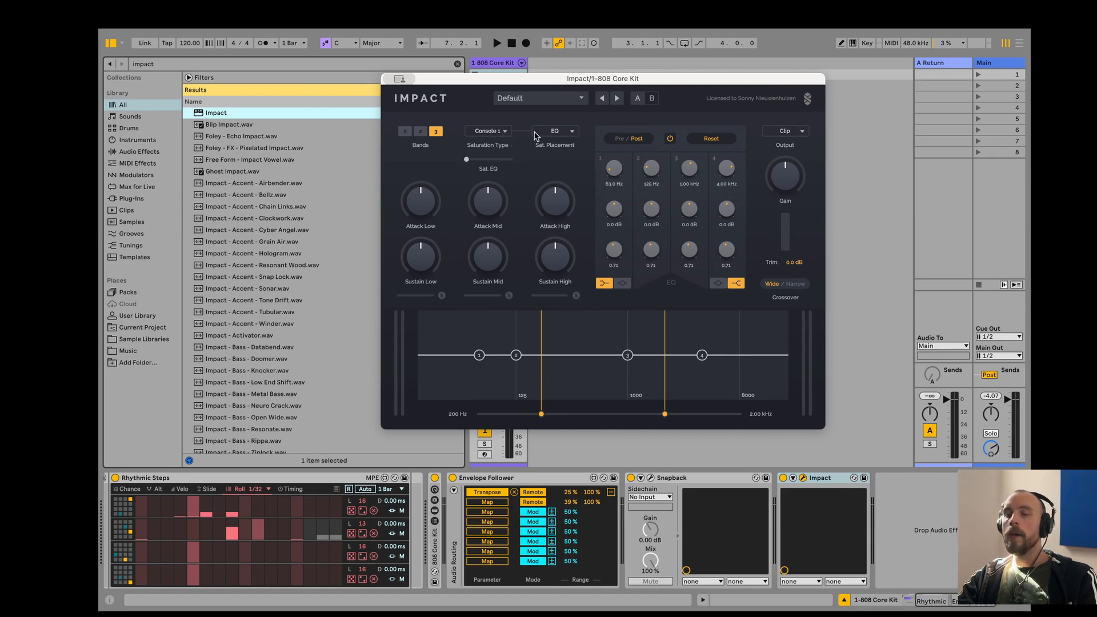
Set Impact's saturation placement to Bands and reposition its window slightly higher.
click(569, 134)
click(554, 111)
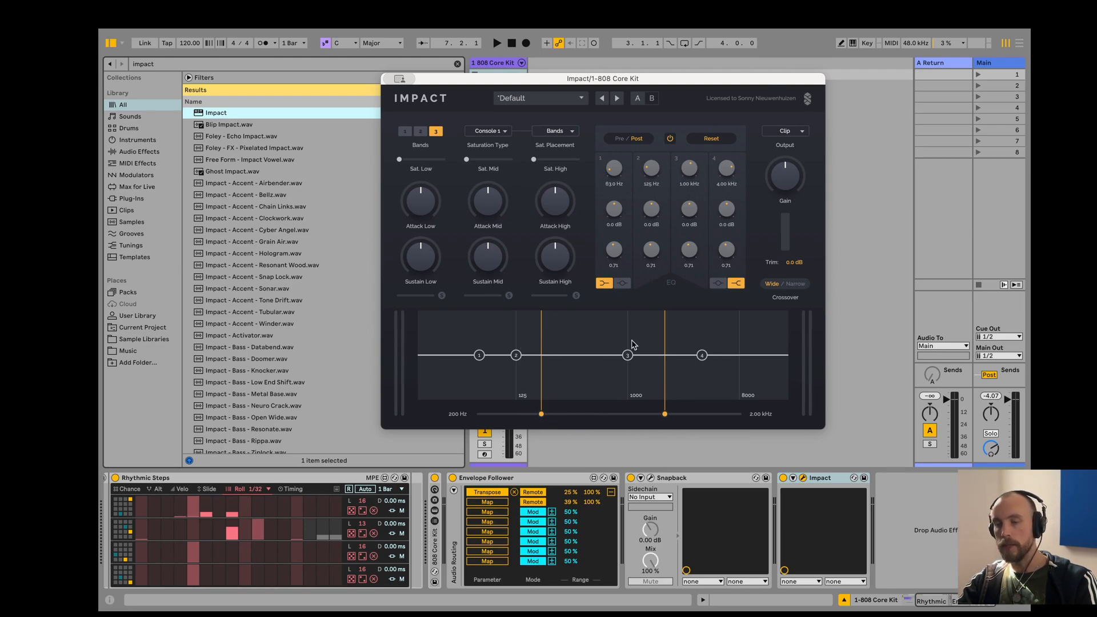
drag(612, 83, 635, 74)
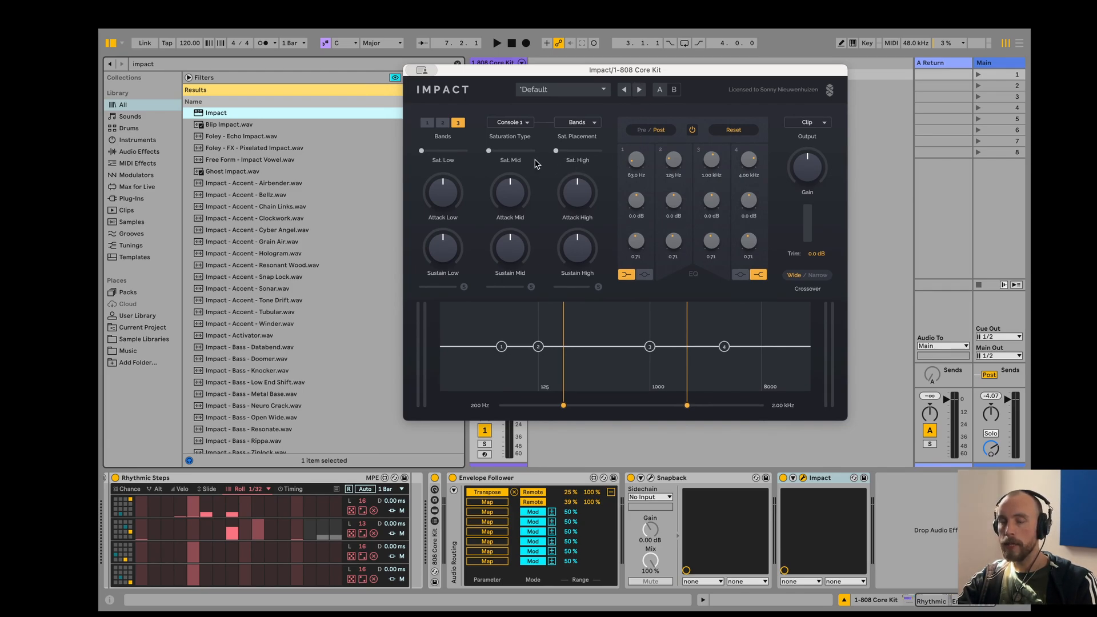
During playback, set Impact's Sat. Low to 76.2% and raise Sat. High to roughly three quarters of its range.
key(space)
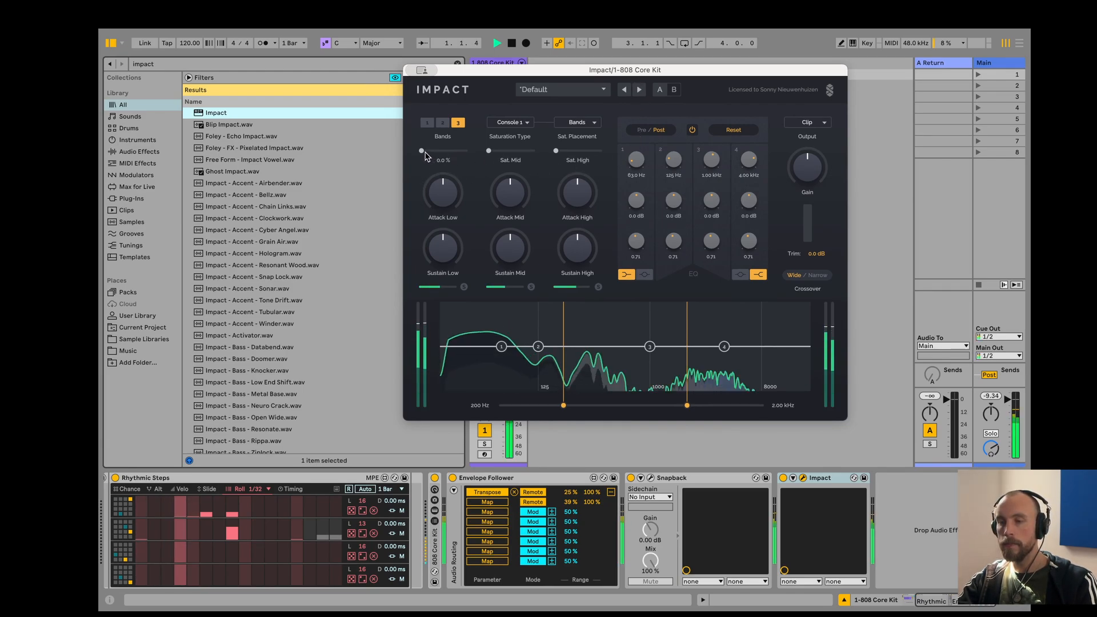
drag(422, 151, 455, 151)
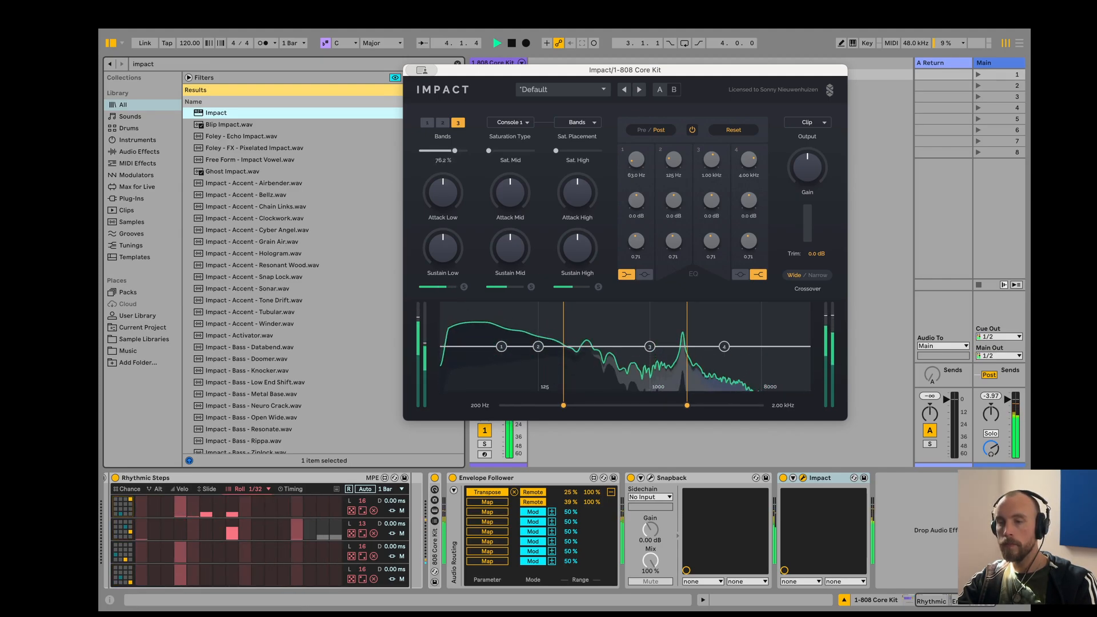
drag(556, 151, 588, 151)
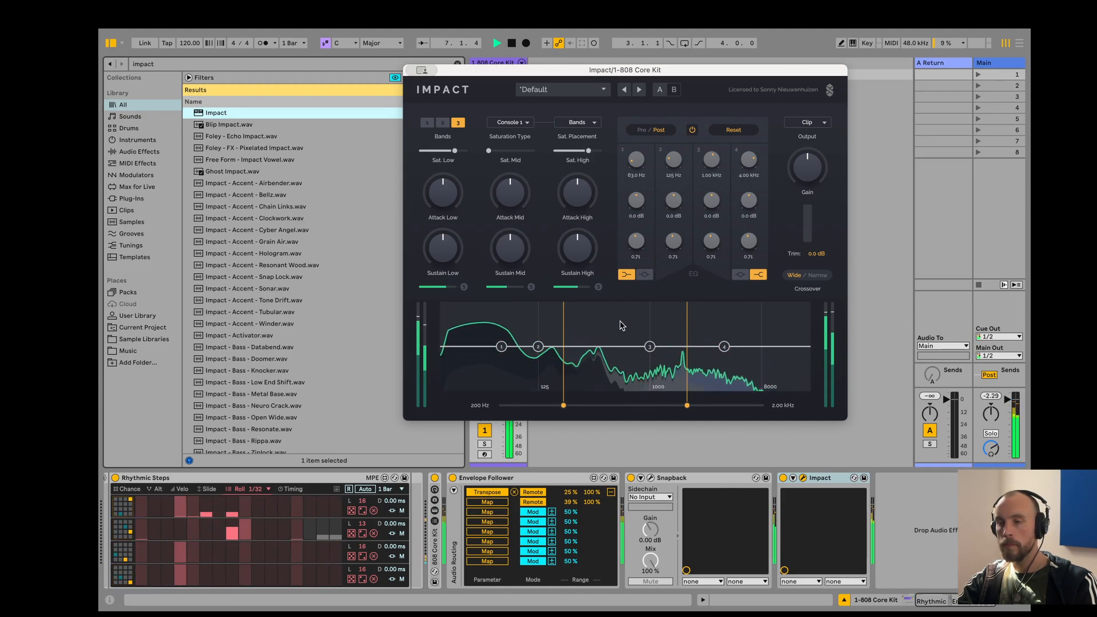
scroll(456, 507, left, 5)
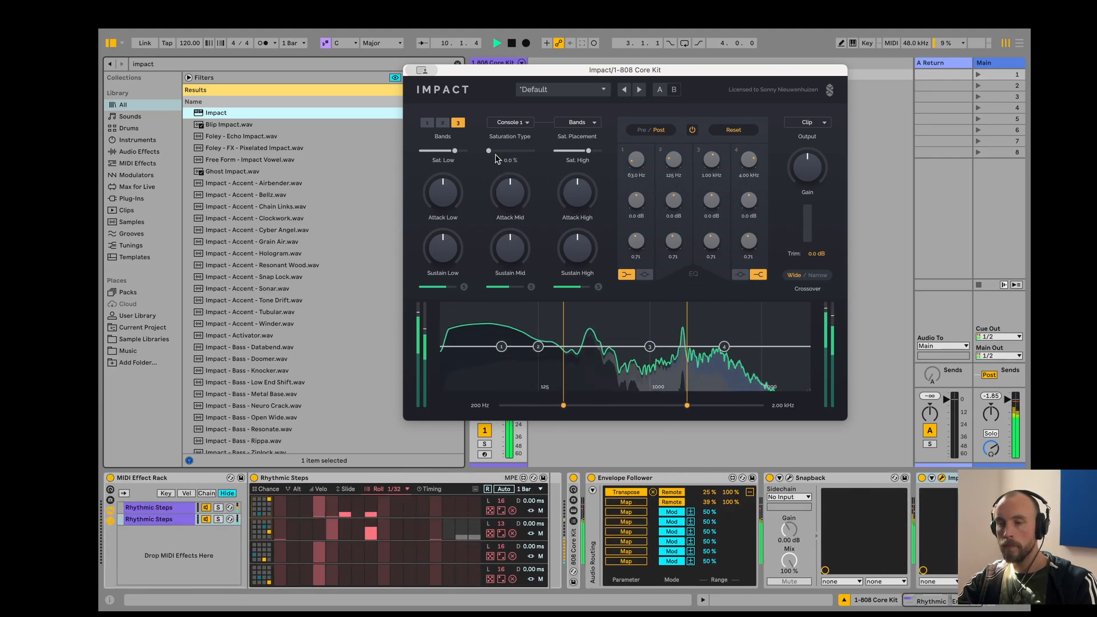
Set Impact's Sat. Mid to about 66% and its Trim to -2.9 dB, and show the first Rhythmic Steps chain.
drag(489, 151, 514, 151)
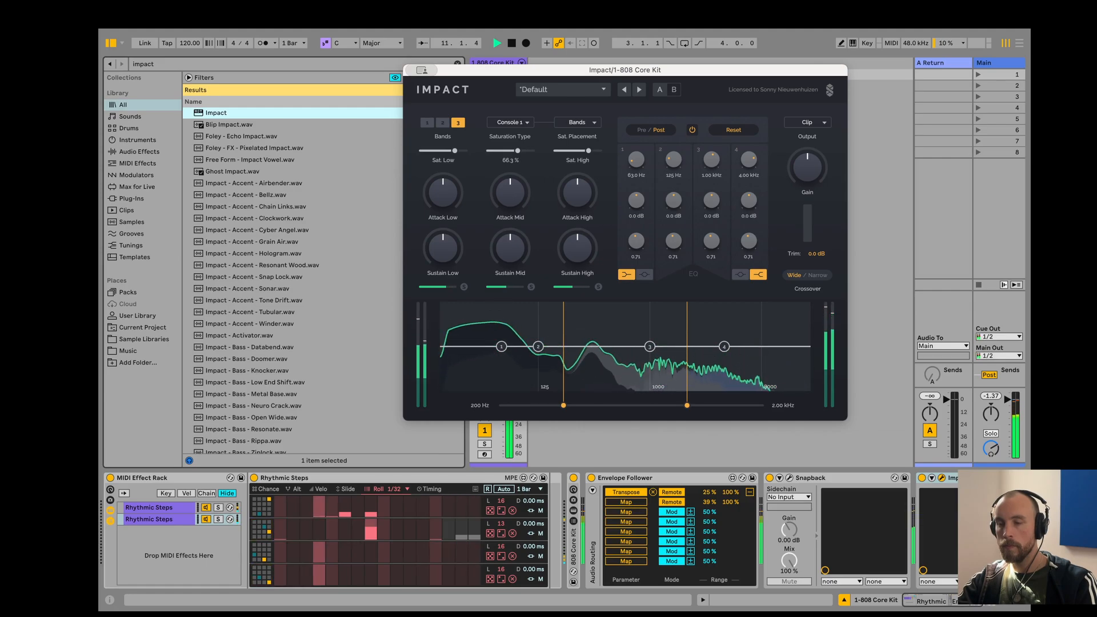
drag(819, 254, 819, 271)
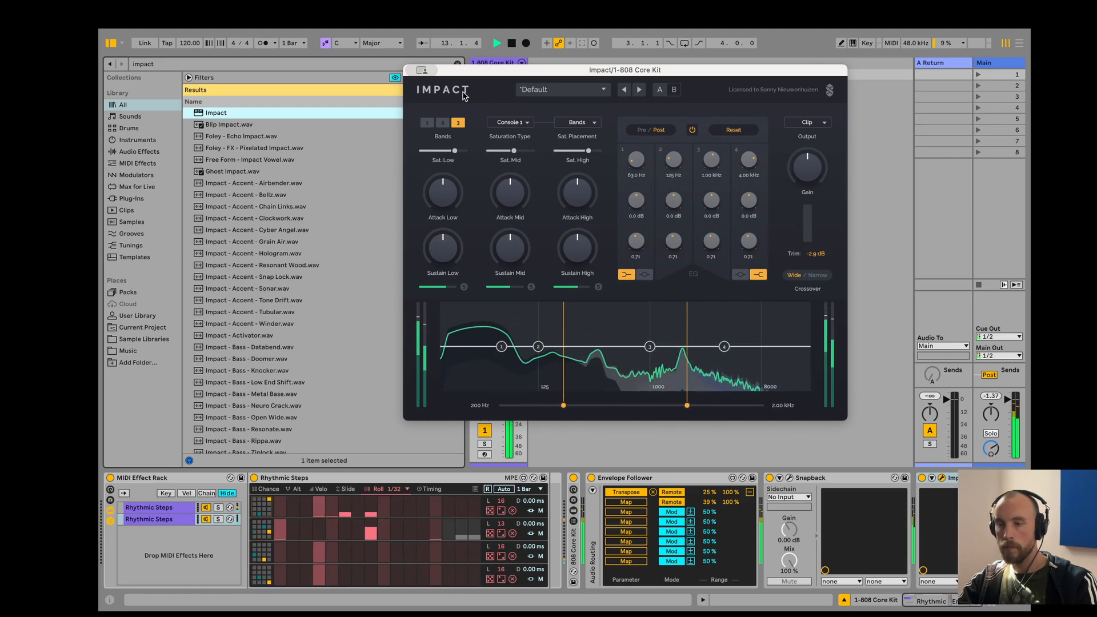
click(170, 521)
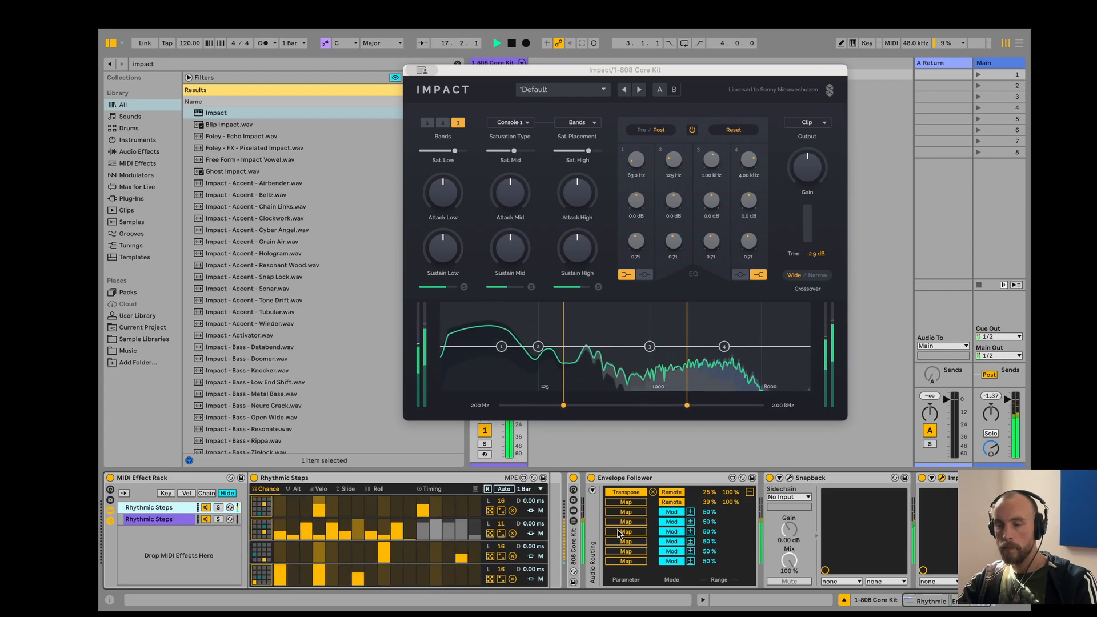
Open Snapback's plug-in window and lower the Transient layer's volume to -11.8 dB.
scroll(505, 528, right, 1)
scroll(503, 528, right, 5)
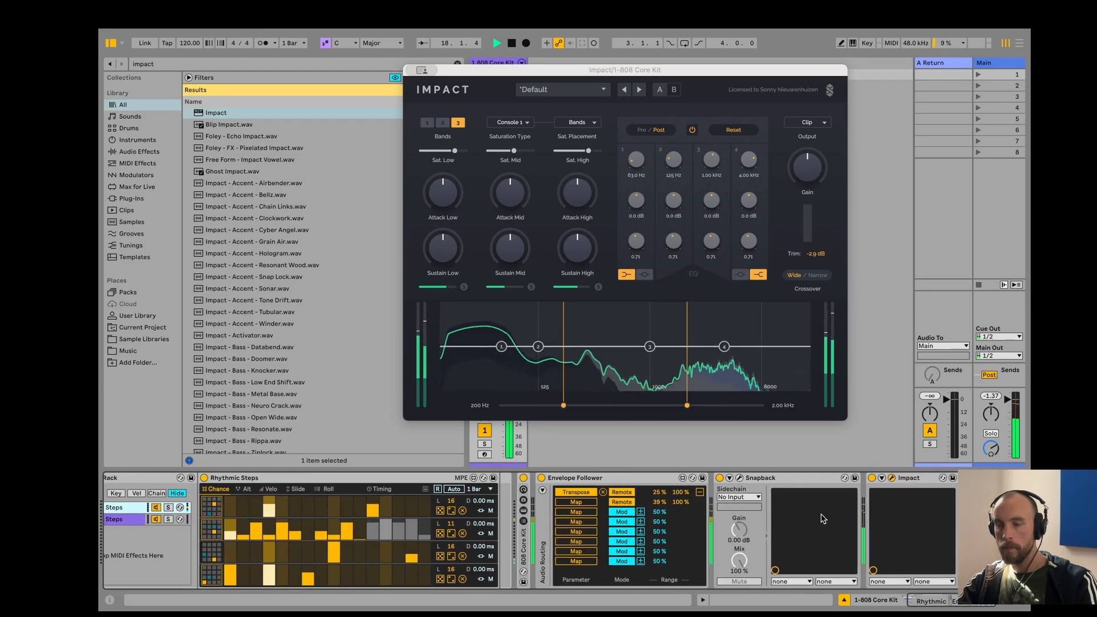
click(741, 479)
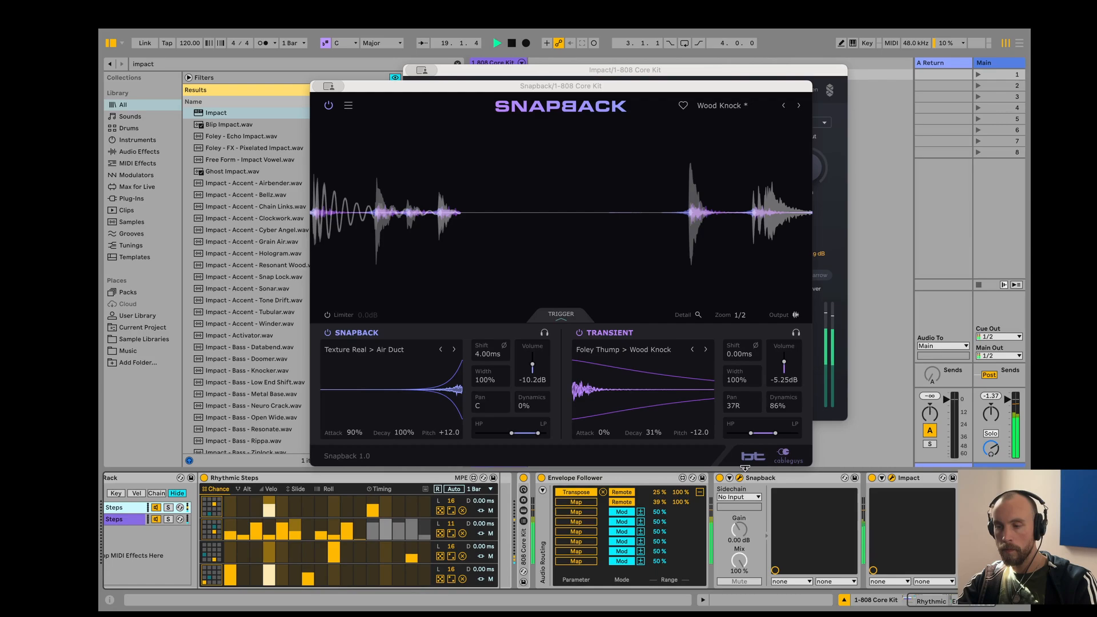
drag(787, 365, 787, 389)
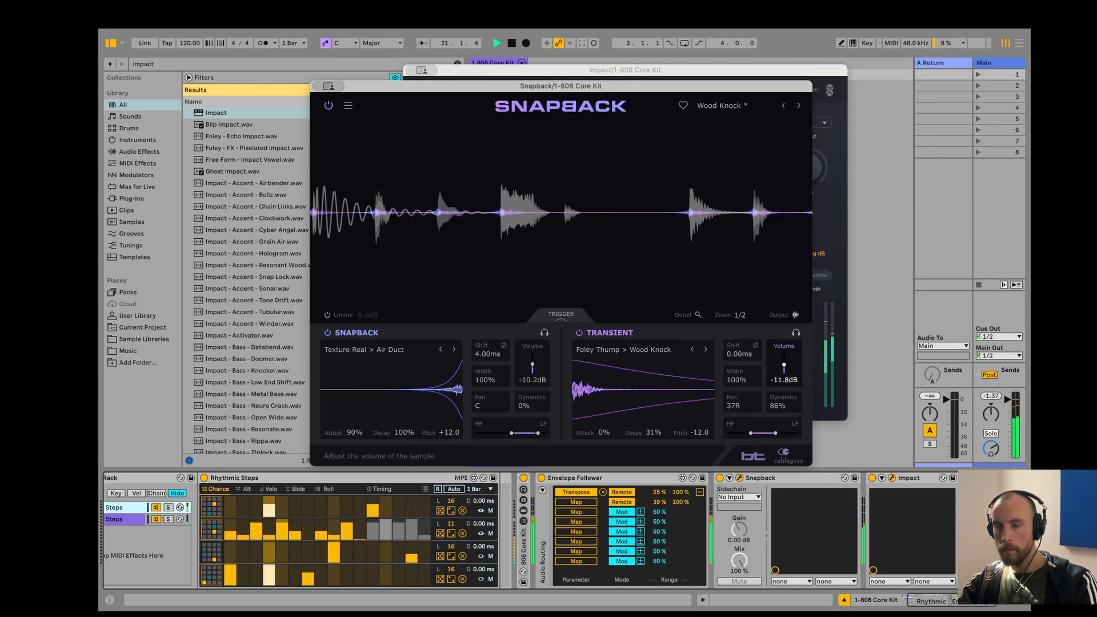
Compare the beat with Snapback and Impact each switched off and back on, closing the Snapback window between the two comparisons.
click(720, 479)
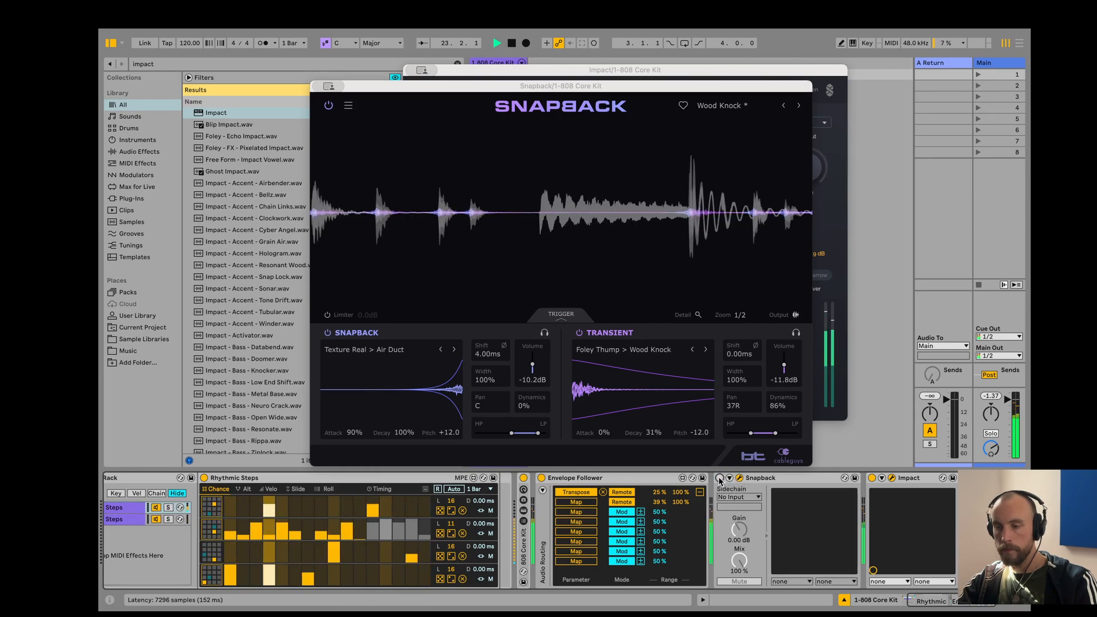
click(720, 479)
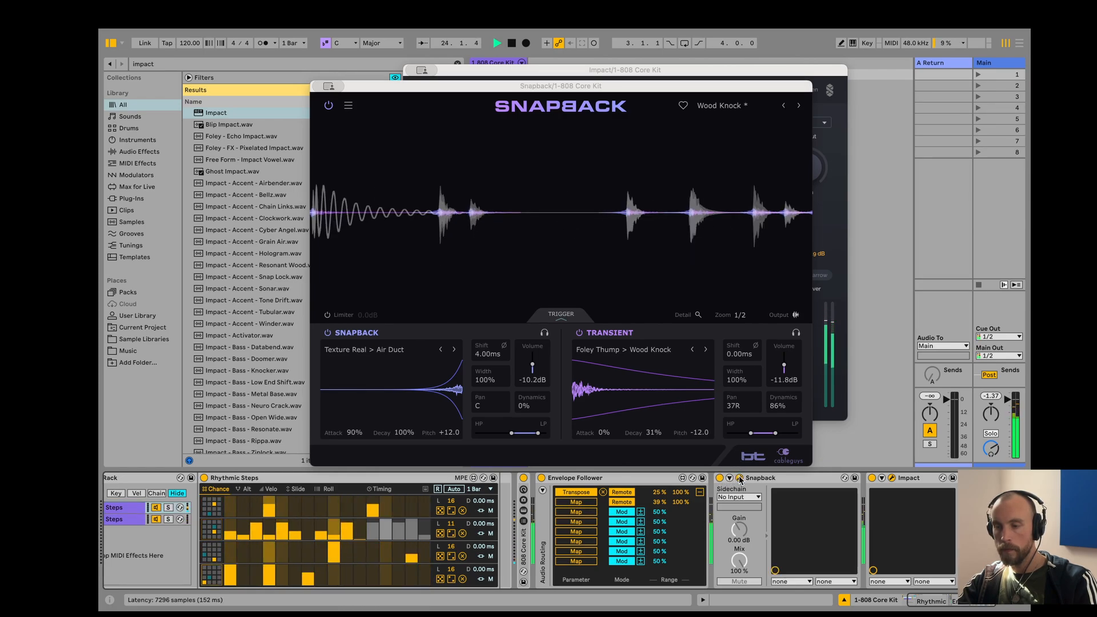
click(739, 478)
click(872, 478)
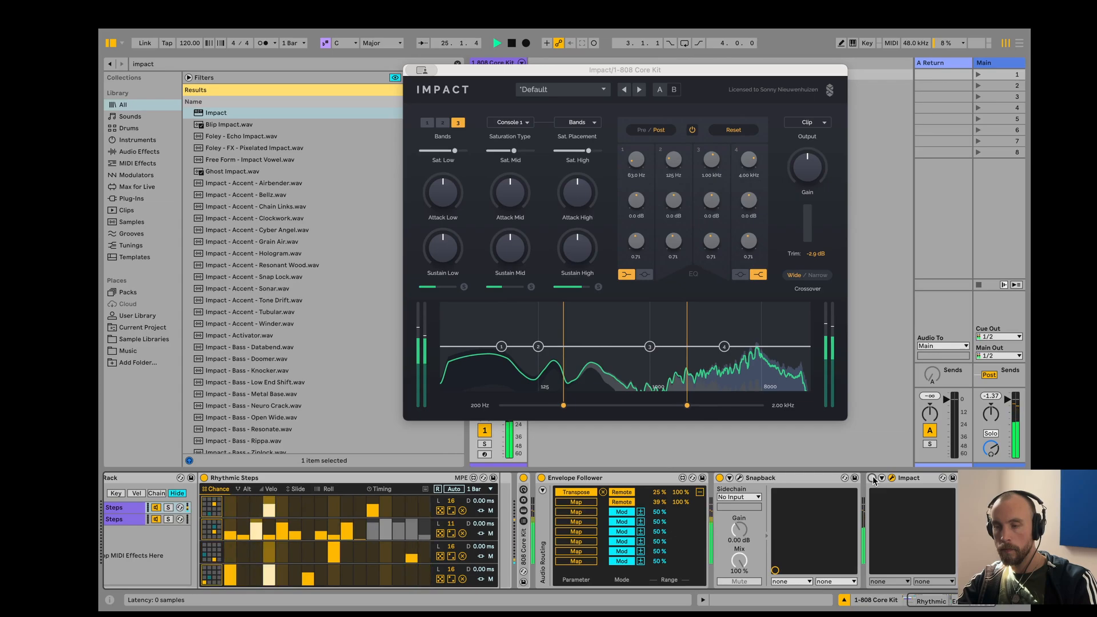
click(873, 478)
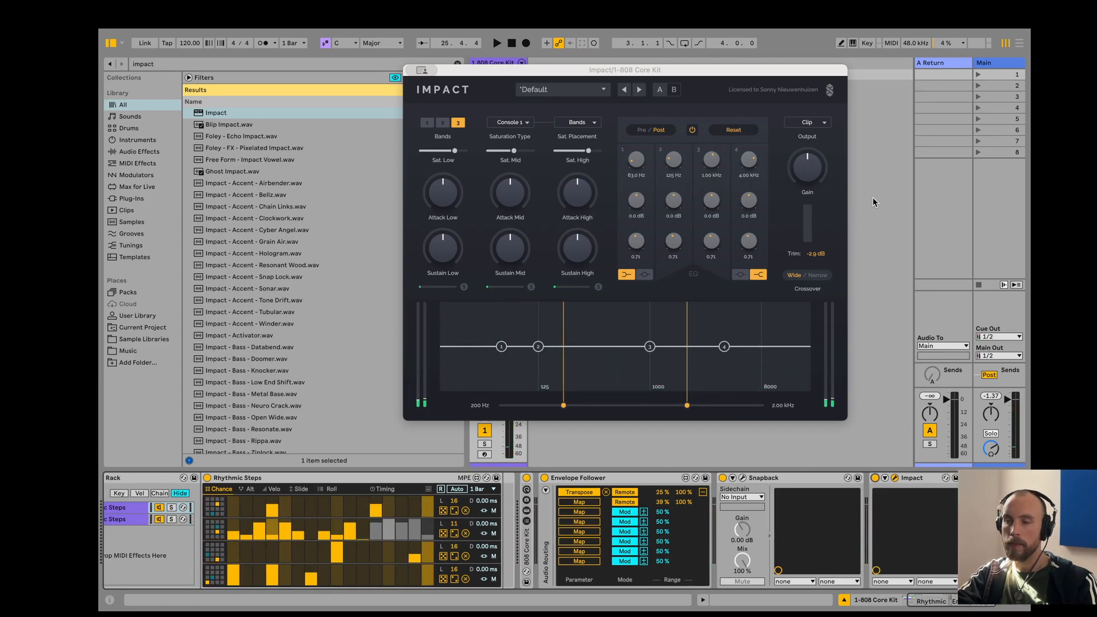
Move Impact's window aside, select the 808 Core Kit track, and close the Impact window.
drag(555, 73, 616, 109)
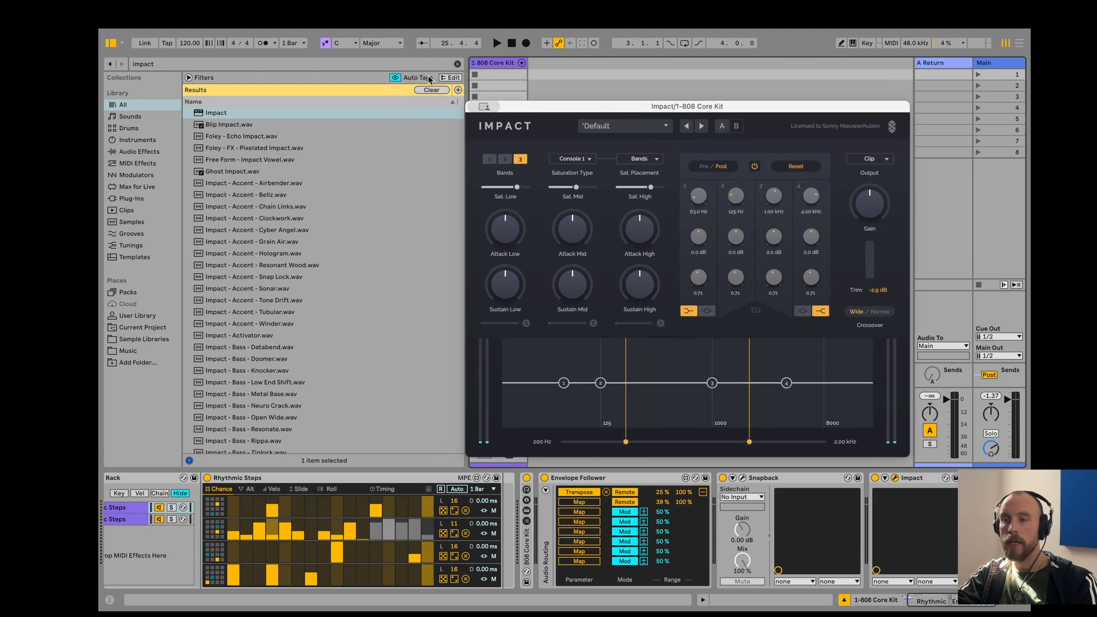
click(482, 64)
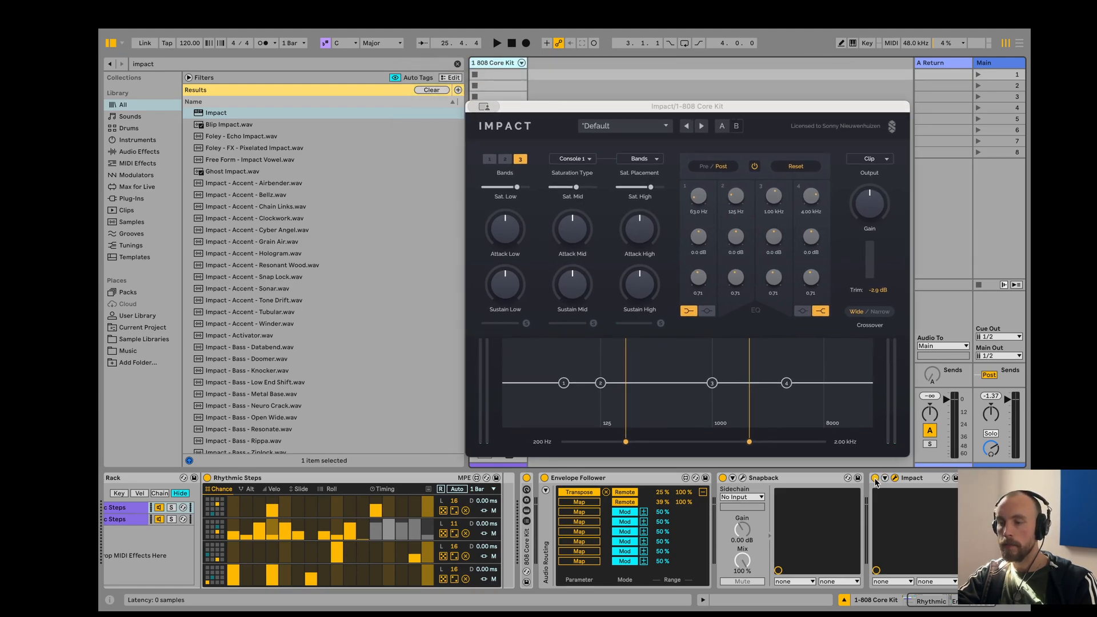
click(896, 480)
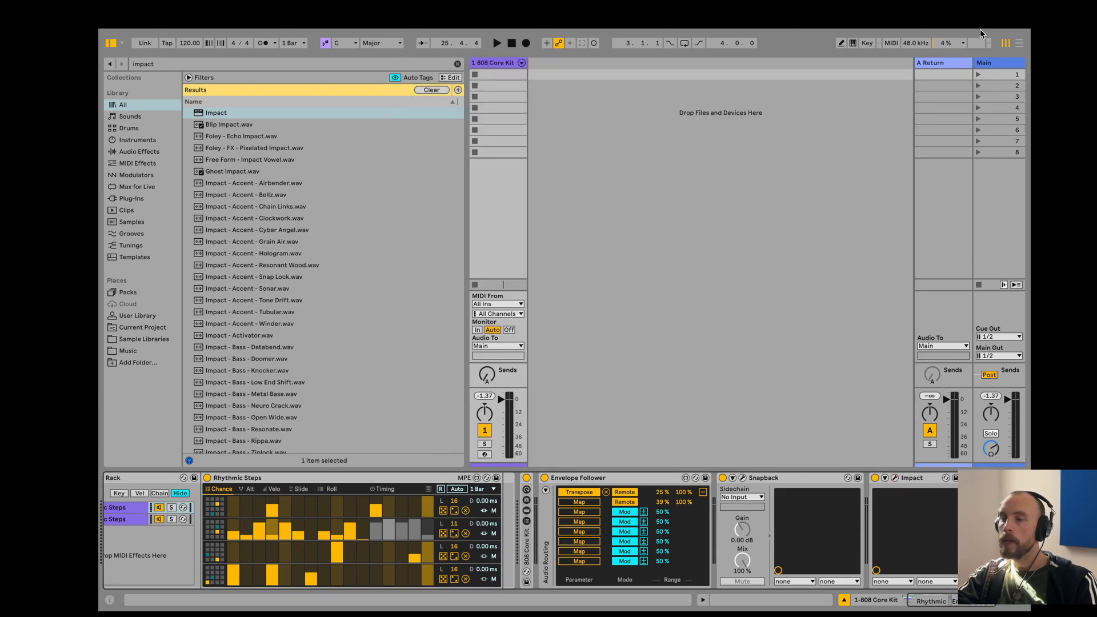
Search the browser for "superpl" and load SuperPlate onto return track A.
click(951, 61)
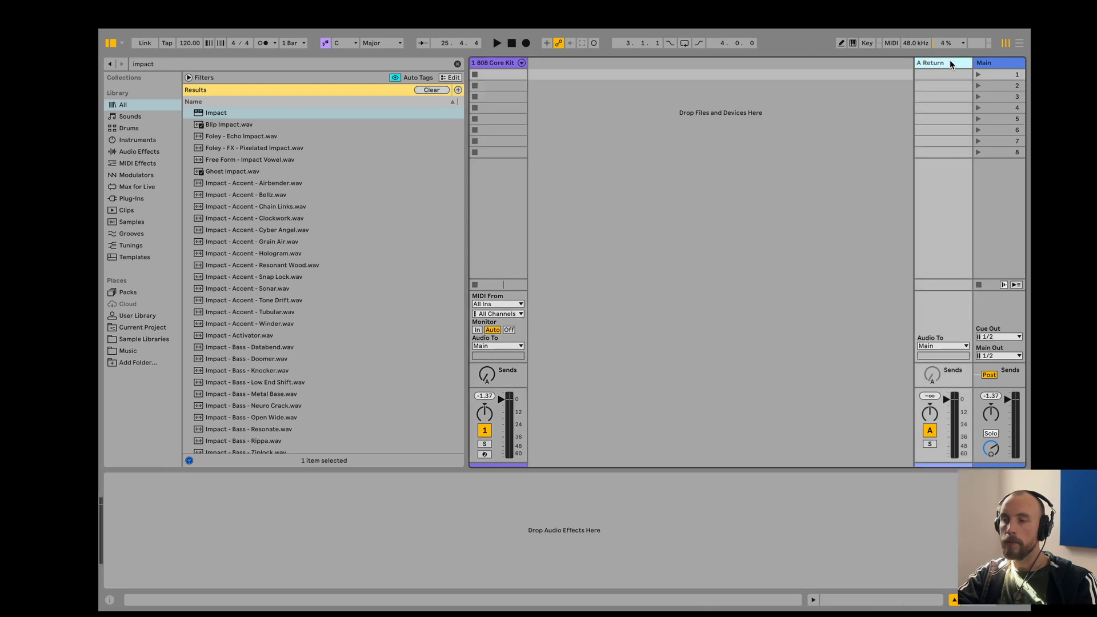
key(ctrl+f)
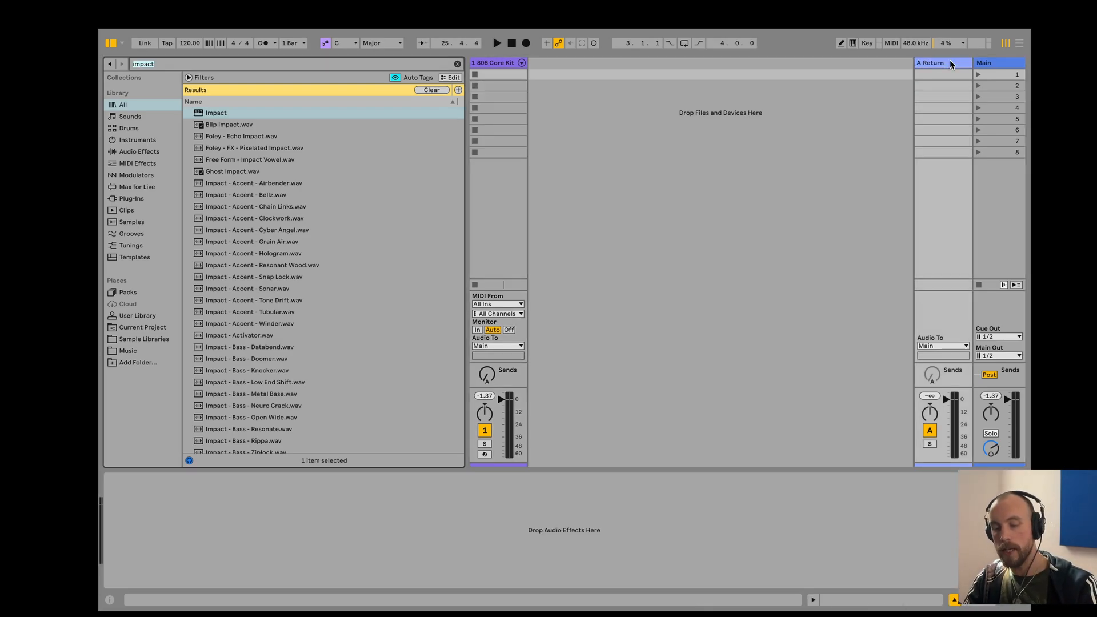
text(superpl)
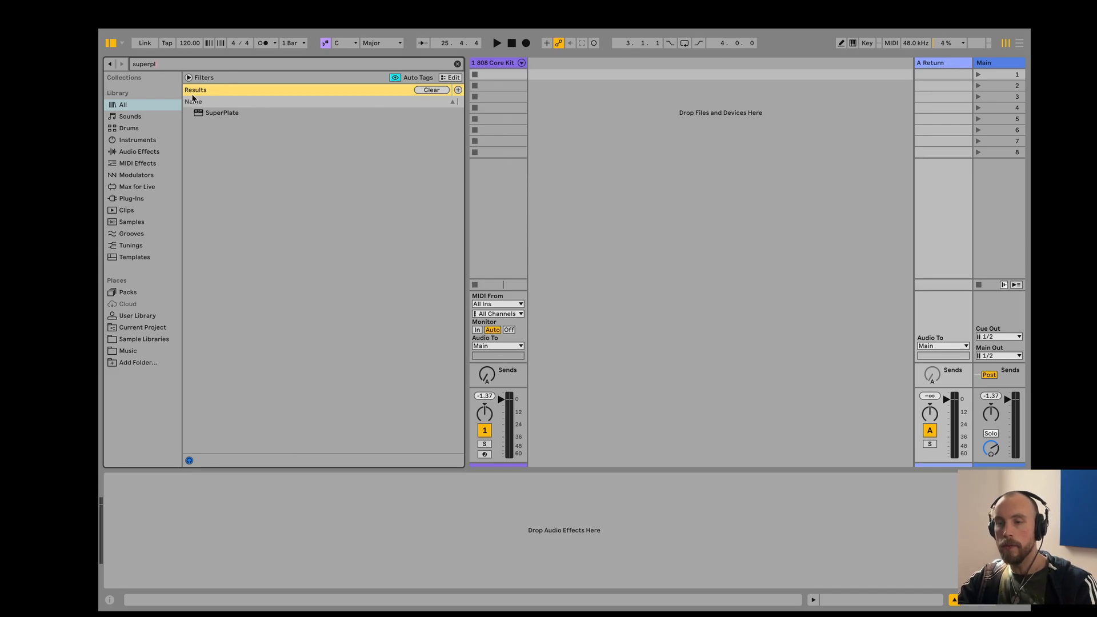
drag(220, 114, 949, 62)
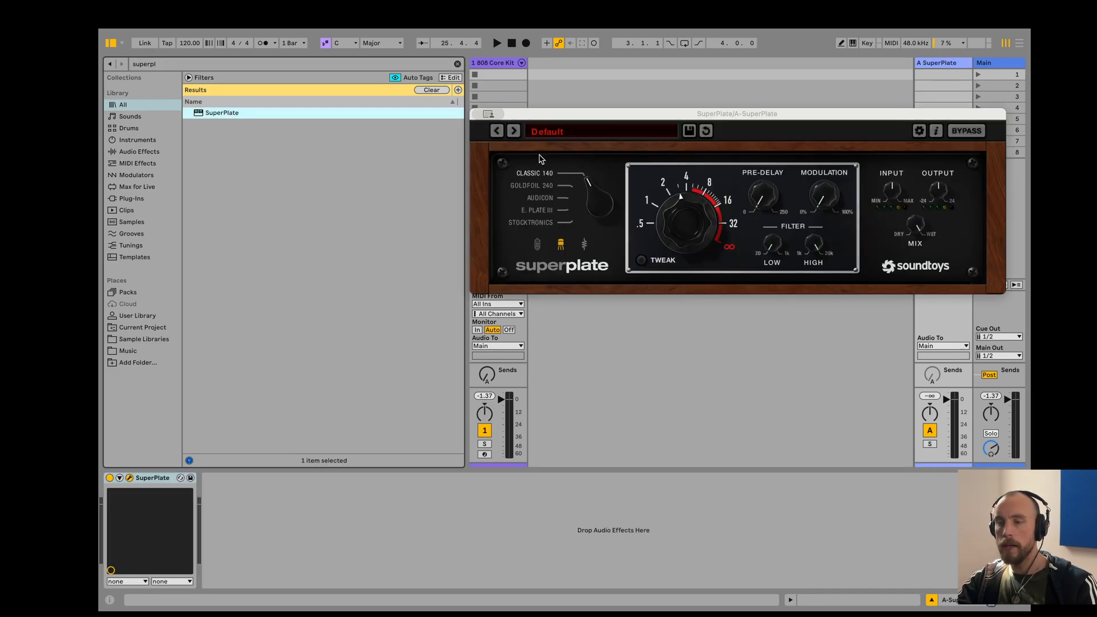
Load SuperPlate's Old Radio Space preset from the Effects category and move its window clear of the 808 Core Kit track's send.
click(552, 136)
mouse_move(554, 170)
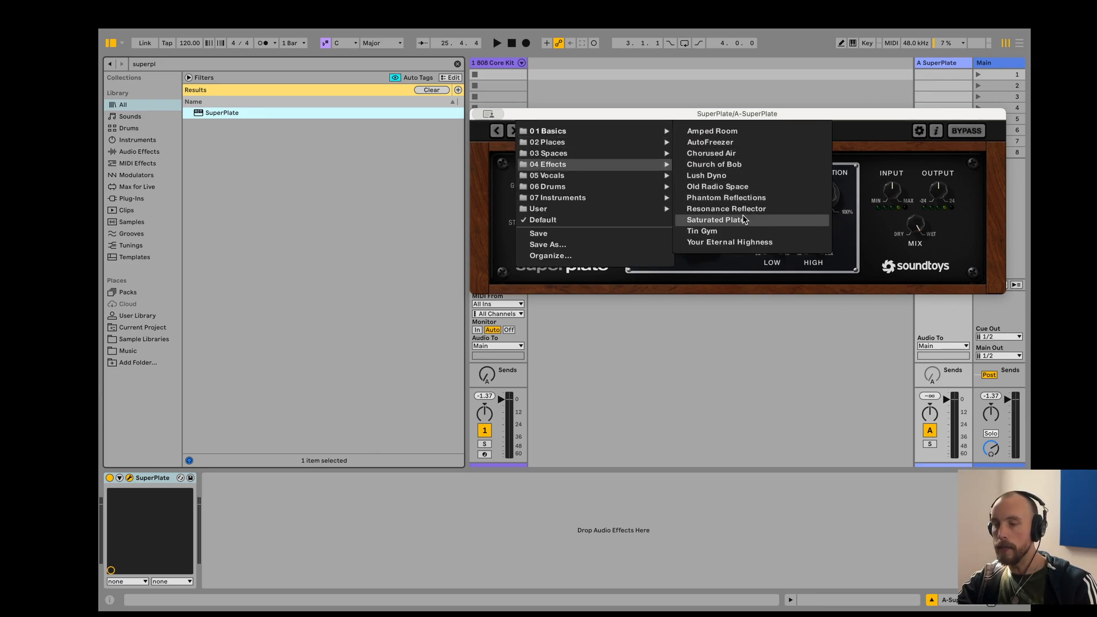
click(718, 188)
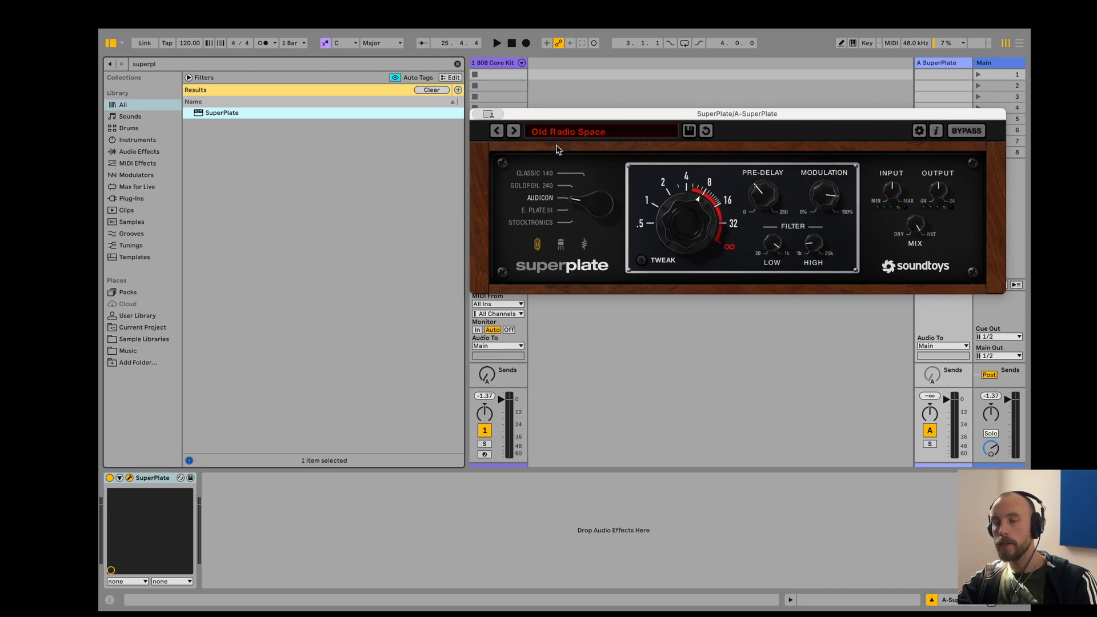
drag(546, 117, 660, 162)
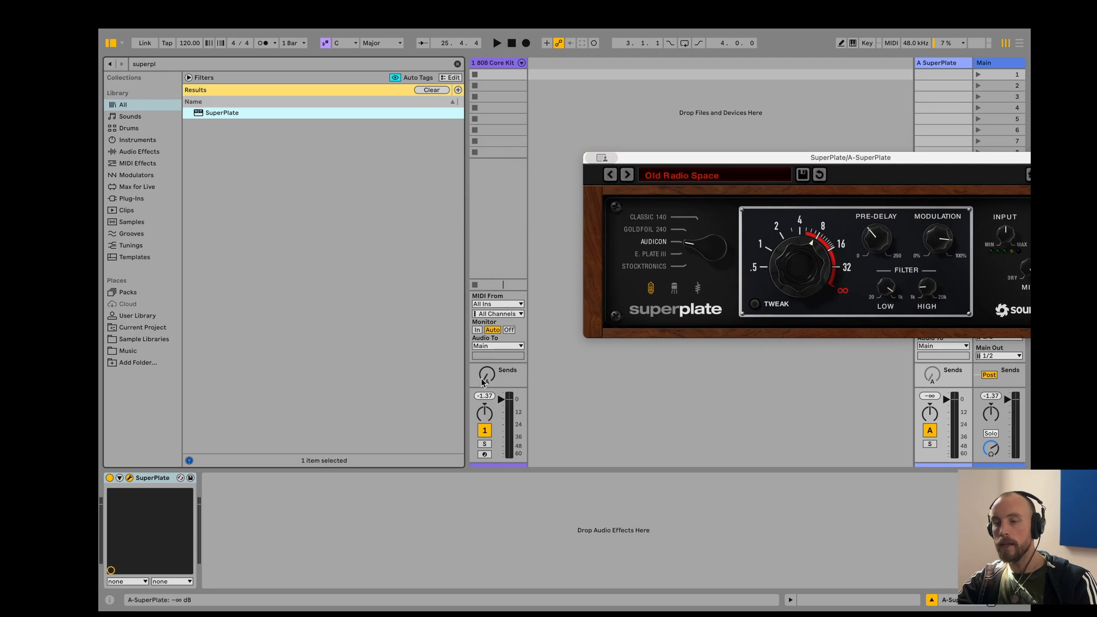
Raise the 808 Core Kit track's send A to -4.6 dB, start playback, and reduce the send to about half of its range.
drag(487, 381, 487, 343)
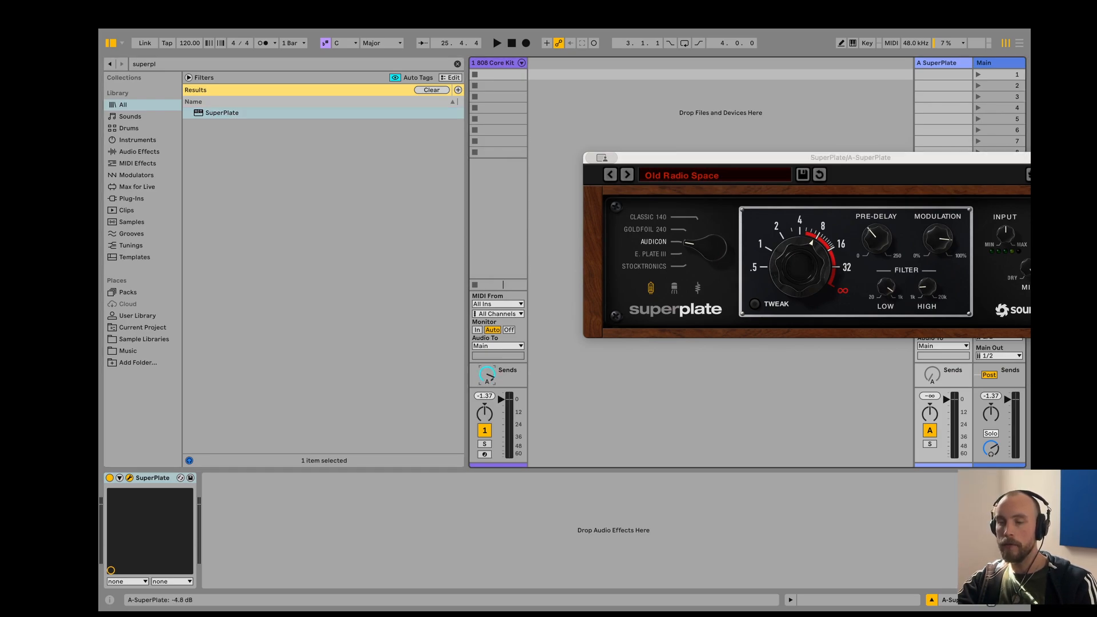
key(space)
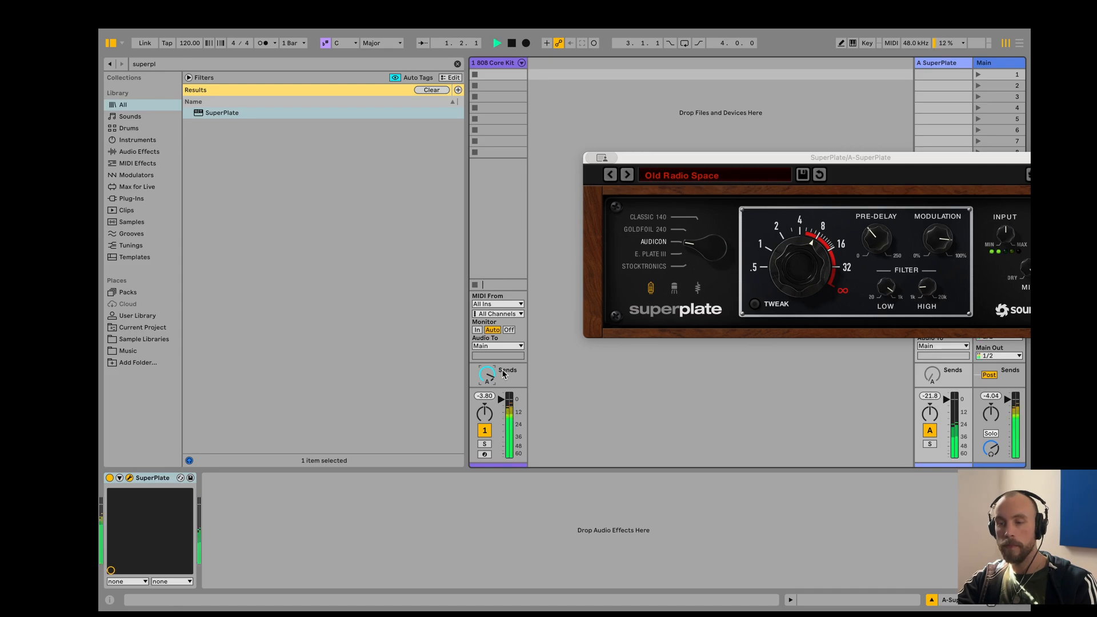
mouse_move(487, 374)
mouse_down()
mouse_move(487, 396)
mouse_move(487, 379)
mouse_up()
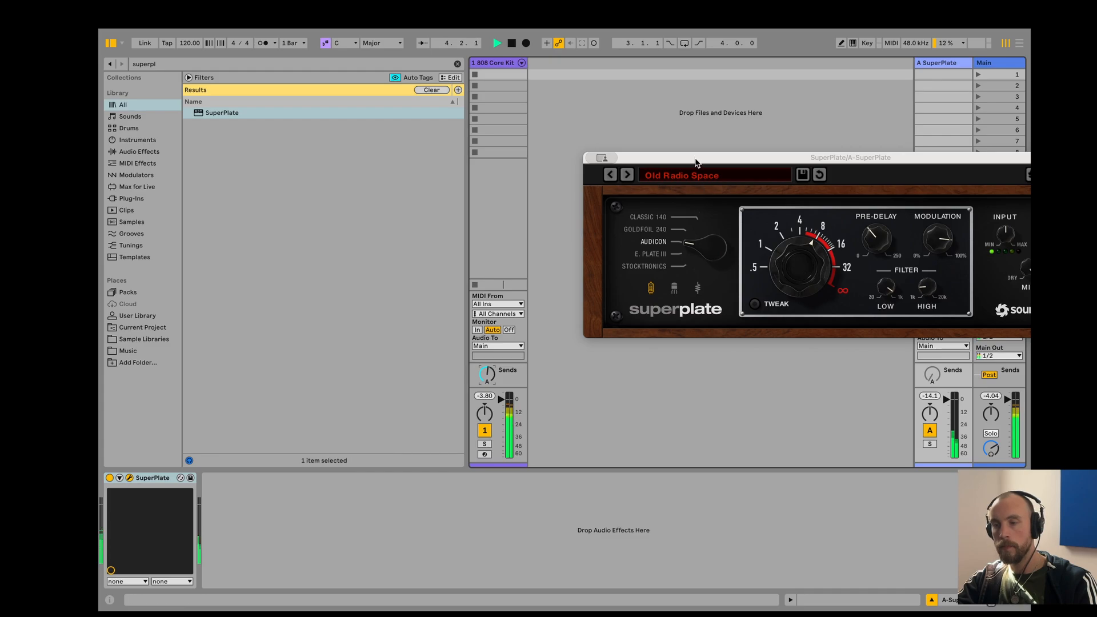
Bring the SuperPlate window fully into view, close it, and stop playback.
drag(696, 162, 528, 162)
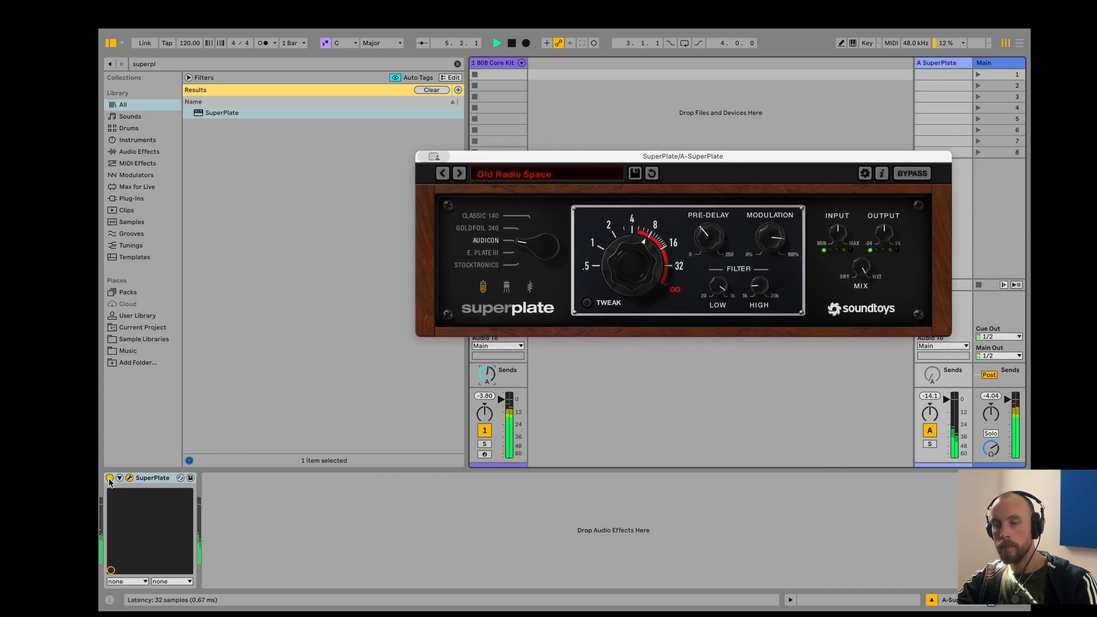
click(129, 478)
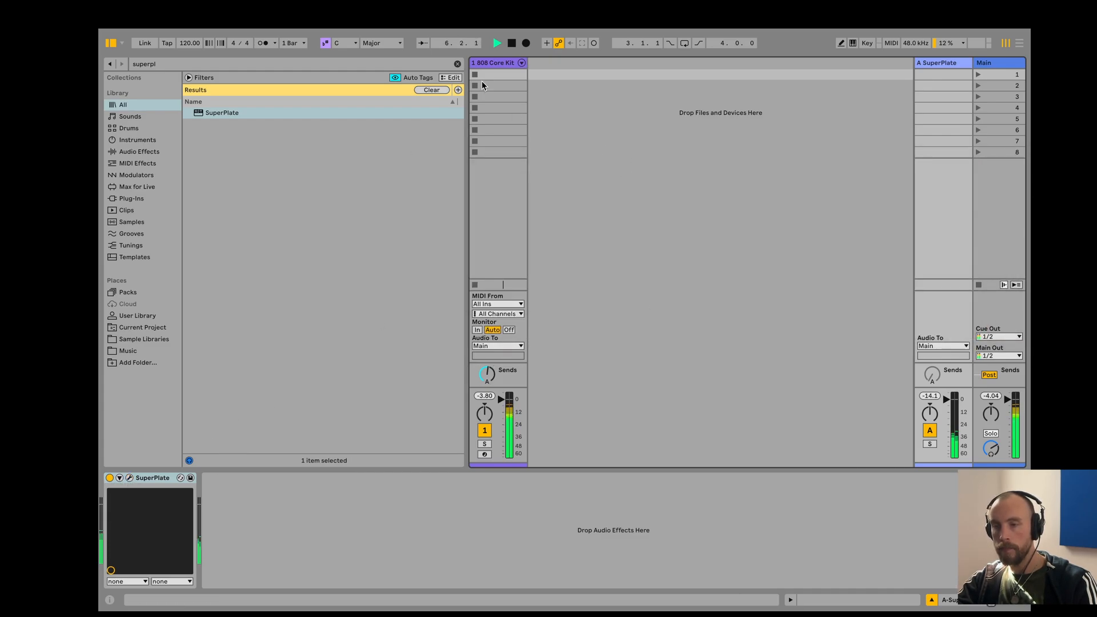
key(space)
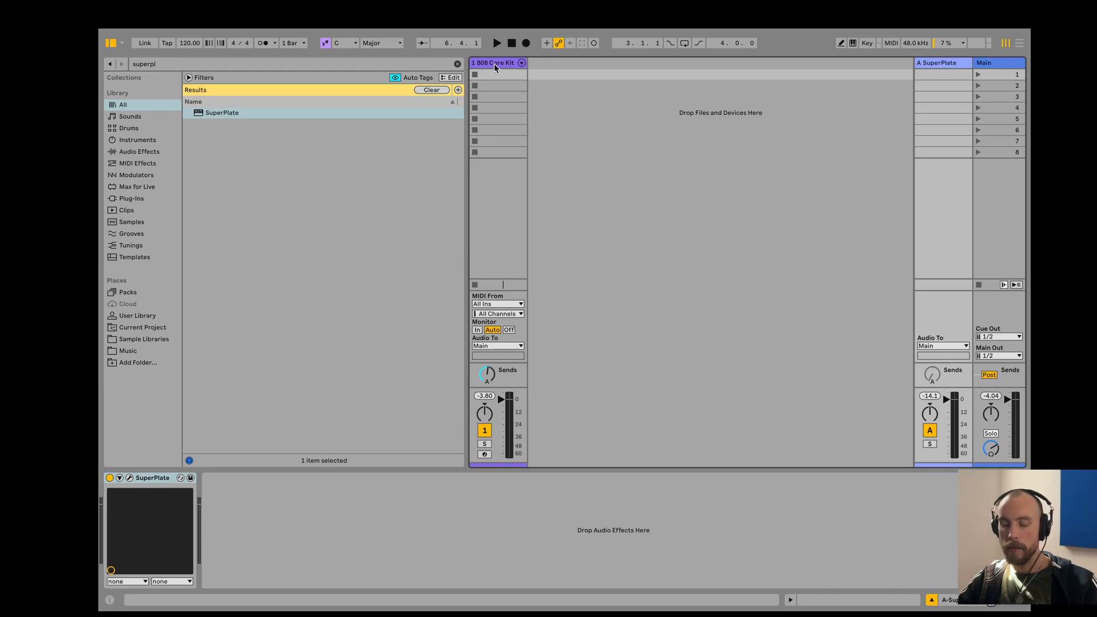
Search the browser for "atmos" and preview several atmosphere samples, ending on Atmosphere - Avian Octaves - Cmin.wav.
key(super+f)
text(atmos)
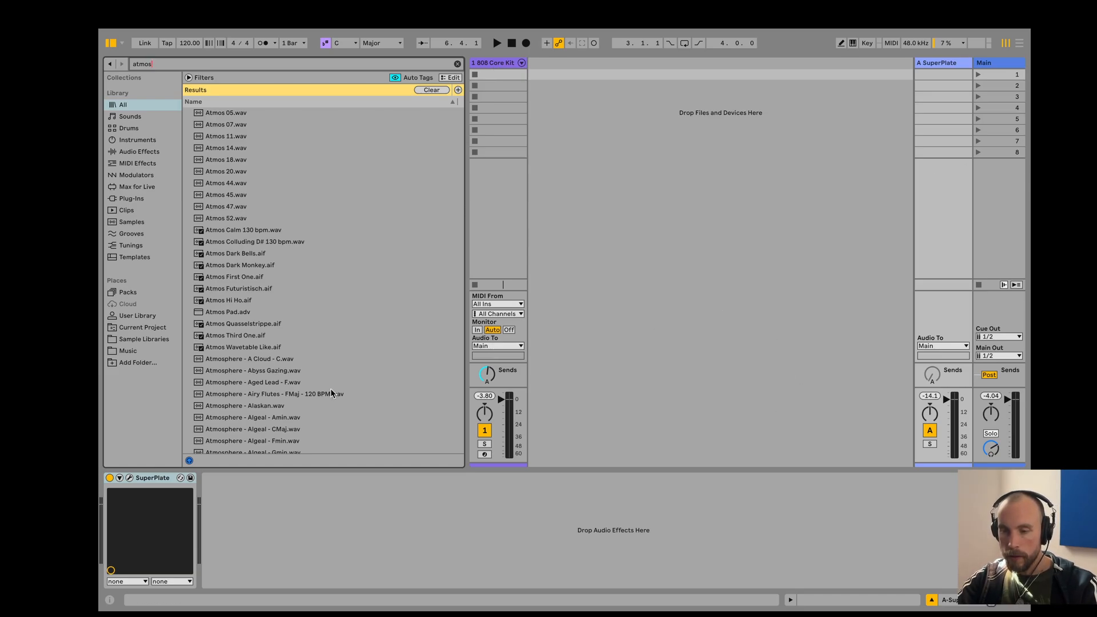
scroll(331, 393, down, 2)
click(265, 387)
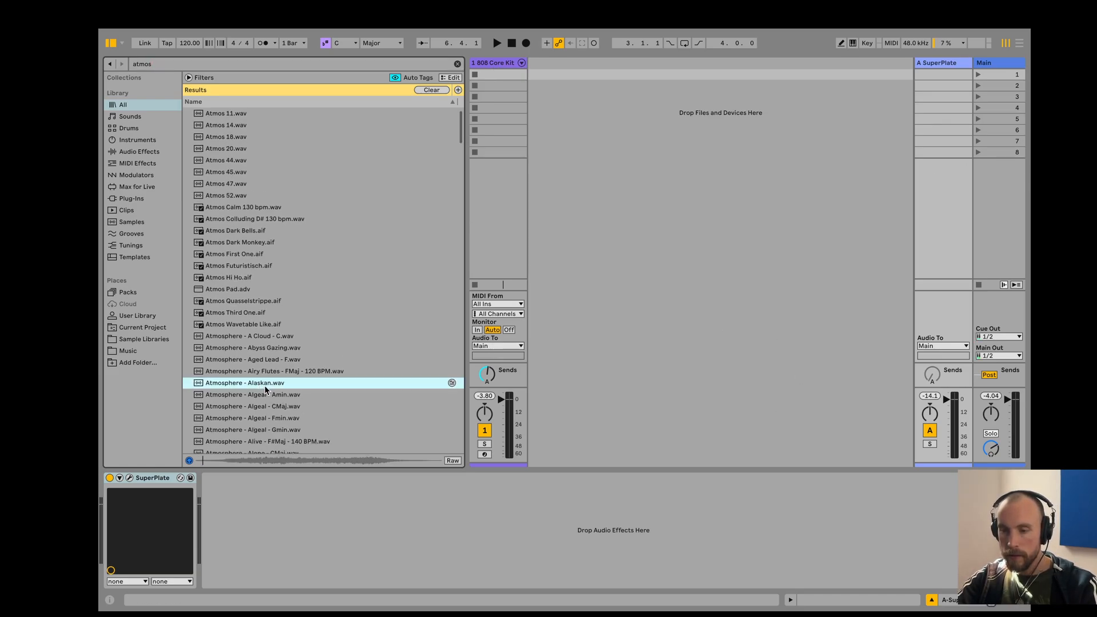
scroll(266, 388, down, 5)
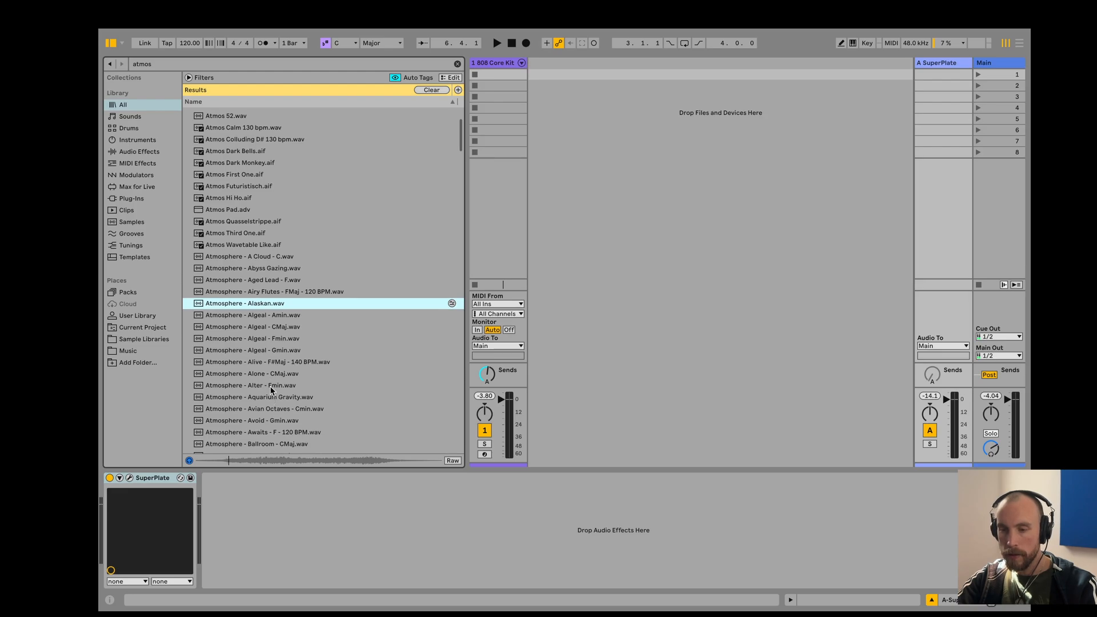
click(272, 390)
scroll(362, 393, down, 2)
click(288, 388)
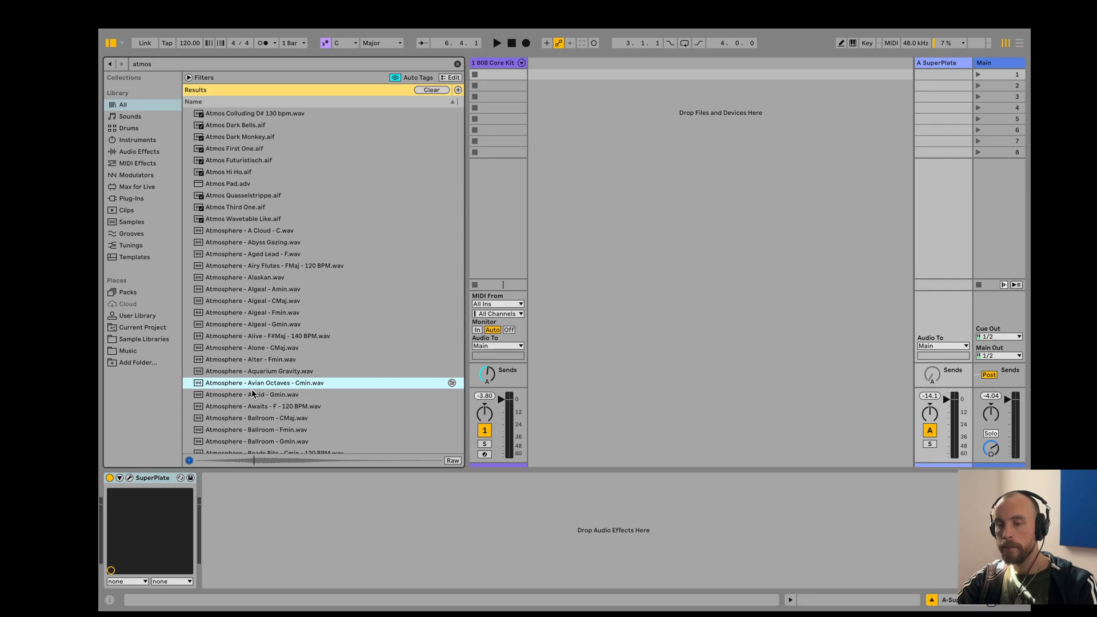
Add a MIDI track after the 808 Core Kit track and load Atmosphere - Avian Octaves - Cmin.wav as its instrument.
click(494, 63)
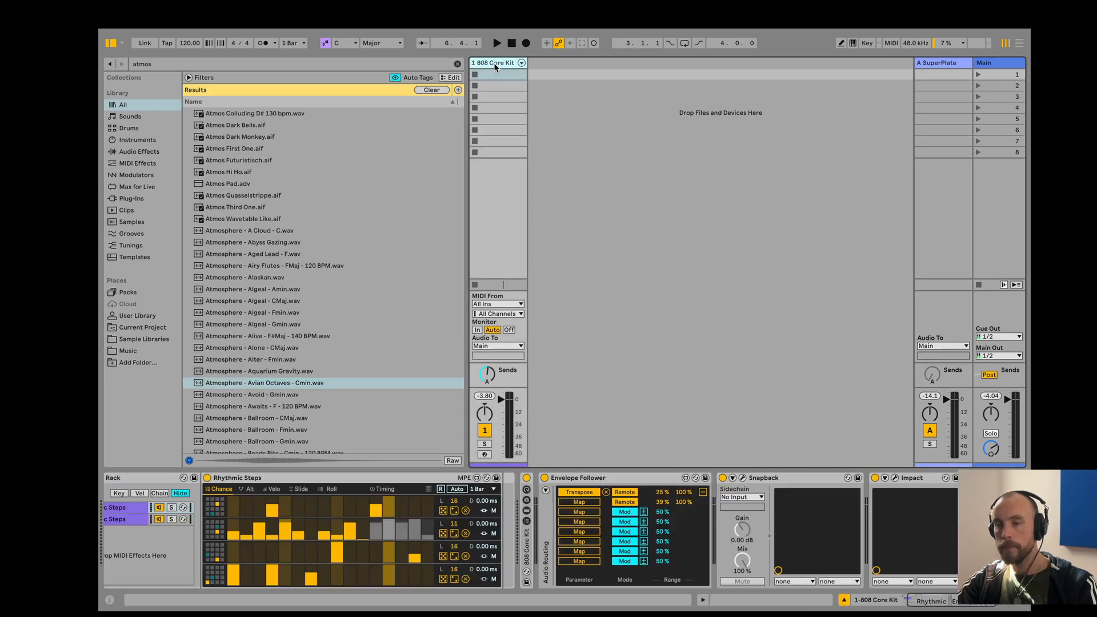
key(ctrl+shift+t)
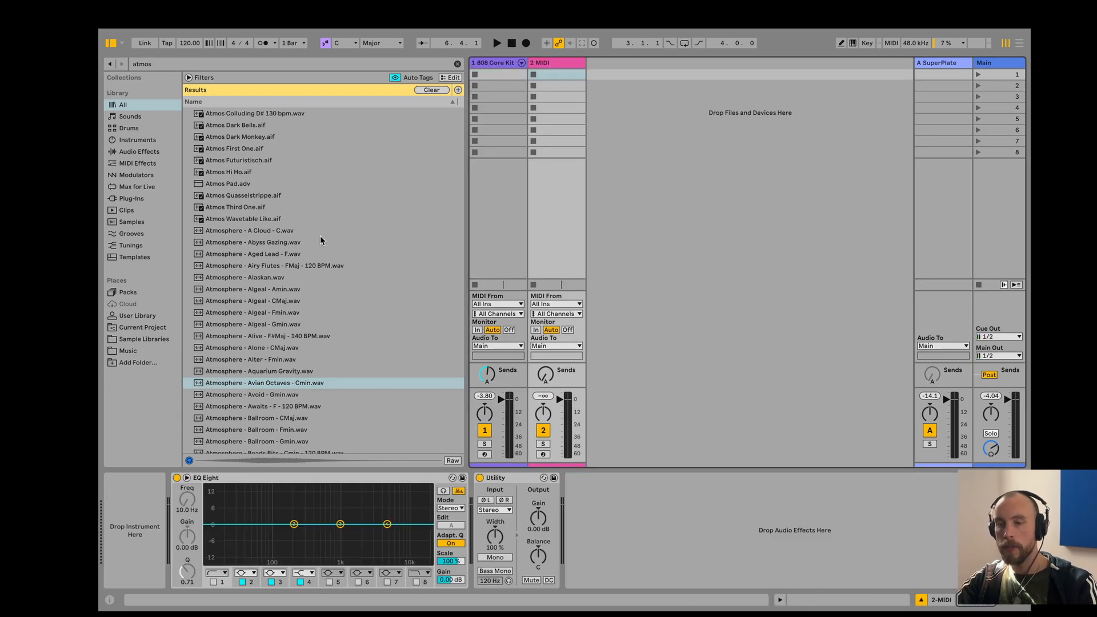
drag(260, 386, 143, 523)
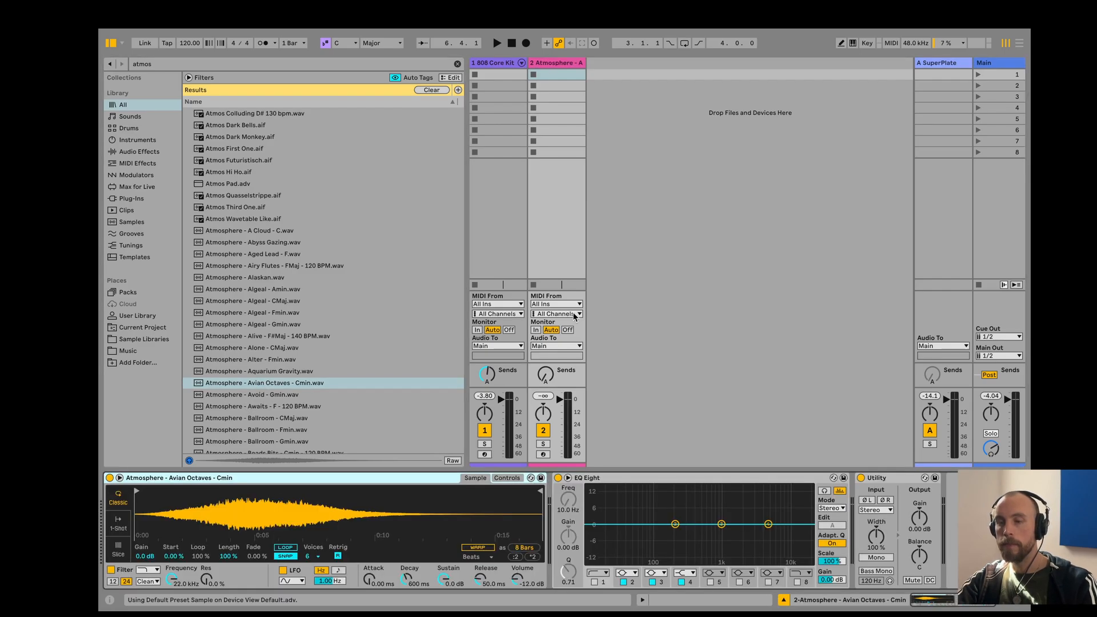
Create a clip in the atmosphere track's first slot, add a C3 note at its start, and set the loop length to 4 bars.
double_click(574, 75)
double_click(267, 526)
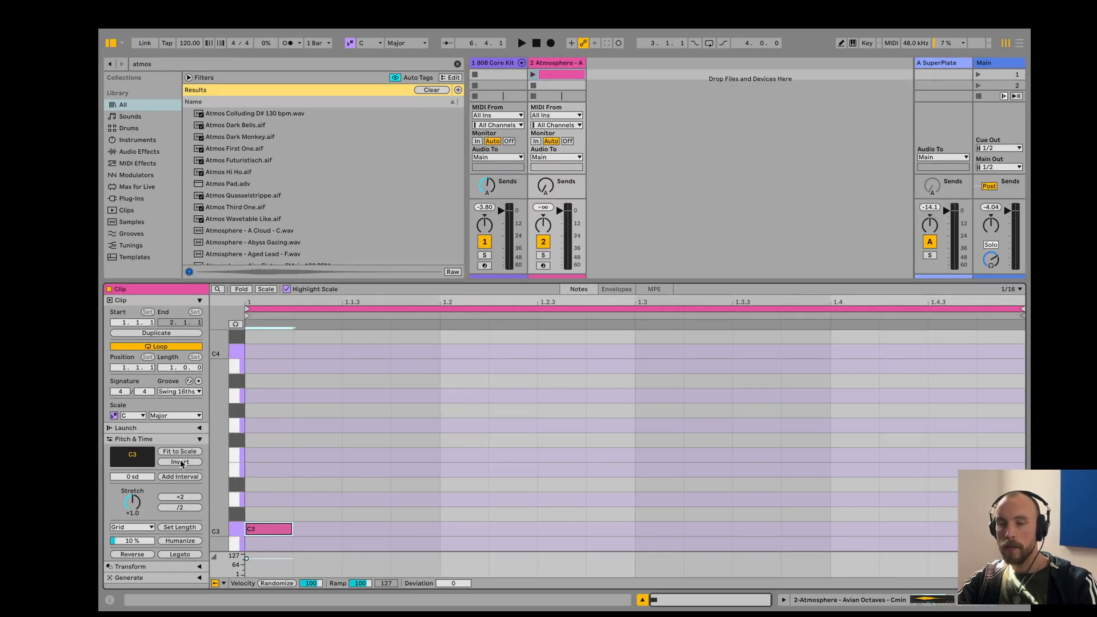
mouse_move(171, 367)
mouse_down()
mouse_move(172, 354)
mouse_move(168, 370)
mouse_up()
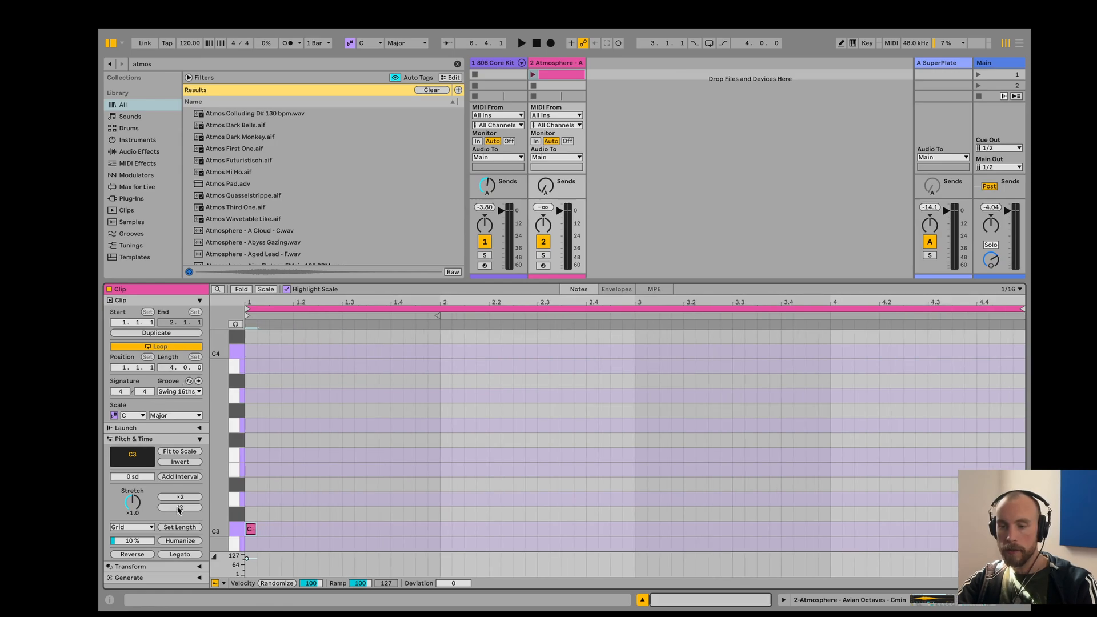
Extend the C3 note to fill the four-bar loop with Legato, and audition the atmosphere clip with the beat.
click(179, 554)
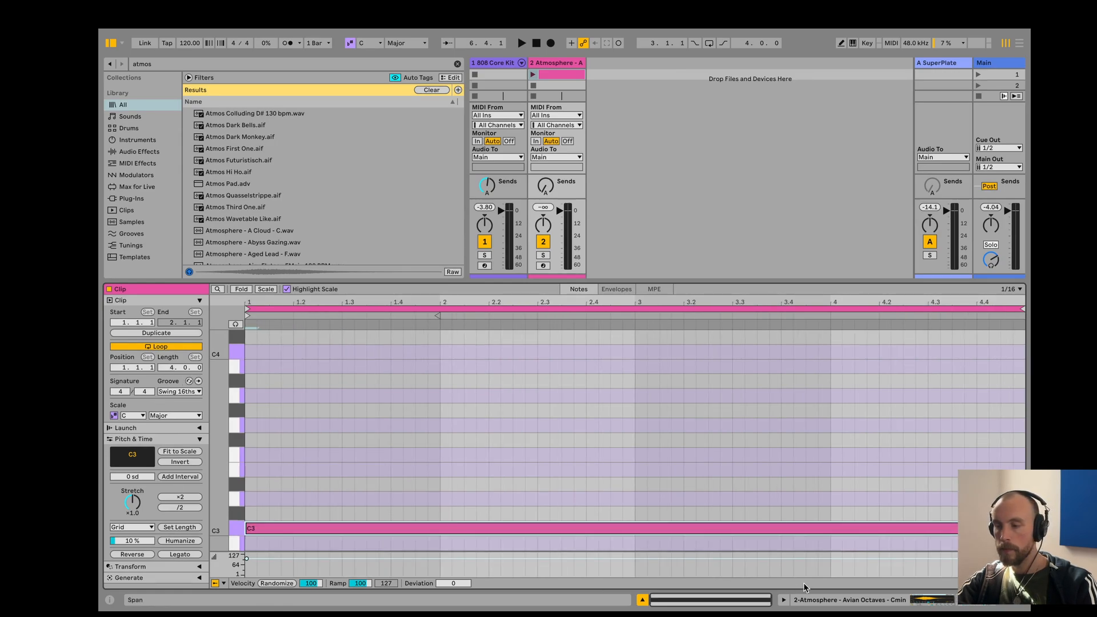
click(835, 600)
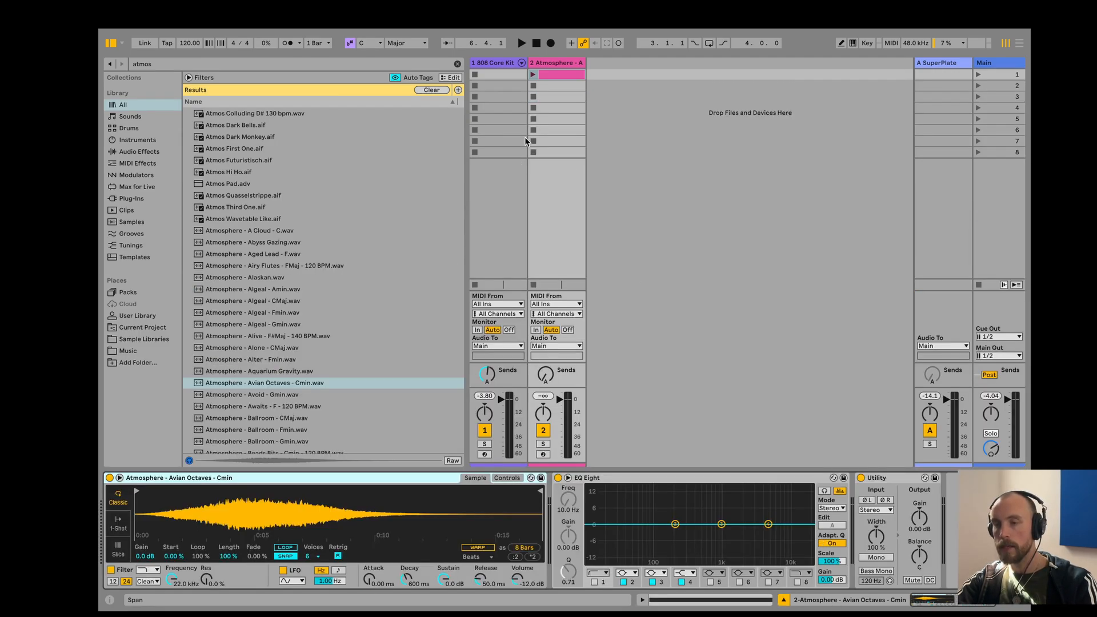
click(533, 75)
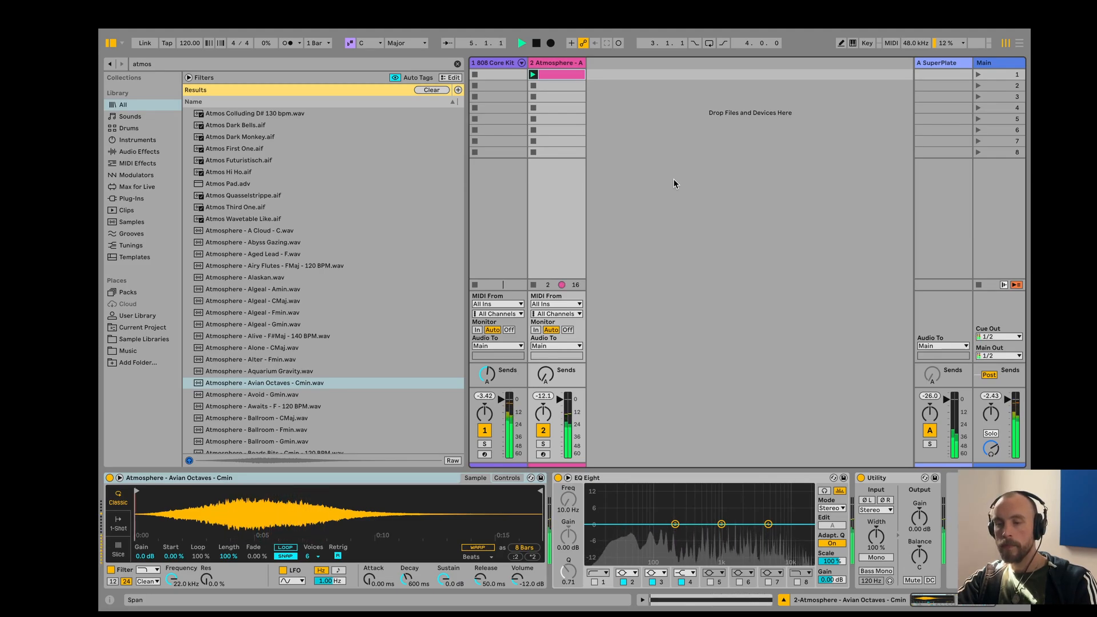
key(space)
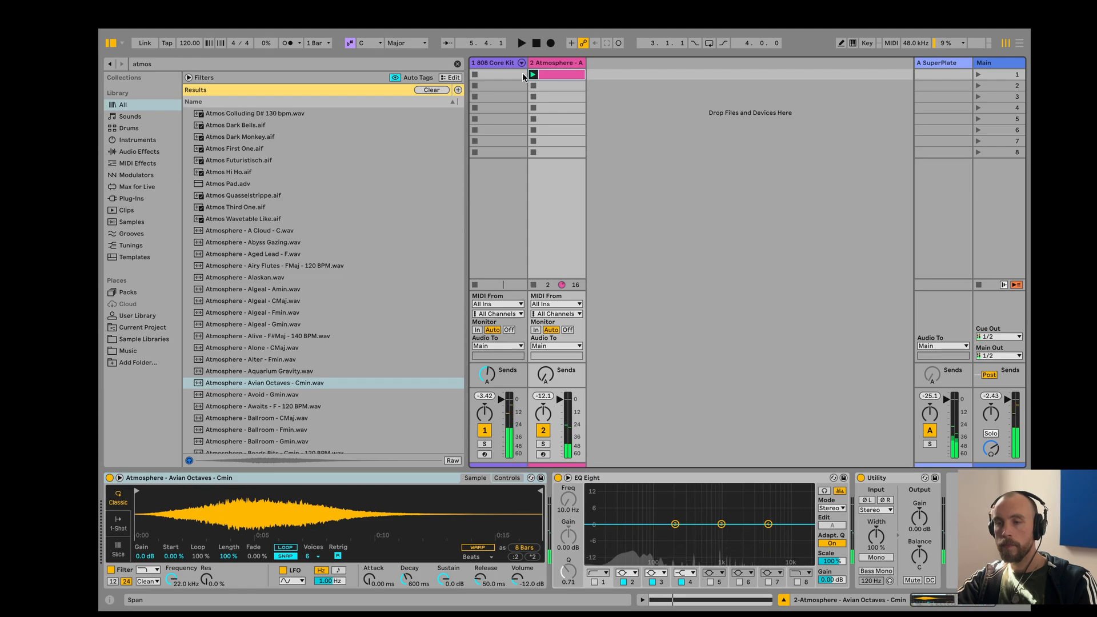
Map the second slot of the 808 Core Kit track's Envelope Follower to the Utility gain on the atmosphere track.
click(492, 62)
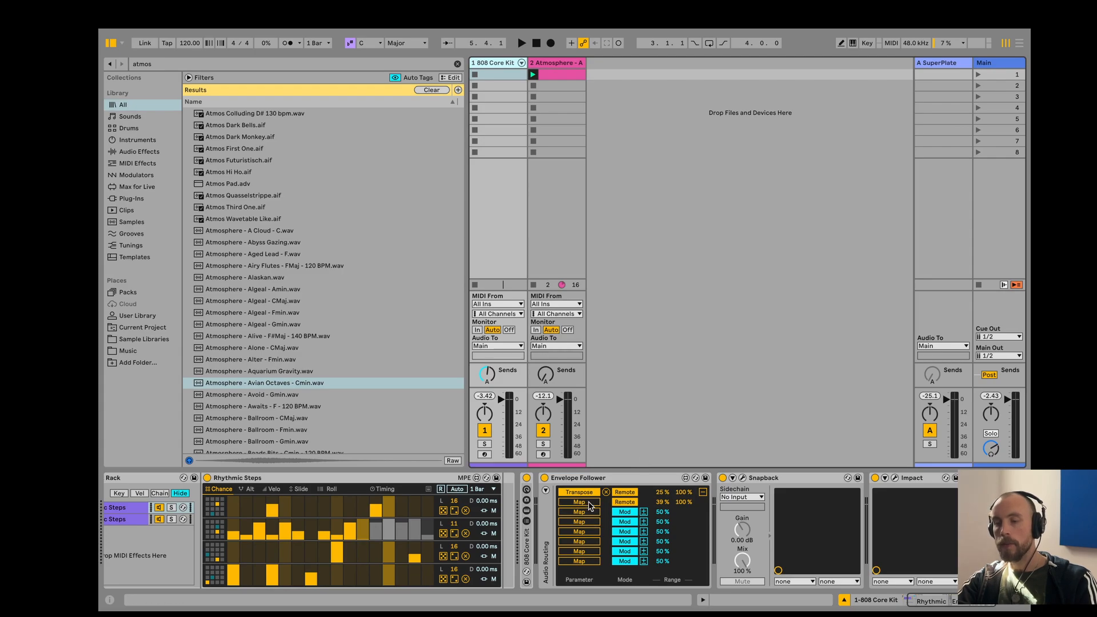
click(573, 68)
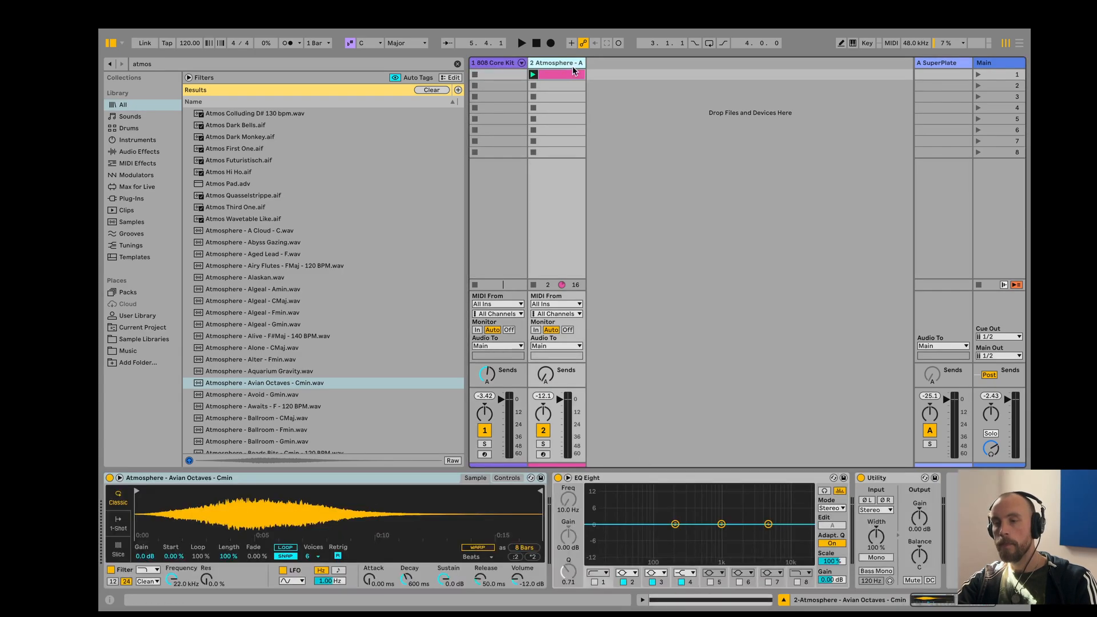
drag(914, 522, 914, 537)
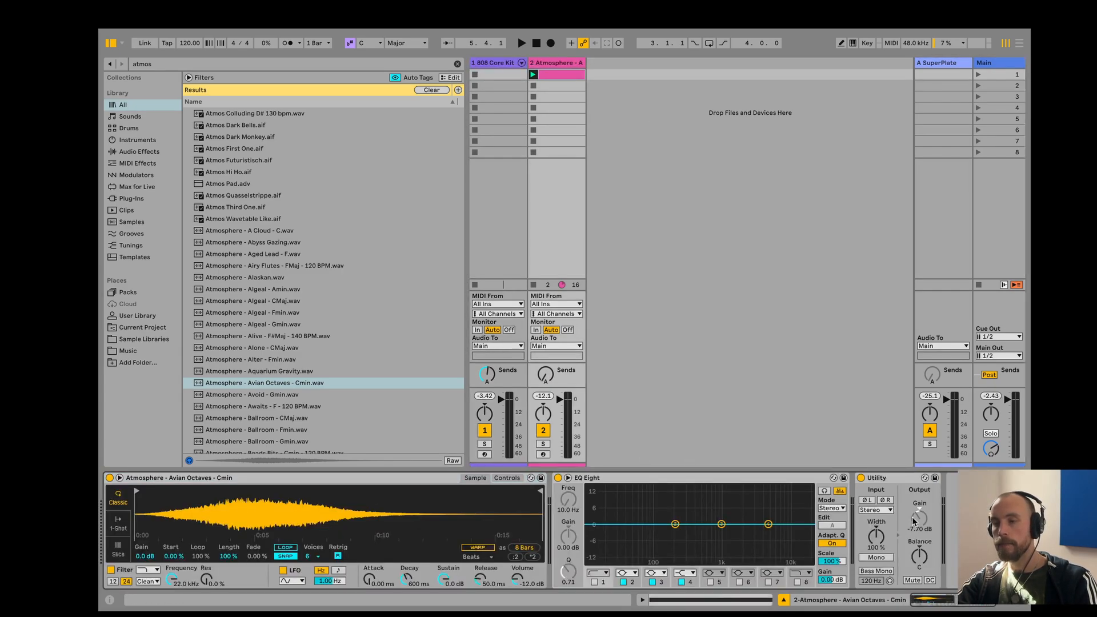
click(499, 64)
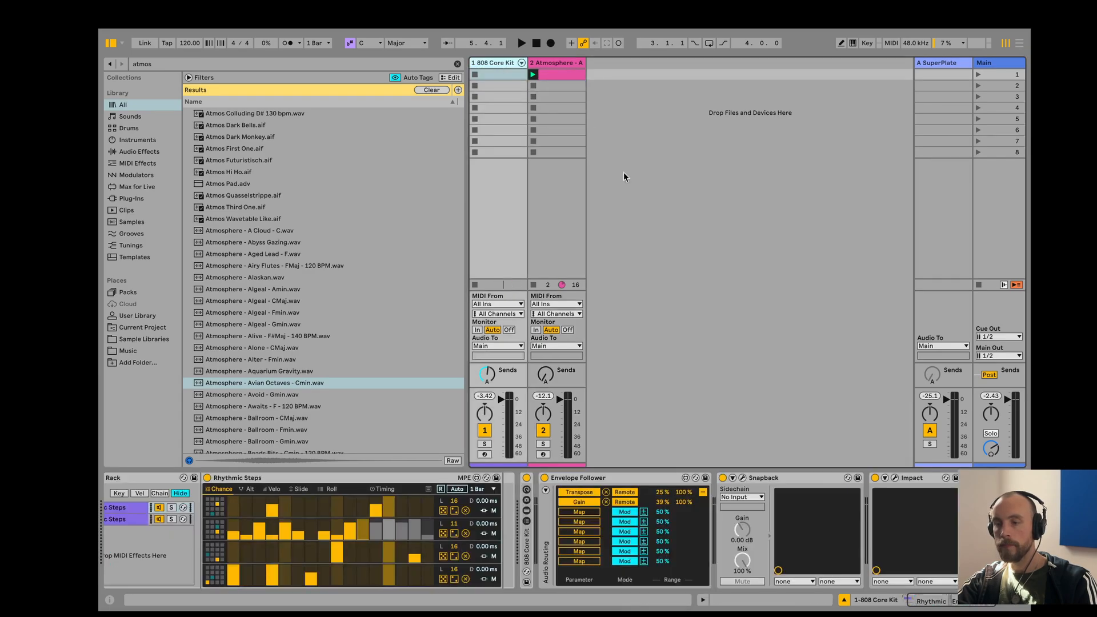
Set the Envelope Follower's Gain mapping minimum to 0 % and audition the atmosphere with the 808 Core Kit track muted.
click(661, 503)
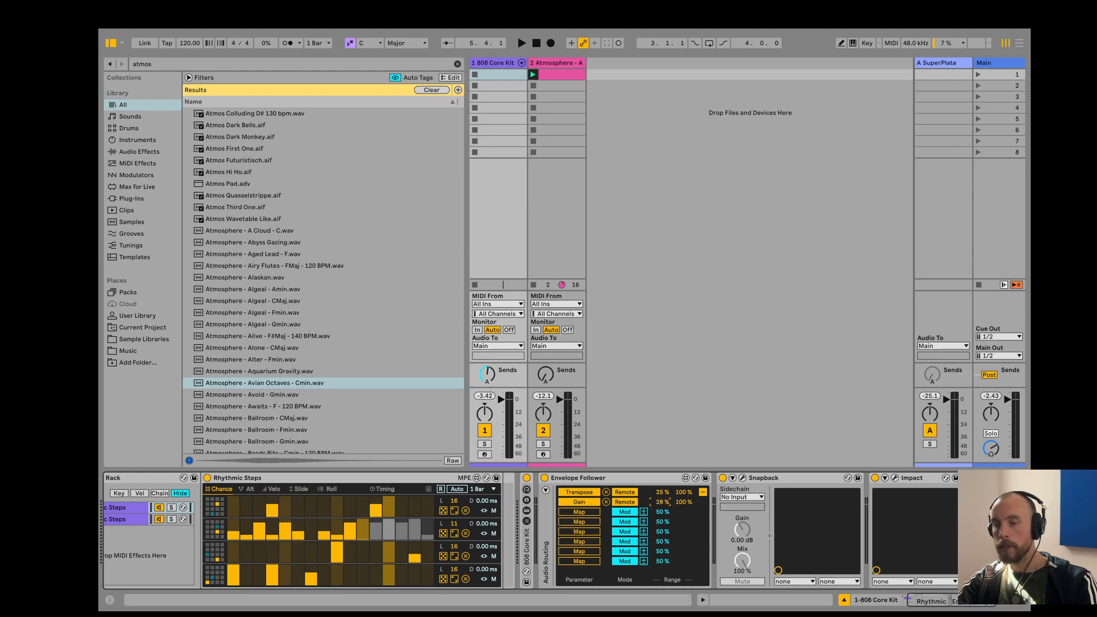
click(486, 433)
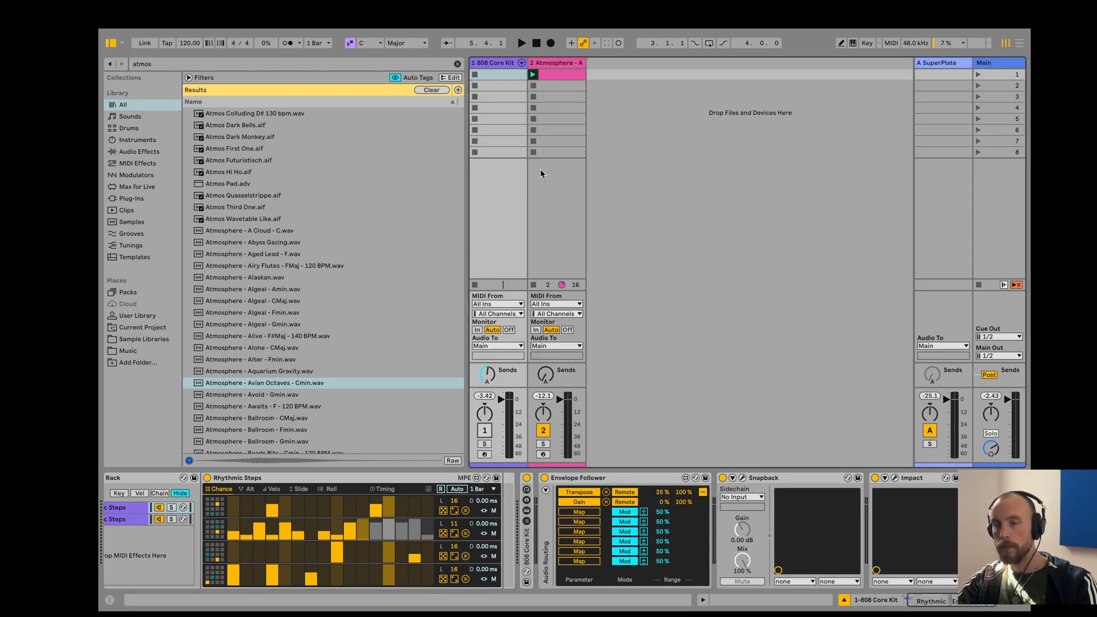
click(554, 64)
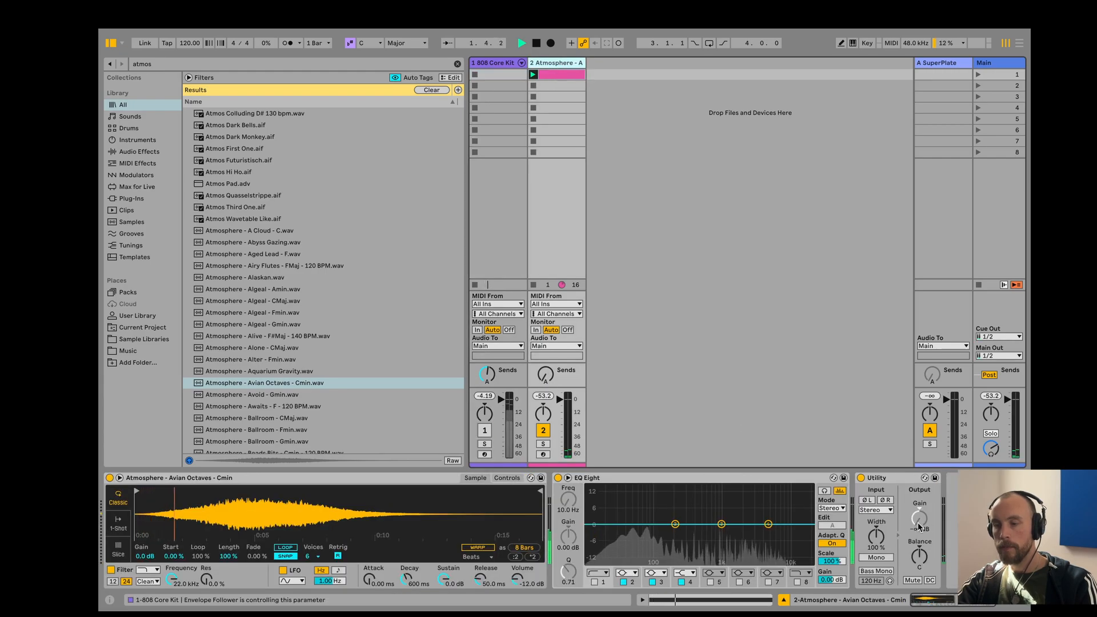
key(space)
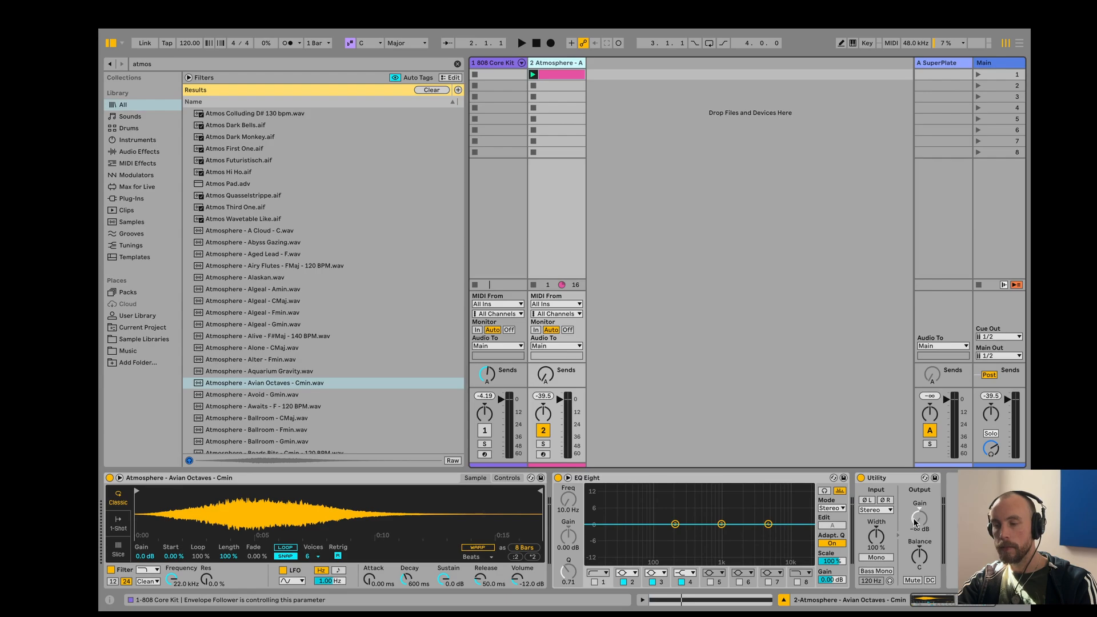
Turn the 808 Core Kit track back on and set the Gain mapping's minimum to 24 % while listening.
click(507, 64)
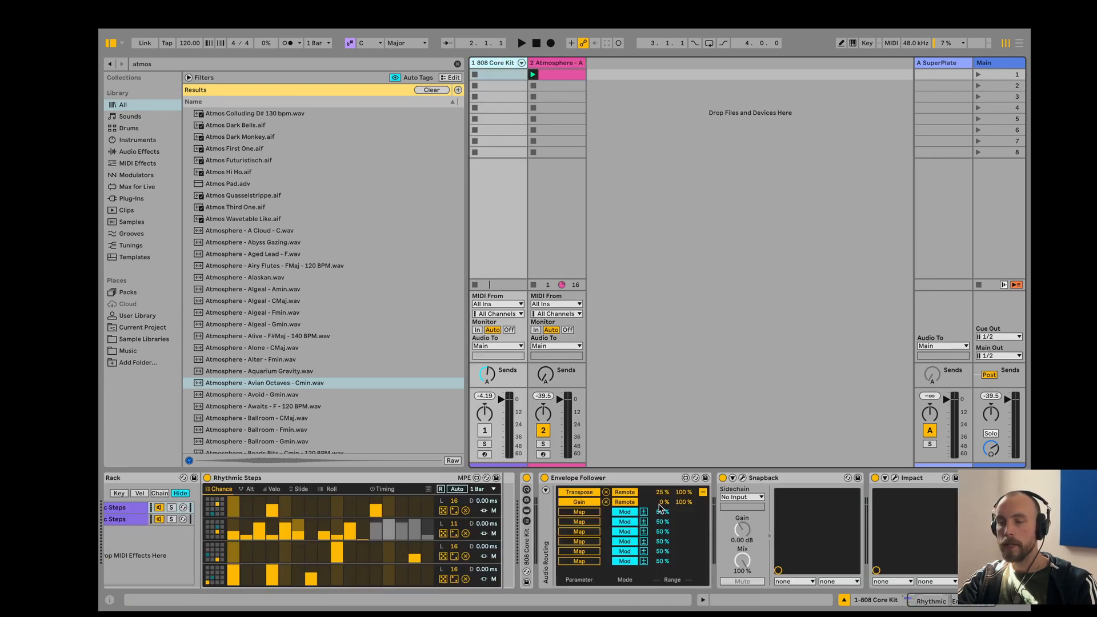
drag(664, 504, 664, 498)
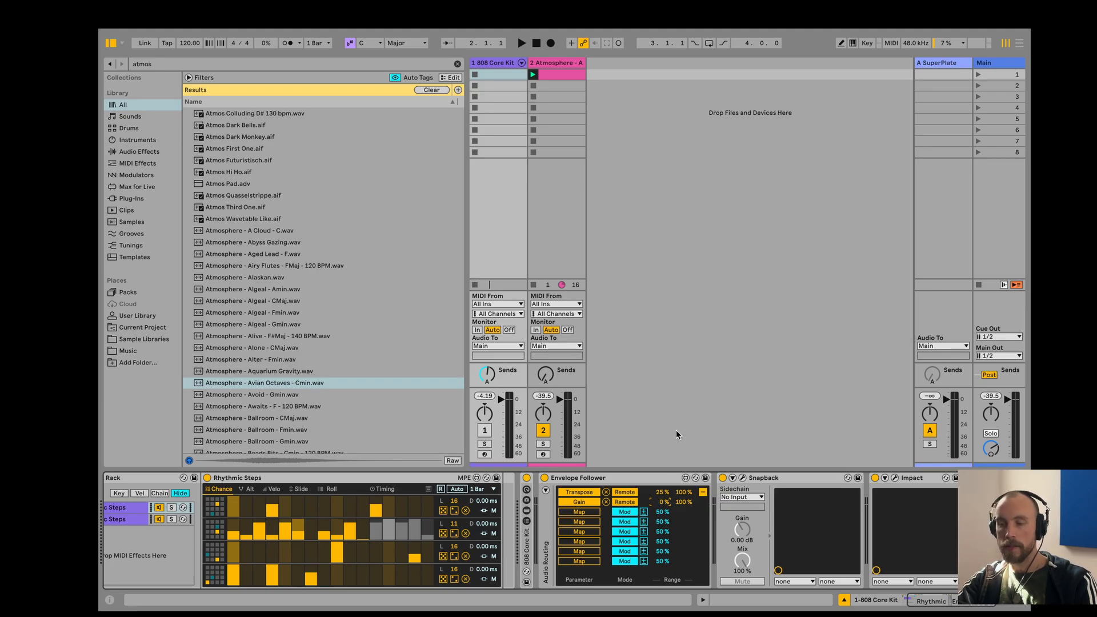
click(484, 430)
key(space)
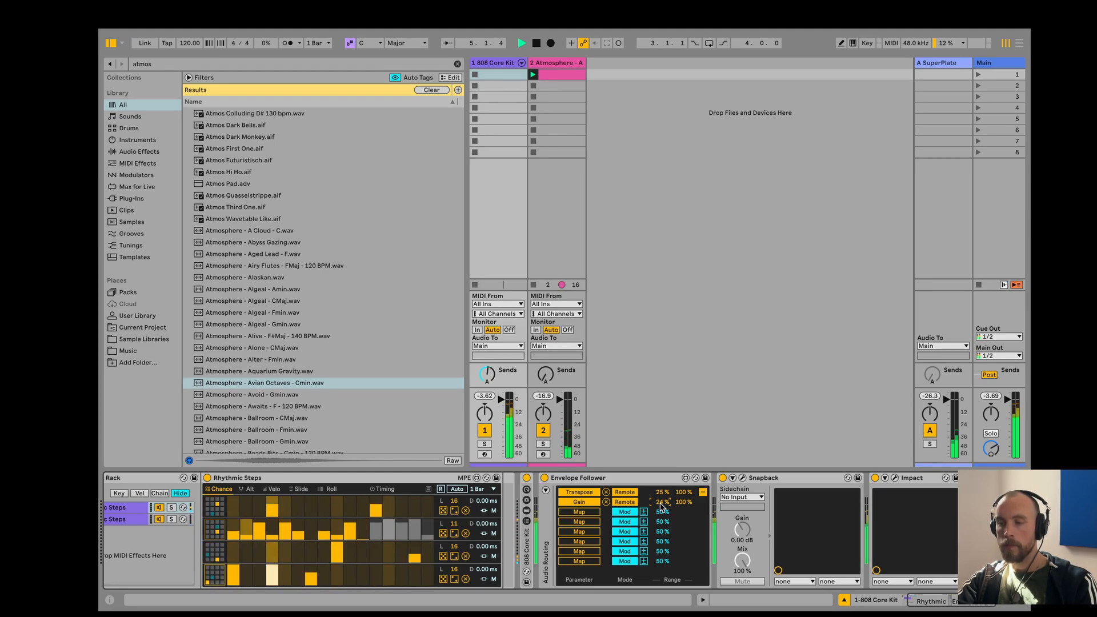
key(space)
Map the Envelope Follower's third slot in Remote mode to the atmosphere sampler's filter frequency, and make that filter band-pass.
click(630, 512)
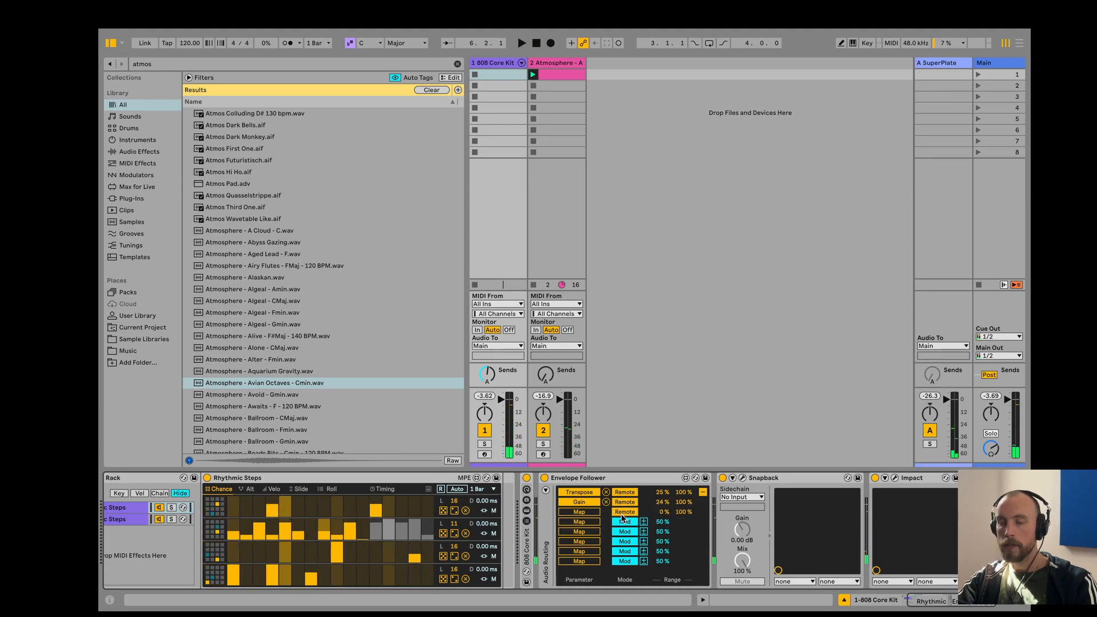
click(581, 513)
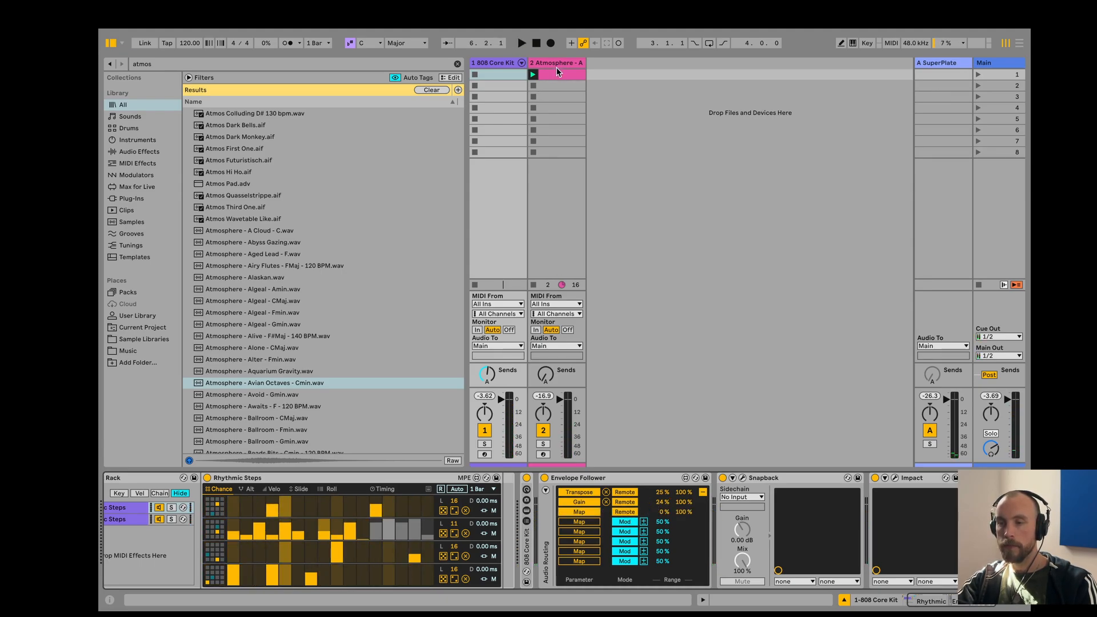
click(557, 64)
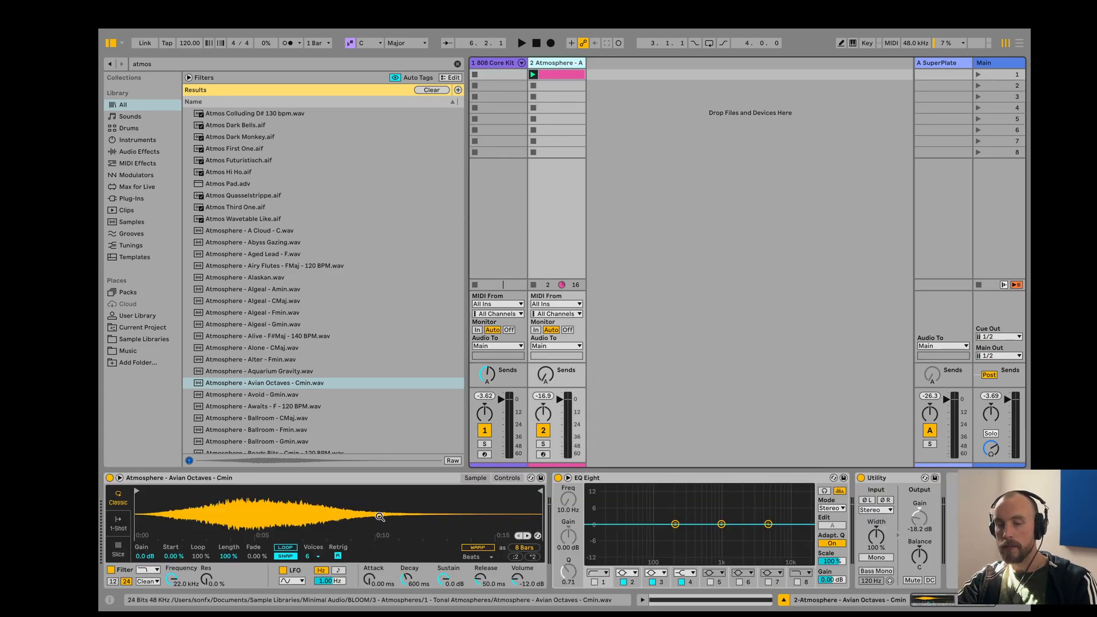
drag(185, 567, 158, 578)
click(148, 569)
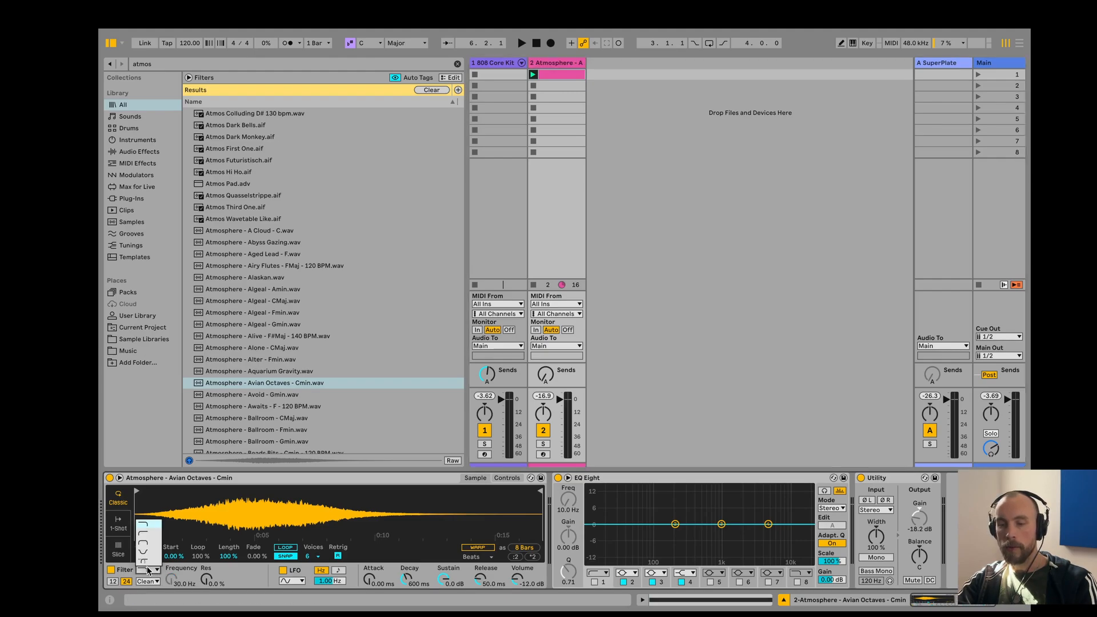
click(147, 543)
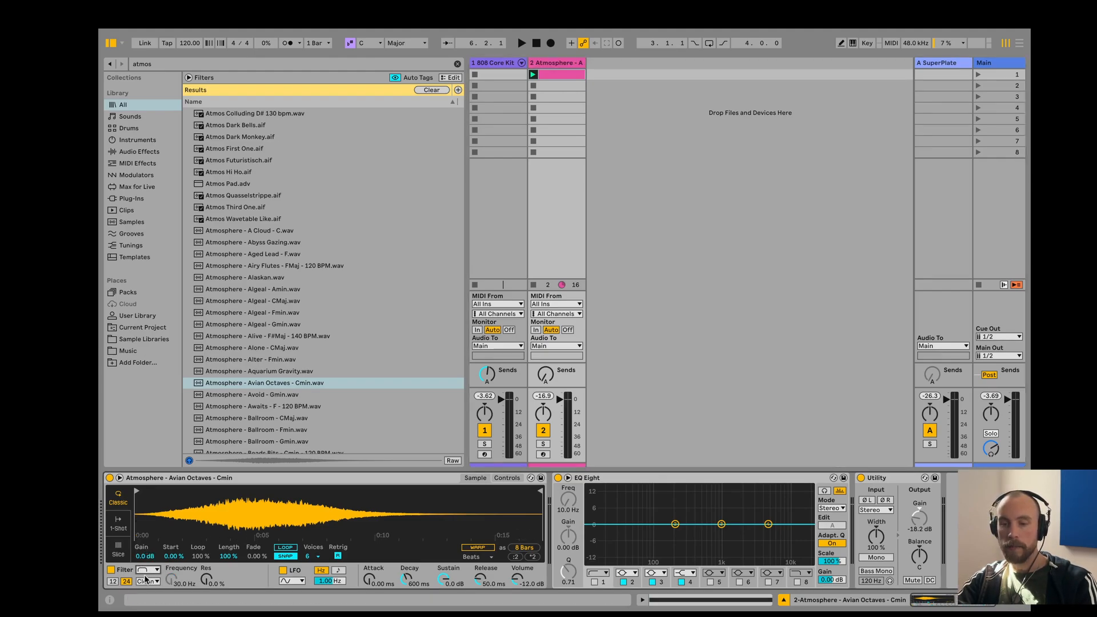
Set the Envelope Follower's Filter Freq mapping minimum to 50 % while the beat plays.
click(507, 63)
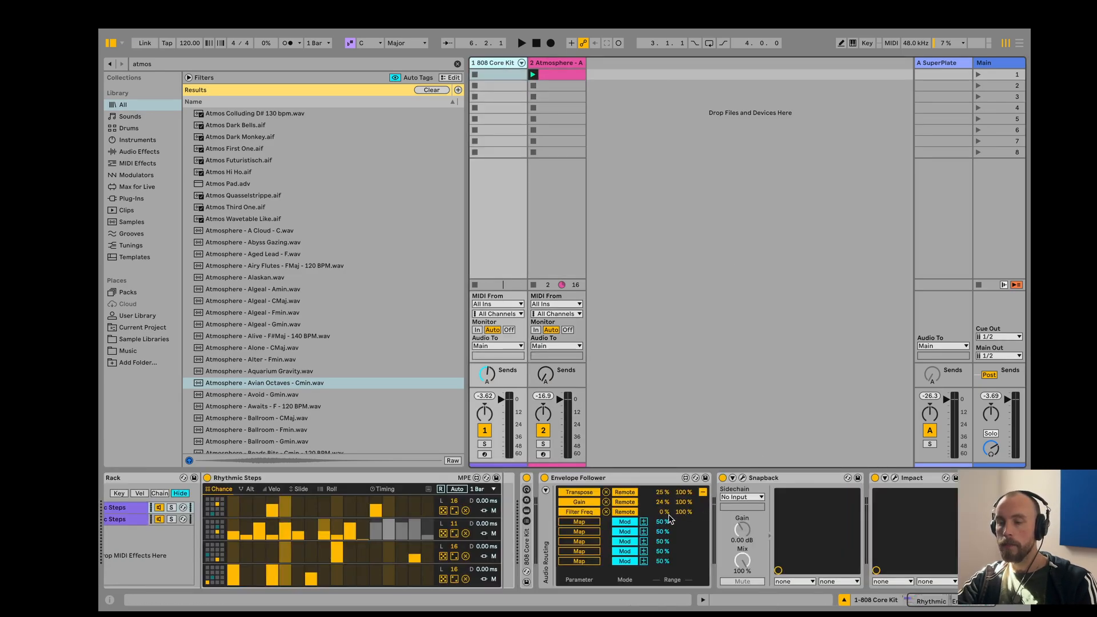
key(space)
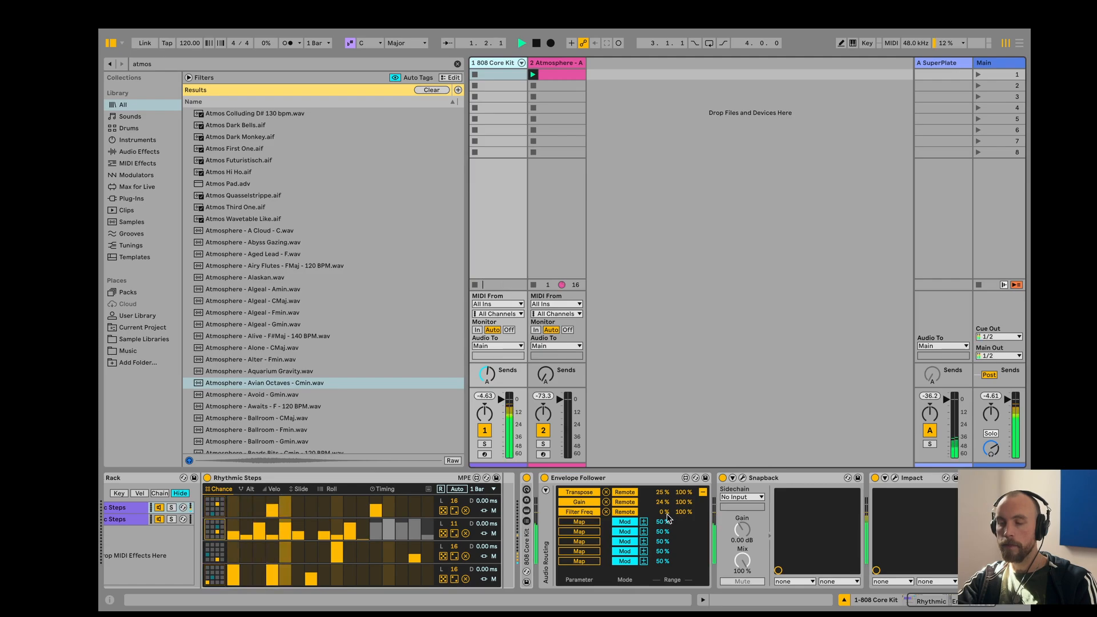
mouse_move(665, 515)
mouse_down()
mouse_move(665, 501)
mouse_move(651, 510)
mouse_up()
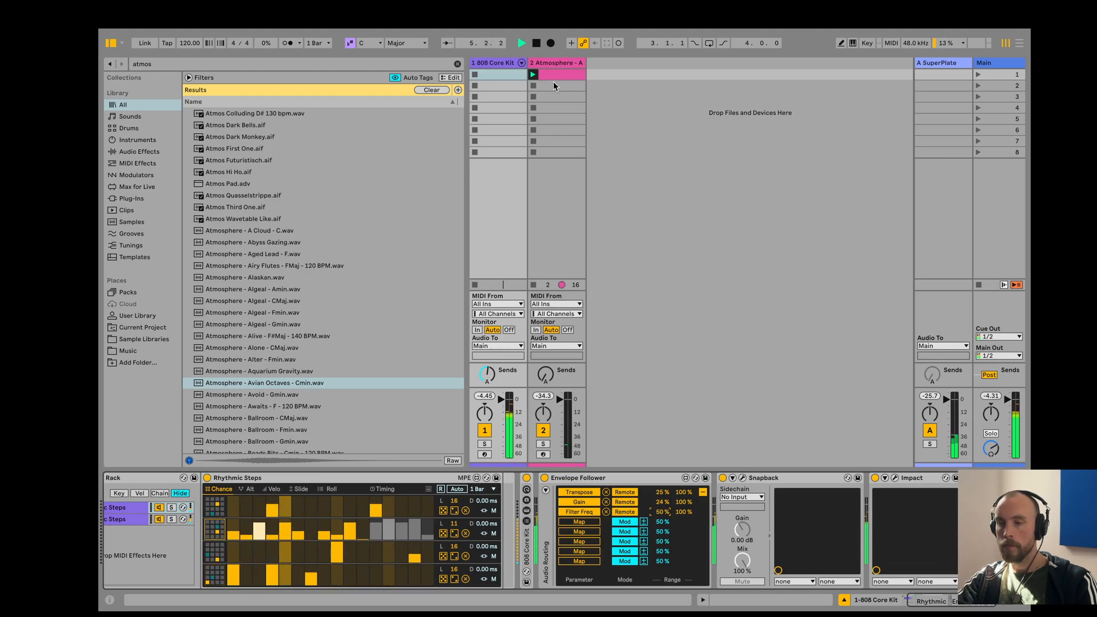
Set the atmosphere sampler's filter to a 12 dB slope and the OSR circuit, with Drive at 8.57 dB.
click(557, 64)
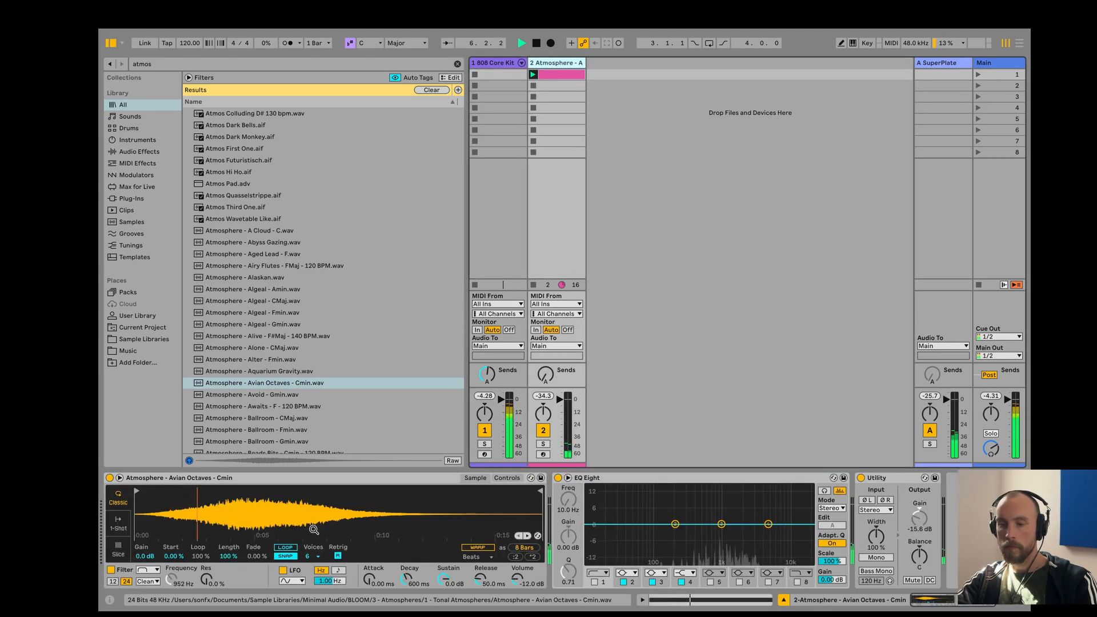
click(507, 478)
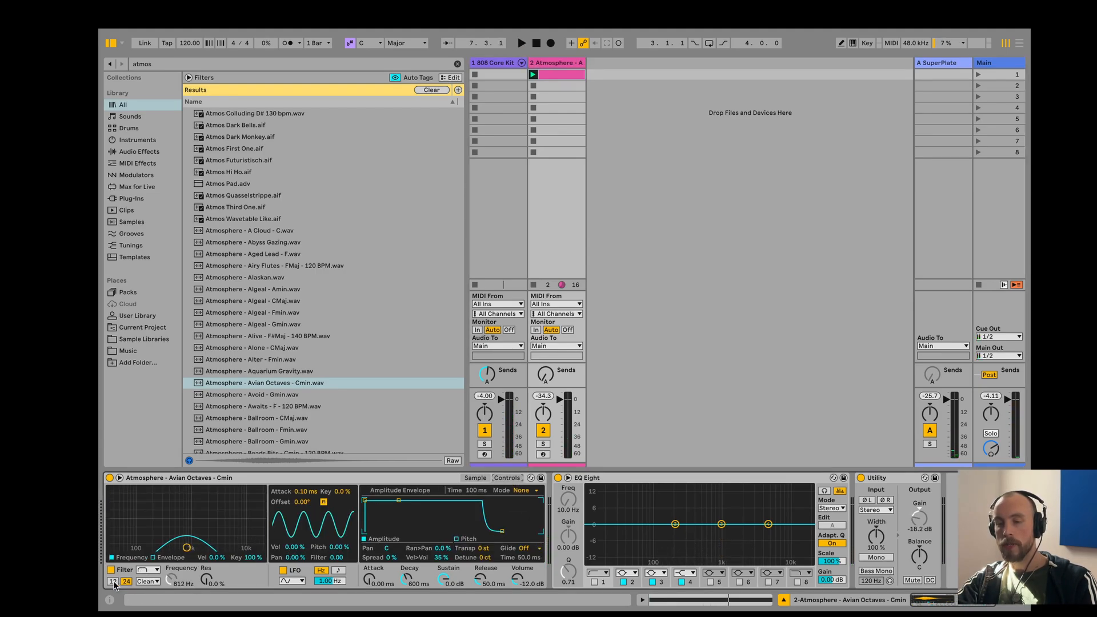
click(113, 581)
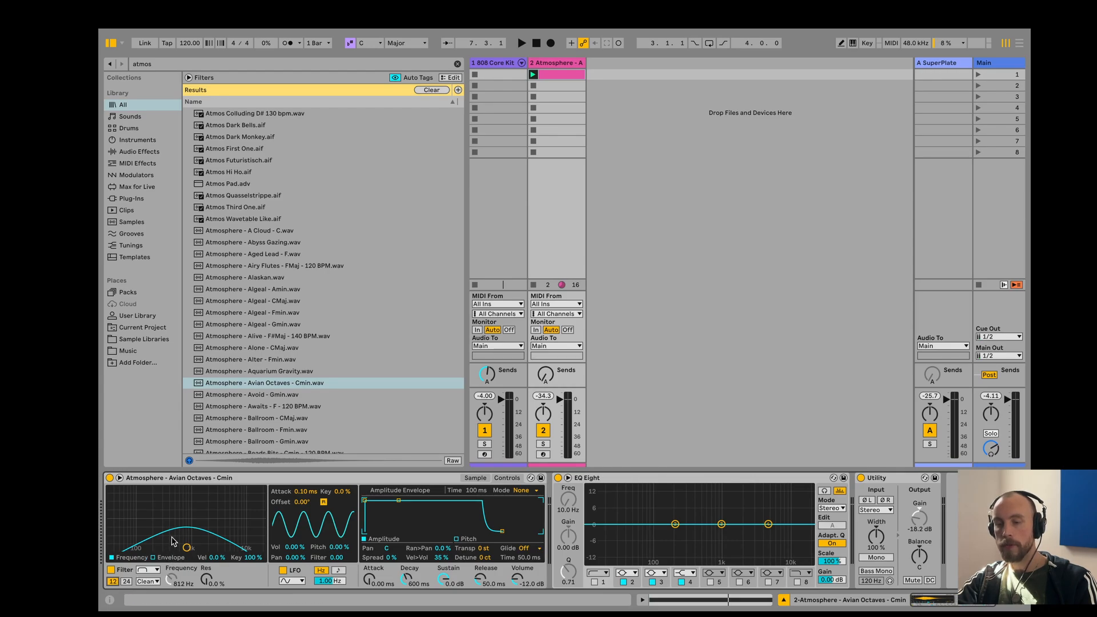
click(154, 582)
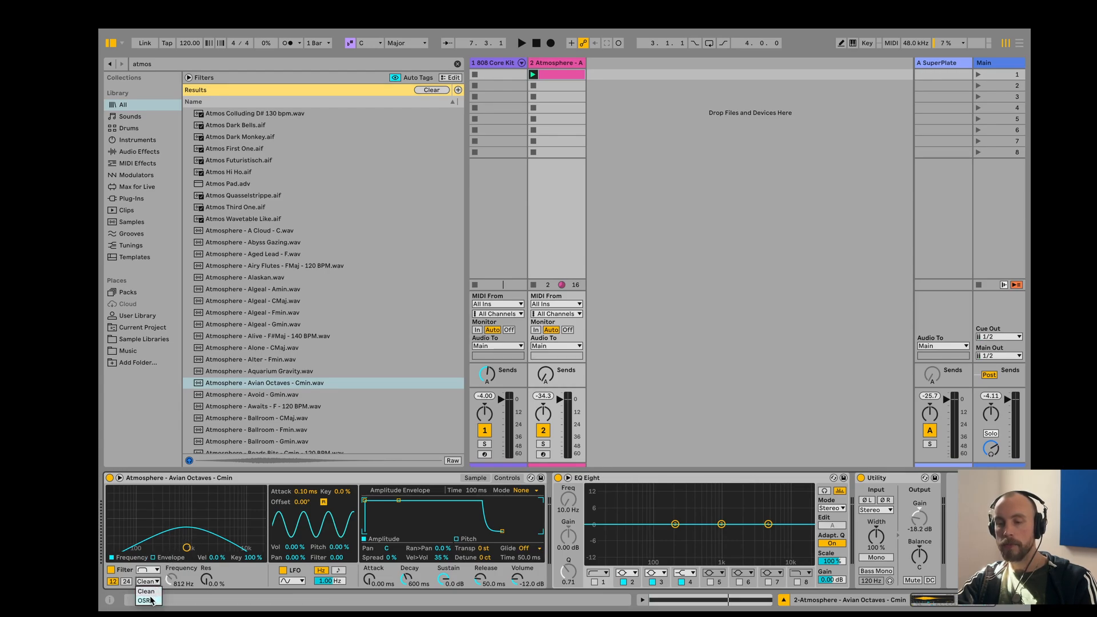
click(144, 600)
key(space)
drag(235, 579, 235, 550)
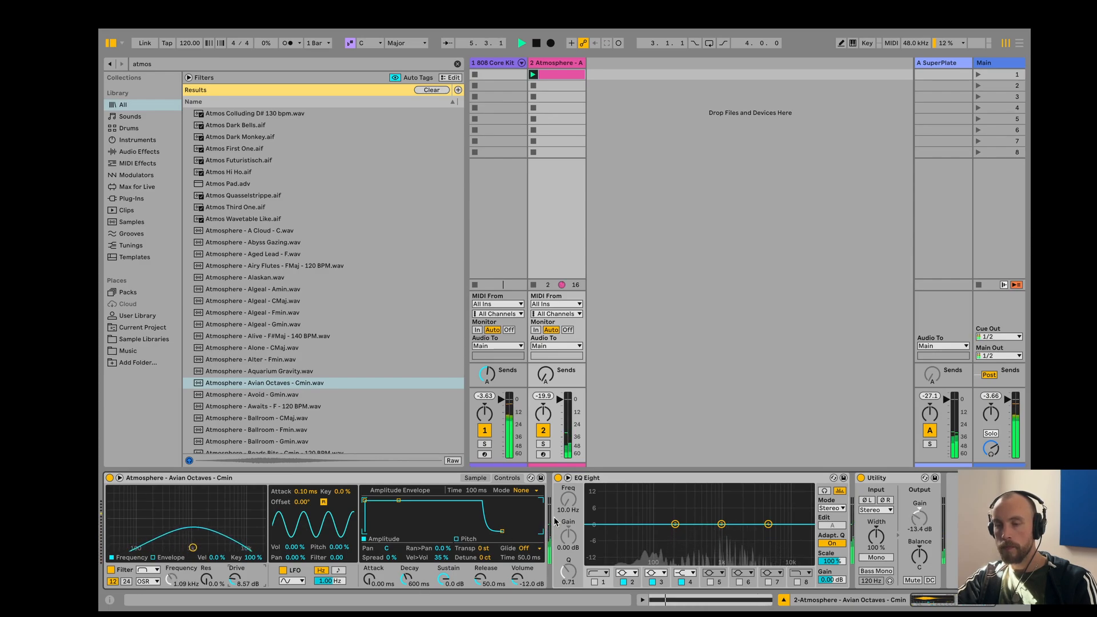
Raise the atmosphere track's send A to the SuperPlate return and audition the reverb.
drag(546, 374, 546, 369)
key(space)
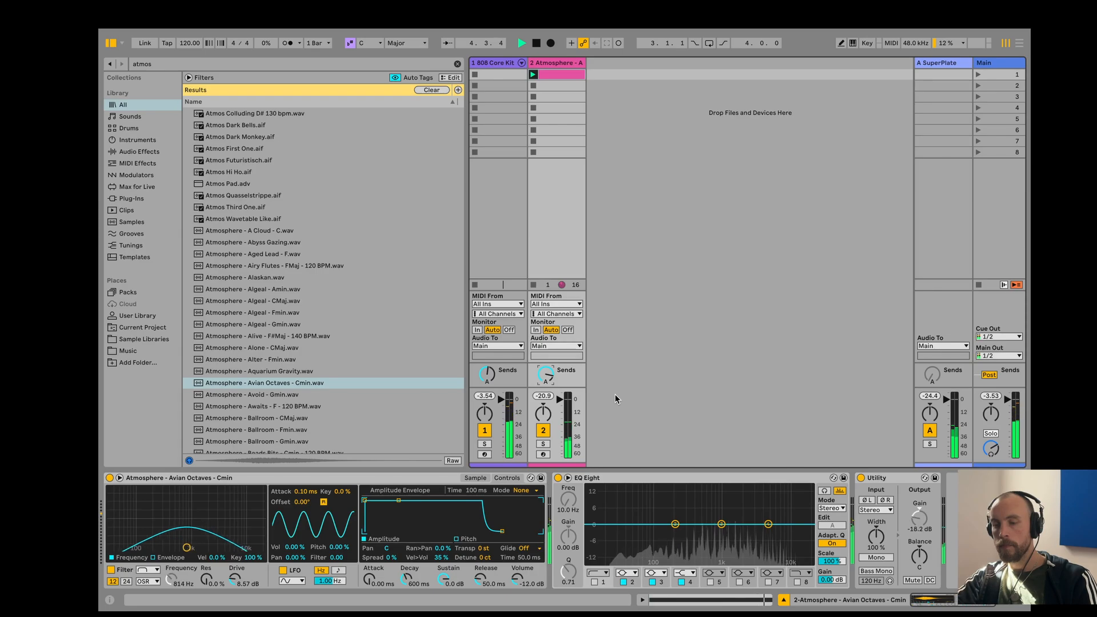
key(space)
Collapse the Envelope Follower's mapping list on the 808 Core Kit track and set its Delay to 1/4 during playback.
click(492, 64)
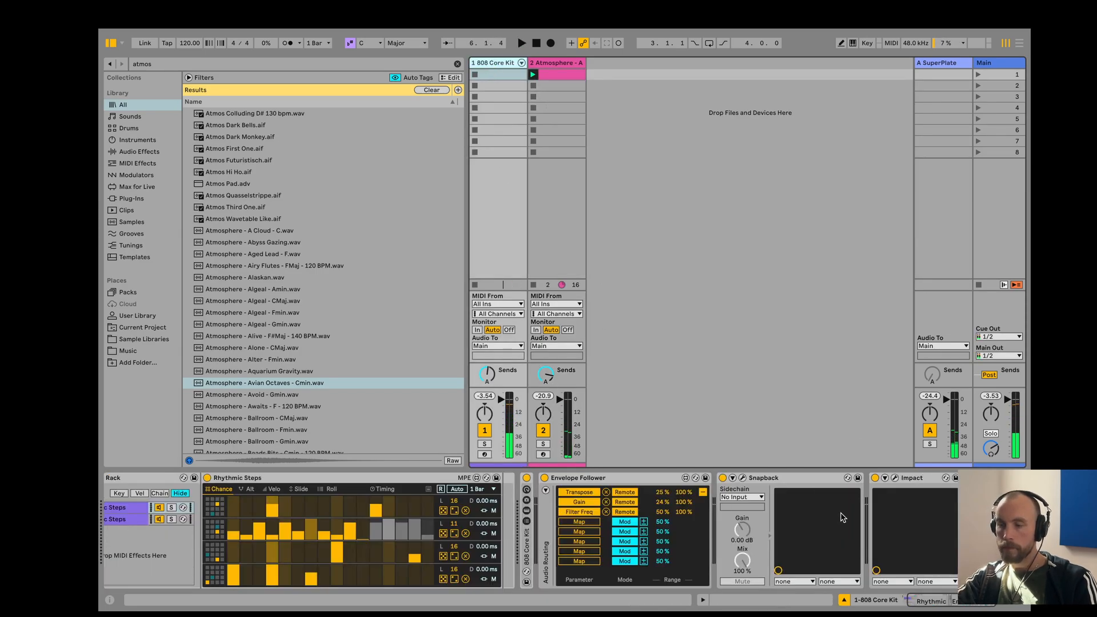
click(702, 493)
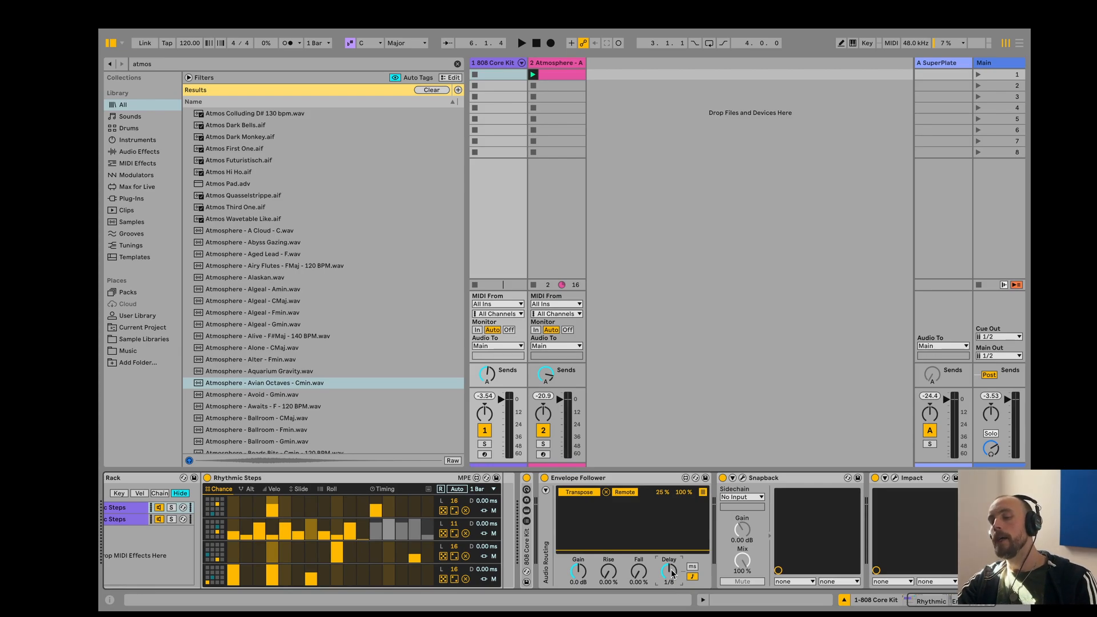
key(space)
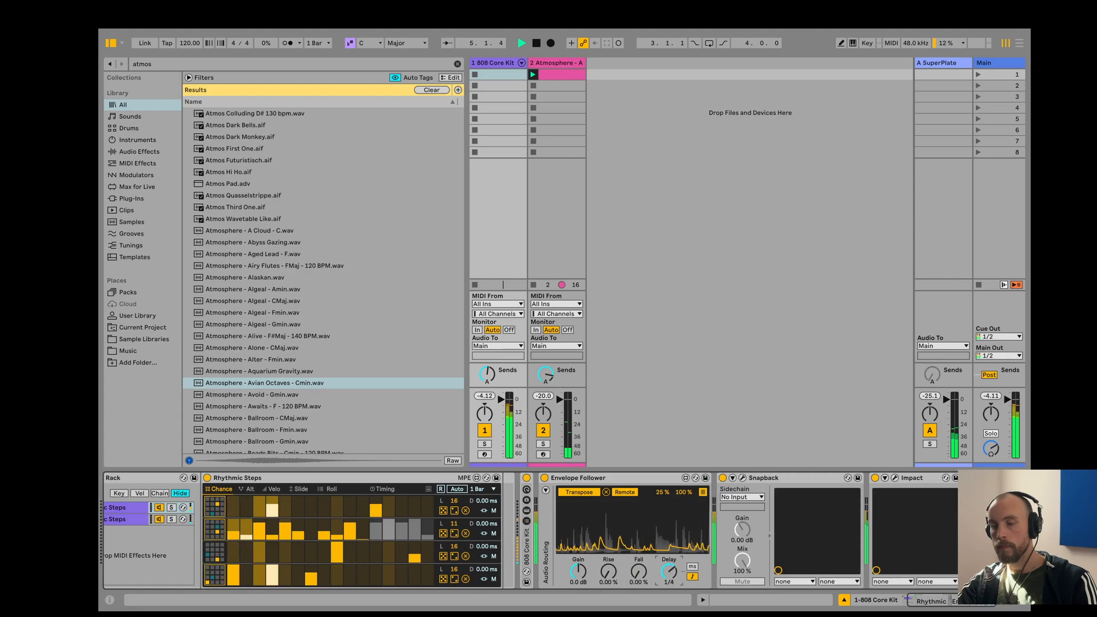
drag(668, 572, 668, 563)
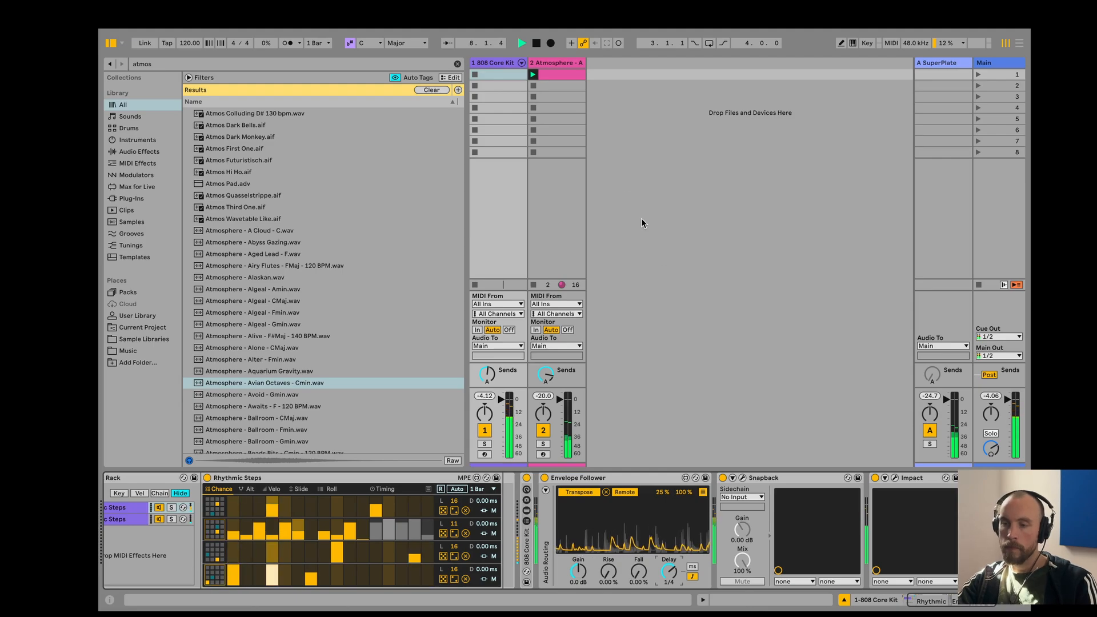
Stop playback and add an Echo device after the Utility on the atmosphere track.
click(560, 63)
key(space)
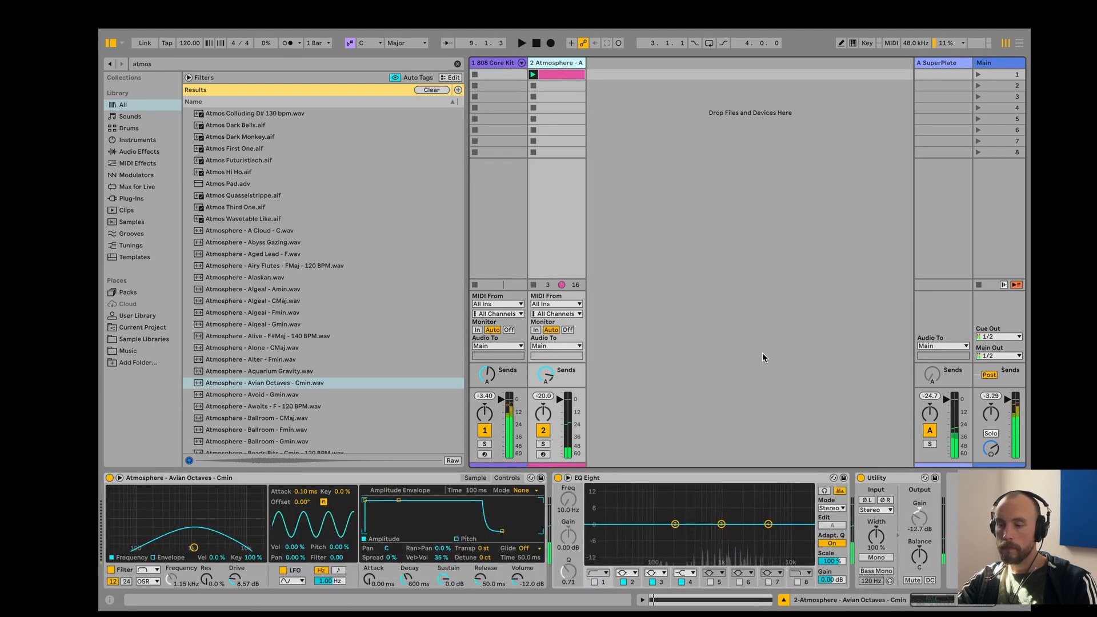
key(ctrl+f)
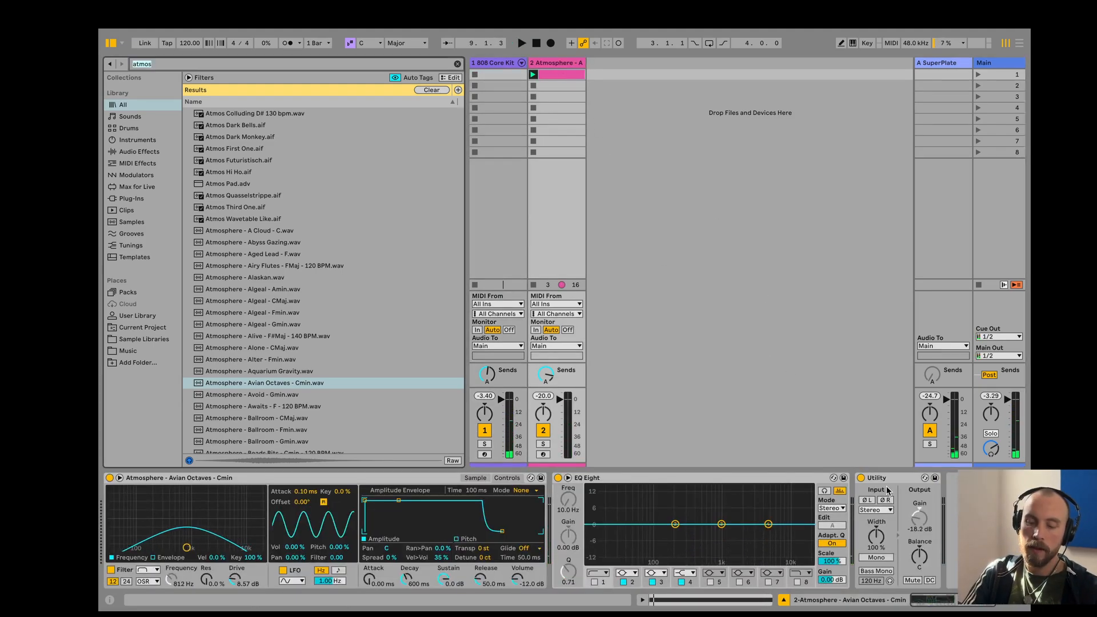
text(echo)
key(Down)
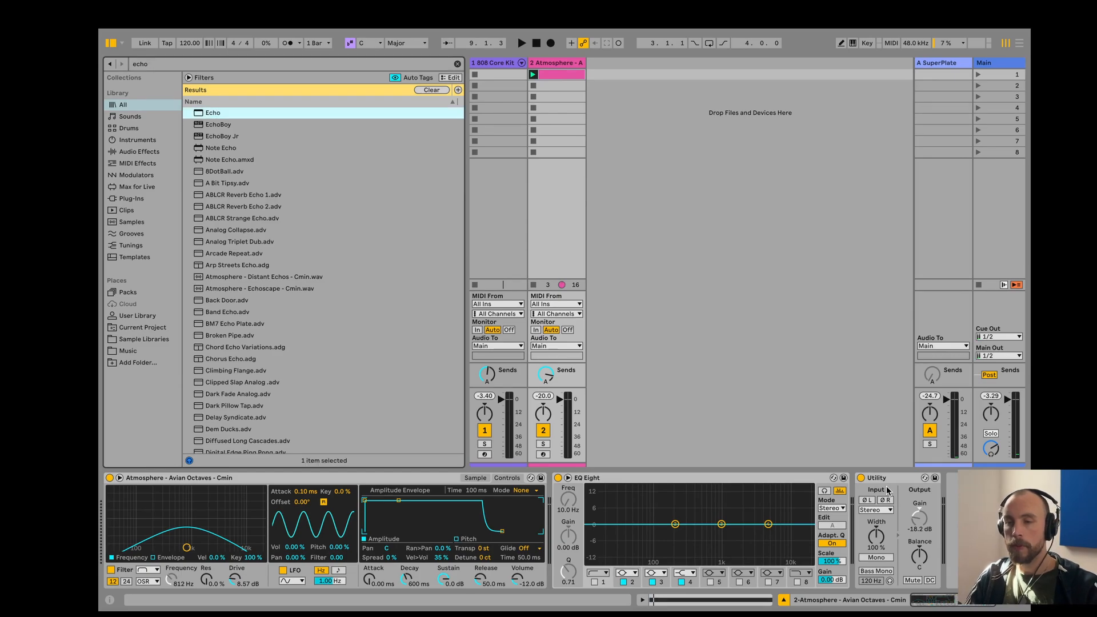
key(Return)
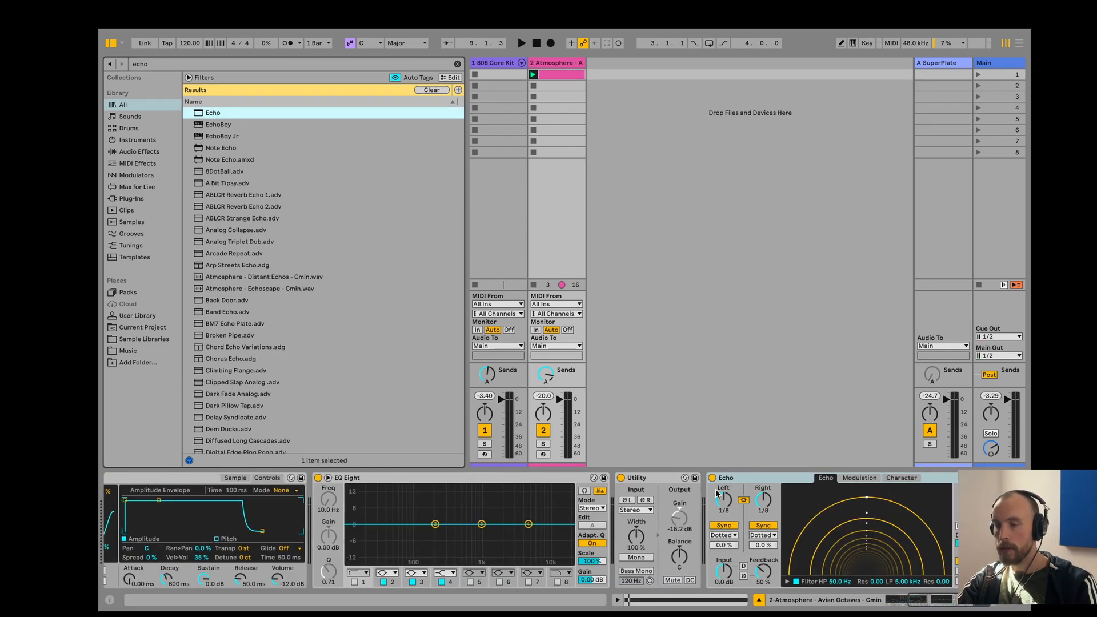
Mute the 808 Core Kit track and set Echo's left offset to 3.6 % and right offset to -1.0 %.
click(483, 433)
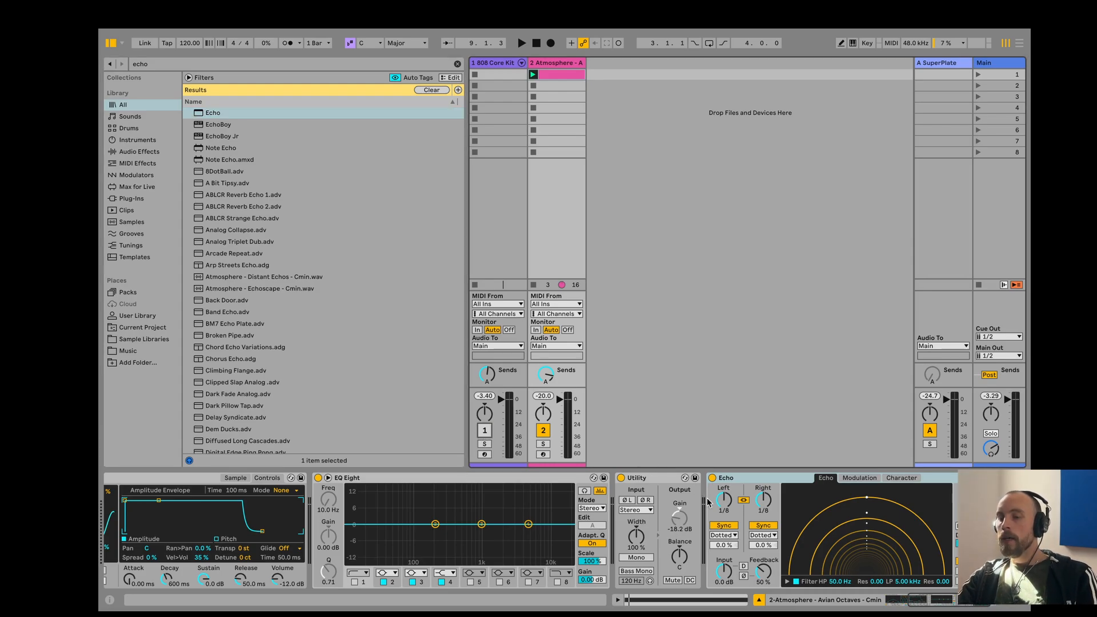
drag(731, 547, 732, 549)
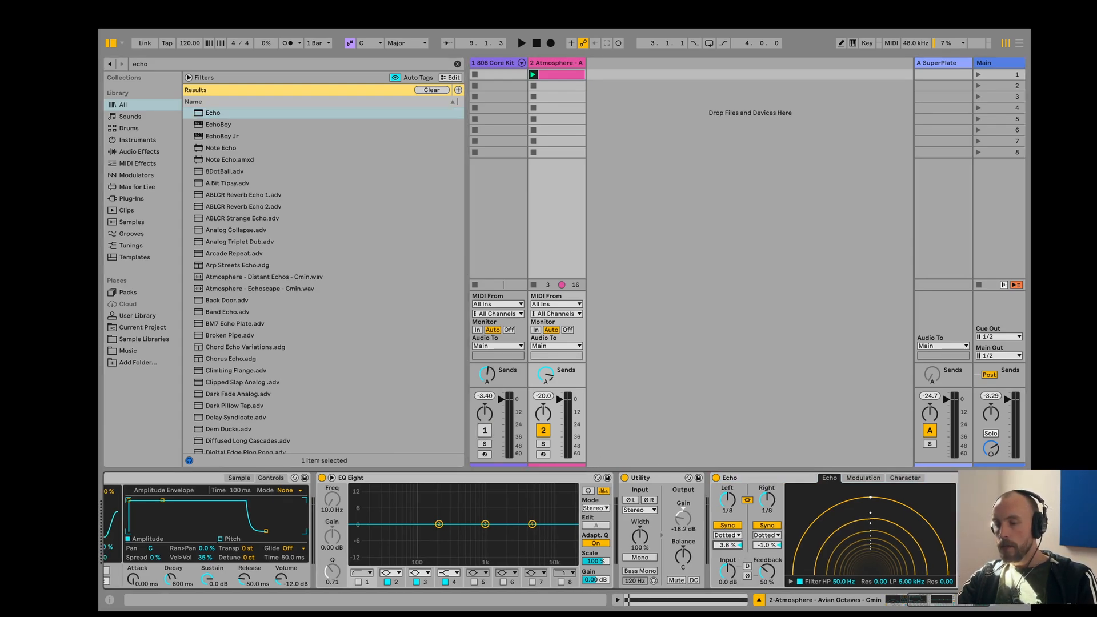
Show Echo's filter curve and set its high-pass to 149 Hz and low-pass to 3.23 kHz with 0.24 resonance during playback.
click(790, 581)
key(space)
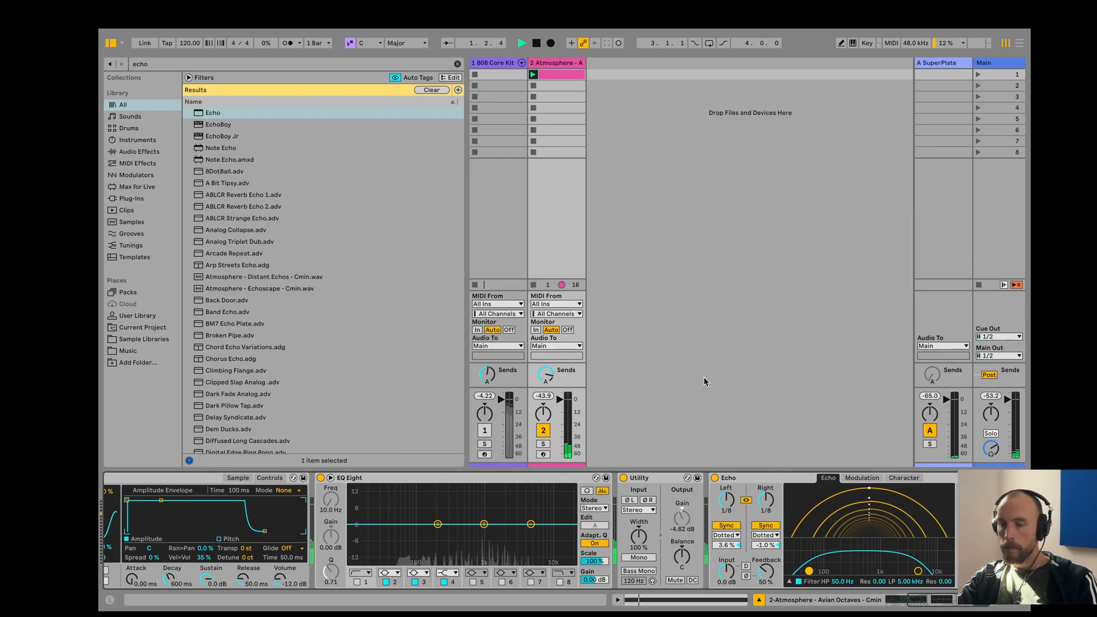
drag(809, 572, 826, 571)
scroll(826, 571, right, 3)
drag(759, 571, 769, 571)
drag(851, 570, 841, 547)
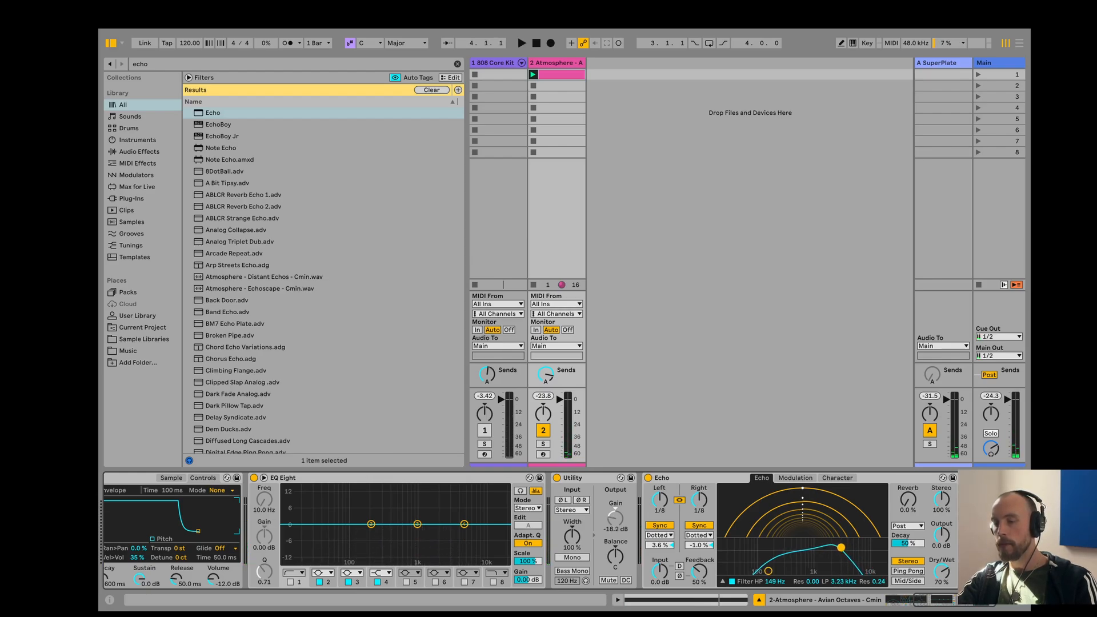
Switch Echo to Ping Pong mode and set its low-pass to 2.57 kHz with 0.28 resonance during playback.
key(space)
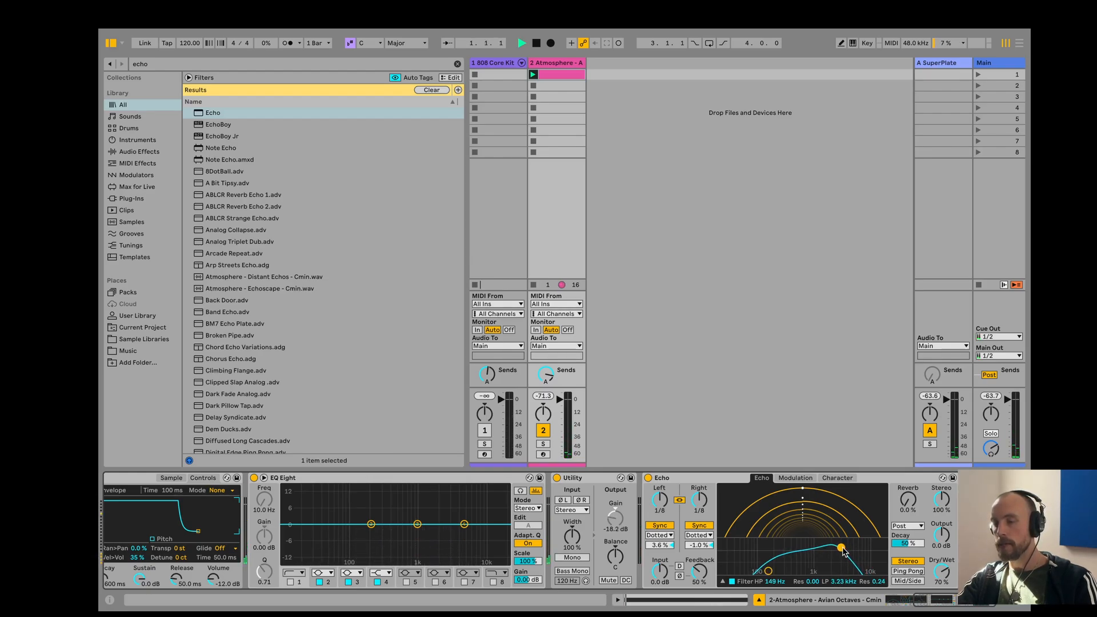
click(906, 570)
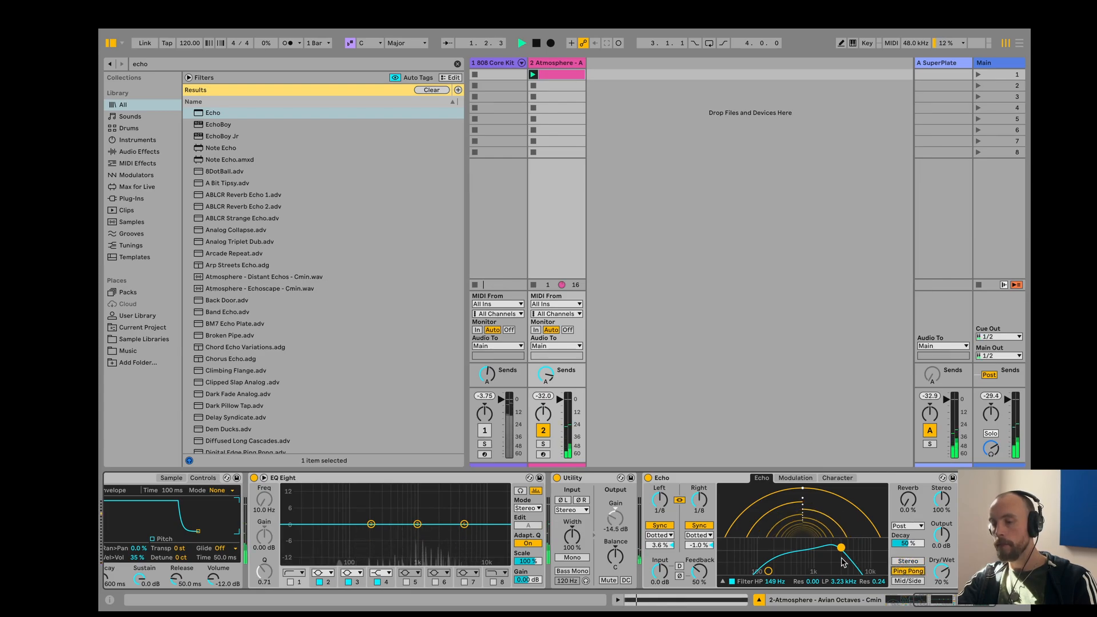
click(879, 582)
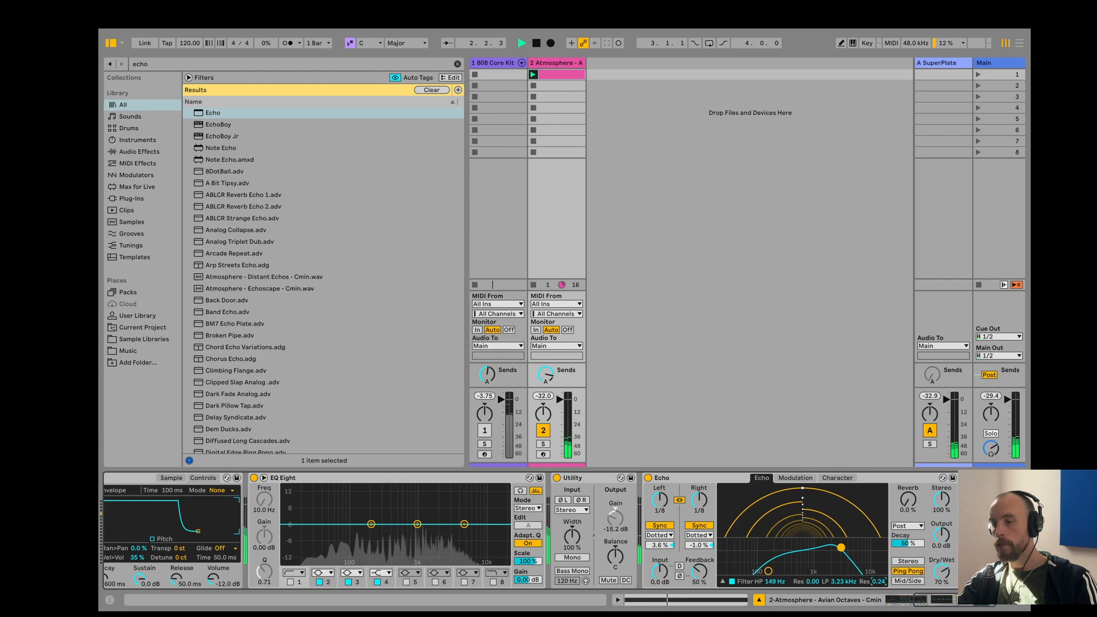
drag(879, 581, 845, 586)
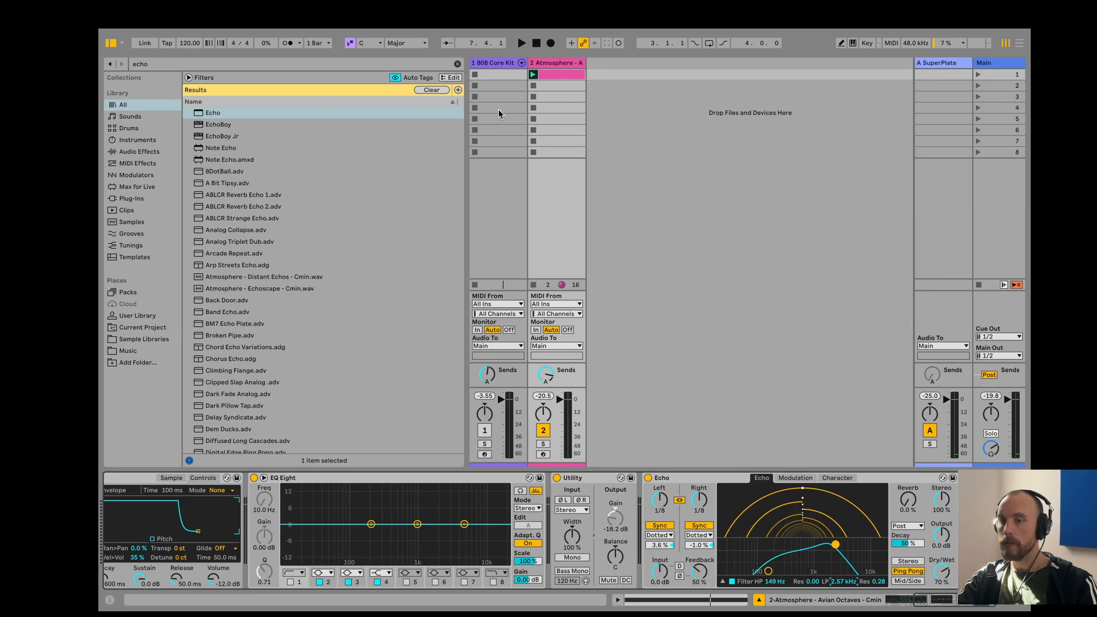
Map the fourth Envelope Follower slot on the 808 Core Kit track to the low-pass frequency of the atmosphere track's Echo.
click(490, 64)
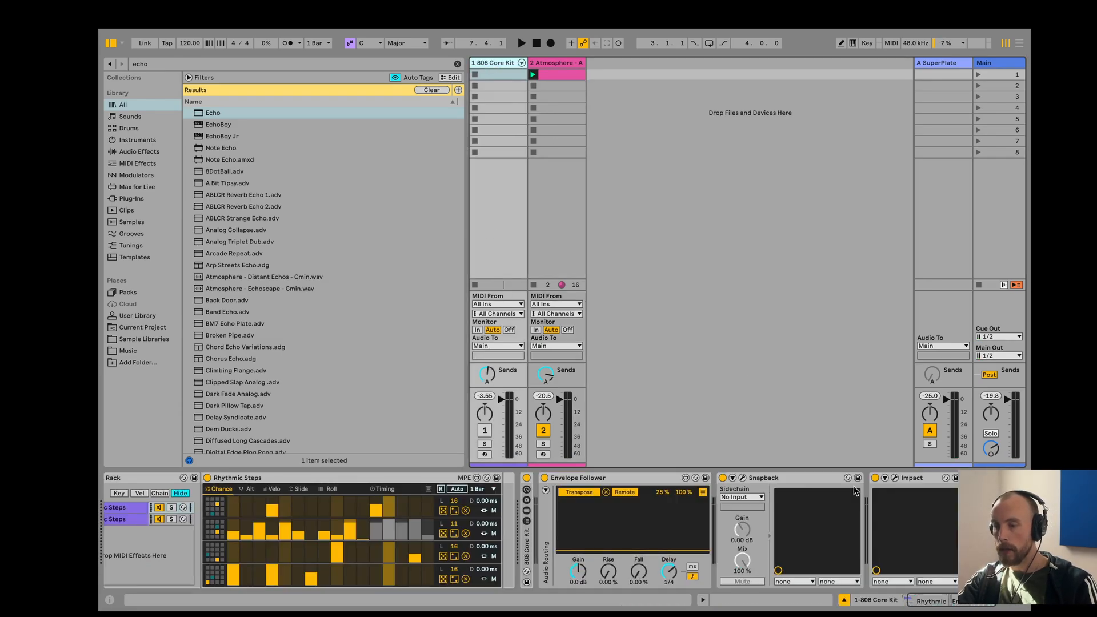
click(702, 492)
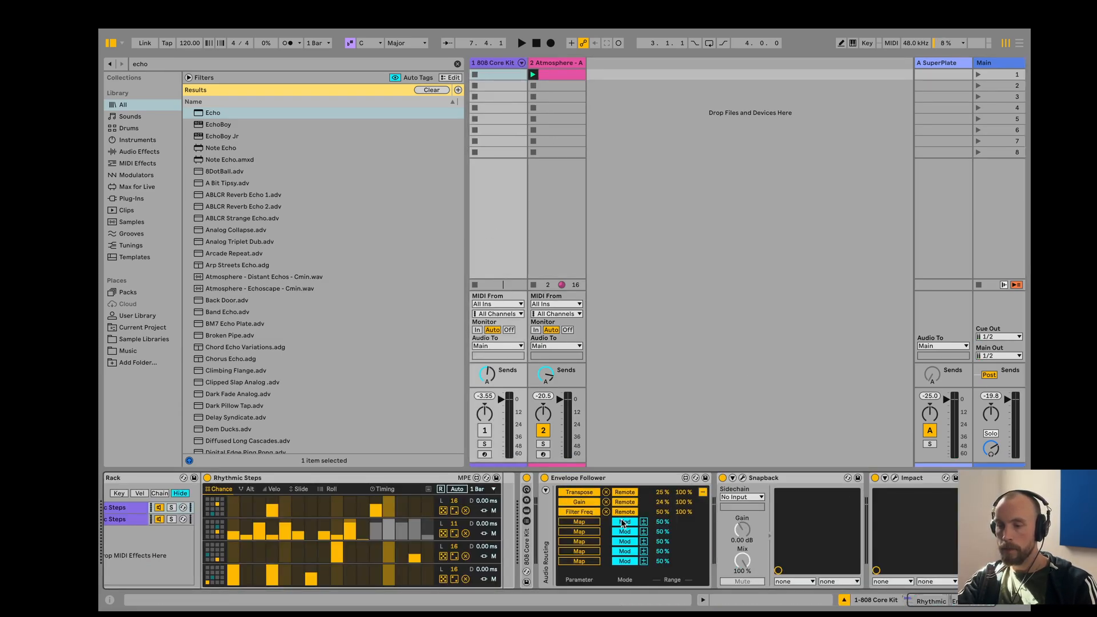
click(591, 522)
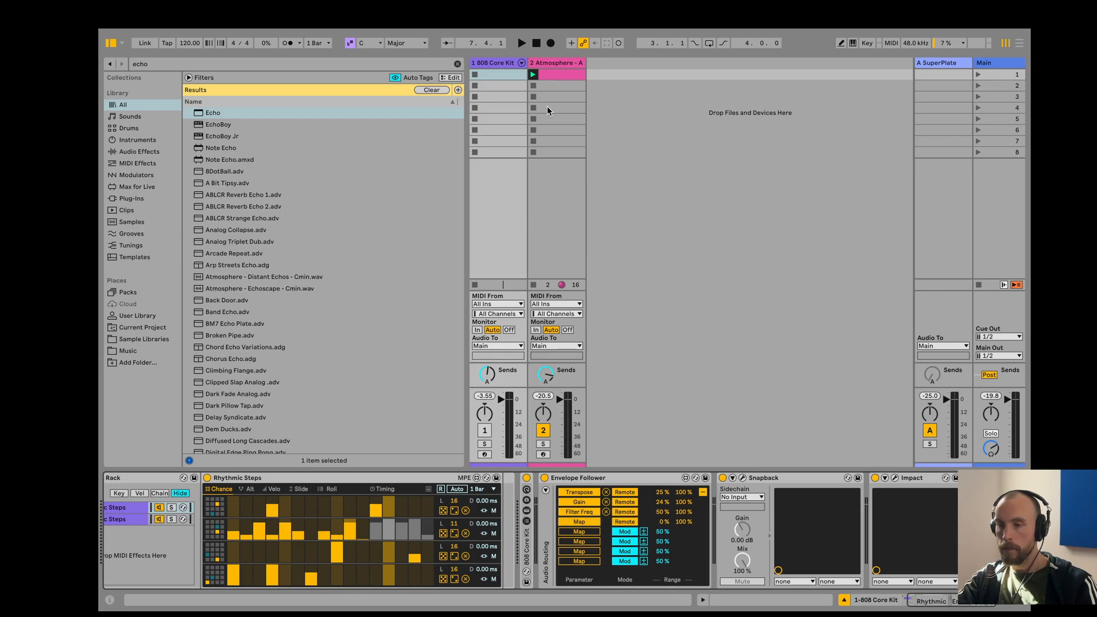
click(560, 66)
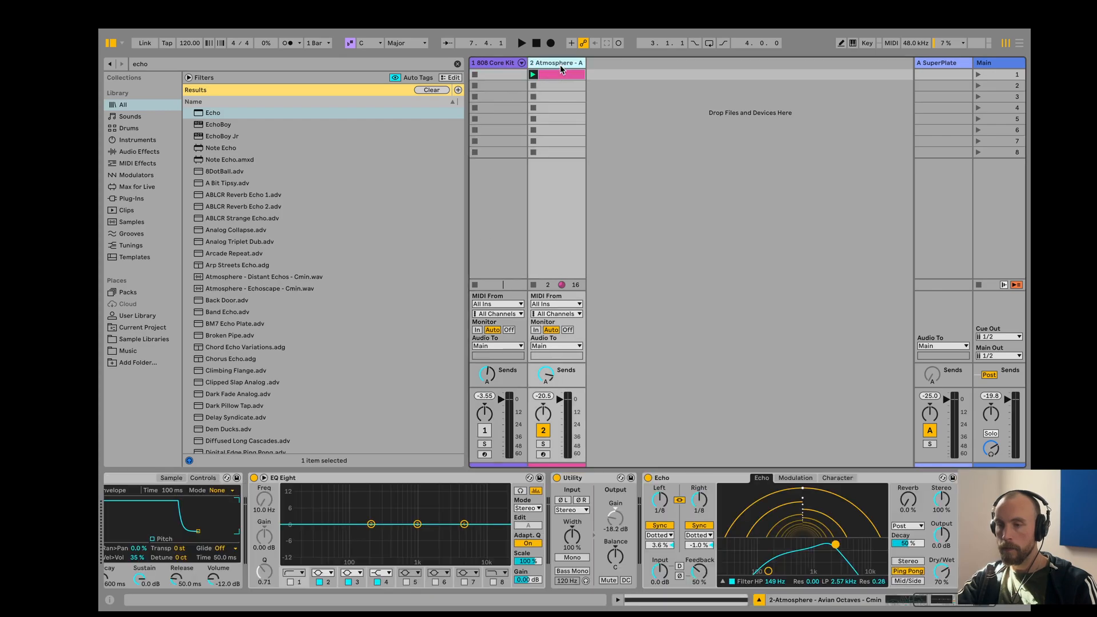
click(840, 582)
Set the Envelope Follower's LP Freq mapping minimum to 70 % during playback.
click(499, 65)
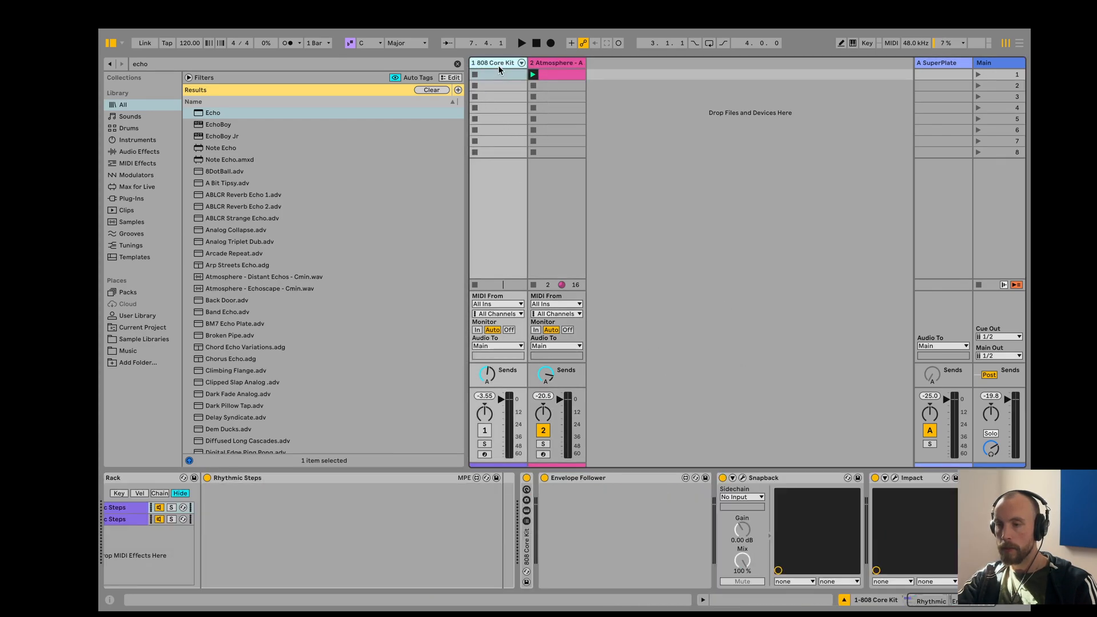
key(space)
drag(662, 524, 661, 483)
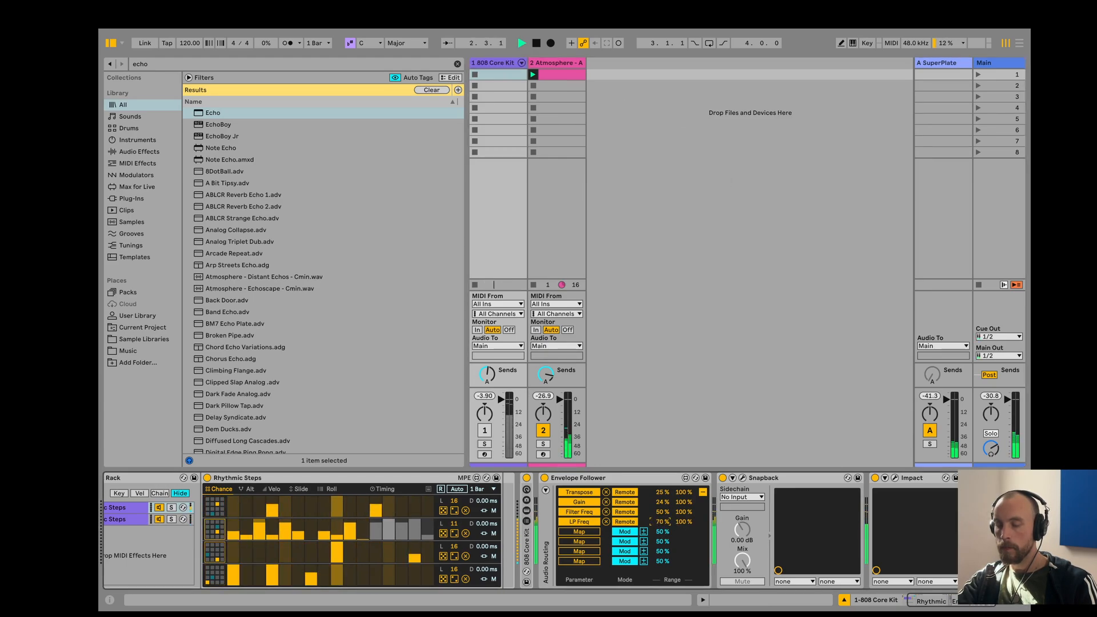
Set Echo's low-pass resonance to 0.29 and its right offset to -3.6 %, then stop playback.
click(559, 64)
drag(878, 580, 878, 571)
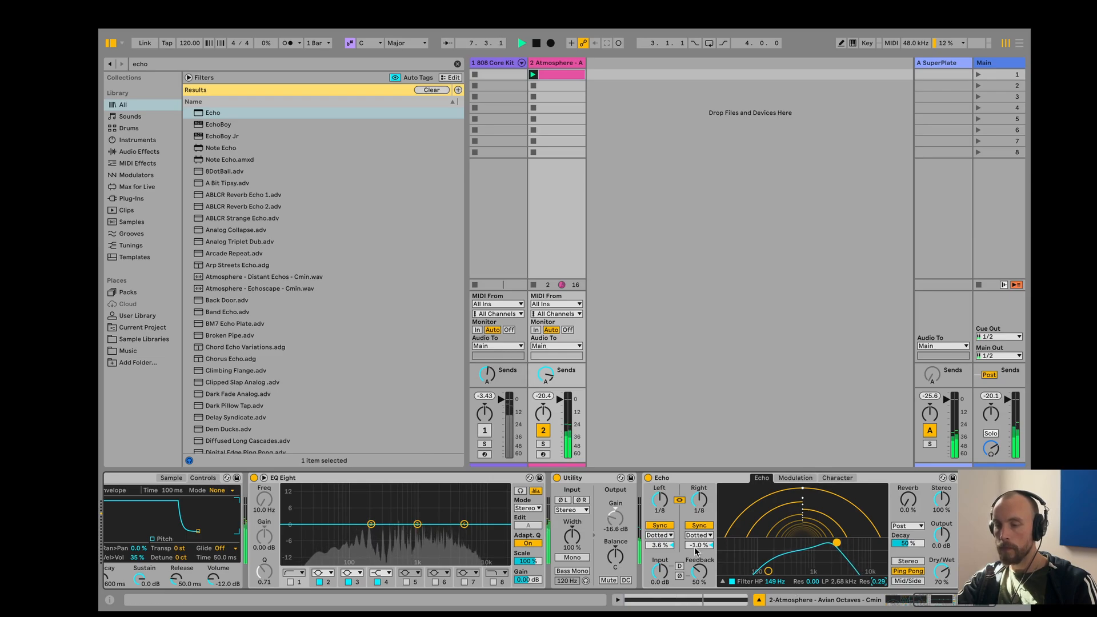
drag(699, 546, 698, 549)
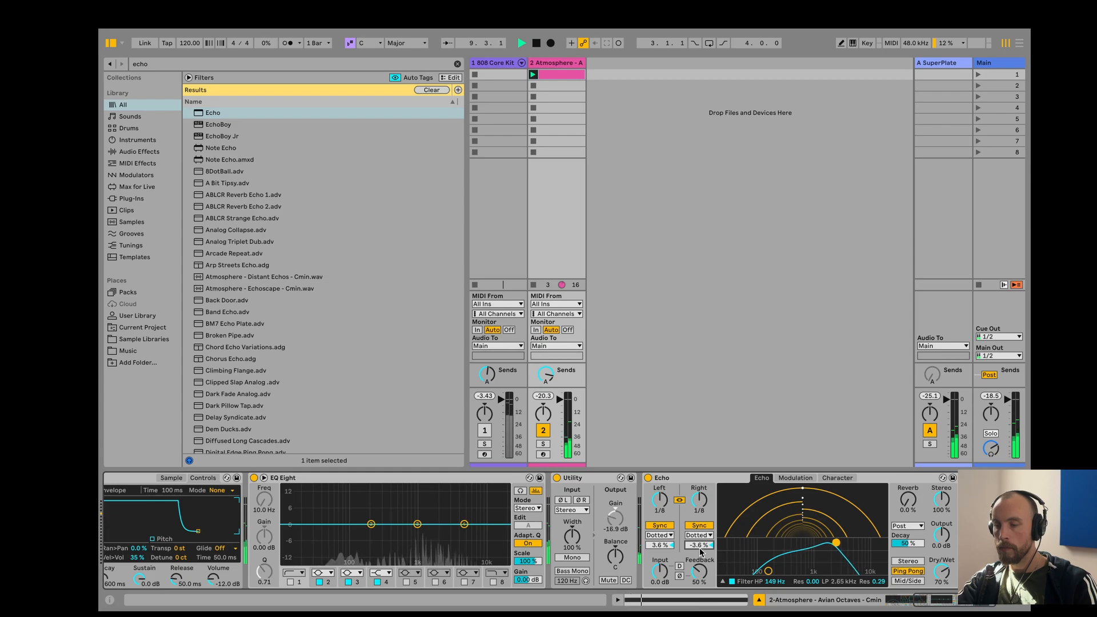
key(space)
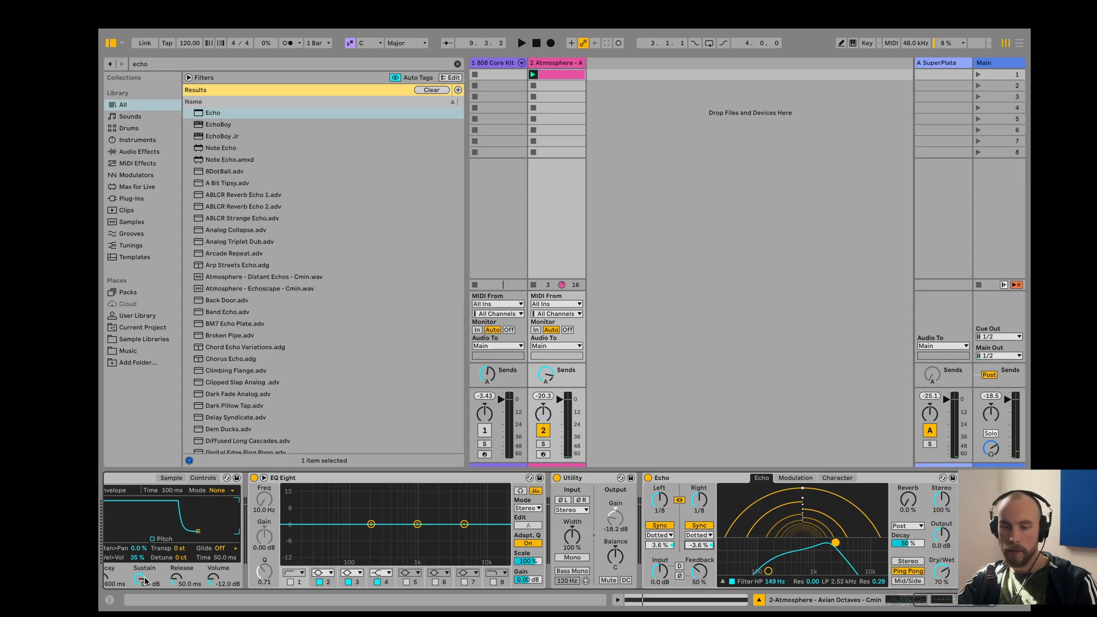
click(110, 598)
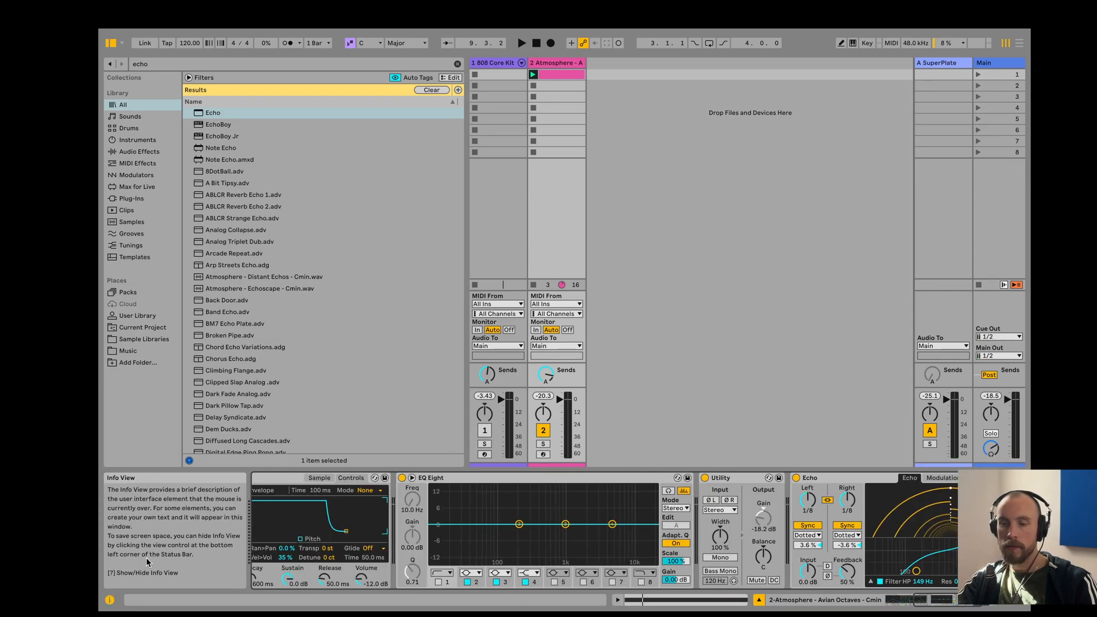
click(110, 599)
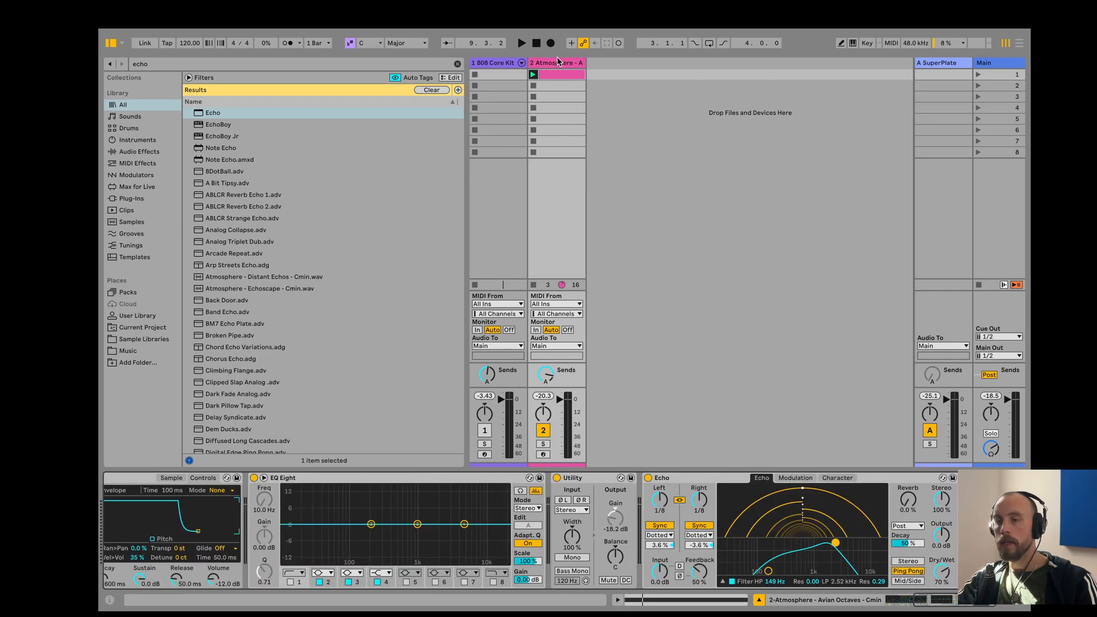
click(553, 66)
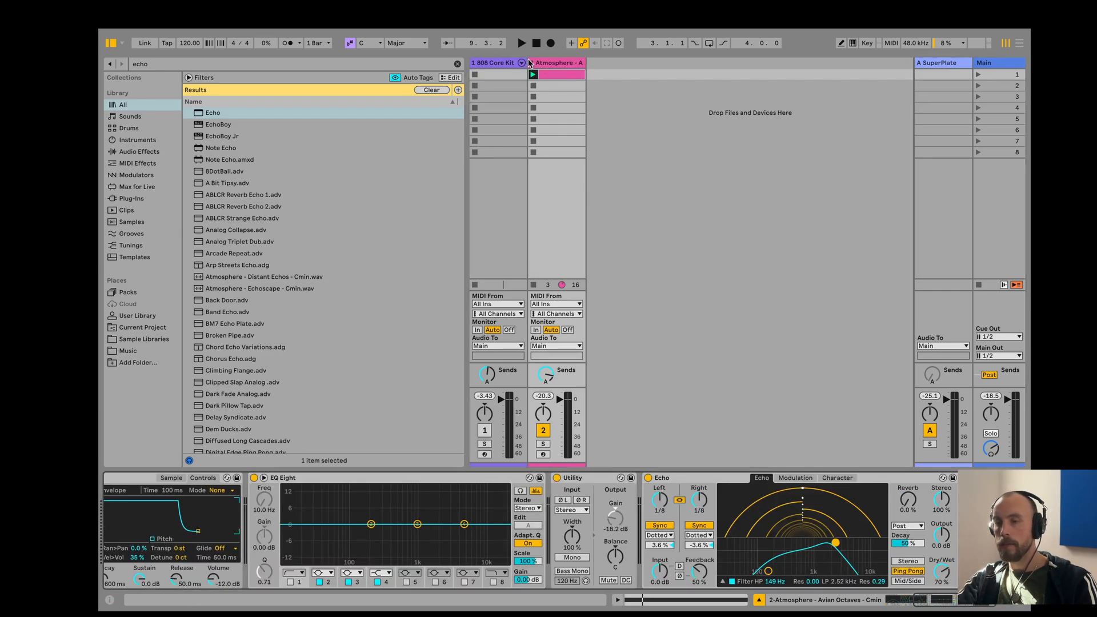
Map the fifth Envelope Follower slot on the 808 Core Kit track to Echo's right offset on the atmosphere track.
click(504, 64)
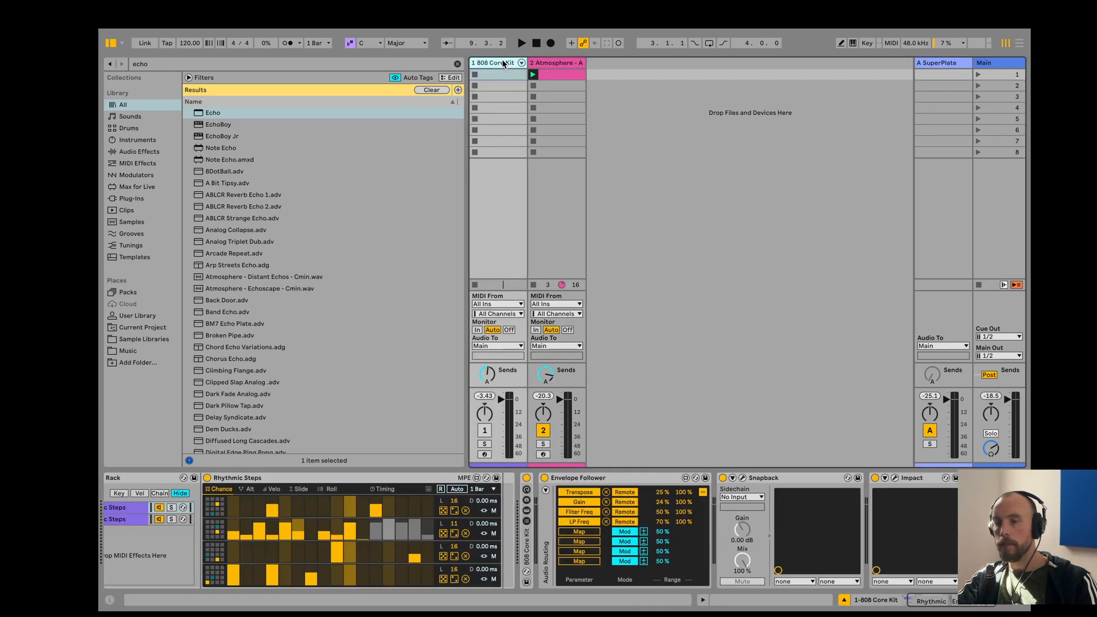
click(644, 535)
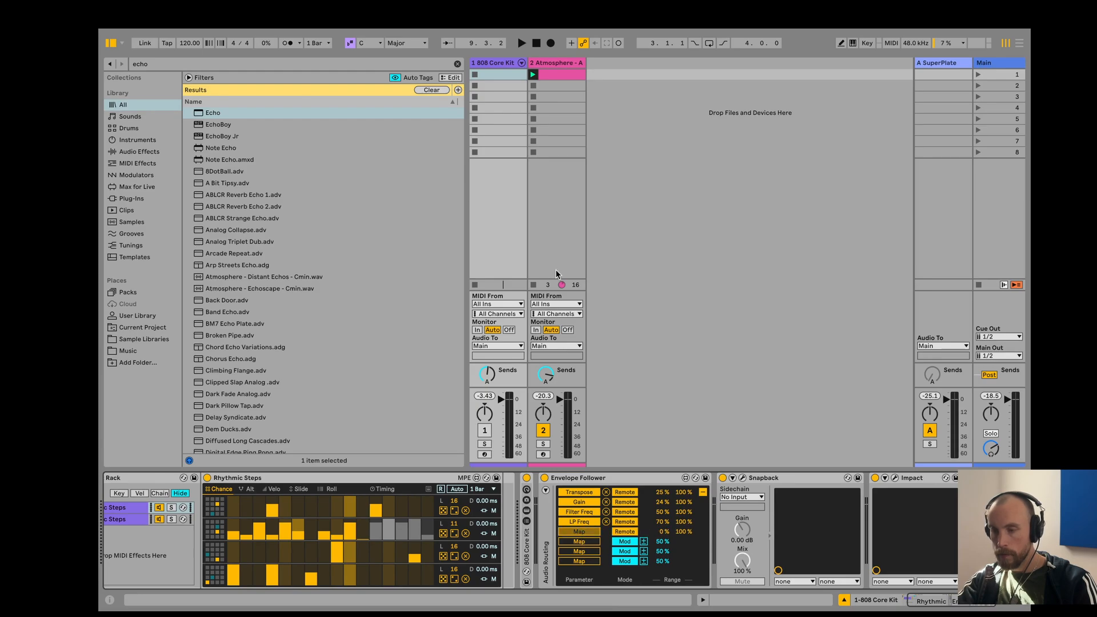
click(566, 64)
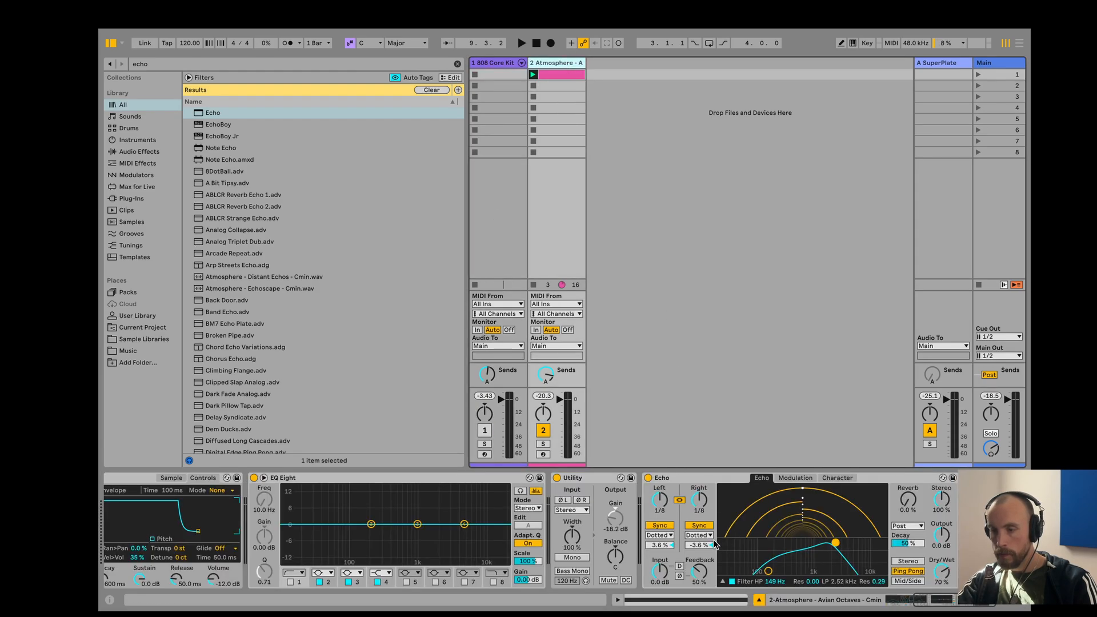
click(696, 548)
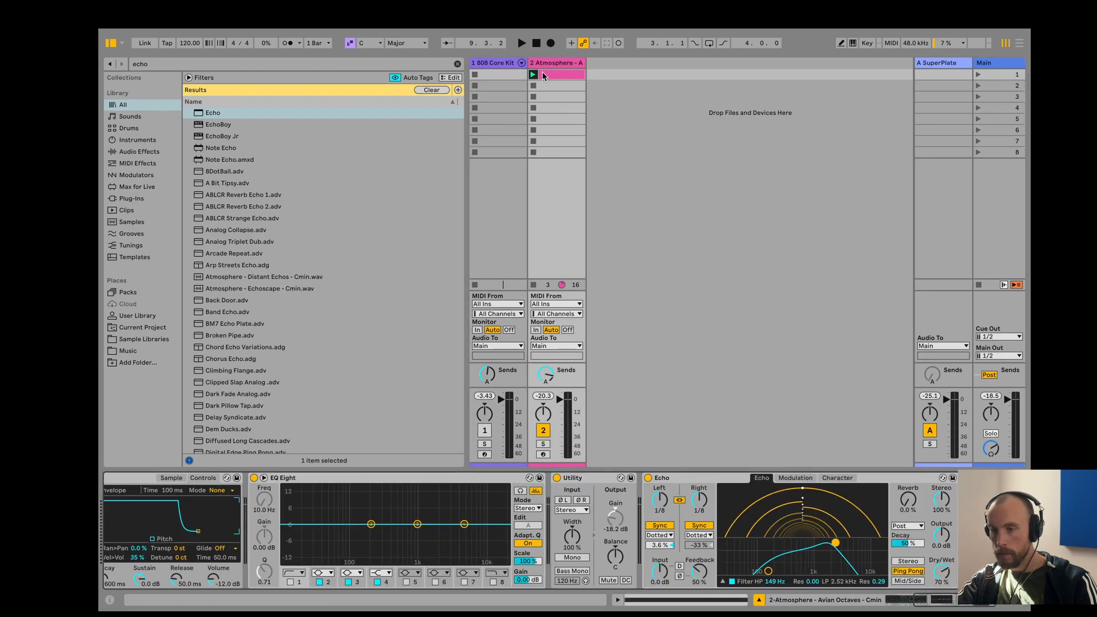
Set the R Offset mapping's minimum to 83 % and check the modulated Echo during playback.
click(497, 64)
drag(664, 533, 663, 515)
key(space)
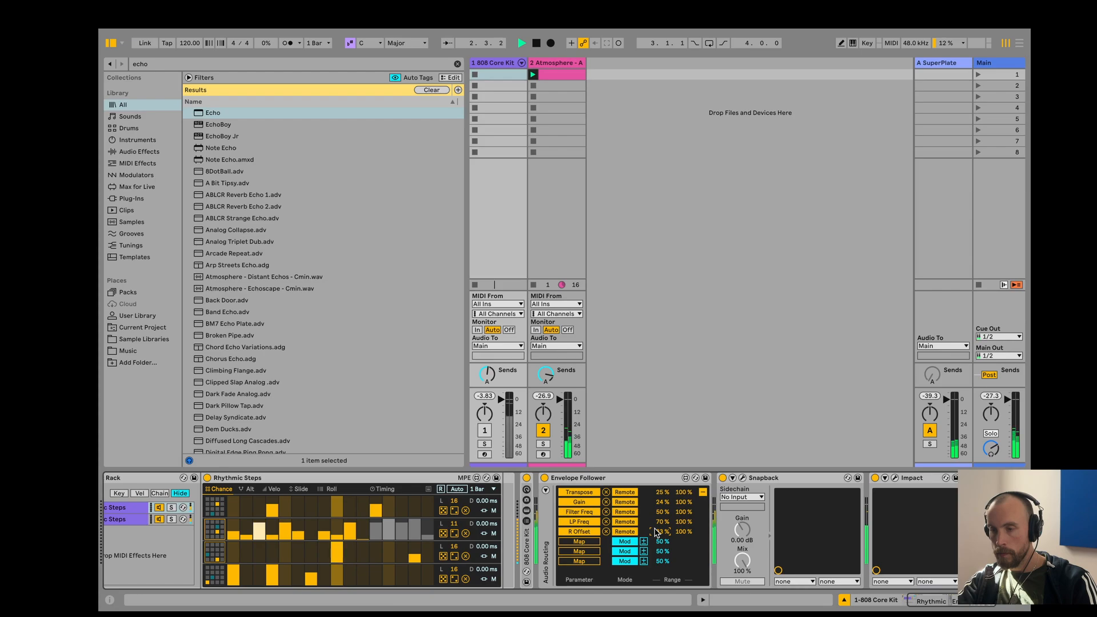
click(568, 62)
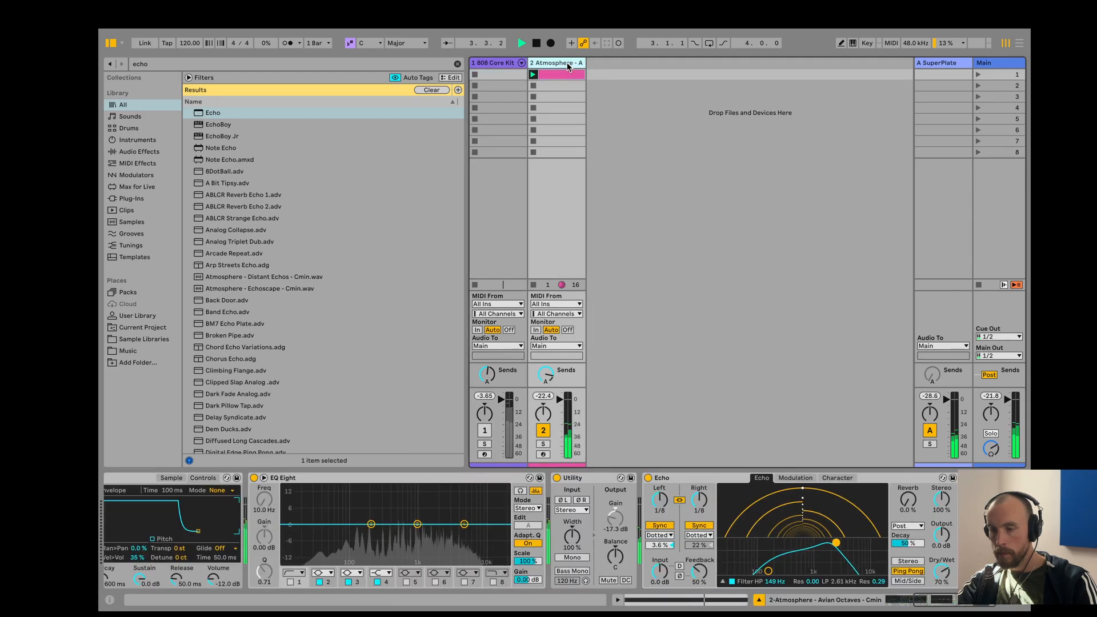
Set the R Offset mapping's maximum to 73 % and audition the atmosphere track's Echo.
click(499, 63)
drag(684, 532, 684, 546)
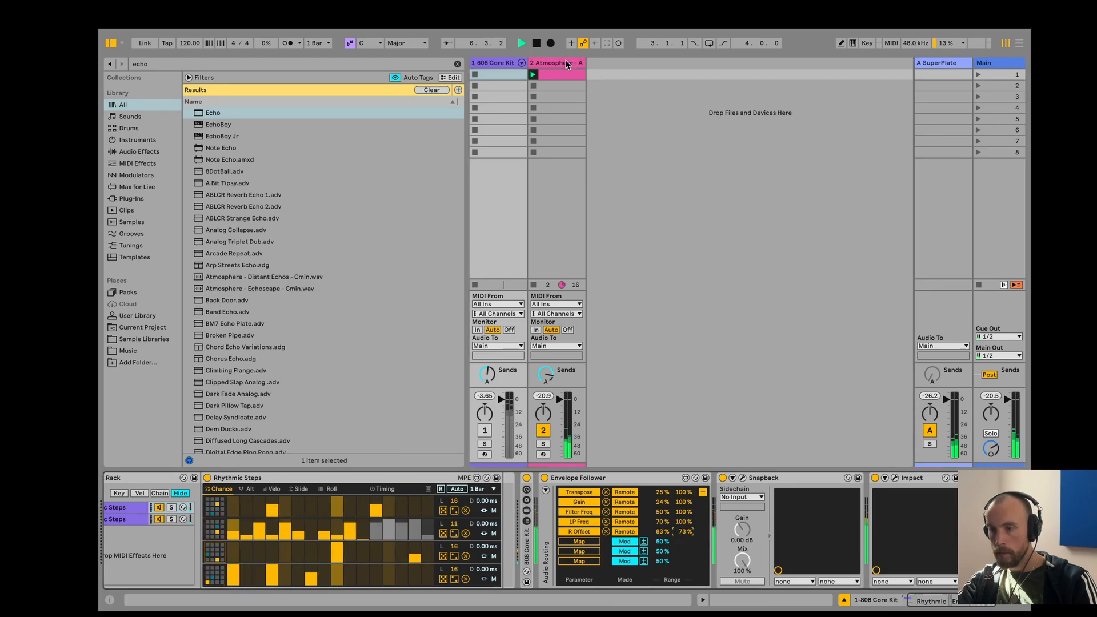
click(568, 63)
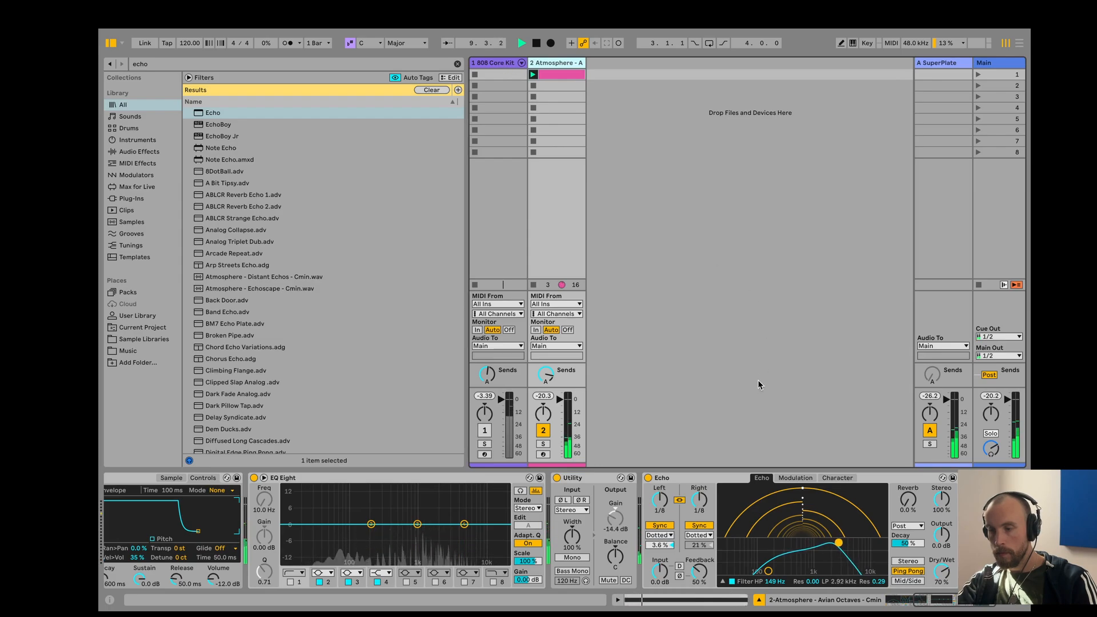
key(space)
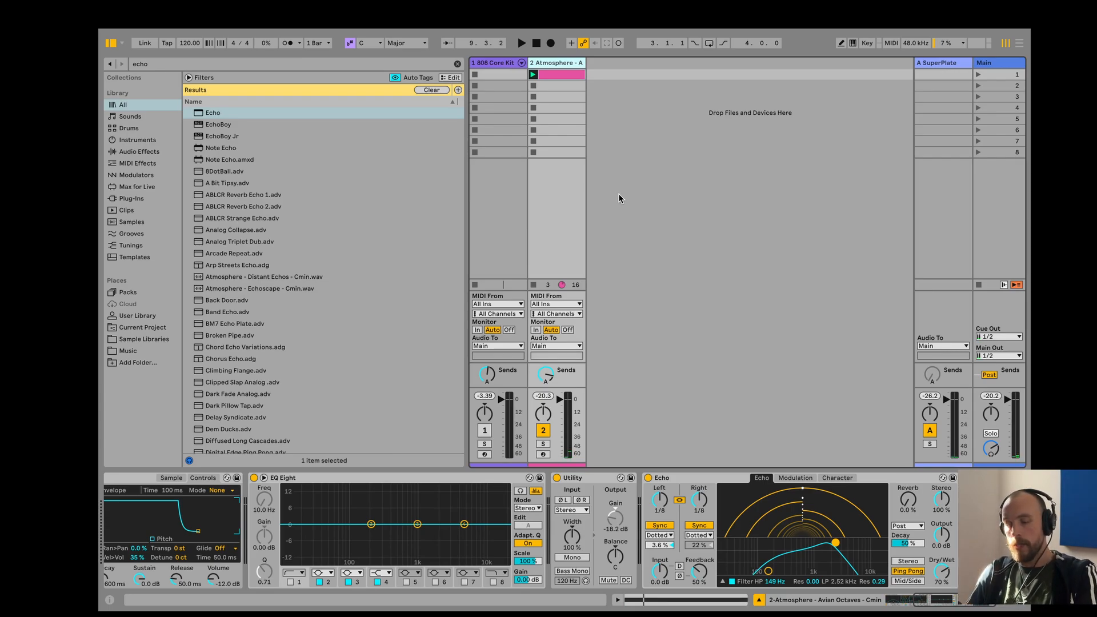
Search the browser for "flatlin" and load the Flatline.adv preset after Echo on the atmosphere track.
key(ctrl+f)
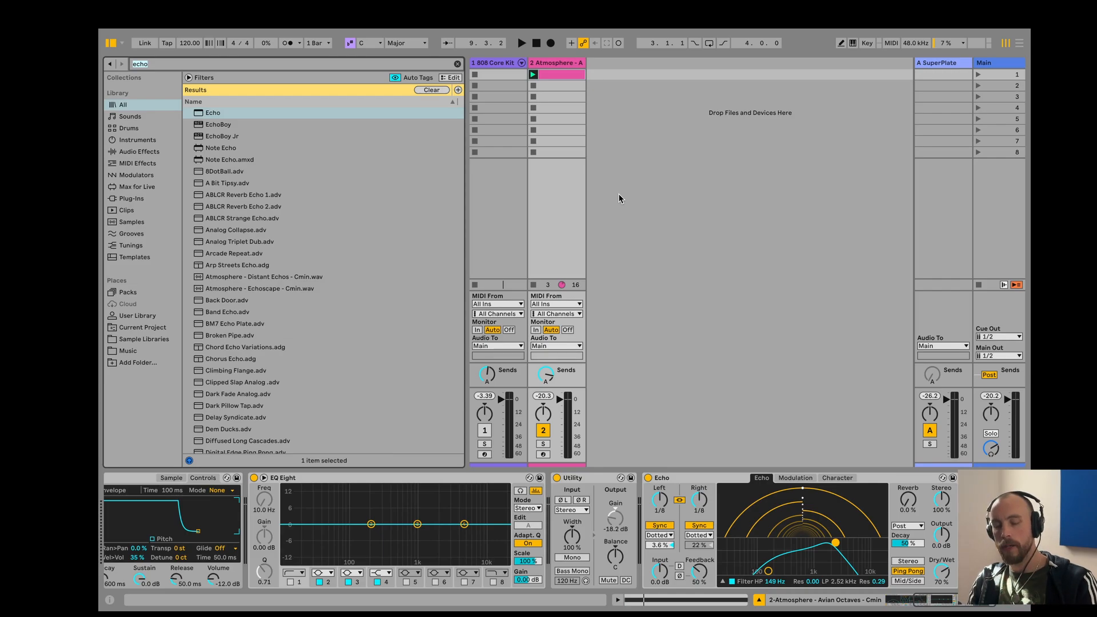
text(flatlin)
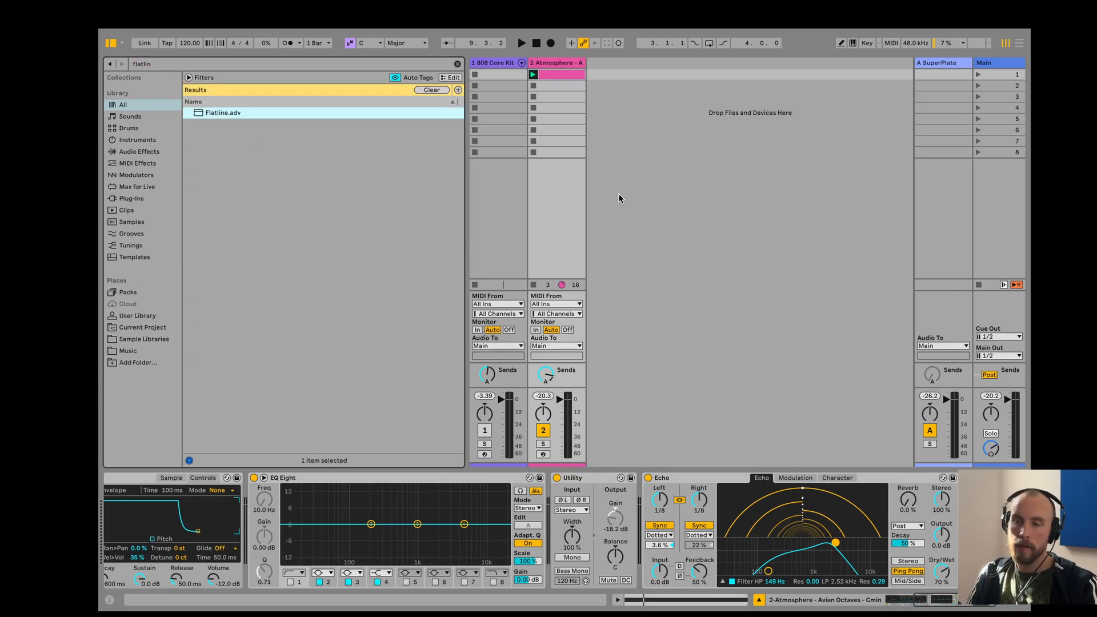
key(Return)
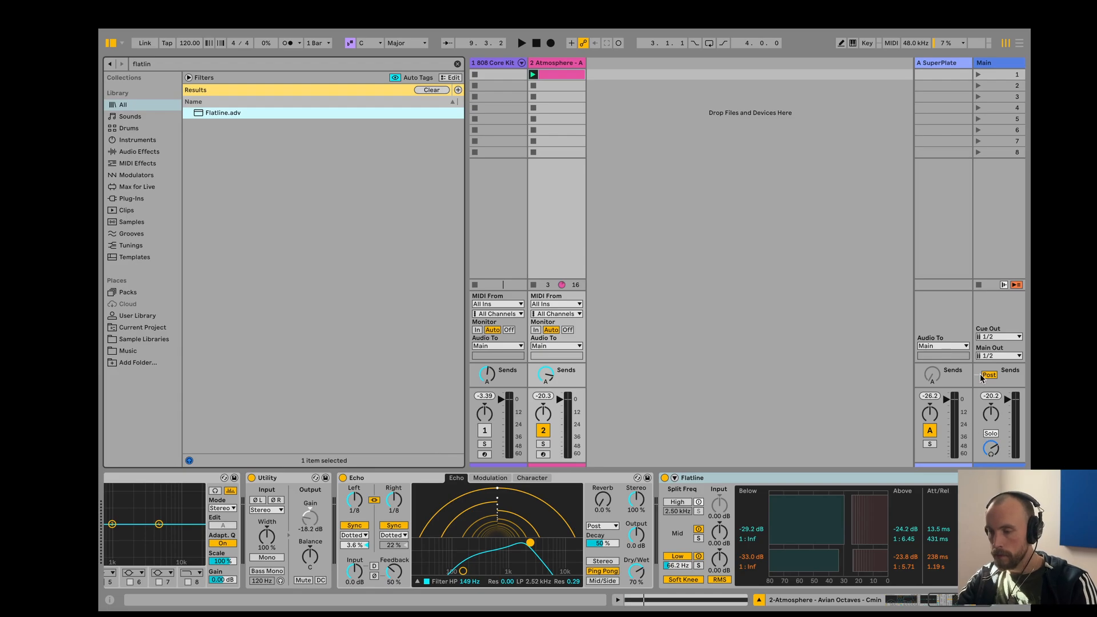
click(994, 532)
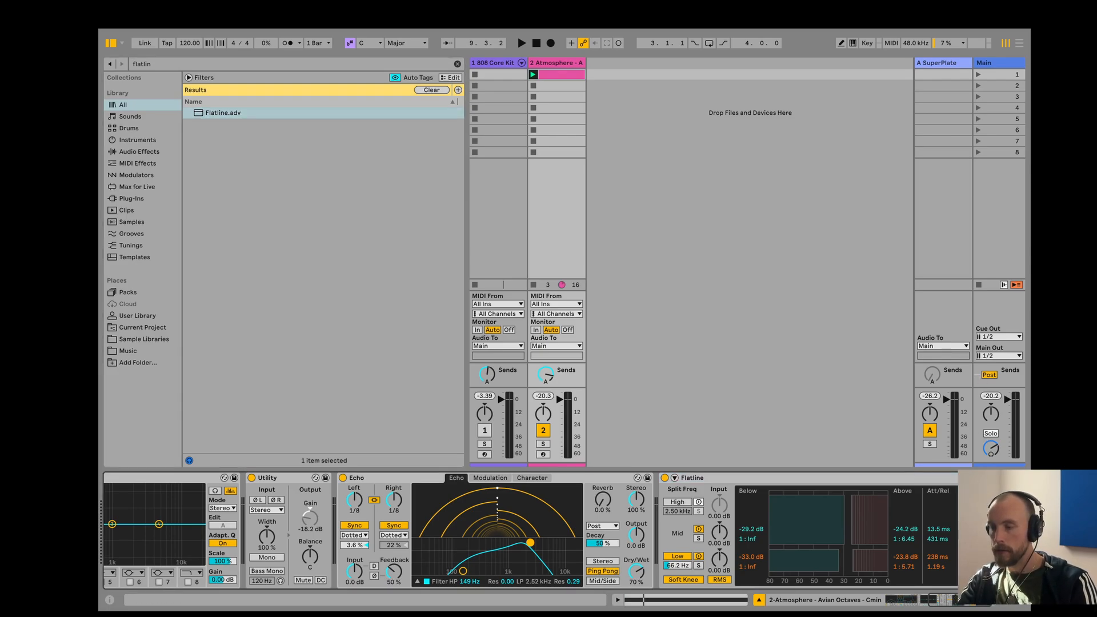
Reactivate the 808 Core Kit track and compare the atmosphere with Flatline bypassed and active during playback.
click(485, 430)
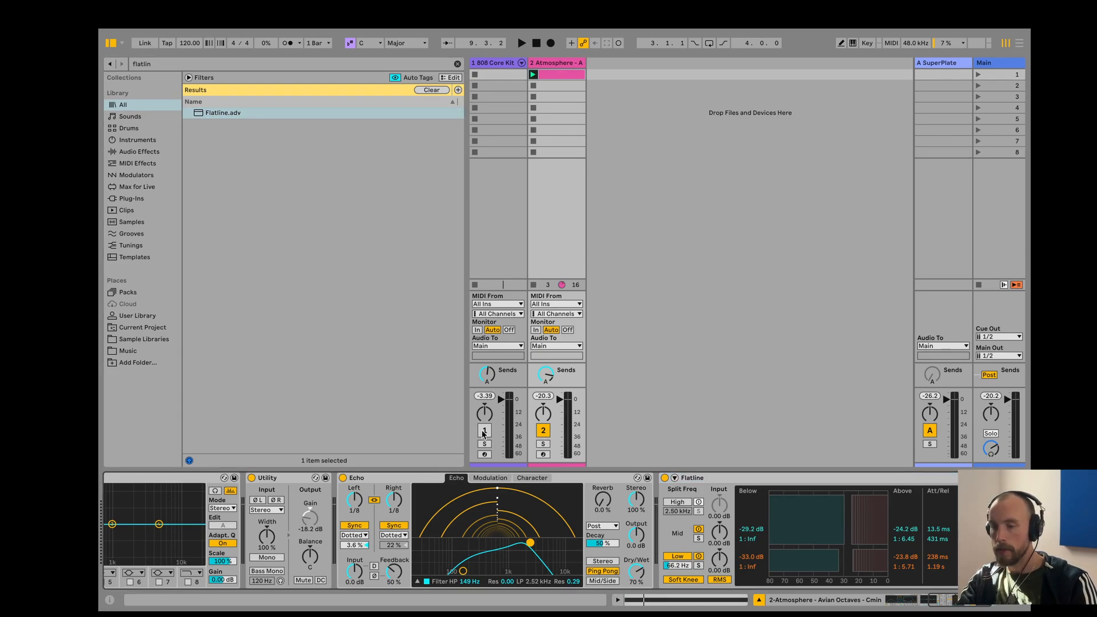
key(space)
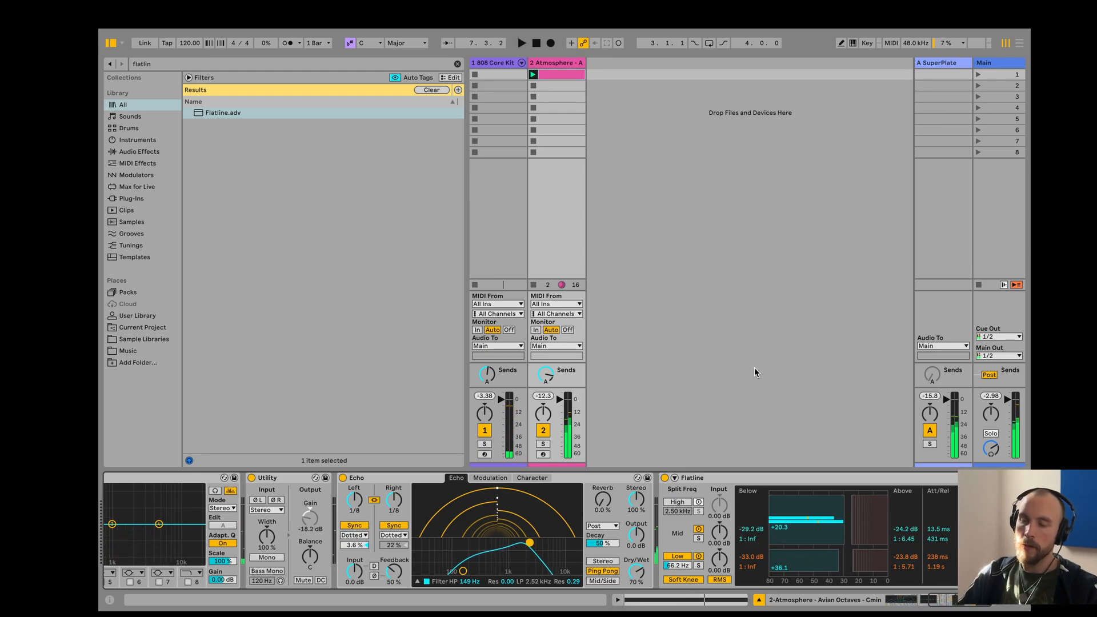
click(665, 478)
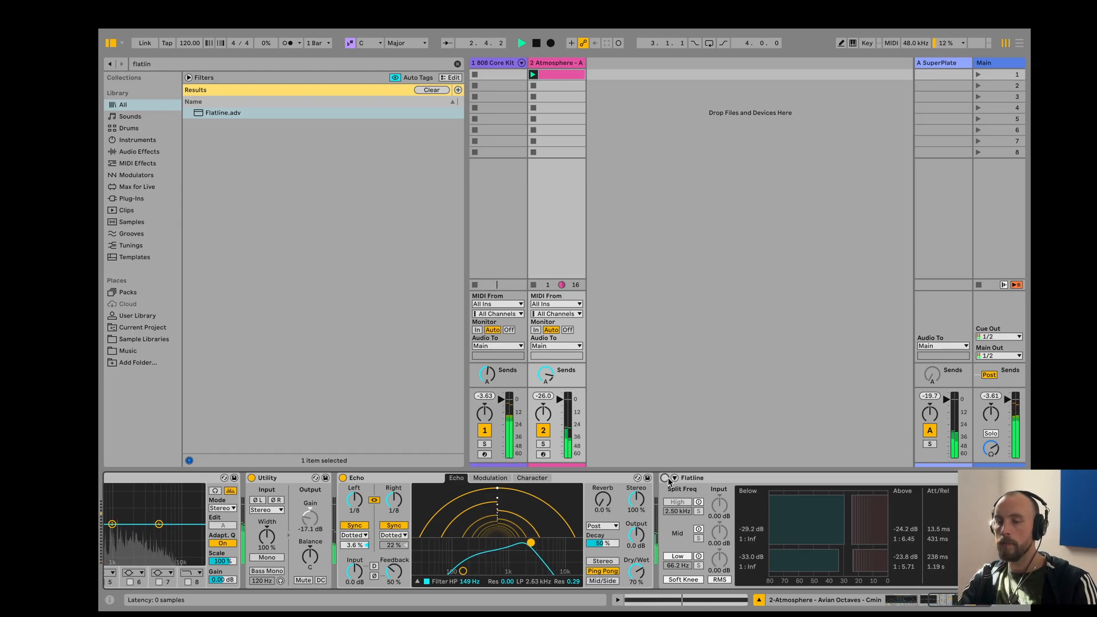
click(665, 478)
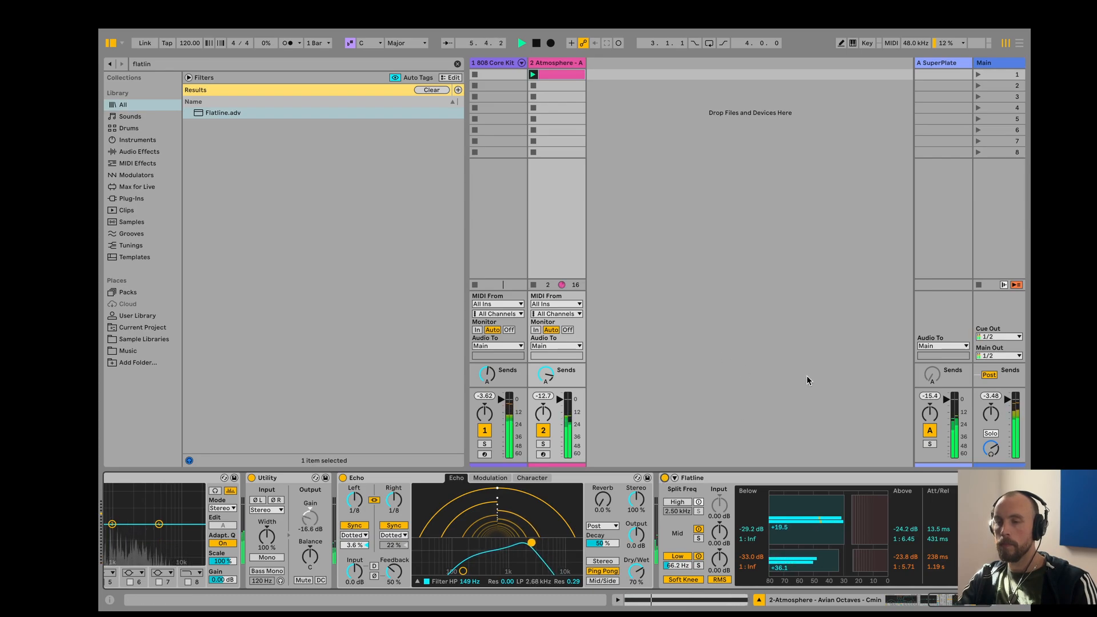
key(space)
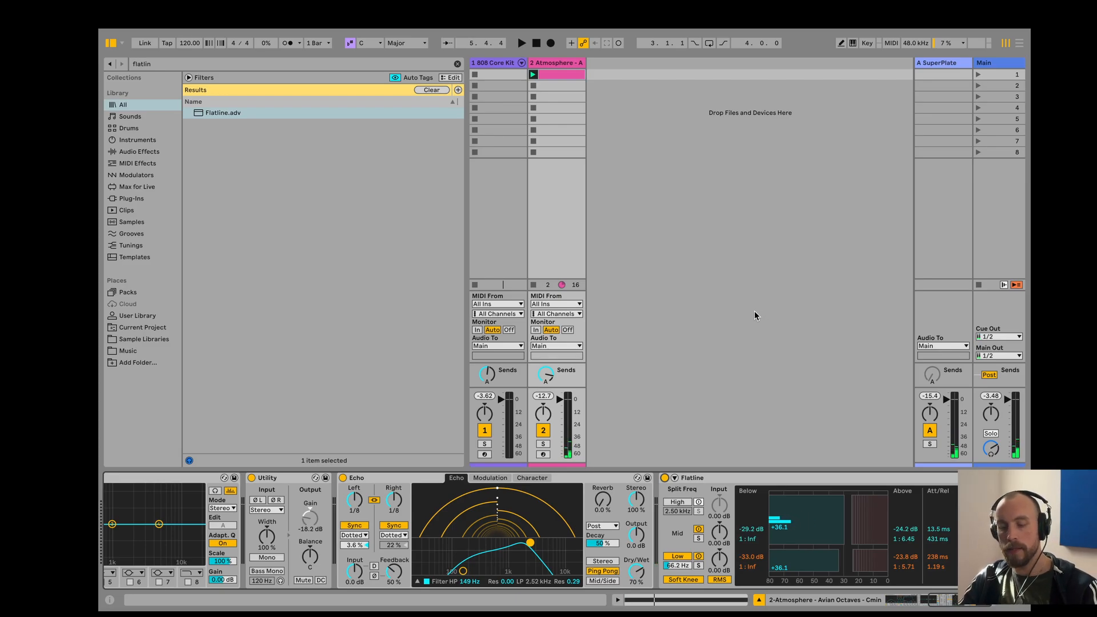
Search the browser for "alterb" and insert Little AlterBoy between Utility and Echo on the atmosphere track.
key(ctrl+f)
text(a)
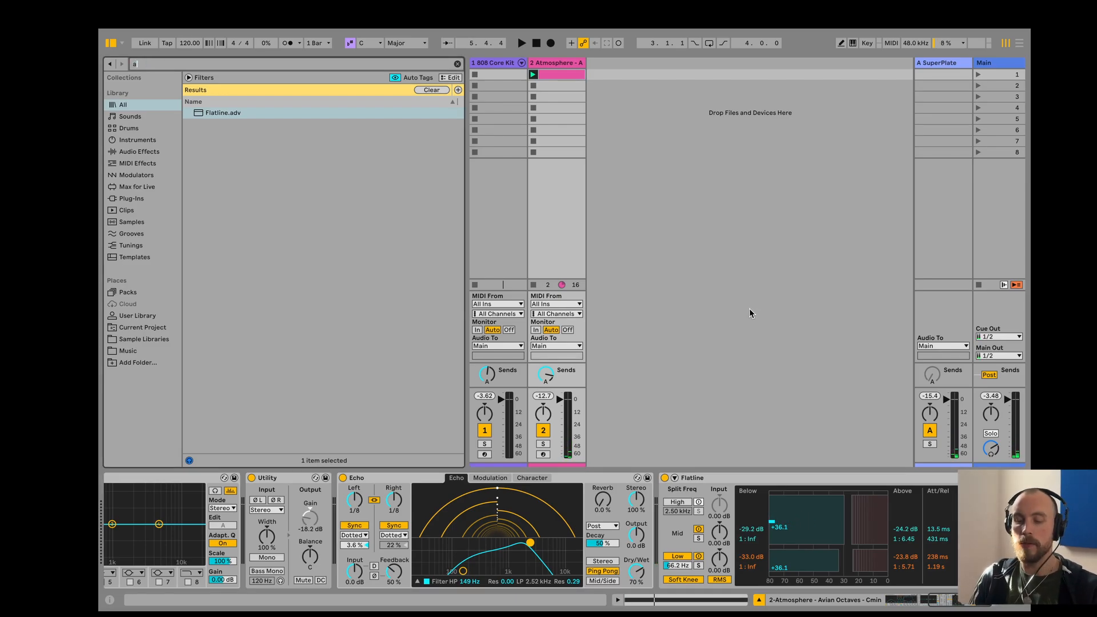
text(lterb)
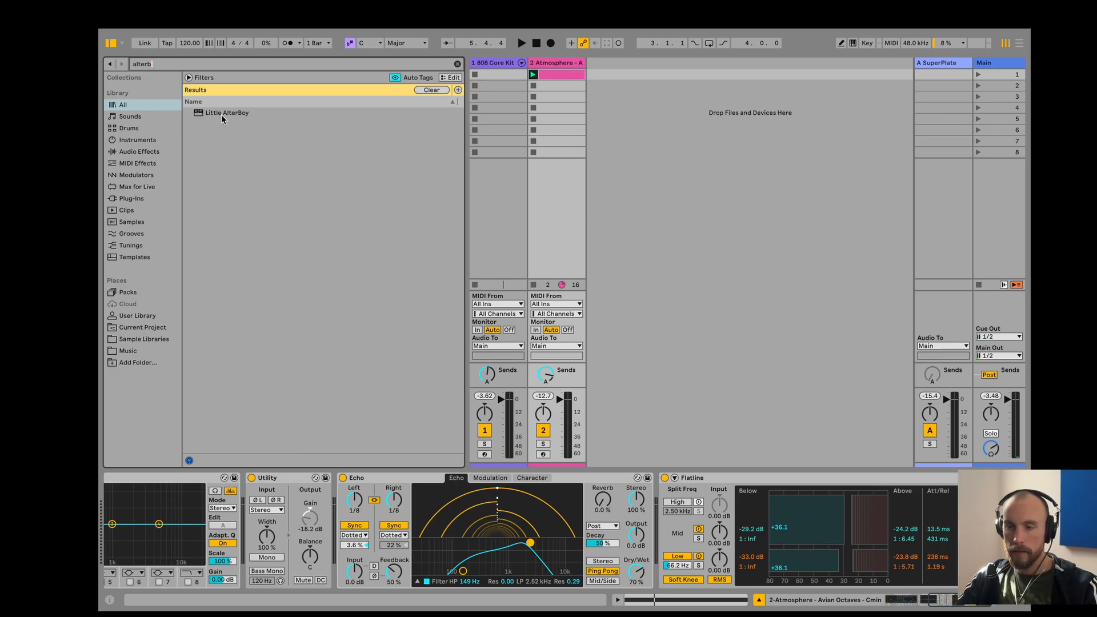
drag(223, 119, 340, 515)
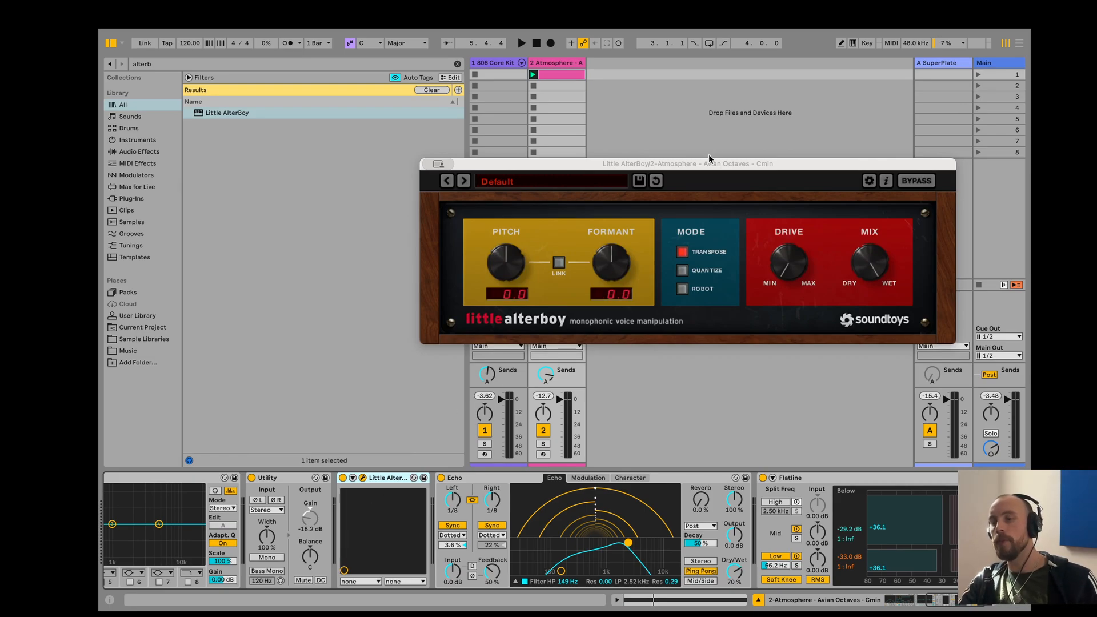
Link Little AlterBoy's pitch and formant, set both to 12.0 and the mix to 23 %, and unfold its device parameters.
drag(709, 158, 634, 148)
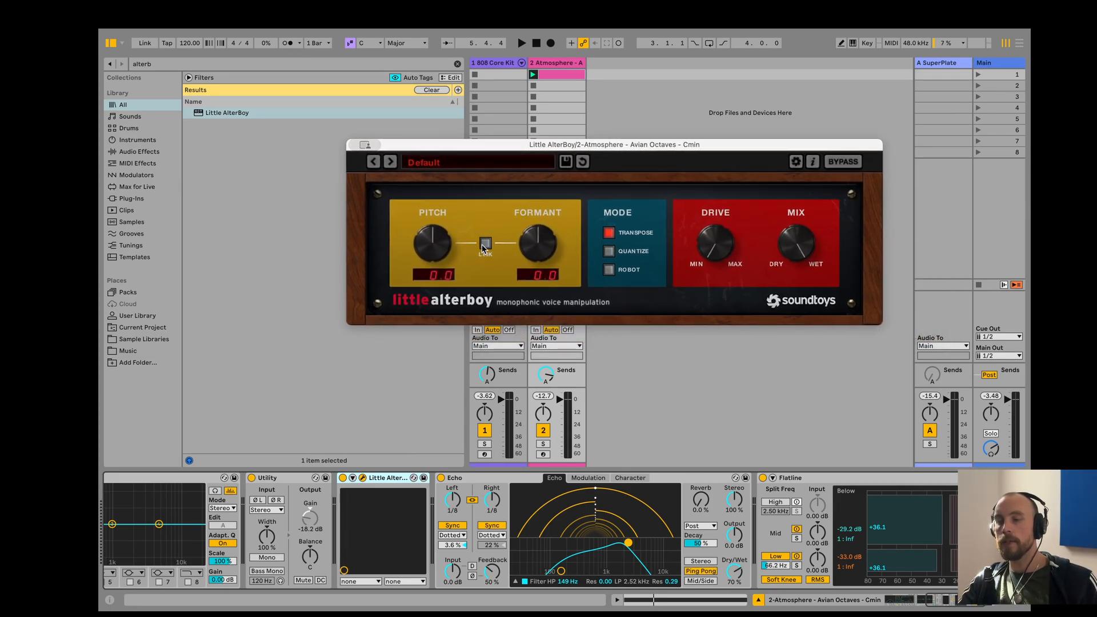
drag(444, 120, 414, 185)
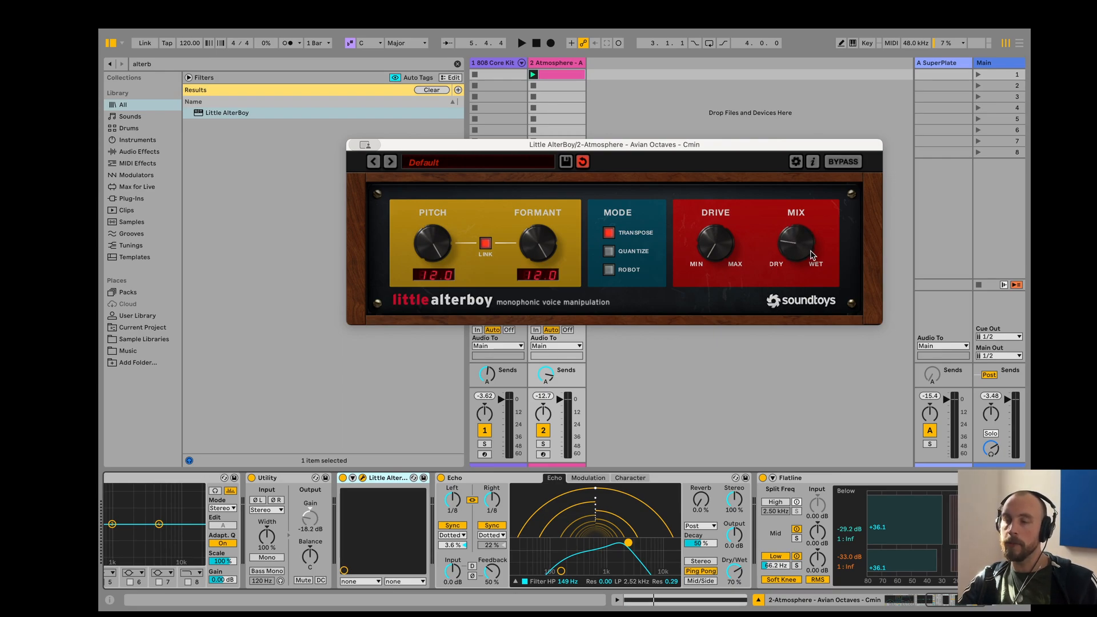
click(353, 478)
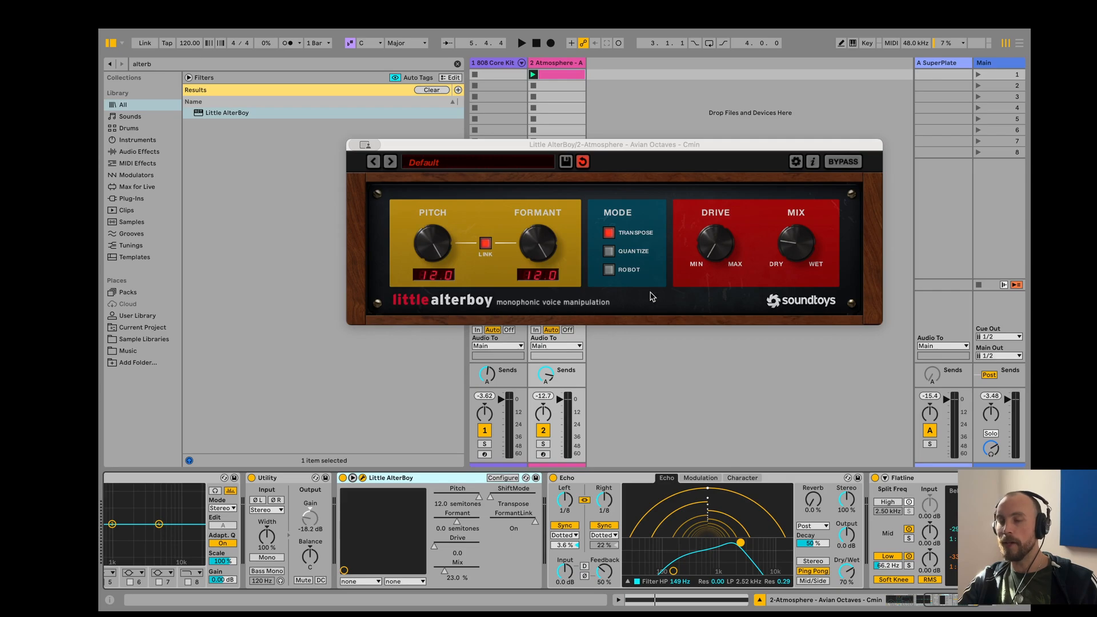
Map the sixth Envelope Follower slot on the 808 Core Kit track to Little AlterBoy's mix, with a minimum of 49 %.
click(491, 64)
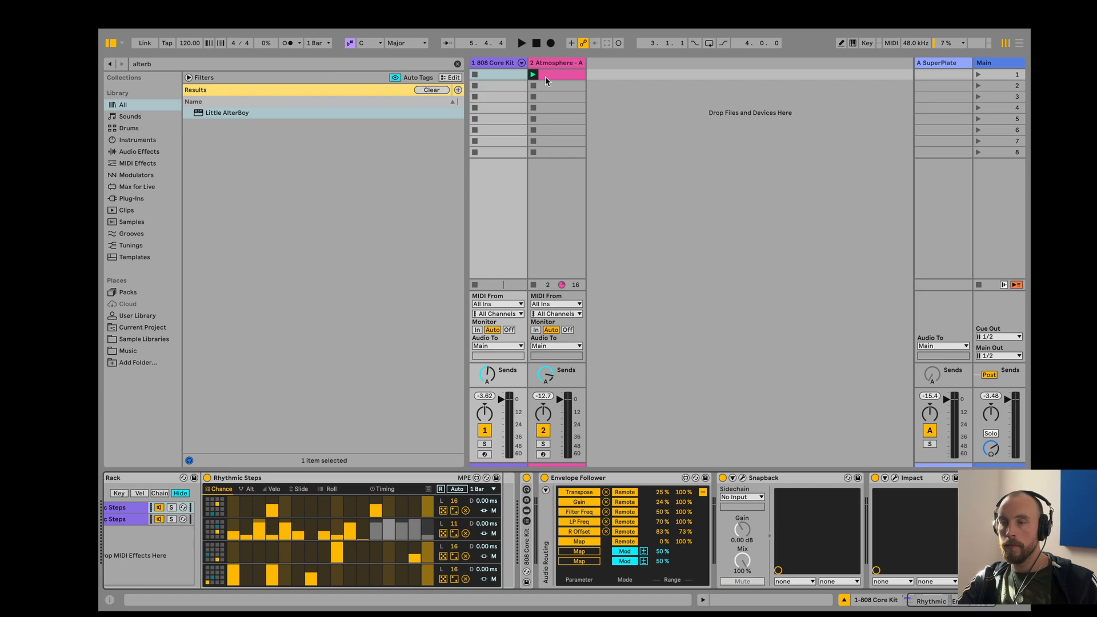
click(562, 65)
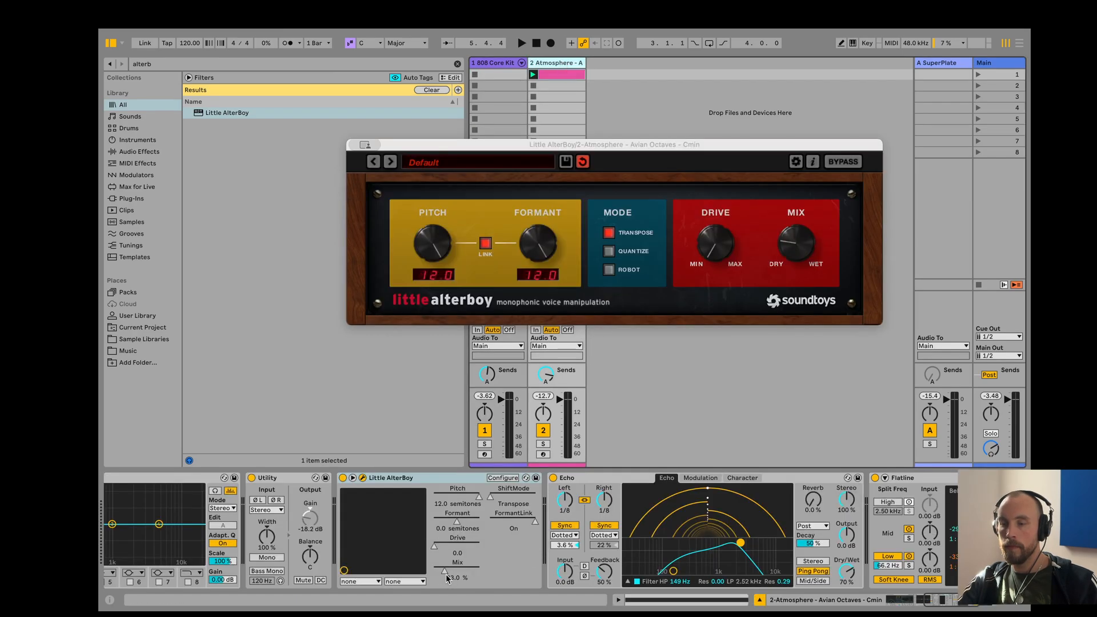
drag(447, 579, 435, 574)
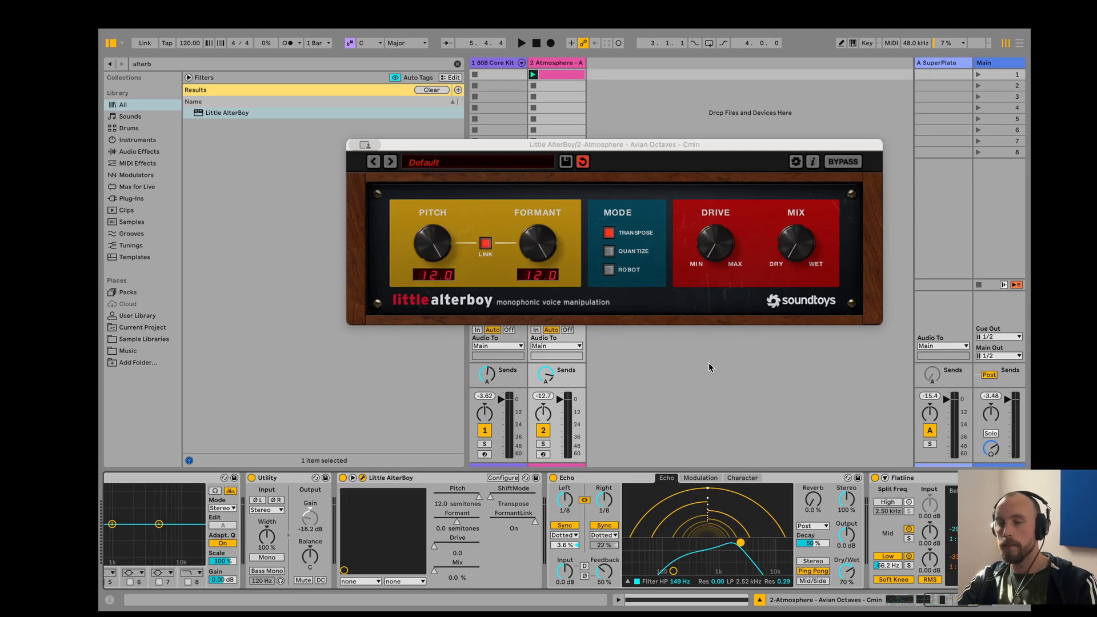
click(488, 67)
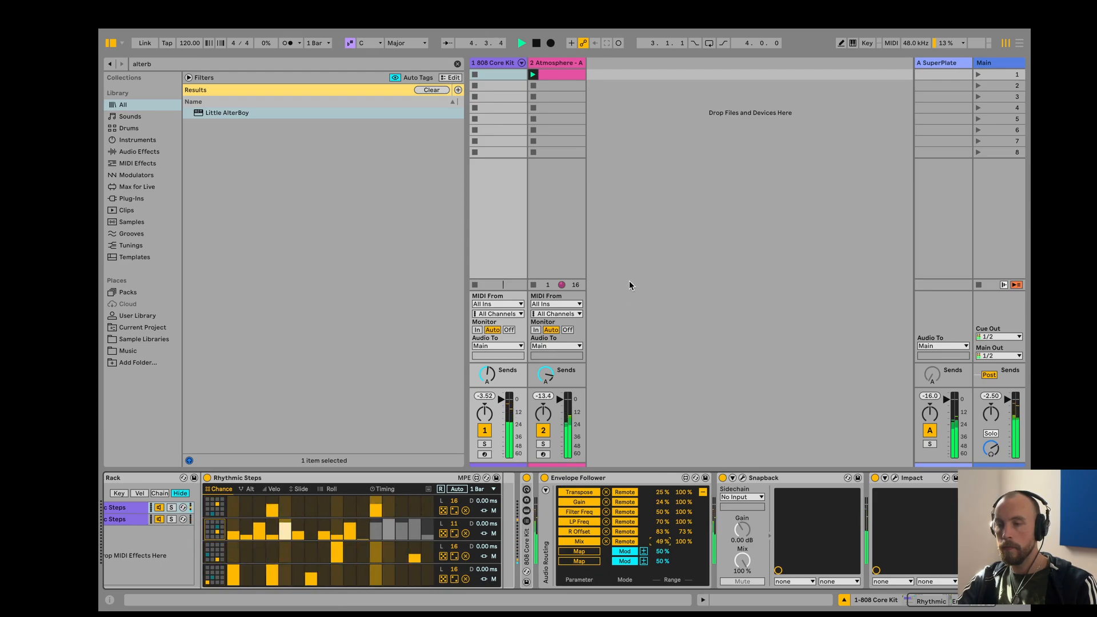
Unlink Little AlterBoy's pitch and formant, set both to -12.0 and raise the drive to 2.7.
click(568, 64)
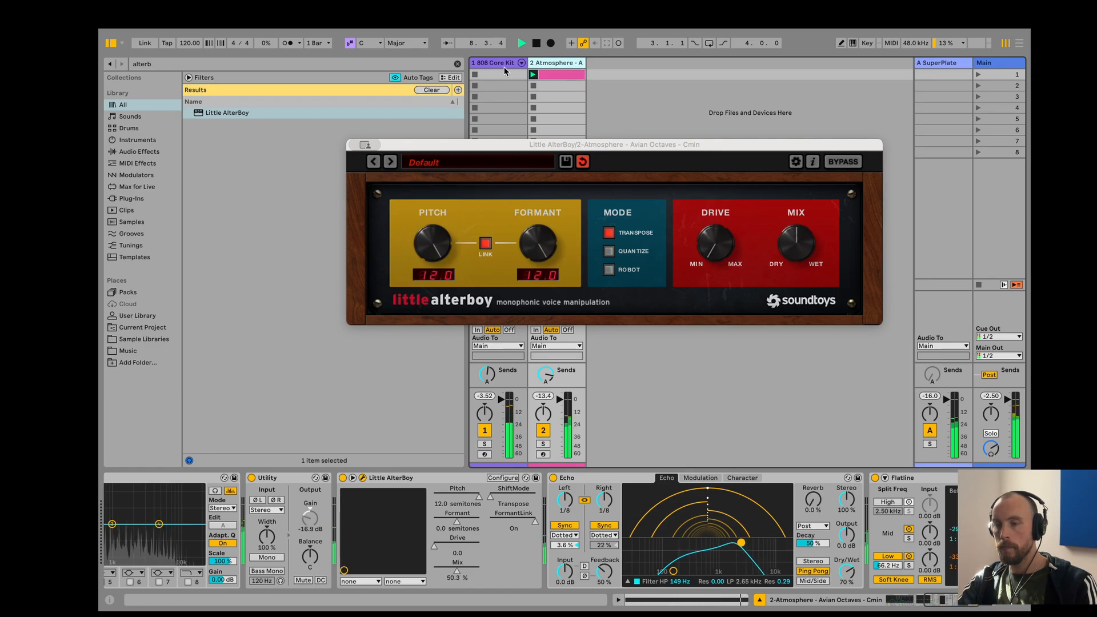
drag(542, 235, 419, 298)
drag(439, 250, 404, 516)
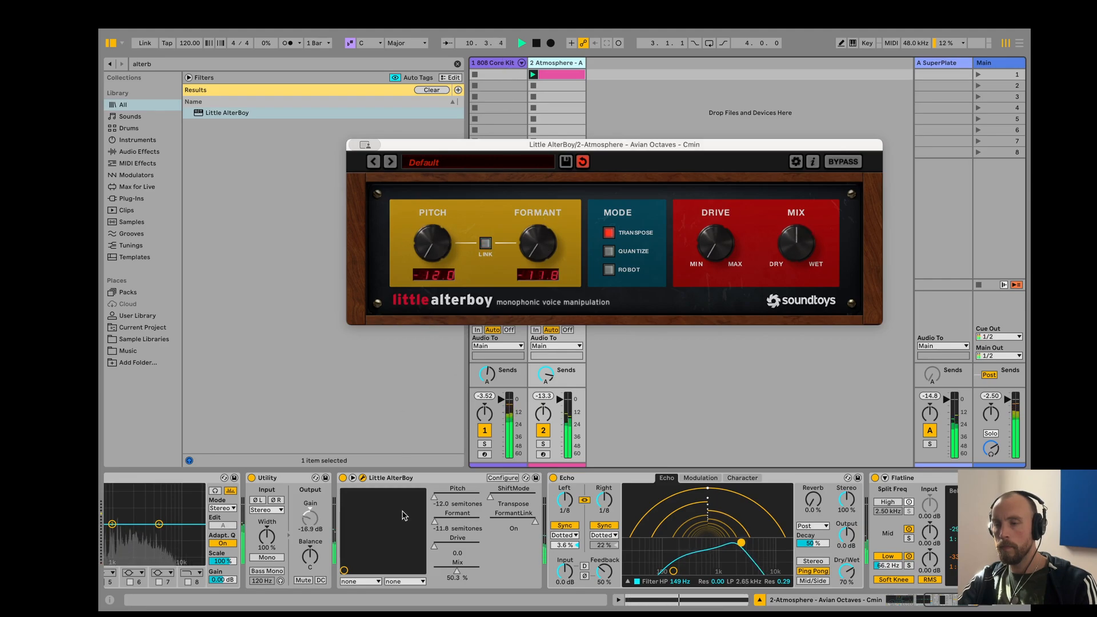
drag(466, 269, 421, 282)
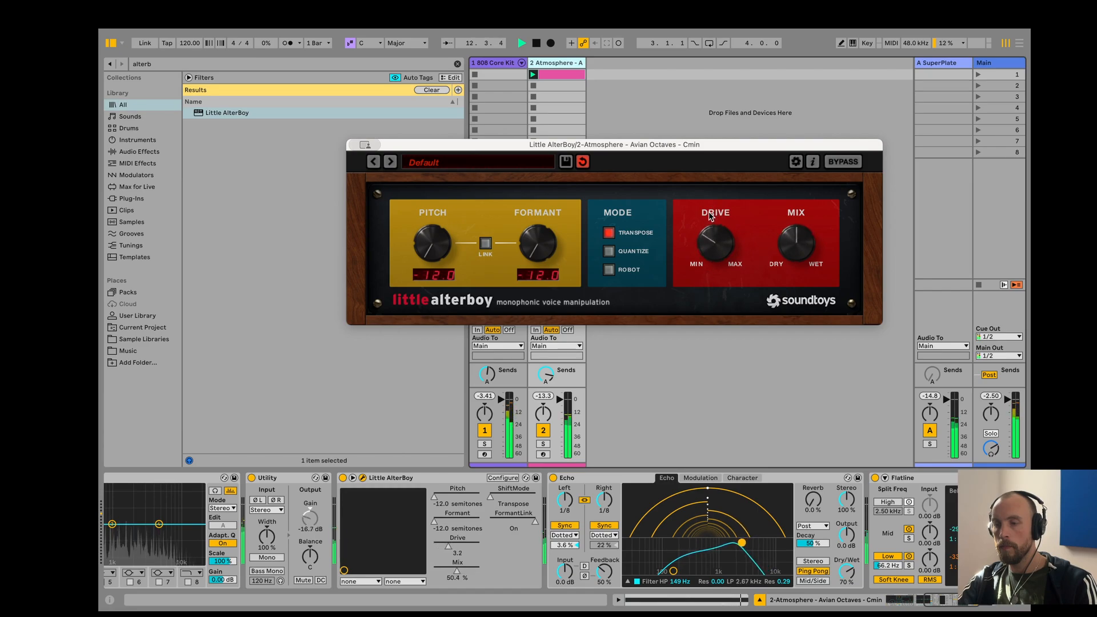
Move EQ Eight from before Utility to between Echo and Flatline on the atmosphere track and restart playback.
scroll(367, 487, left, 5)
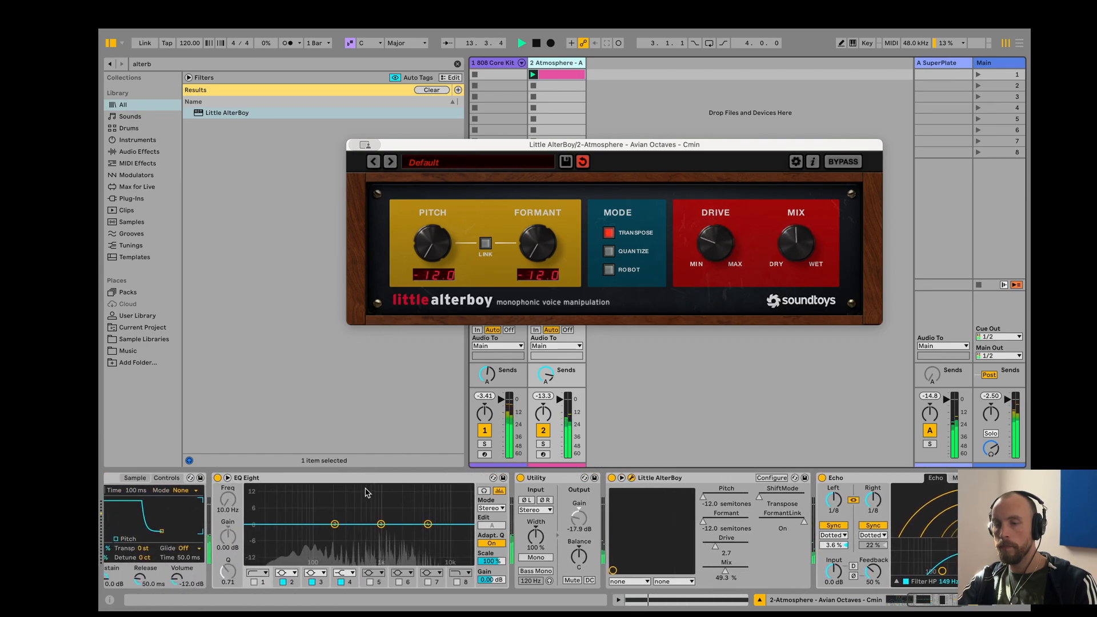
key(space)
drag(304, 479, 863, 488)
key(space)
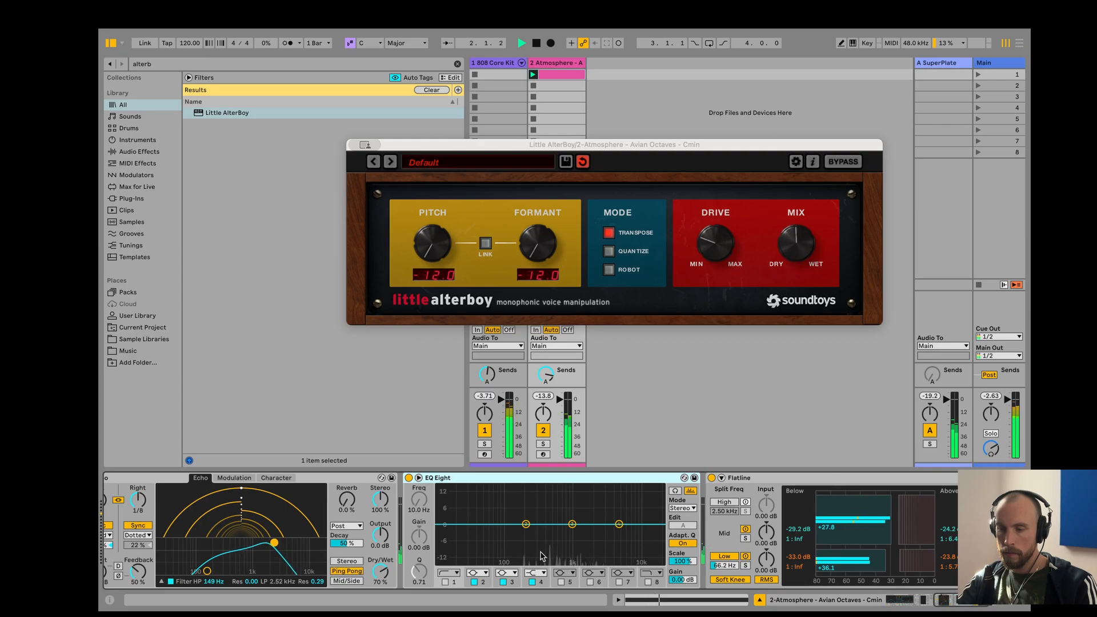
Enable EQ Eight's first band as a low cut at 190 Hz with a Q of 0.63.
scroll(581, 539, right, 5)
scroll(414, 534, left, 1)
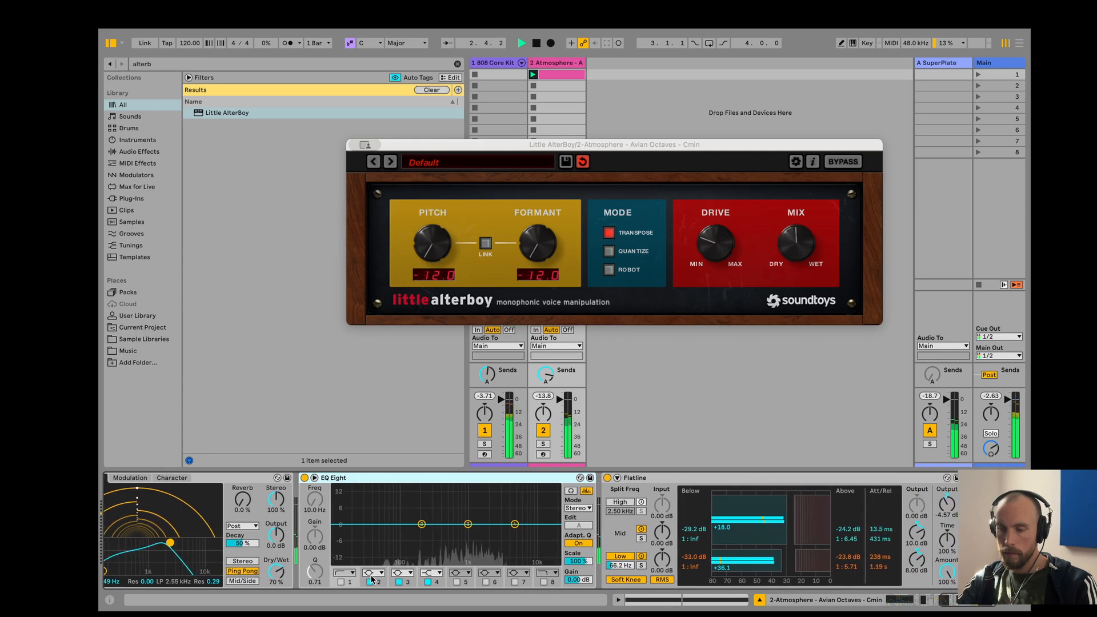
click(342, 582)
drag(335, 533, 425, 536)
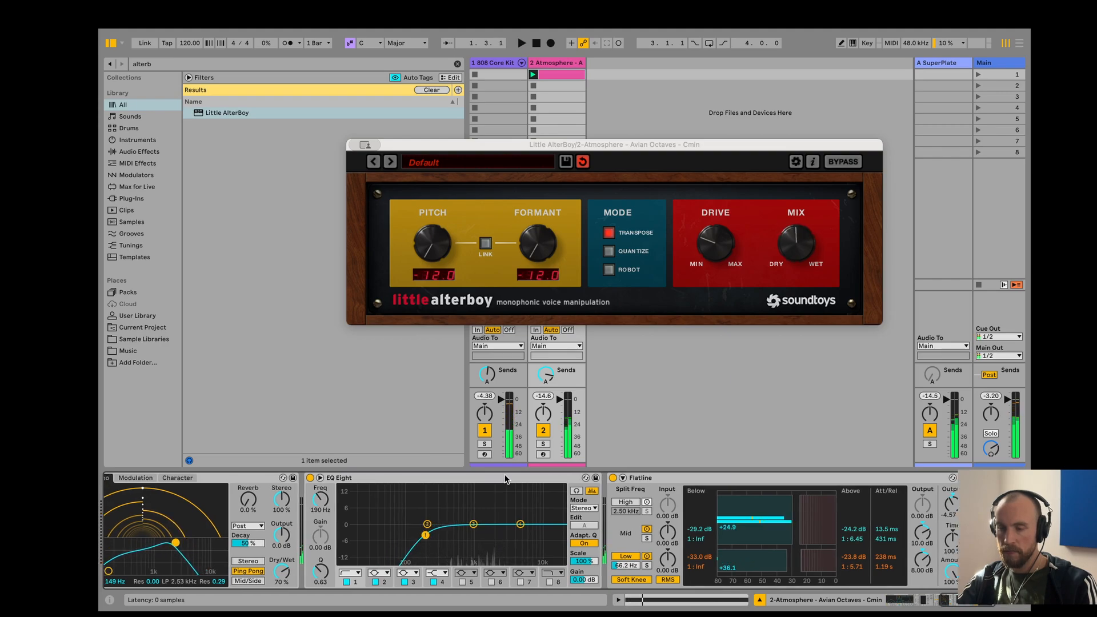
Audition the low cut on the atmosphere track and turn EQ Eight's first band off.
scroll(507, 478, left, 10)
key(space)
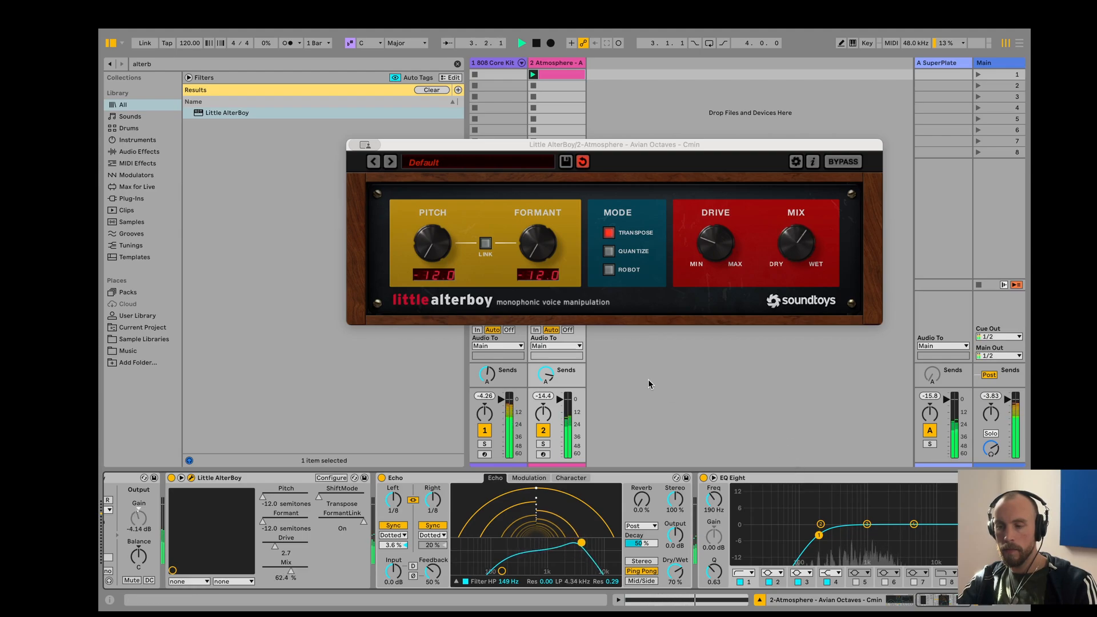
scroll(729, 552, right, 5)
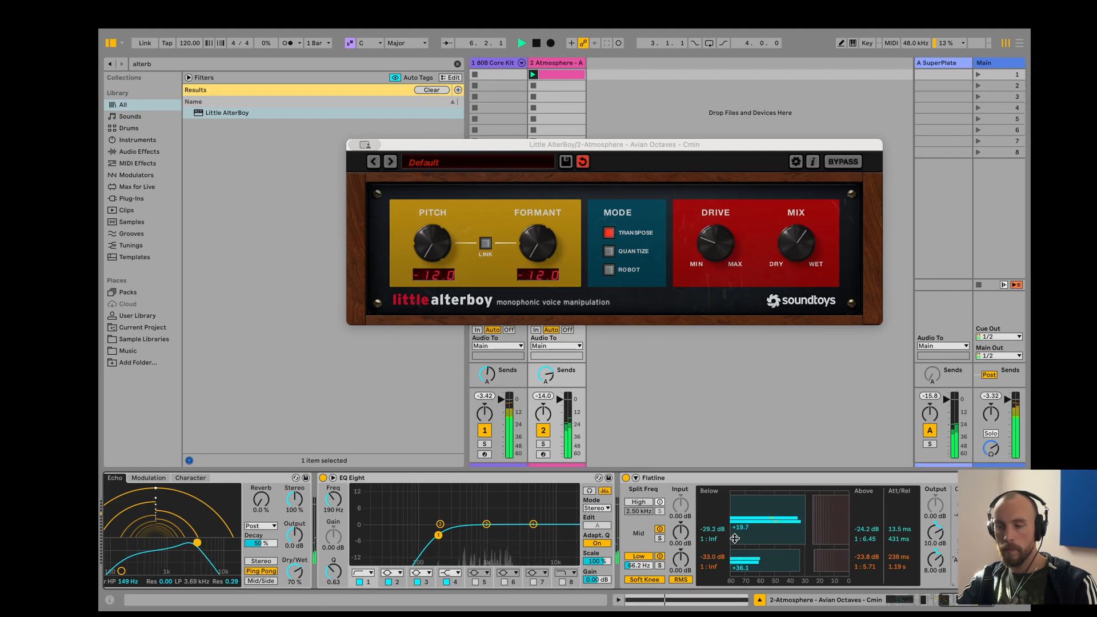
click(352, 484)
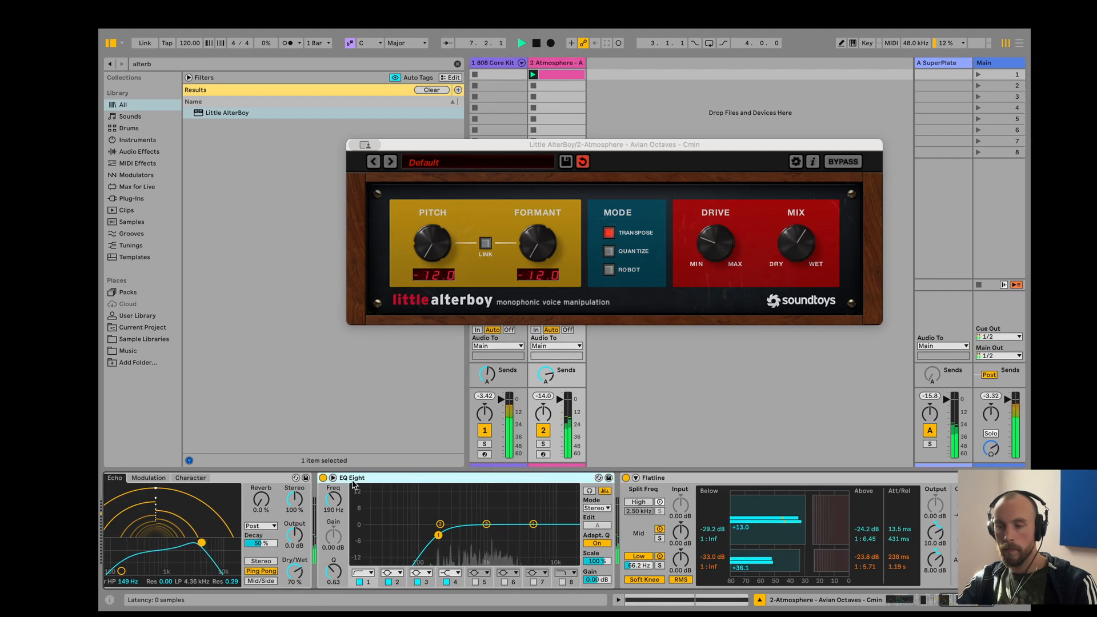
scroll(379, 583, left, 2)
click(380, 583)
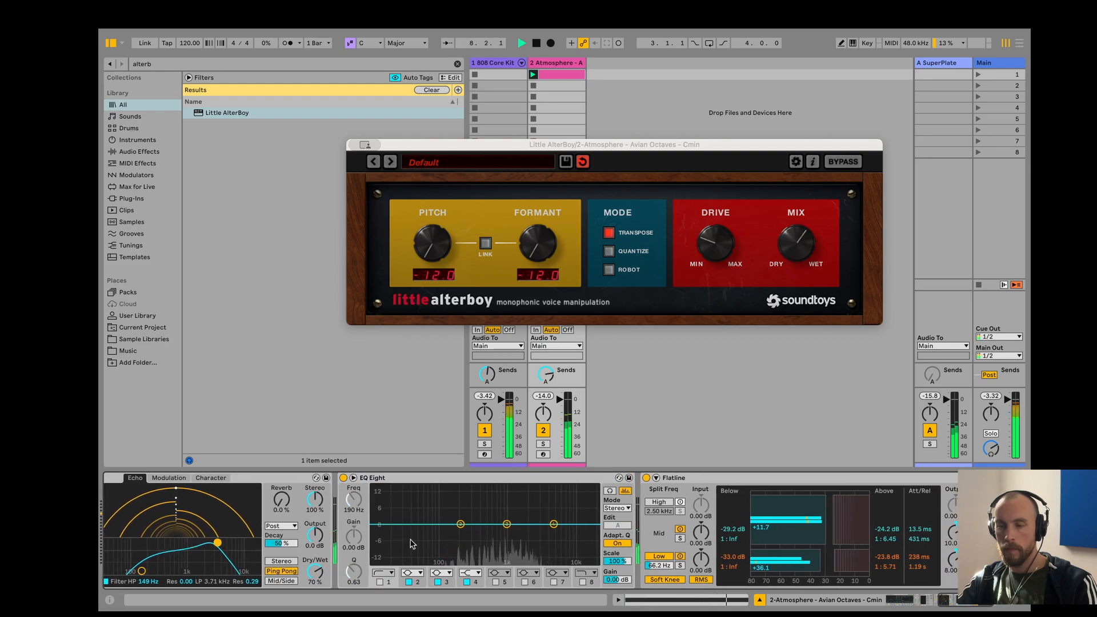
Raise Little AlterBoy's drive to about the middle of its range.
scroll(380, 583, left, 6)
scroll(427, 524, left, 4)
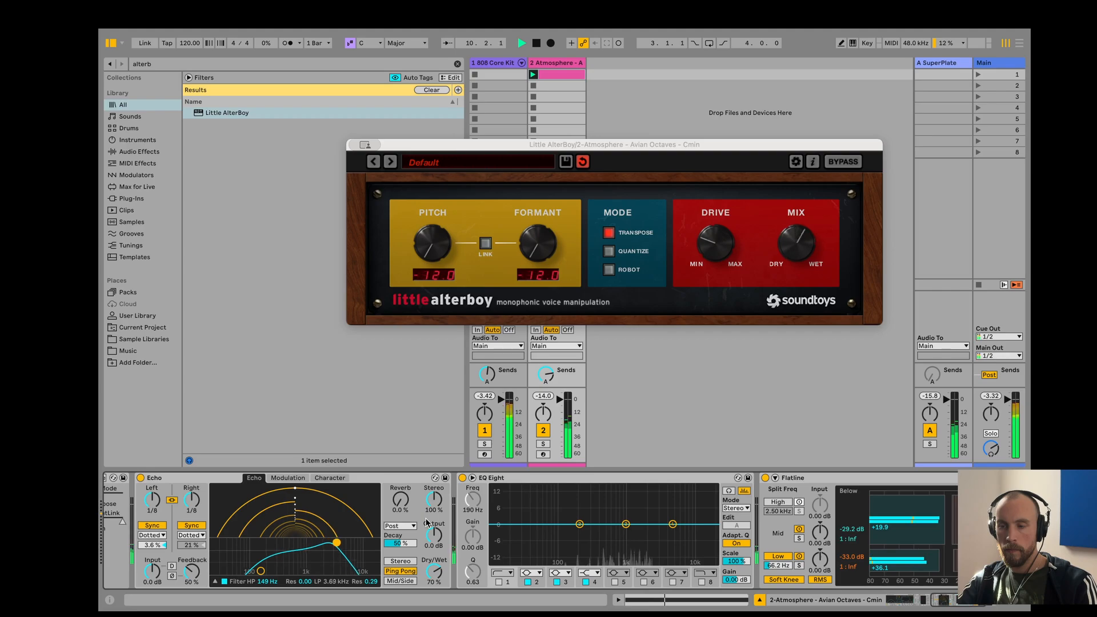
click(707, 235)
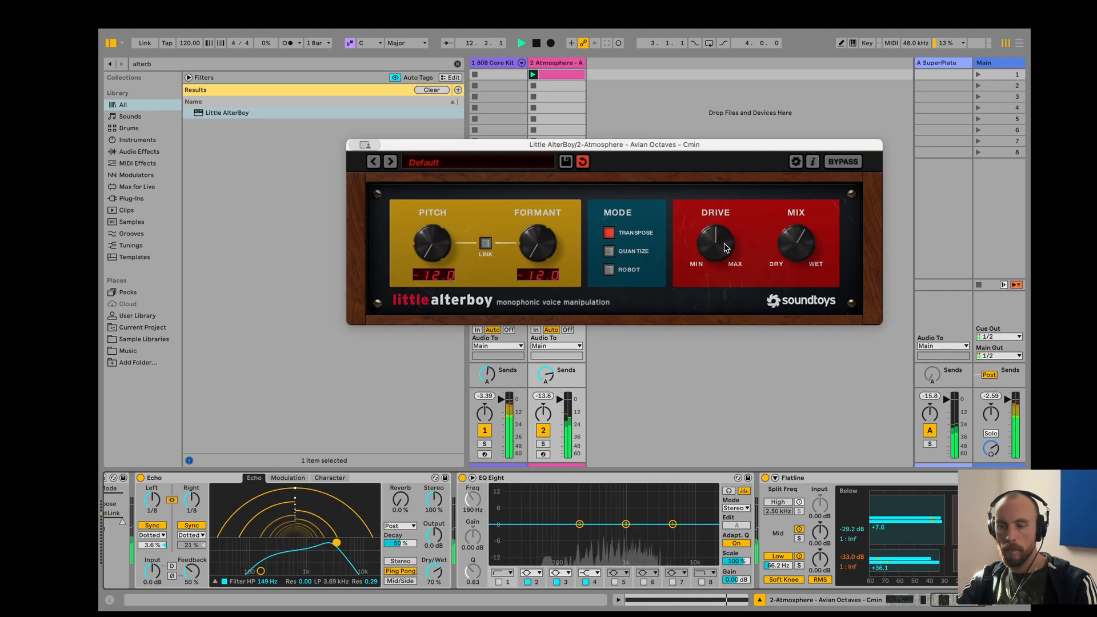
Switch EQ Eight to M/S mode and enable the low-cut first band on the side channel.
click(736, 508)
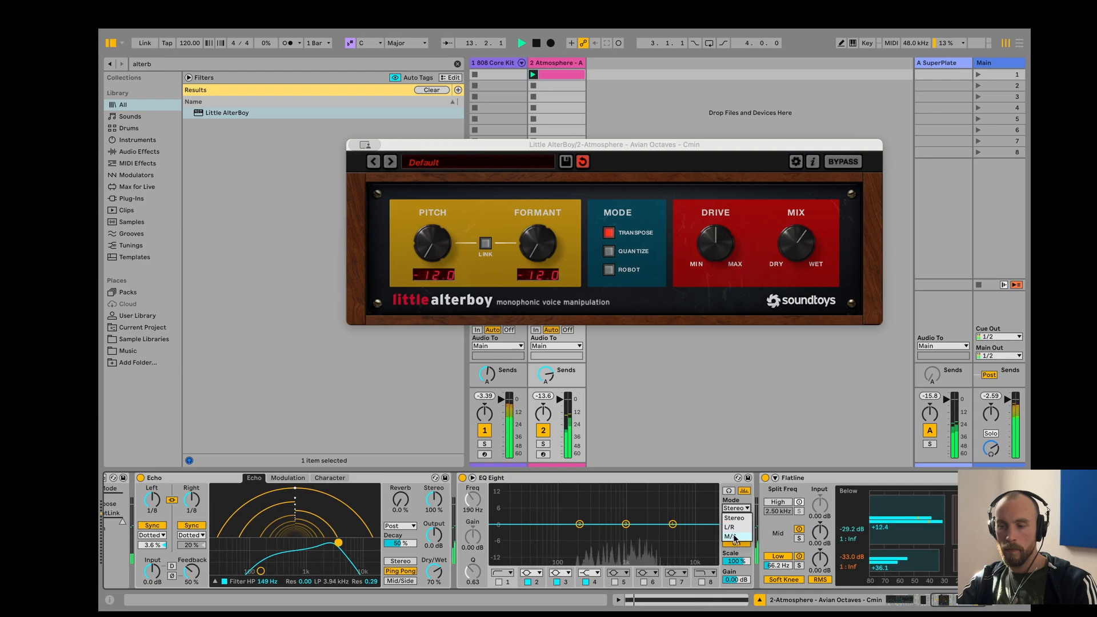
click(734, 536)
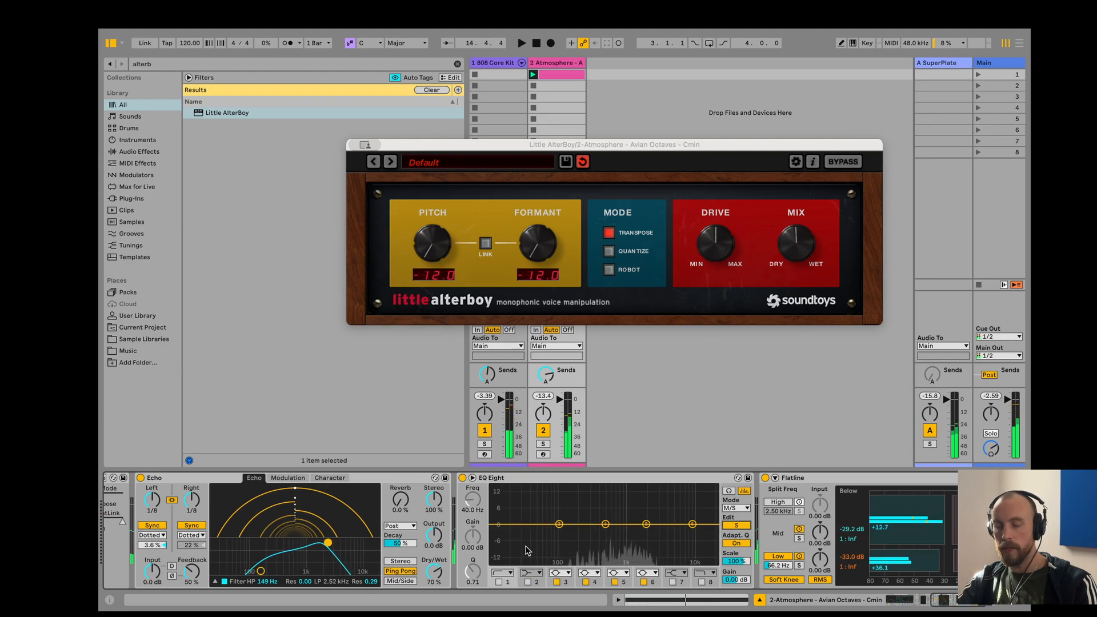
click(499, 582)
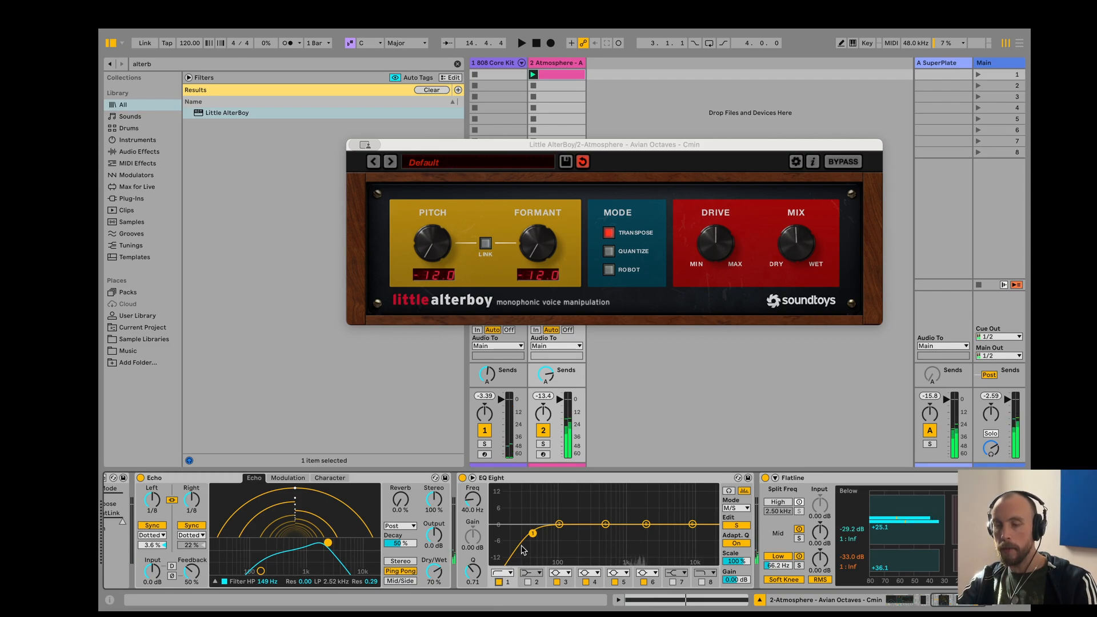
Move EQ Eight after Flatline on the atmosphere track and set its side-channel low cut to 135 Hz with a Q of 0.72.
drag(532, 534, 580, 536)
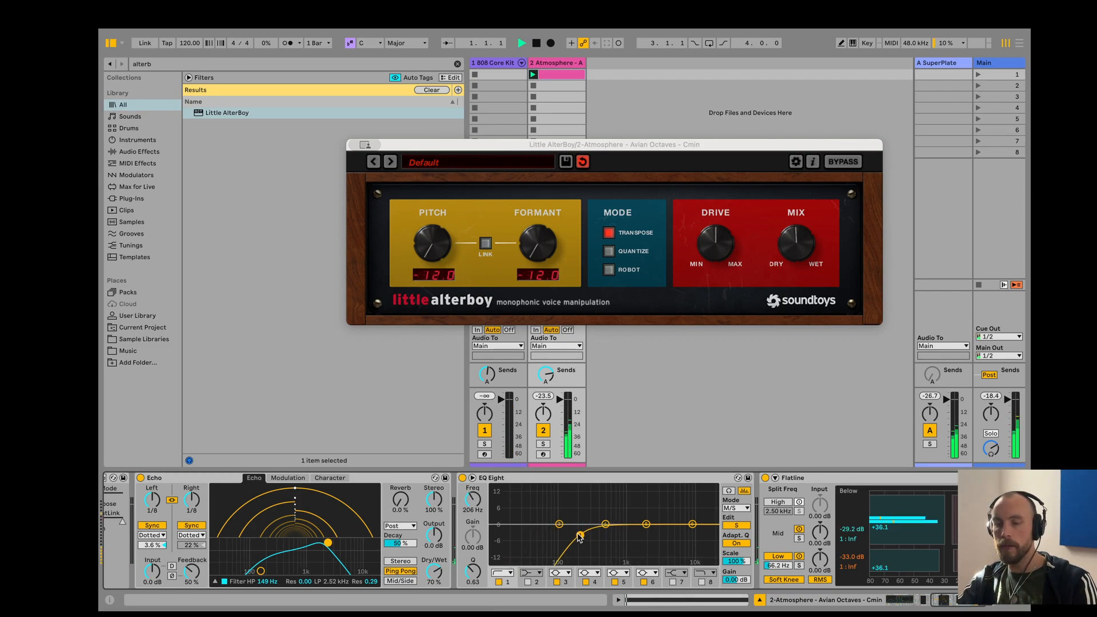
drag(538, 478, 986, 514)
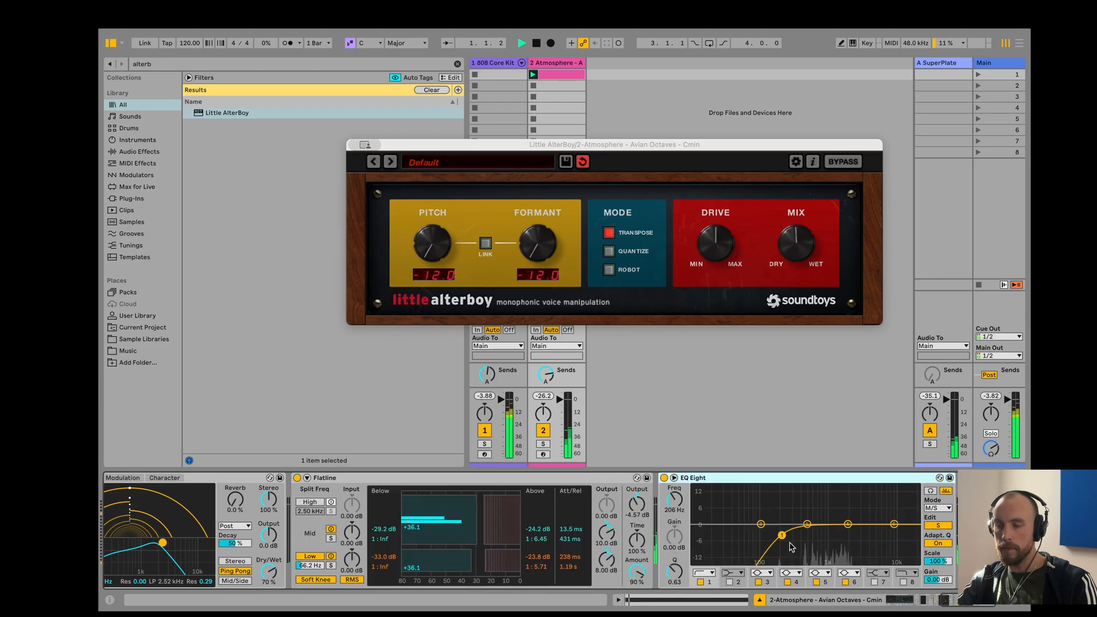
drag(782, 535, 770, 533)
Add SPAN Plus to the Main track, check the spectrum, and close the plug-in window.
click(999, 67)
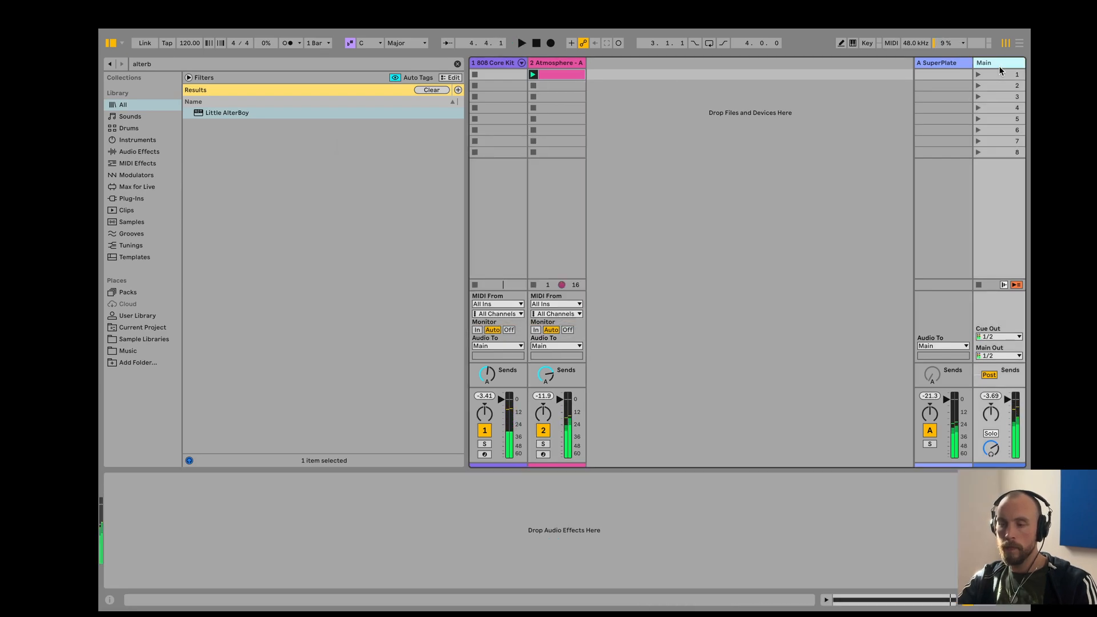
key(ctrl+f)
text(span)
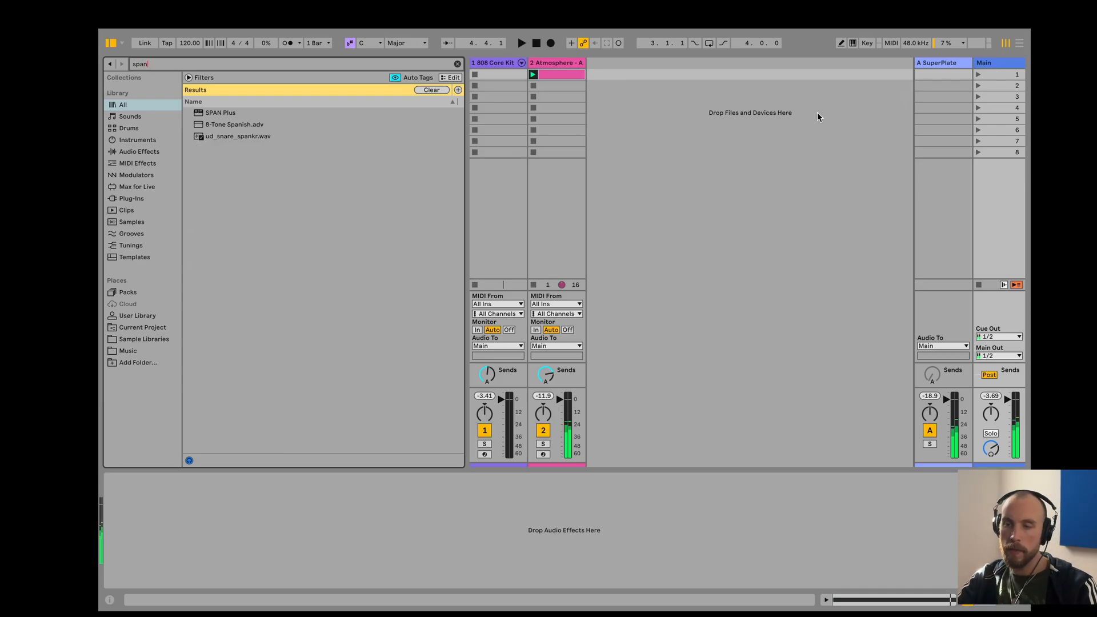
double_click(314, 114)
key(space)
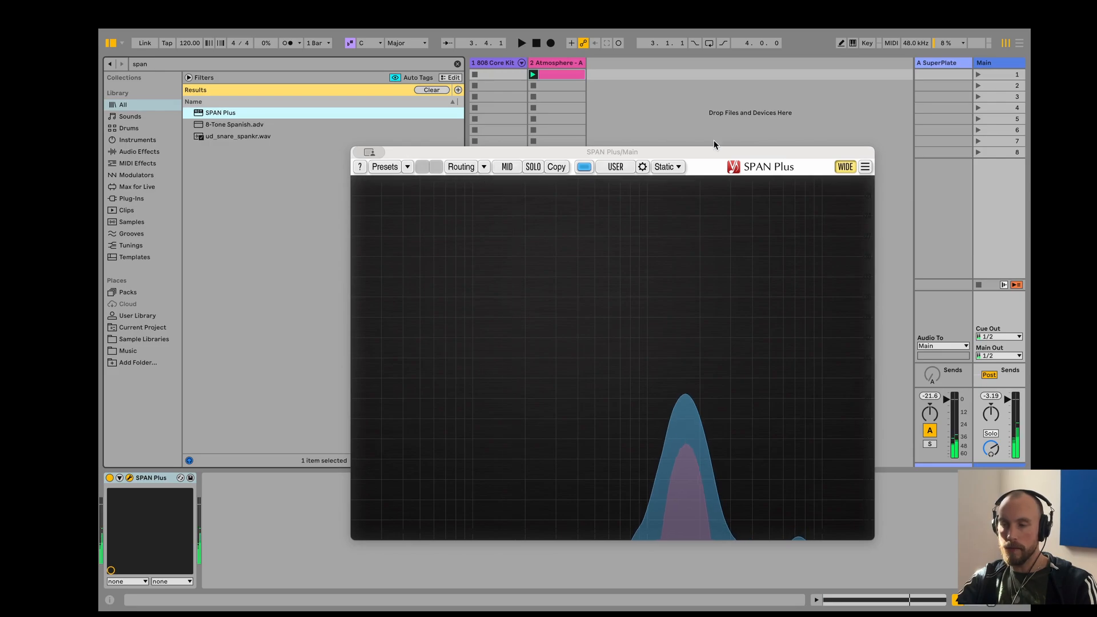
click(628, 106)
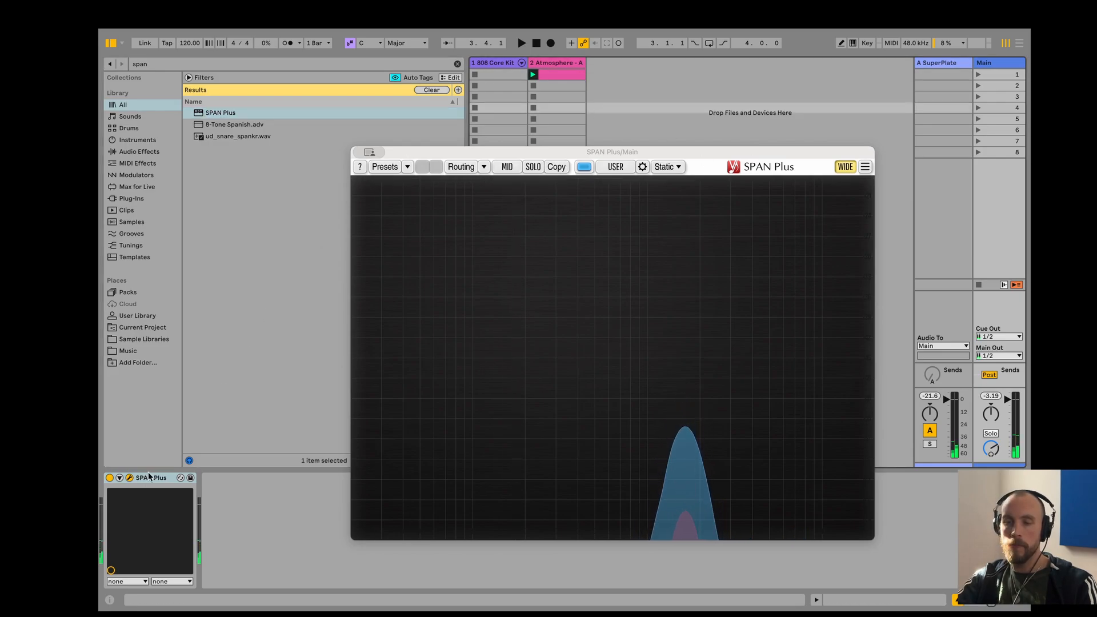
click(130, 478)
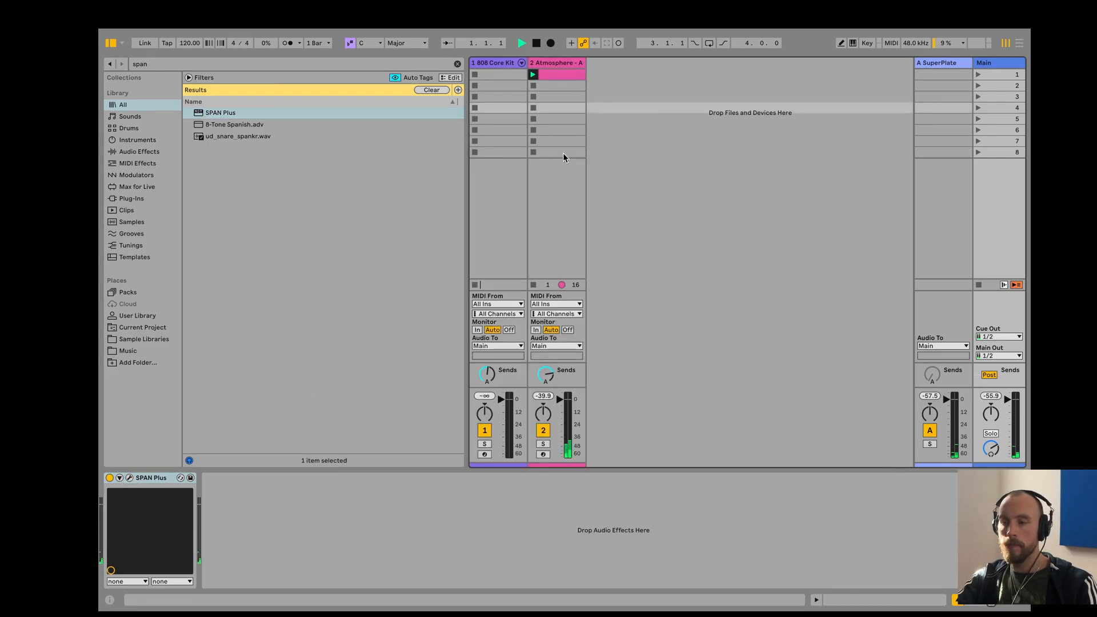
Fold EQ Eight, Flatline and Echo on the atmosphere track and close the Little AlterBoy window.
click(561, 64)
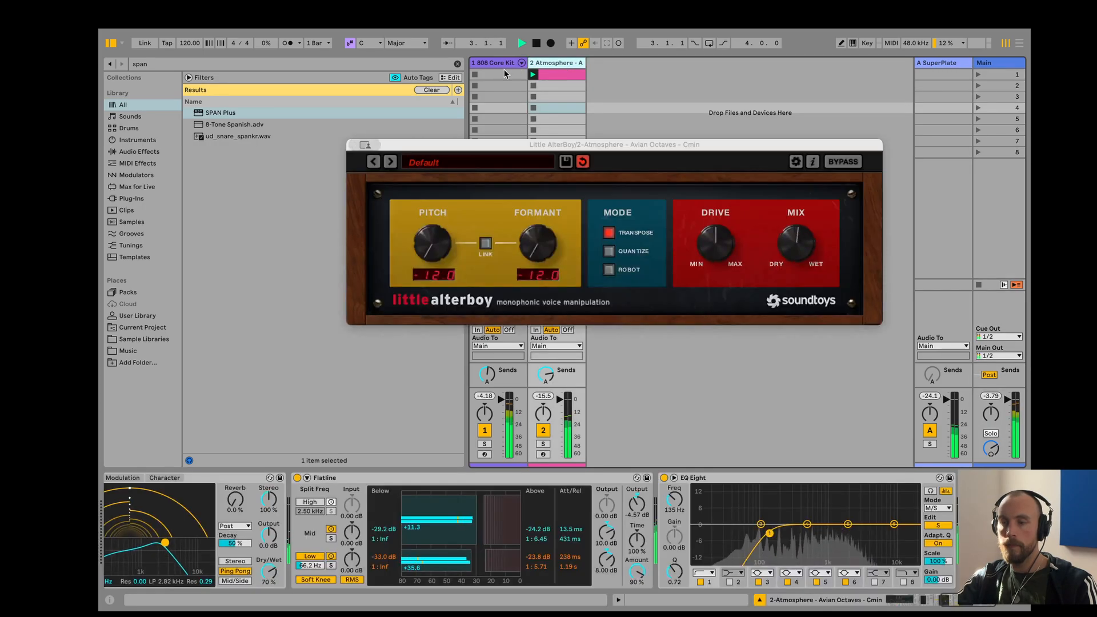
double_click(778, 479)
double_click(513, 480)
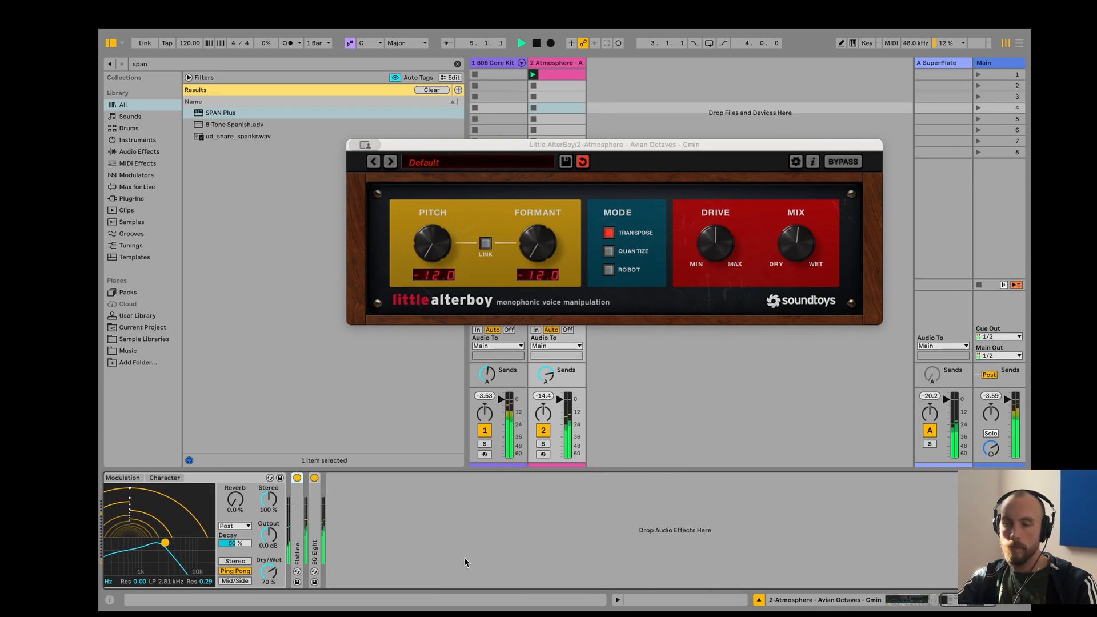
scroll(465, 558, left, 5)
click(317, 478)
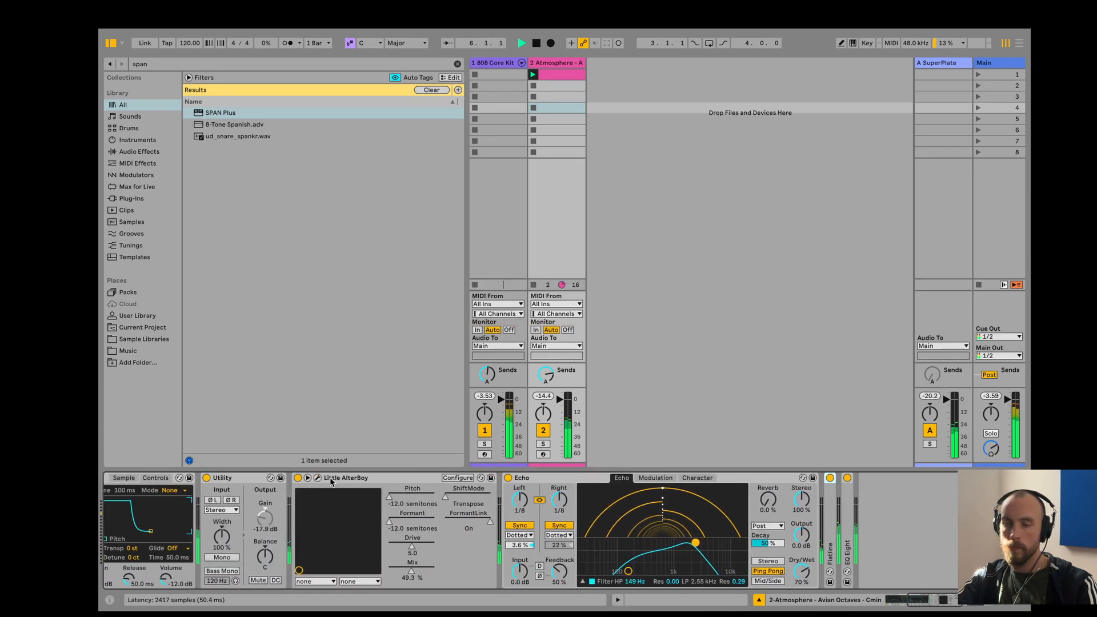
double_click(551, 478)
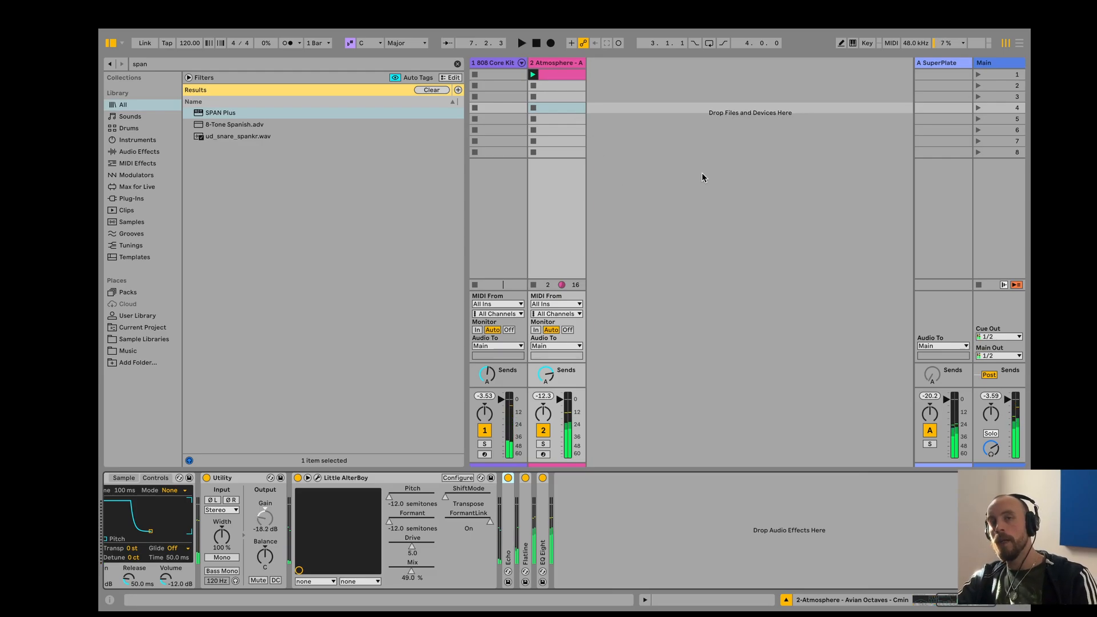
click(575, 67)
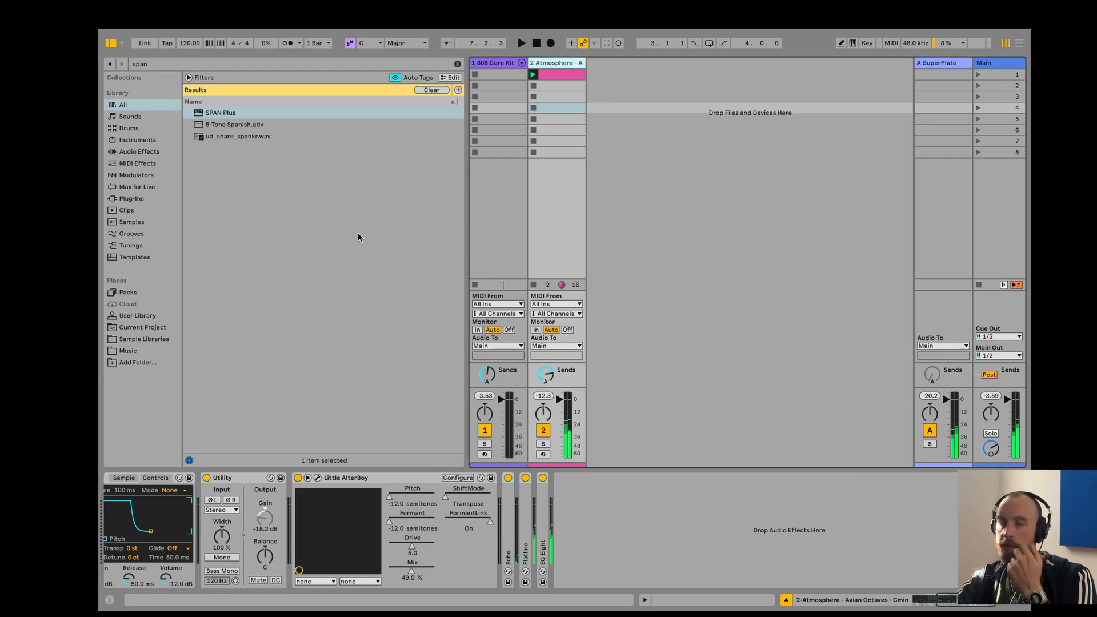
click(509, 66)
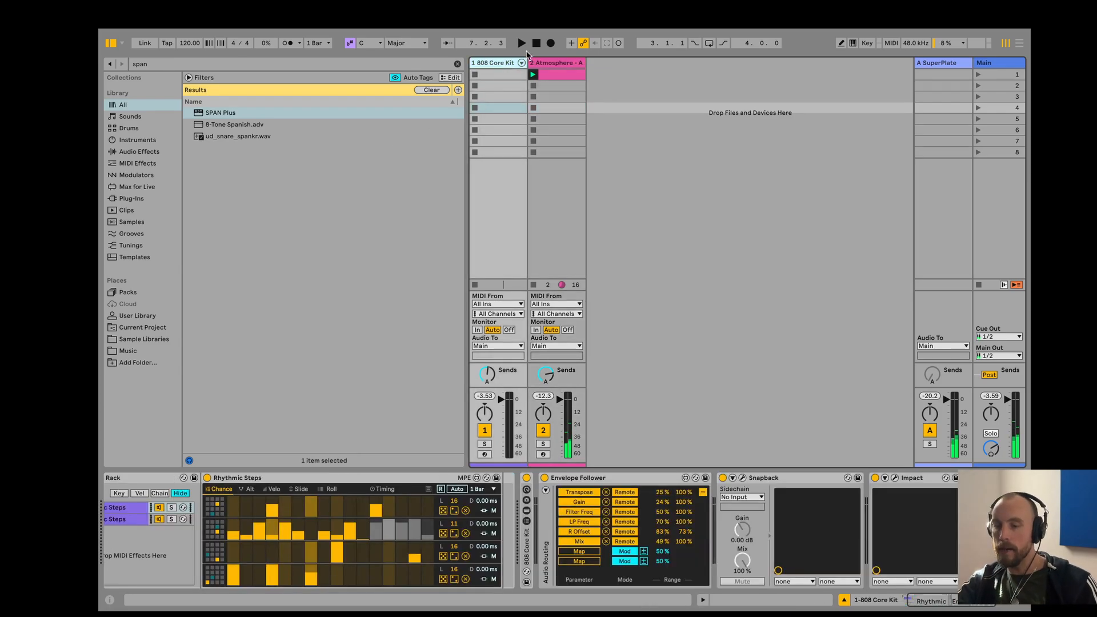
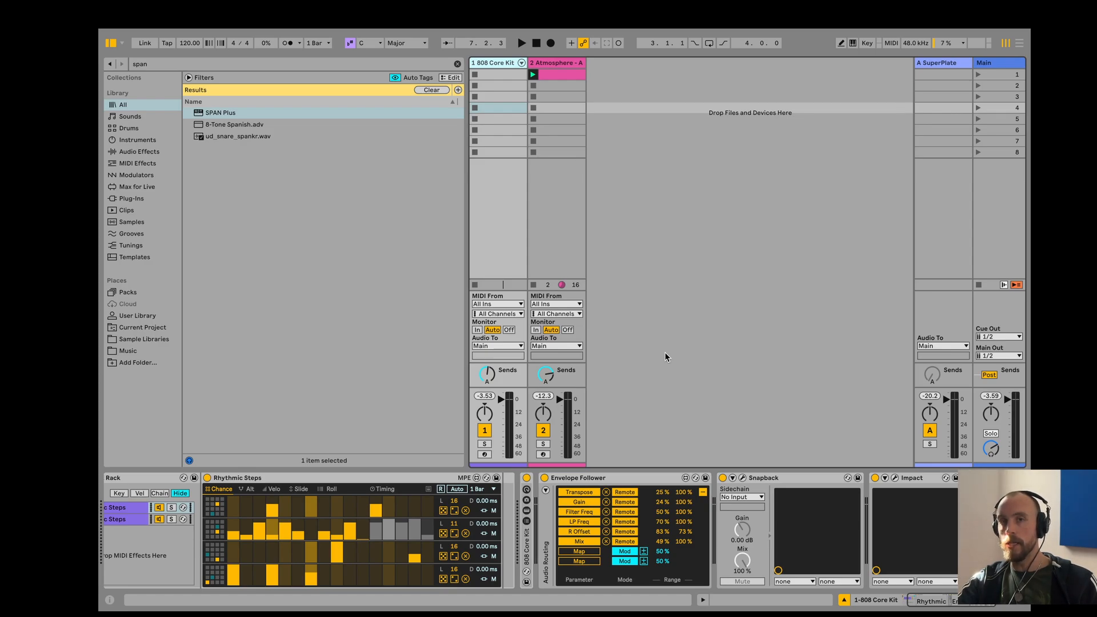
Find Operator in the library and load it on a new MIDI track.
key(super+f)
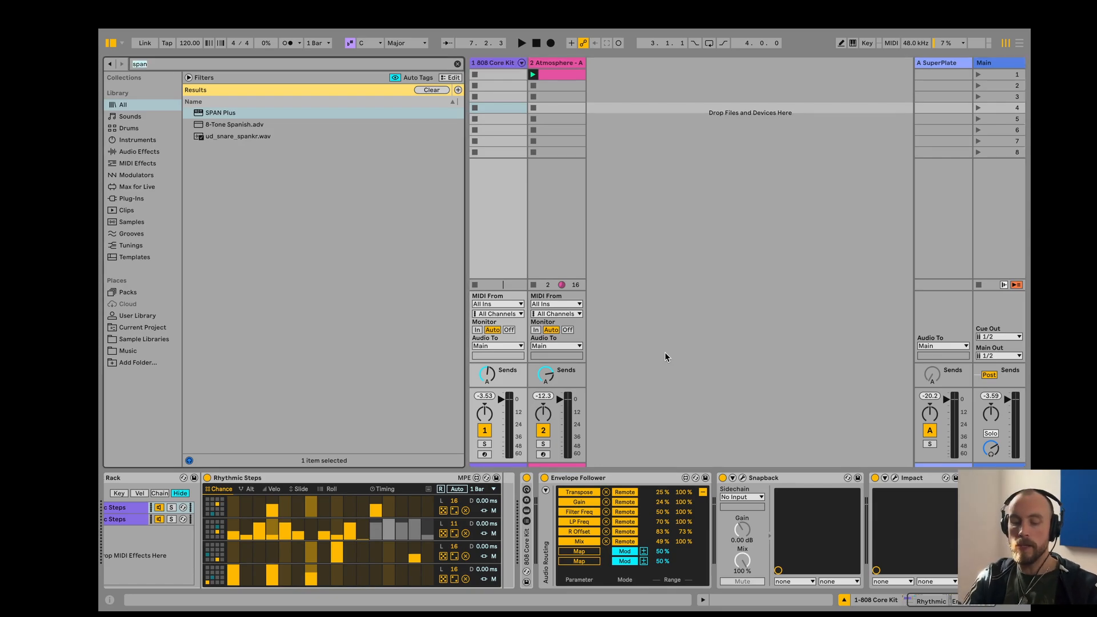
text(operat)
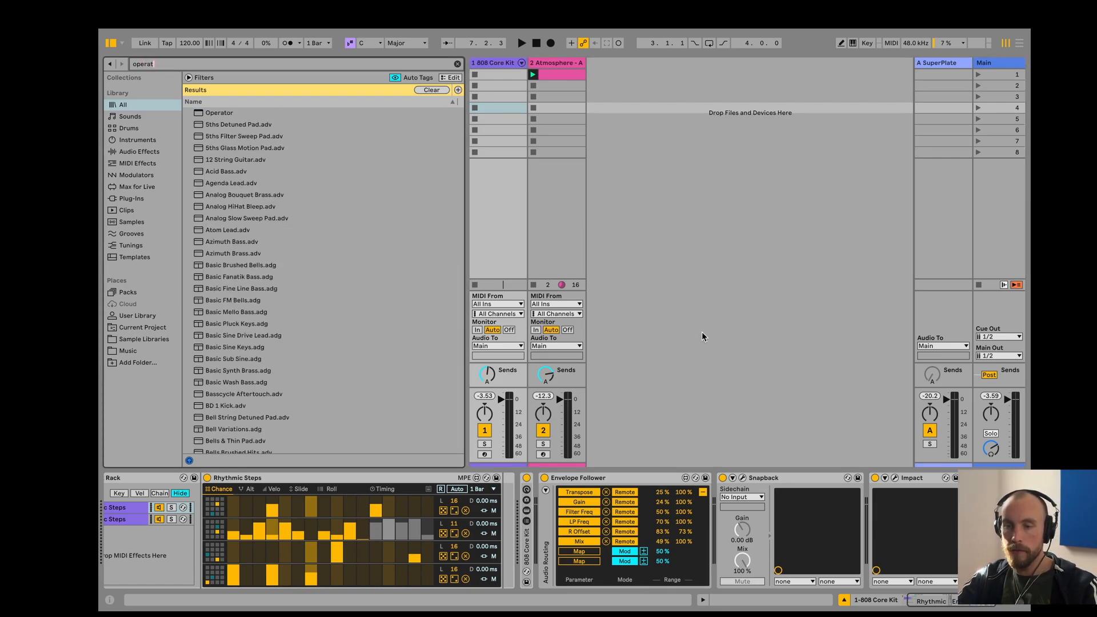
drag(219, 113, 663, 89)
click(620, 62)
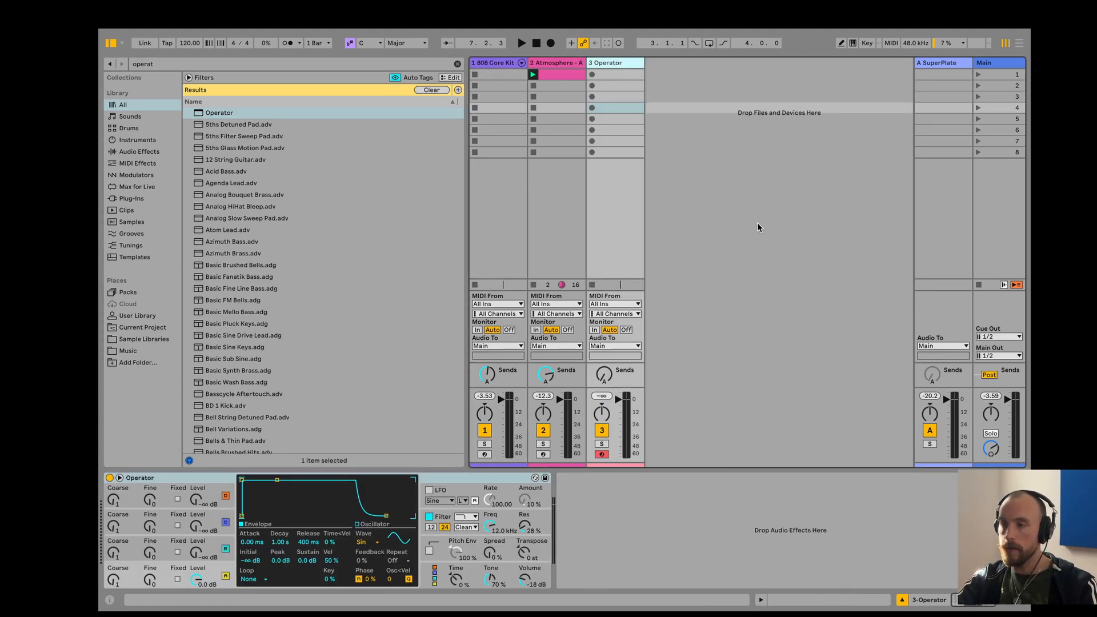
Audition Operator with live notes over the beat, shifting the computer keyboard an octave down.
key(a)
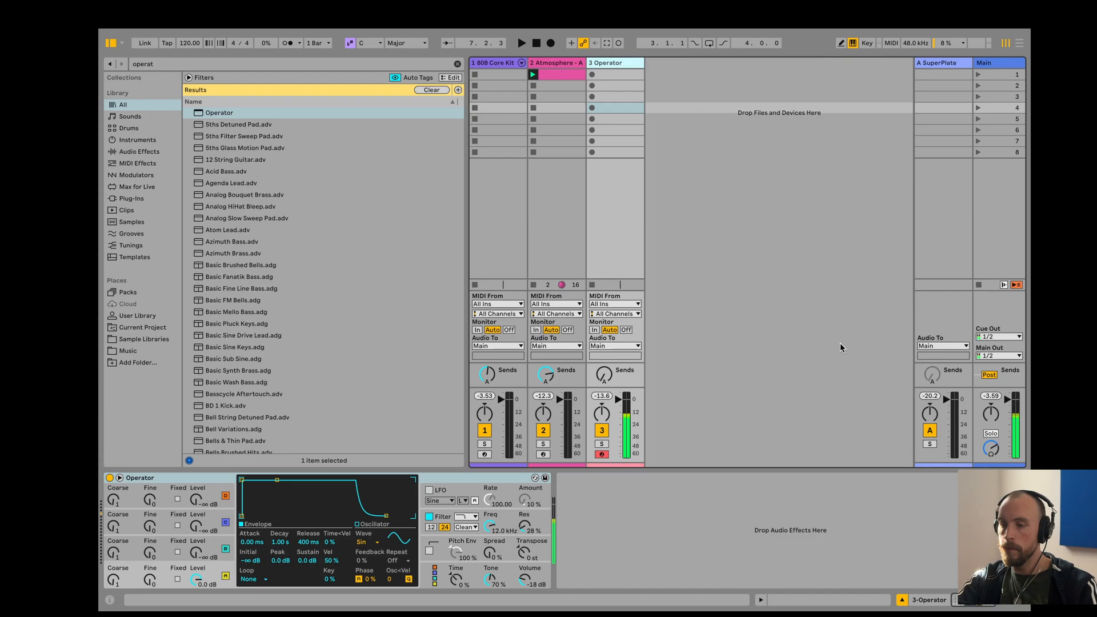
key(space)
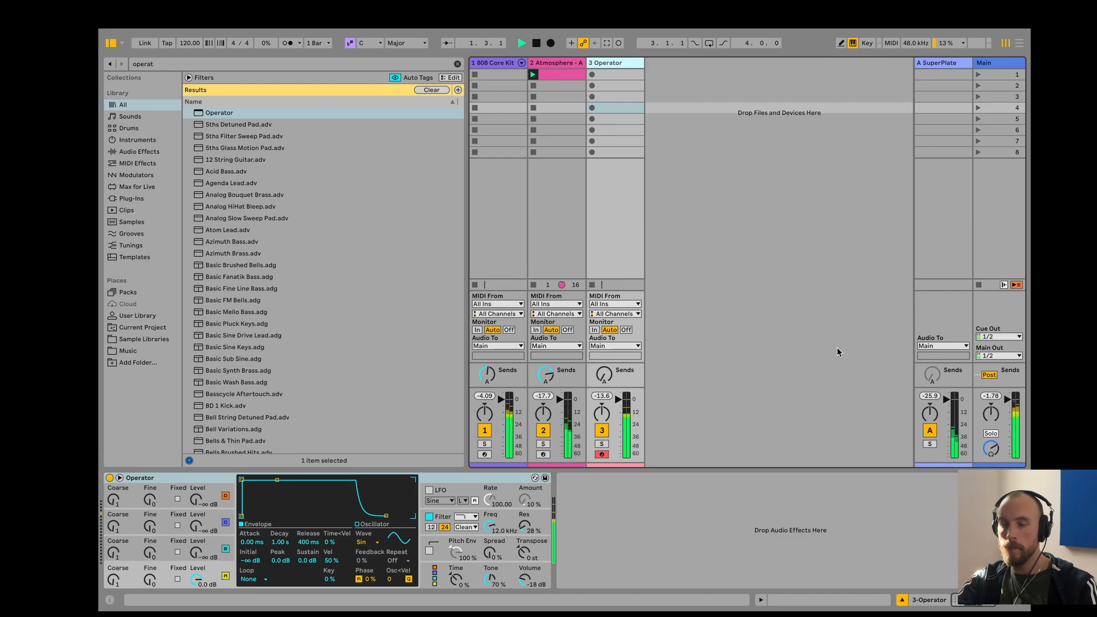
key(z)
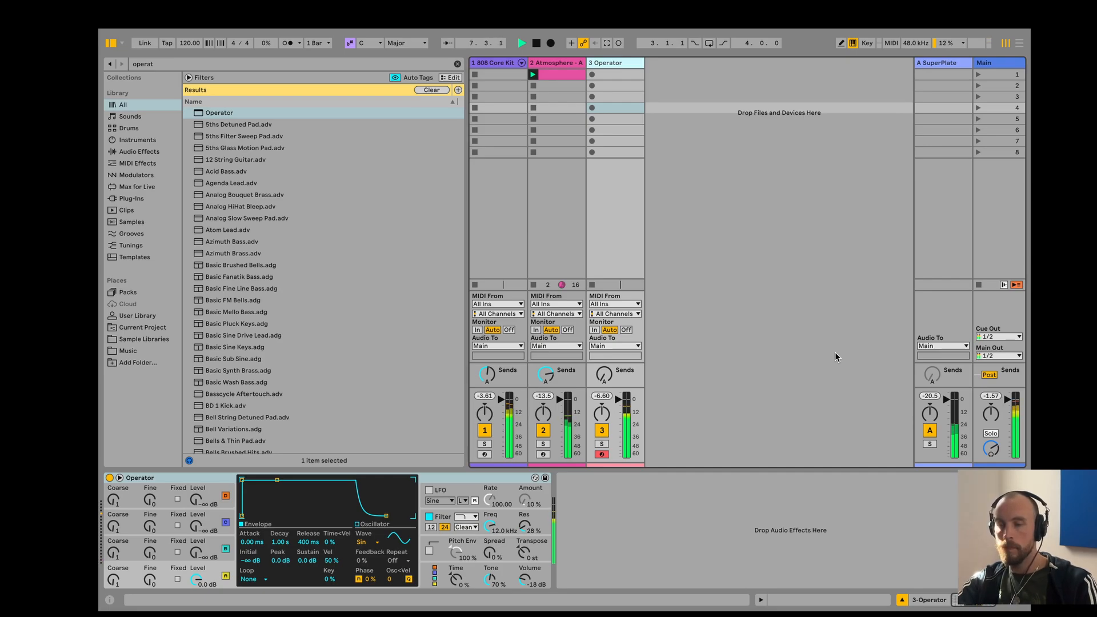
key(space)
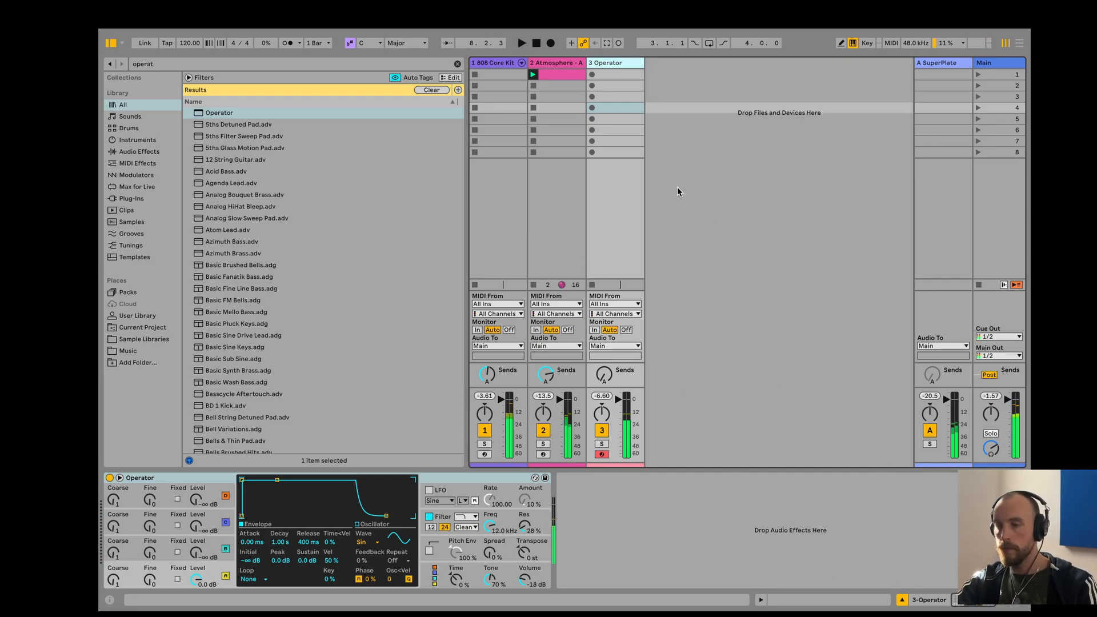
Create a four-bar looped clip on the Operator track with an F1 note from 1.1.1 to 1.4.1 and a D1 note from 1.4.3 to 2.1.1.
double_click(618, 74)
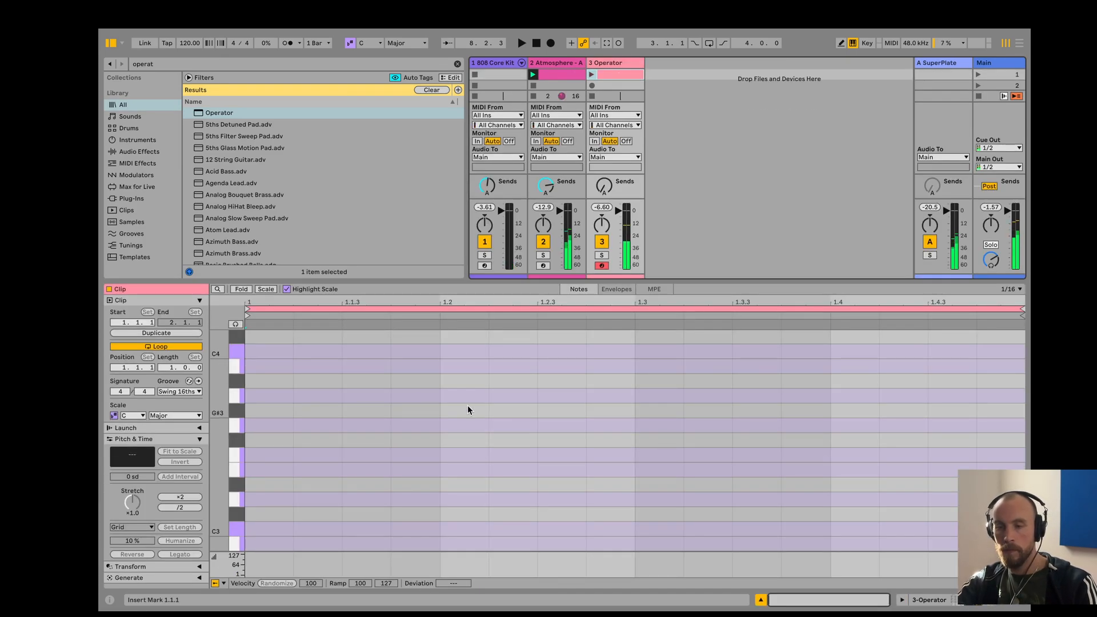
drag(173, 367, 172, 353)
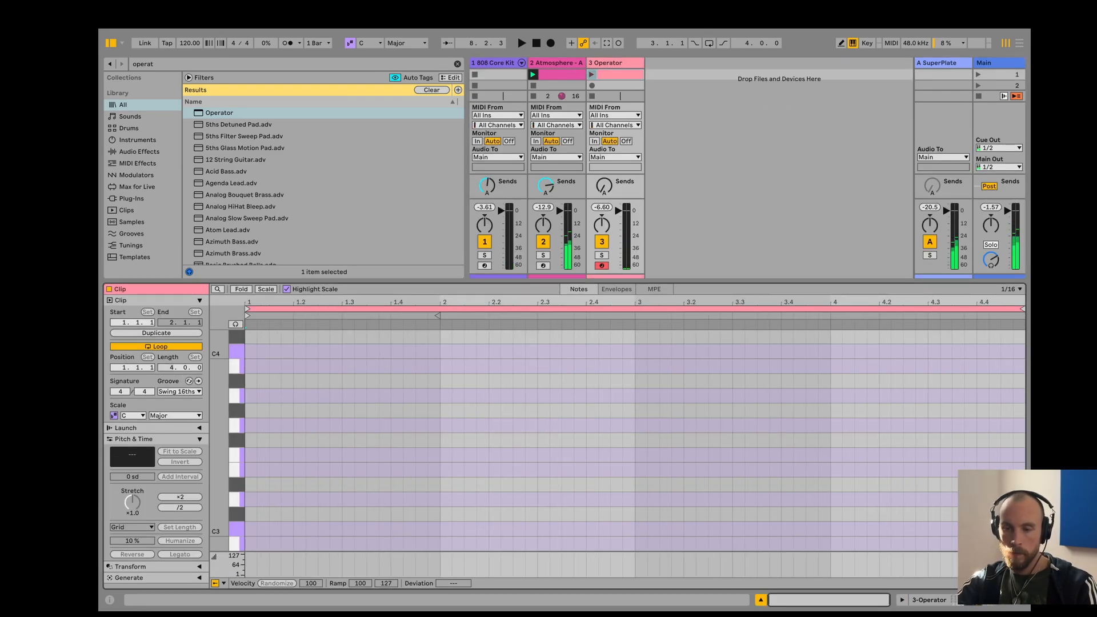
scroll(270, 456, down, 10)
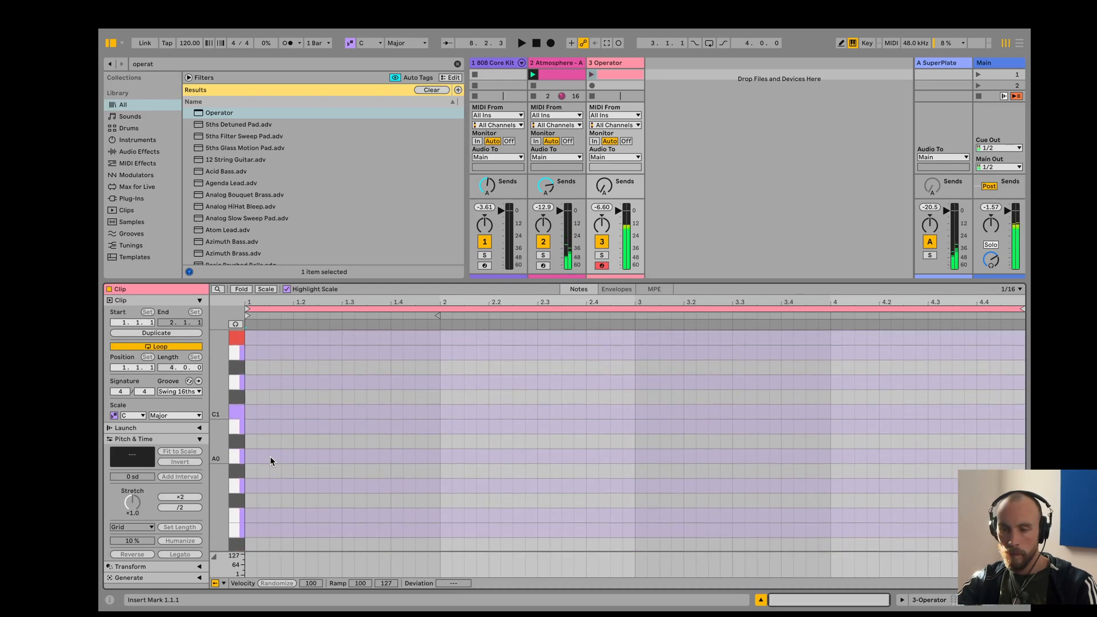
scroll(270, 456, up, 3)
double_click(251, 399)
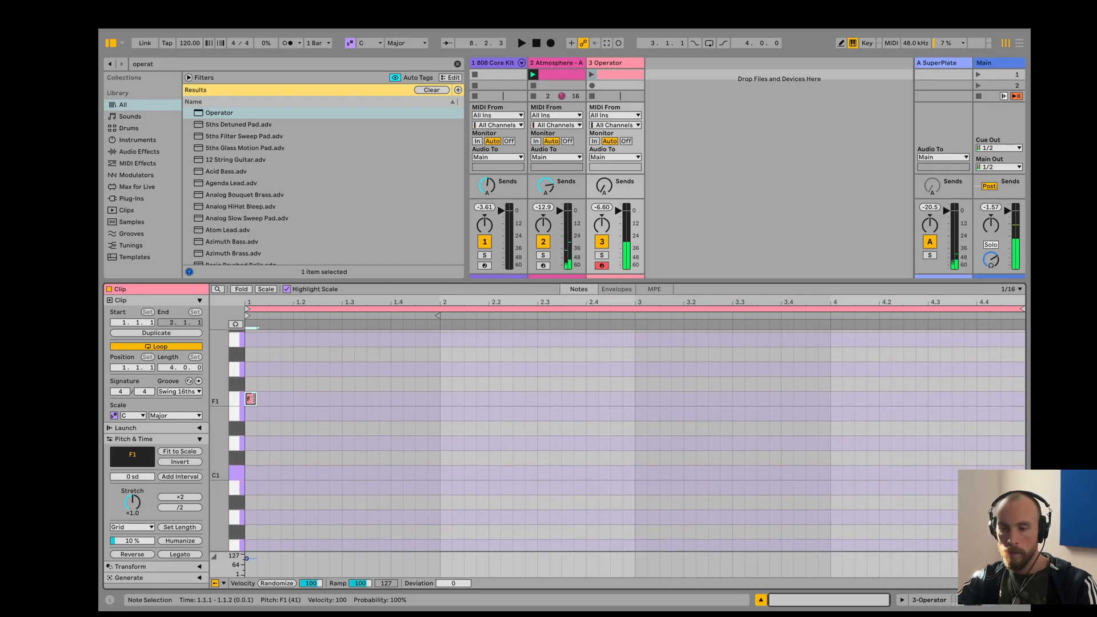
drag(255, 399, 390, 399)
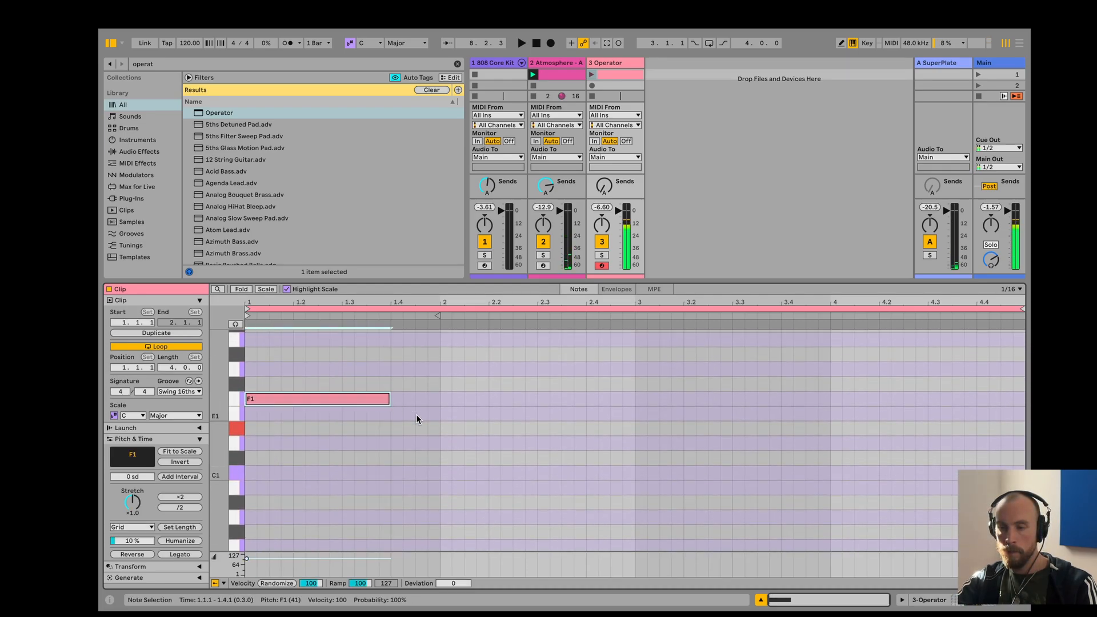
double_click(423, 443)
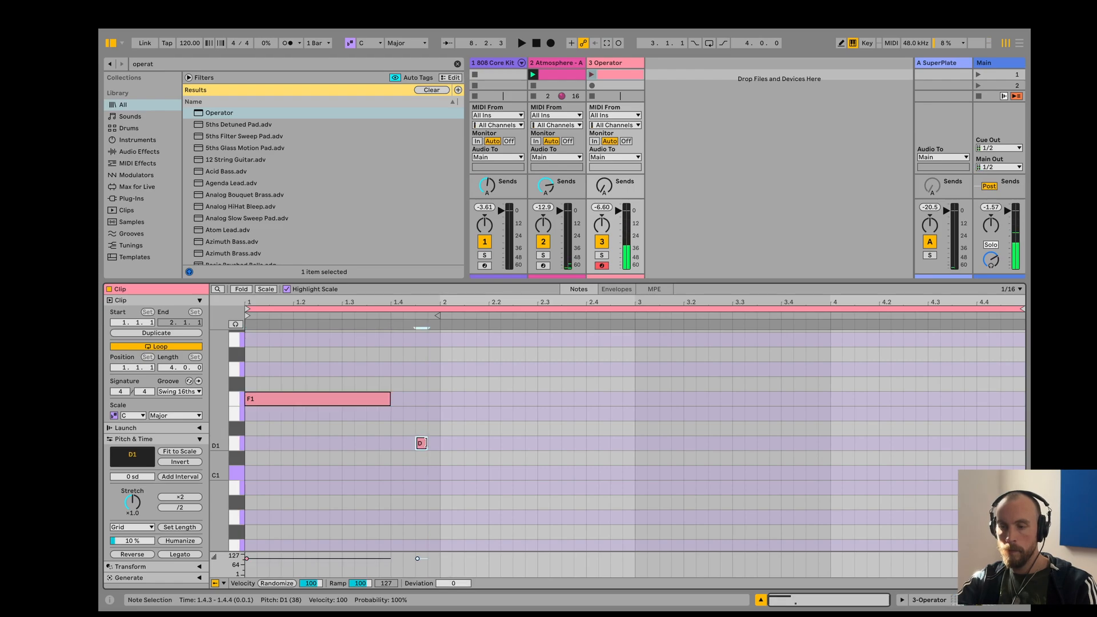
drag(427, 443, 440, 443)
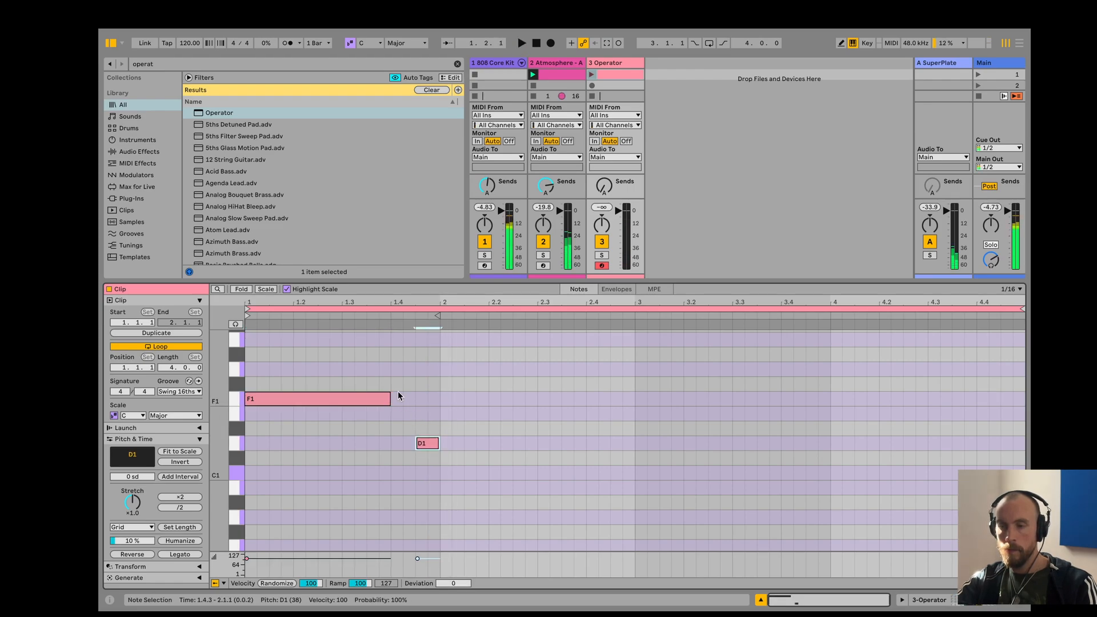
Launch the Operator clip, extend the F1 note to 1.4.3 and move the short note at 1.4.3 to G1.
click(592, 75)
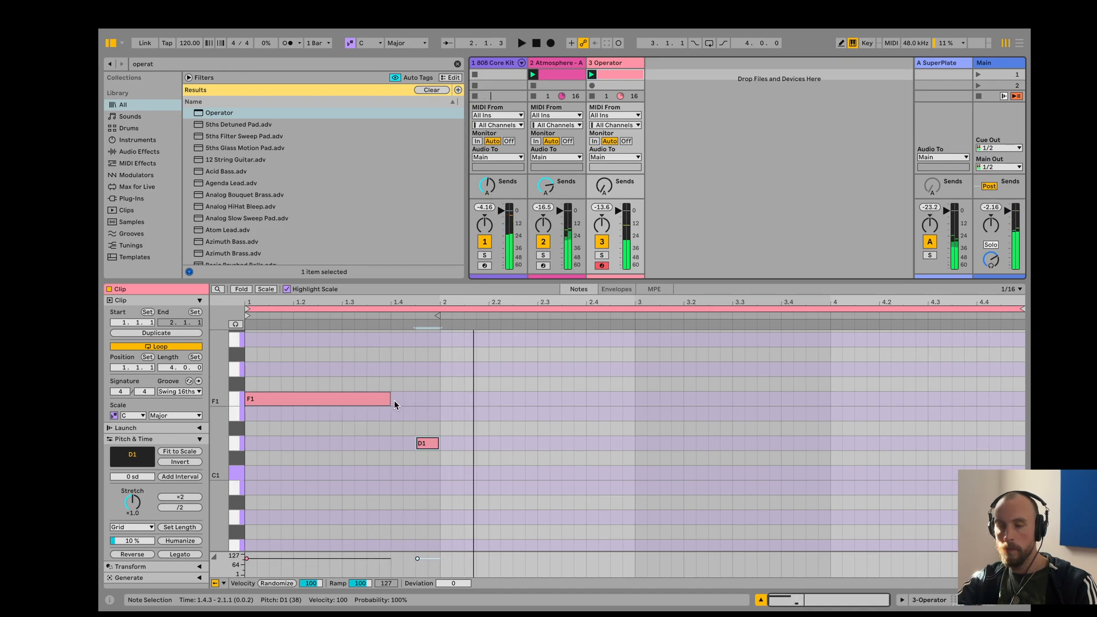
drag(390, 398, 416, 398)
drag(427, 444, 428, 371)
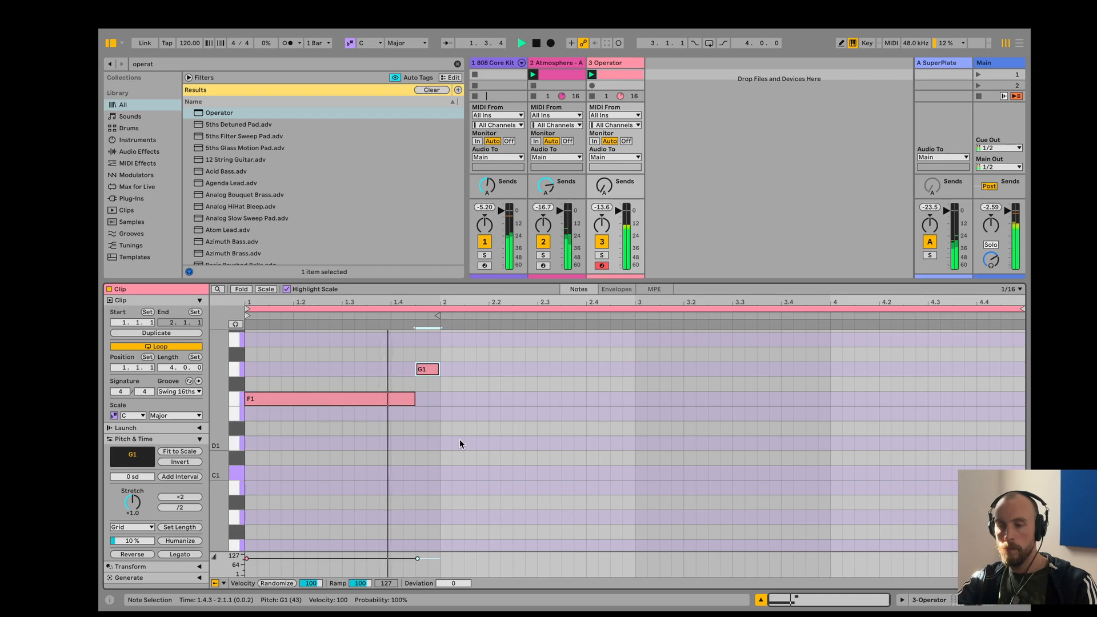
key(space)
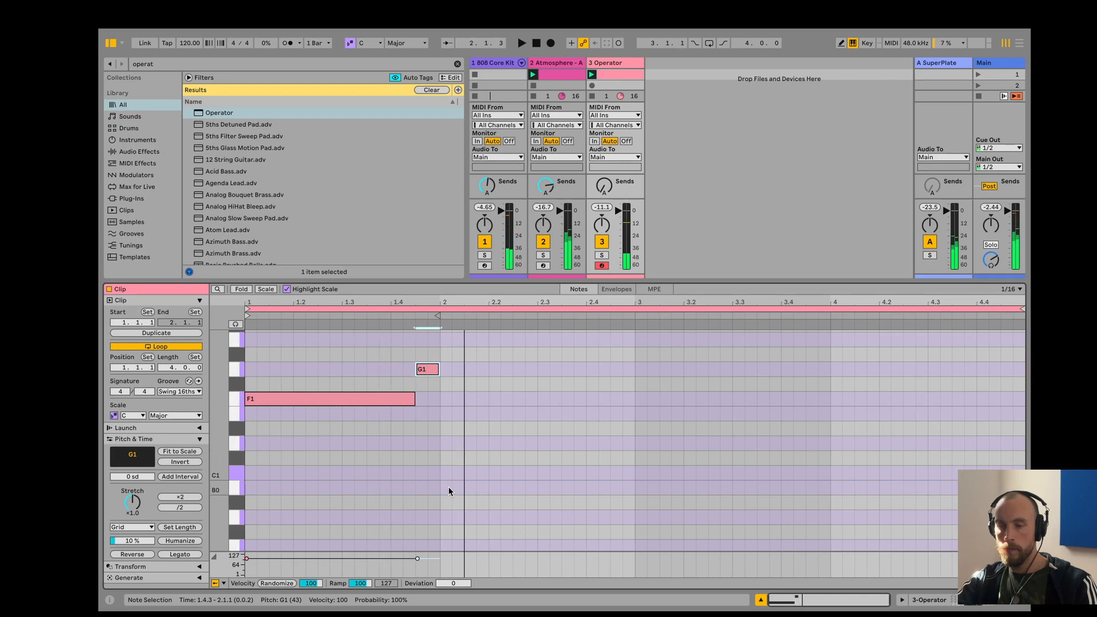
Draw a C1 note filling the whole second bar of the Operator clip and audition it.
drag(444, 474, 632, 480)
key(space)
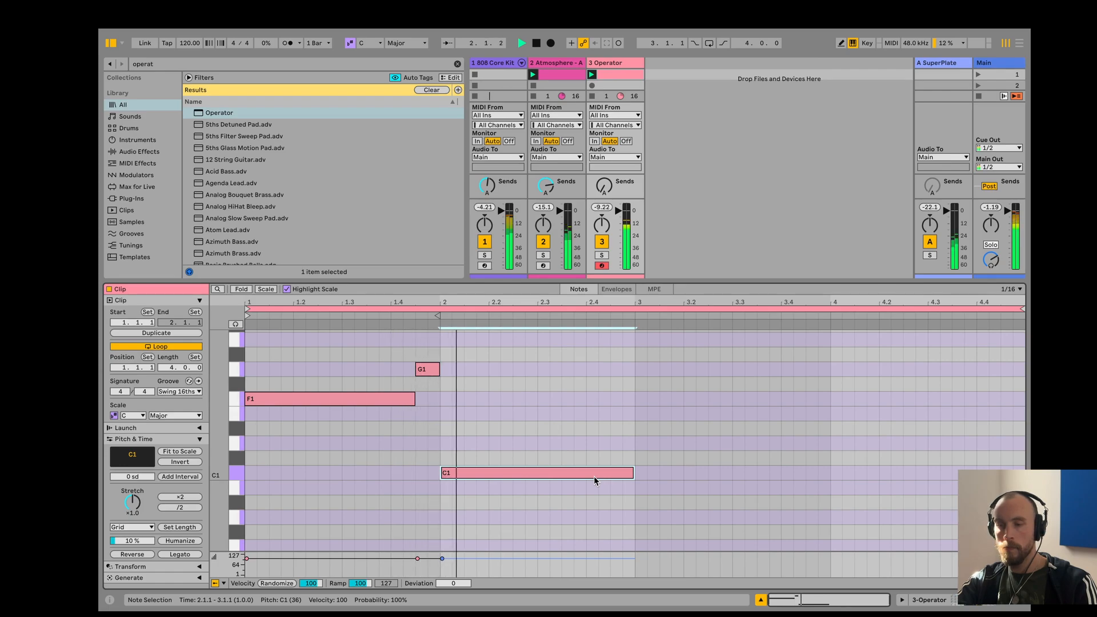
key(space)
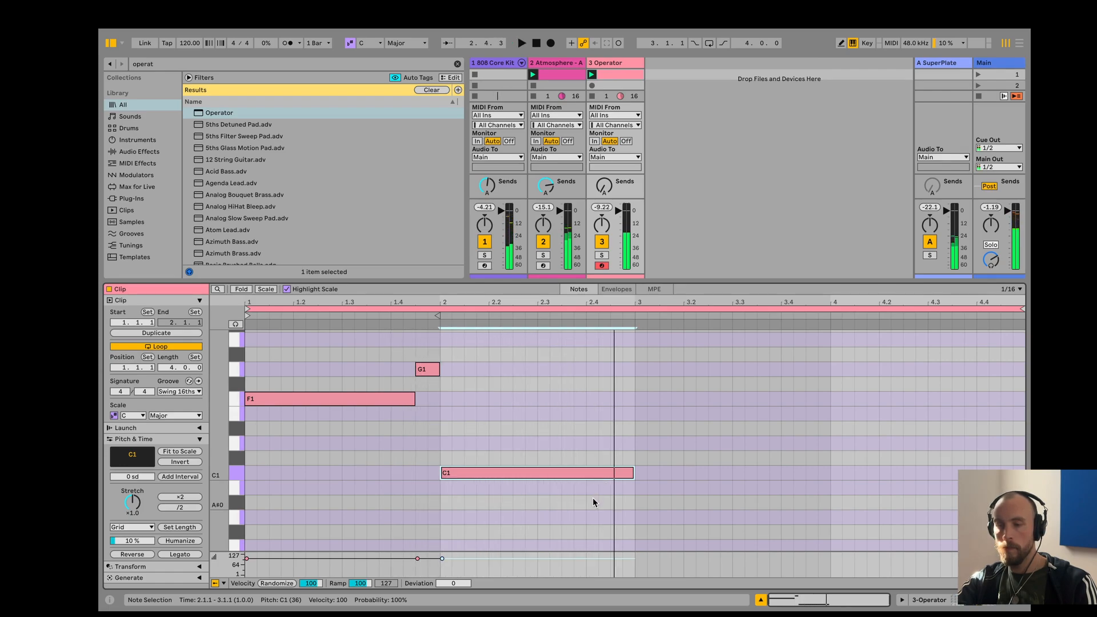
Duplicate the first two bars' notes into bars 3 and 4, move the copied G1 note to D1, and play the clip.
drag(593, 498, 371, 374)
key(ctrl+d)
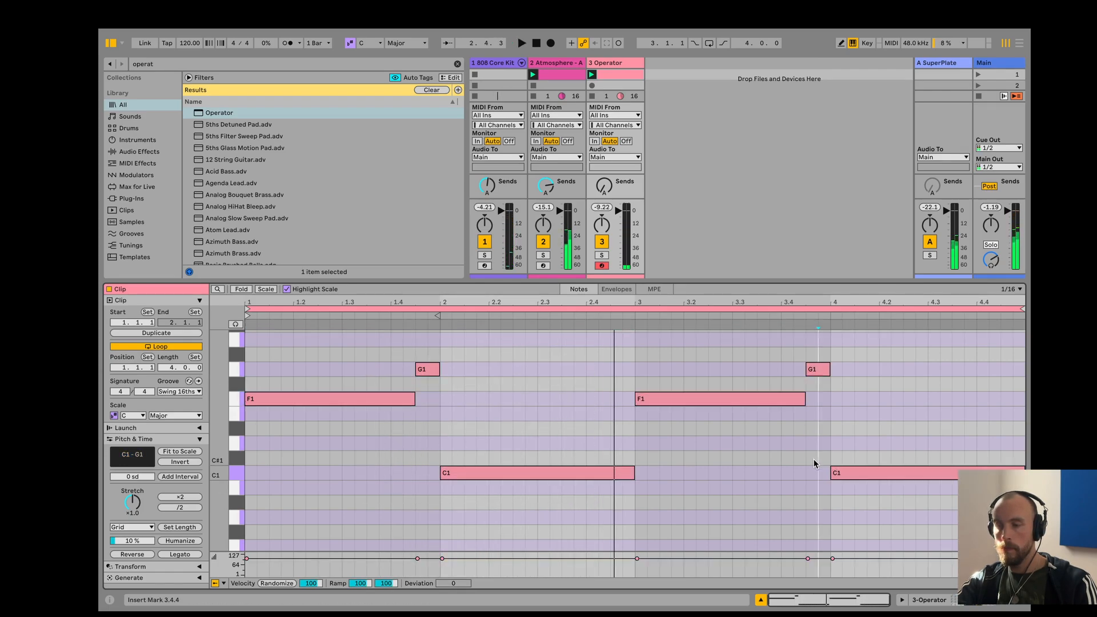
click(821, 367)
drag(821, 366, 823, 442)
key(space)
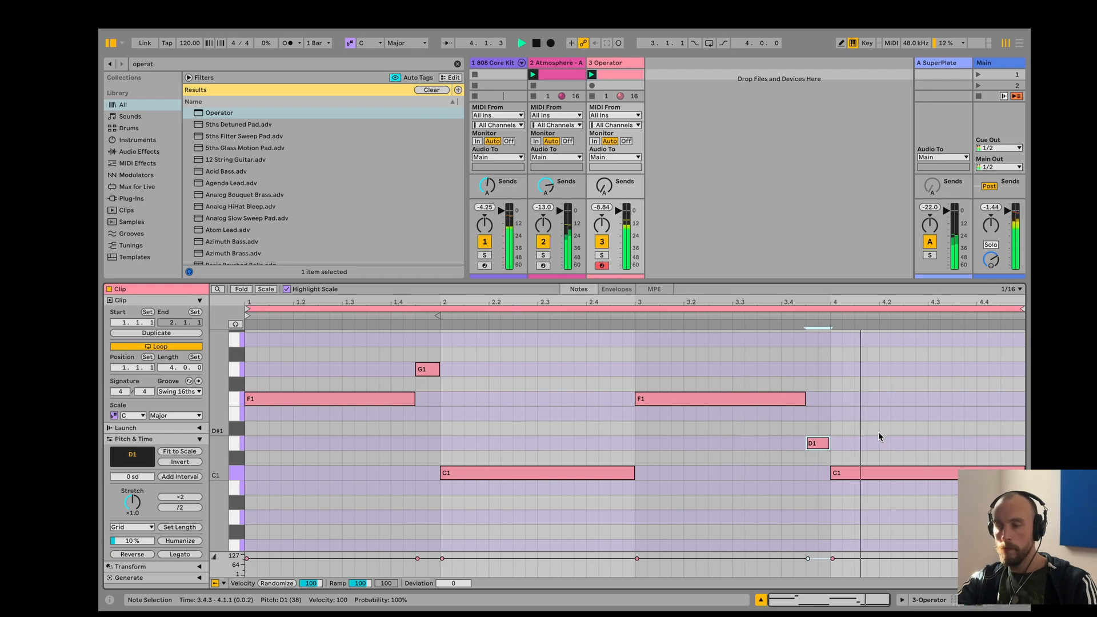
Transpose all notes in the Operator clip down one octave and play the clip.
key(space)
click(929, 601)
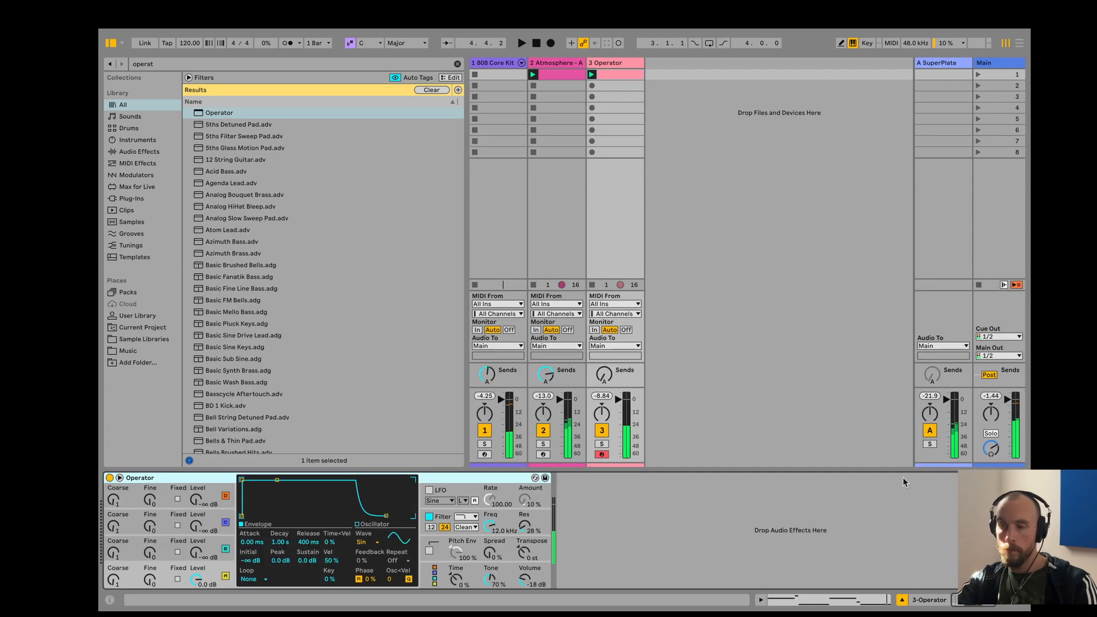
click(626, 75)
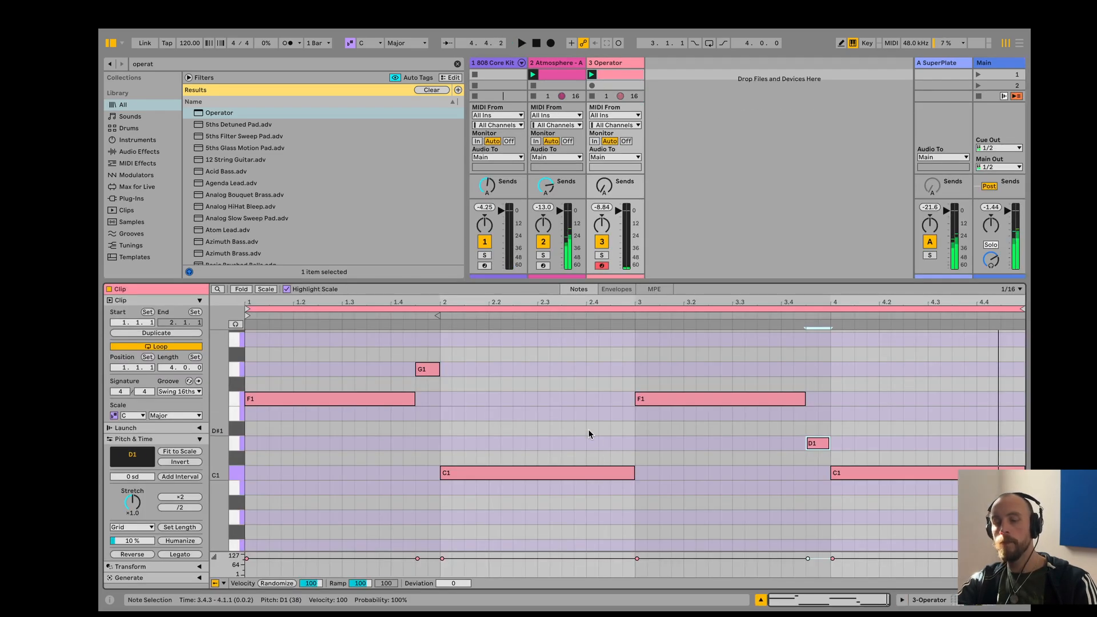
key(shift+Down)
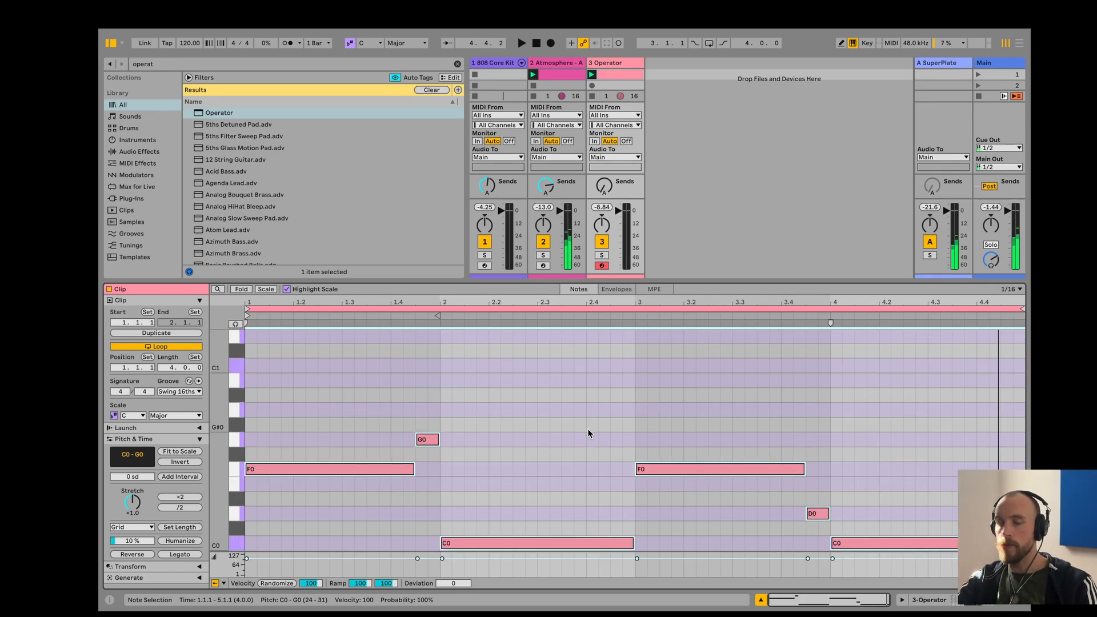
key(space)
click(761, 600)
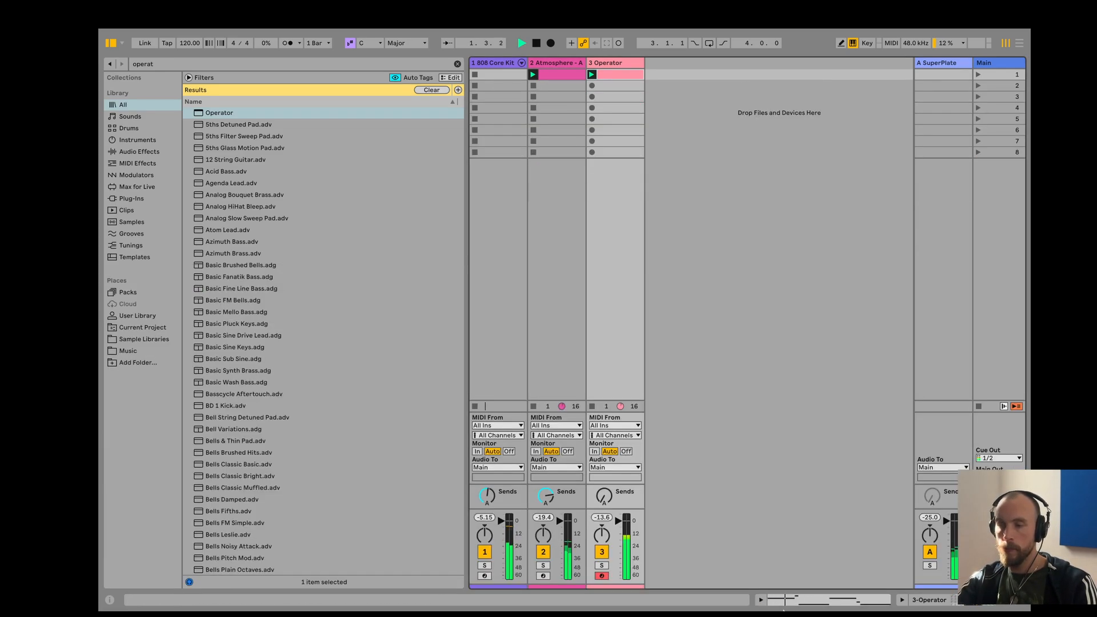
In Operator, set oscillator B to Coarse 2 with an envelope decay of 638 ms and sustain of 0.0 dB, and audition it.
double_click(609, 64)
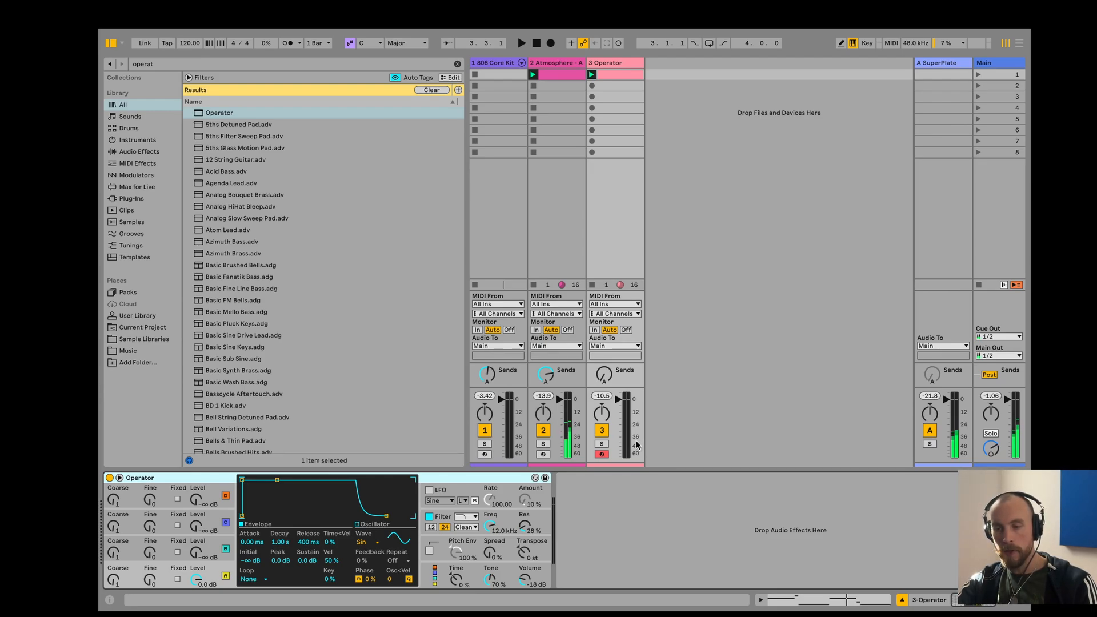
click(209, 545)
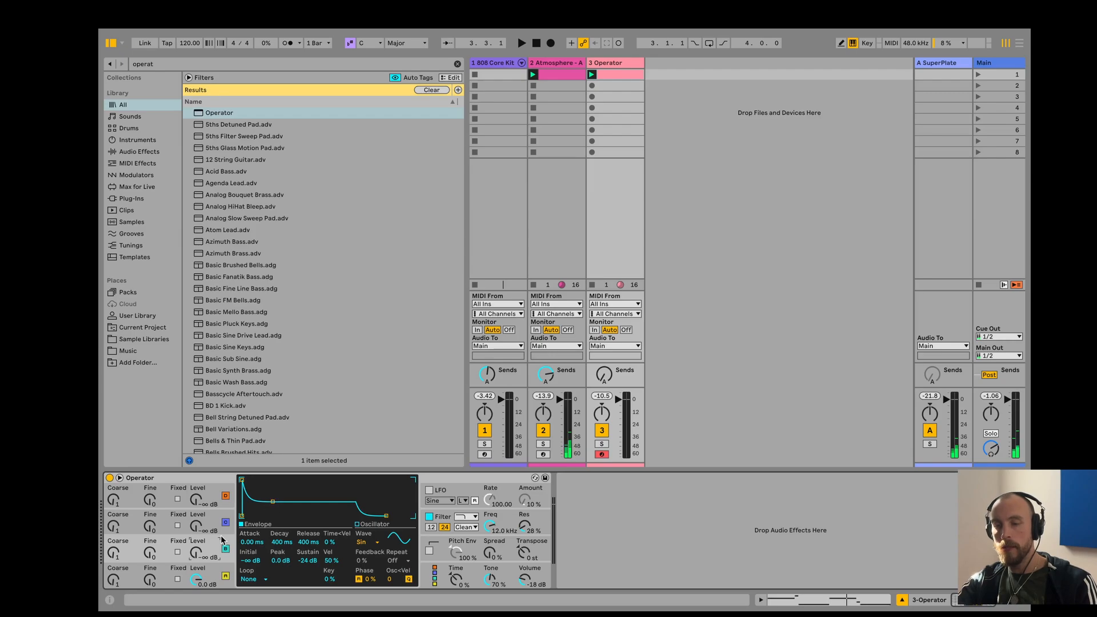
drag(273, 501, 276, 482)
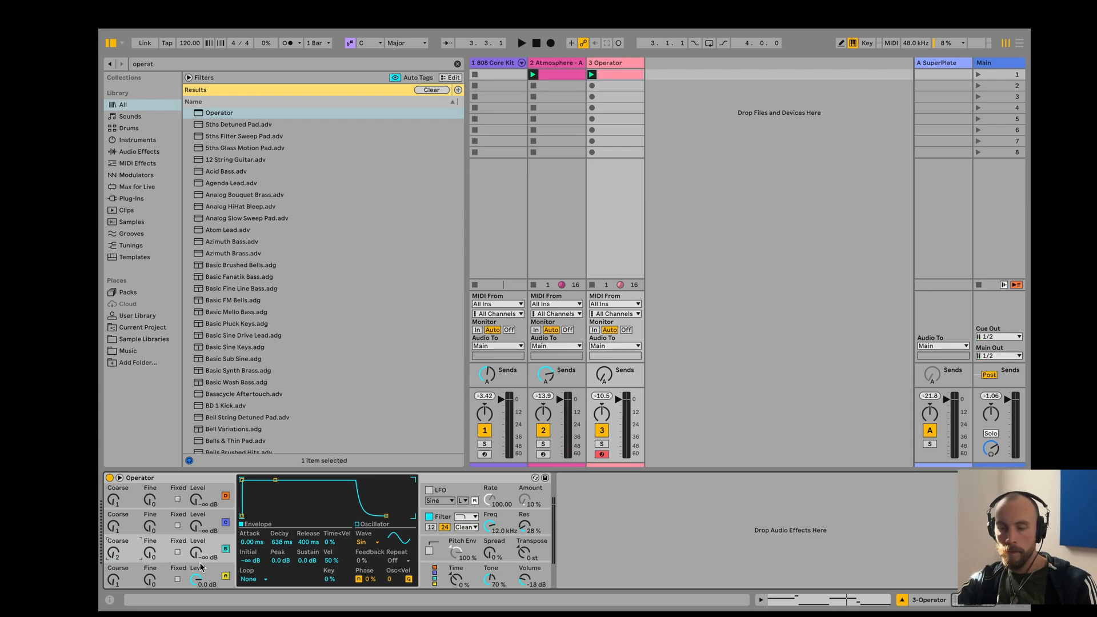
mouse_move(196, 552)
mouse_down()
mouse_move(196, 540)
mouse_move(196, 583)
mouse_move(198, 550)
mouse_move(198, 571)
mouse_up()
key(space)
key(space)
Find EQ Eight in the browser, add it after Operator and play the bass line through it.
key(super+f)
text(eq)
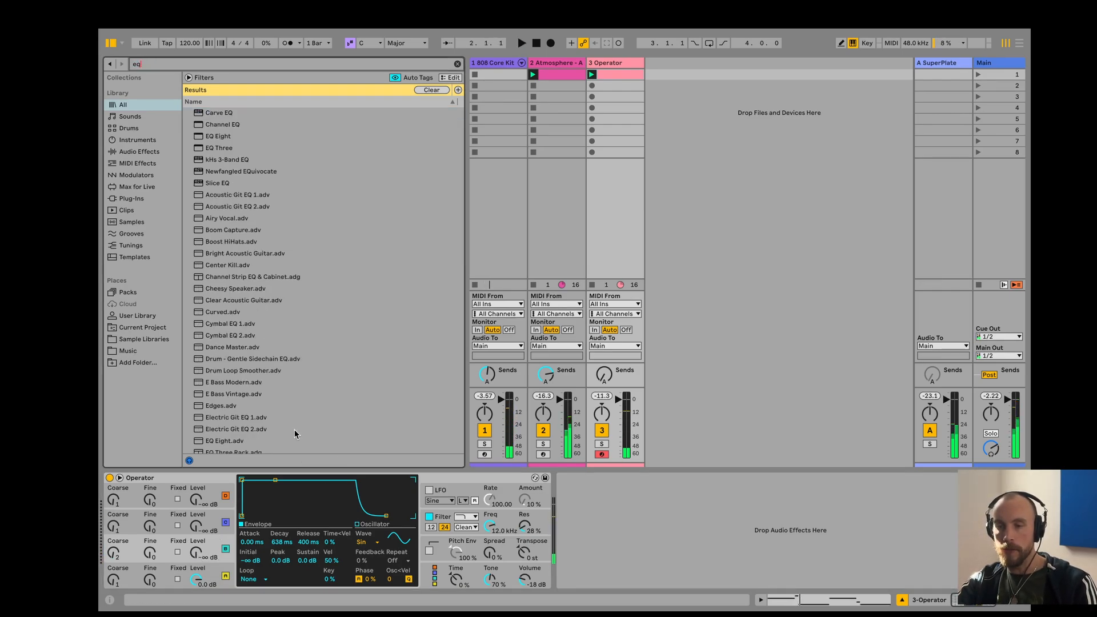
drag(222, 140, 670, 512)
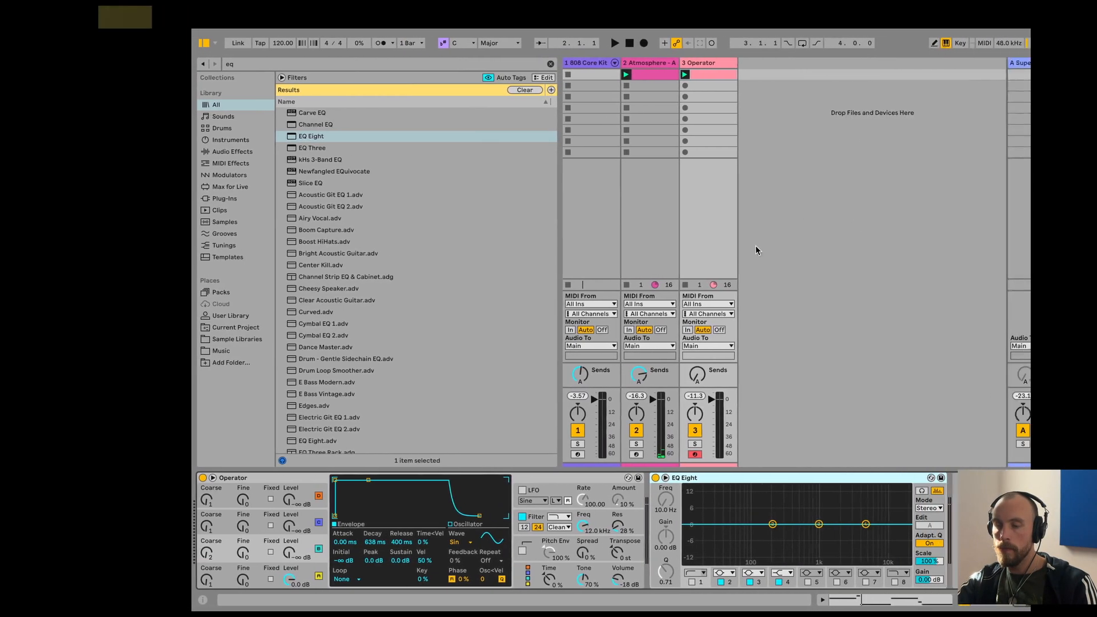
key(space)
key(space)
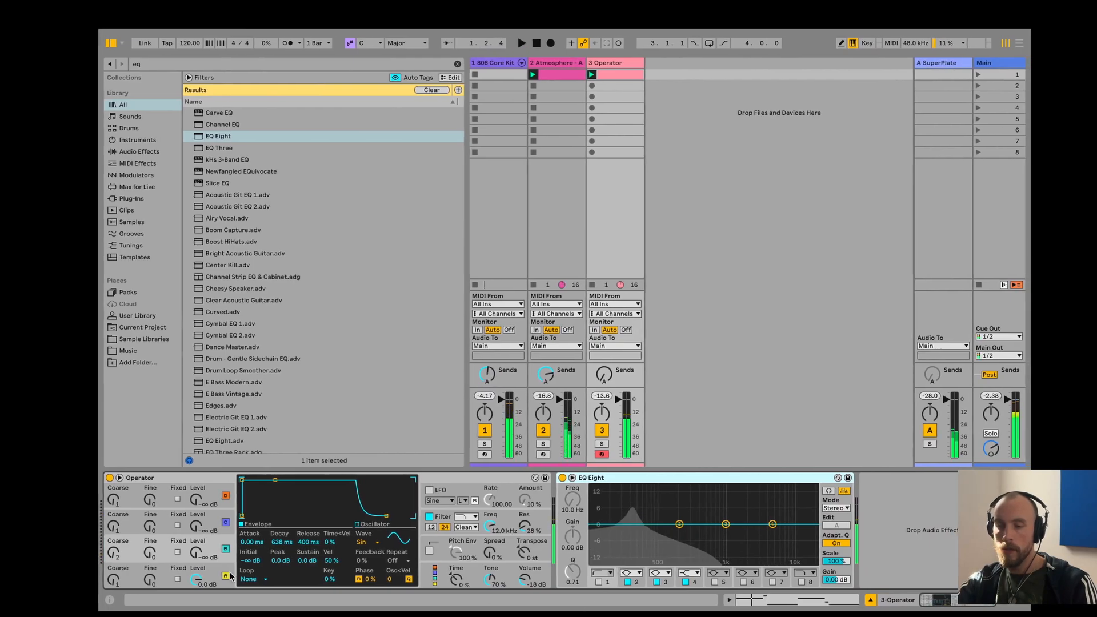
Set oscillator B's level to -32 dB in Operator while auditioning the bass line.
click(199, 556)
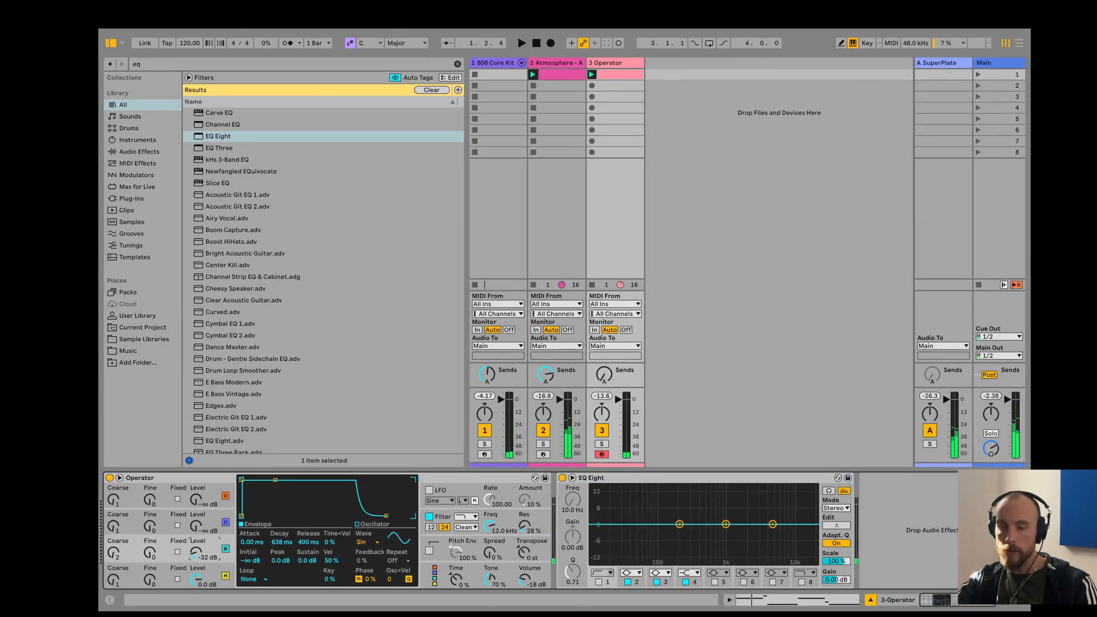
key(space)
drag(200, 556, 199, 541)
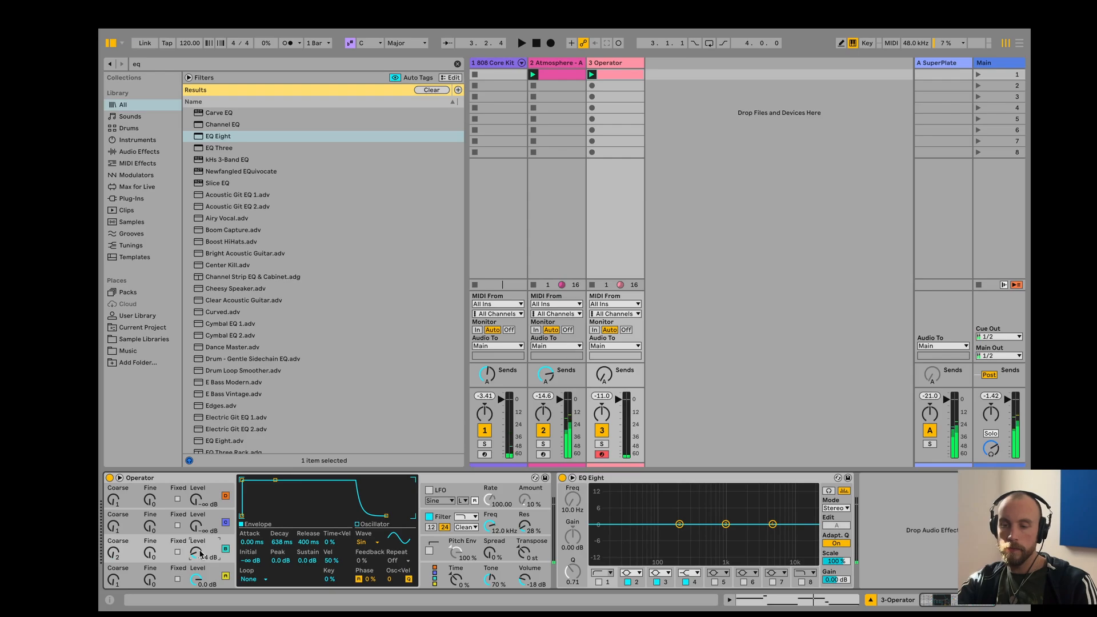
key(space)
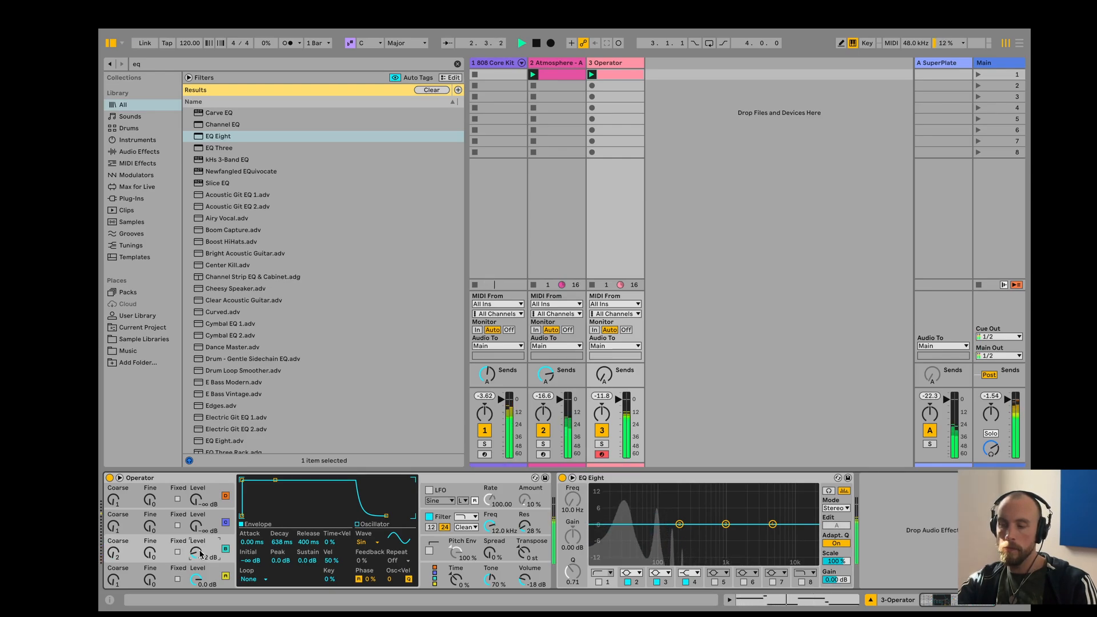
key(space)
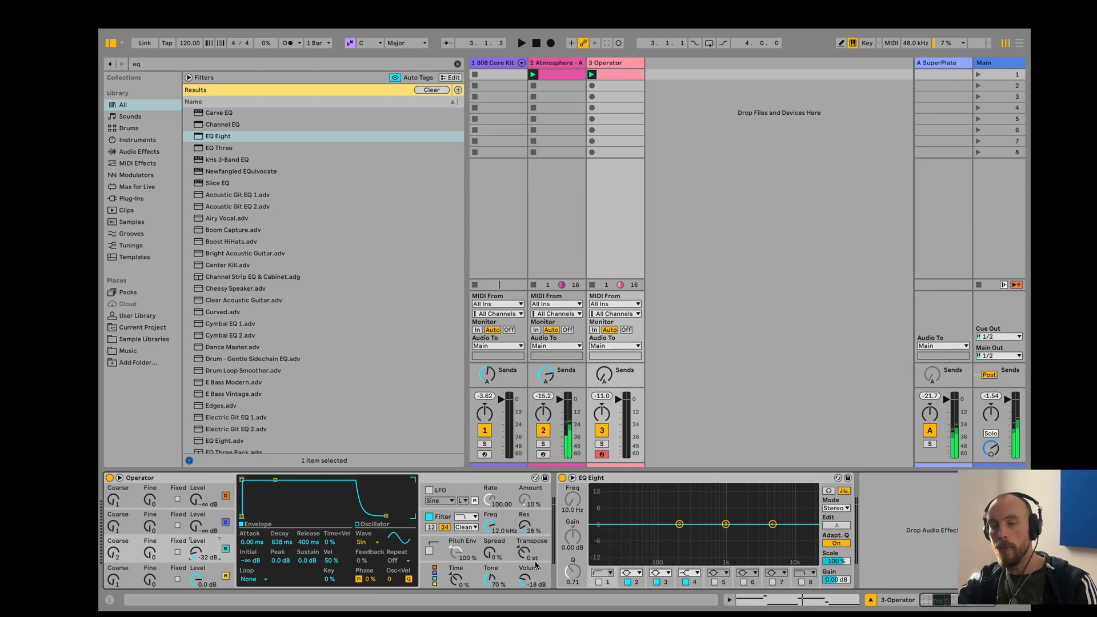
Group Operator into an Instrument Rack, show its chain list and duplicate the Operator chain.
click(469, 475)
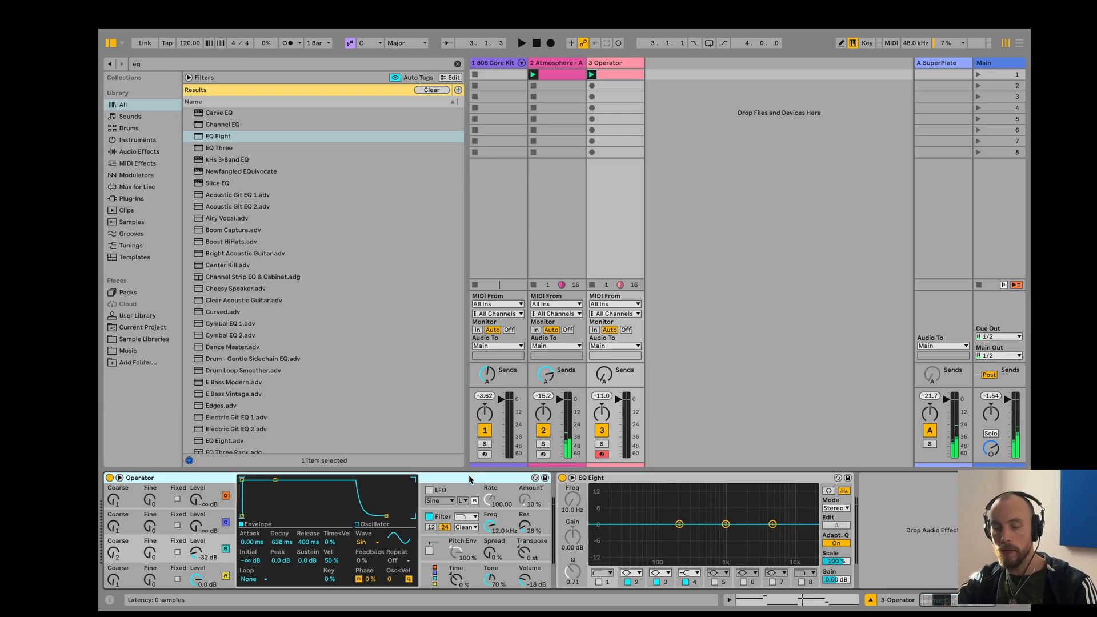
key(ctrl+g)
click(110, 522)
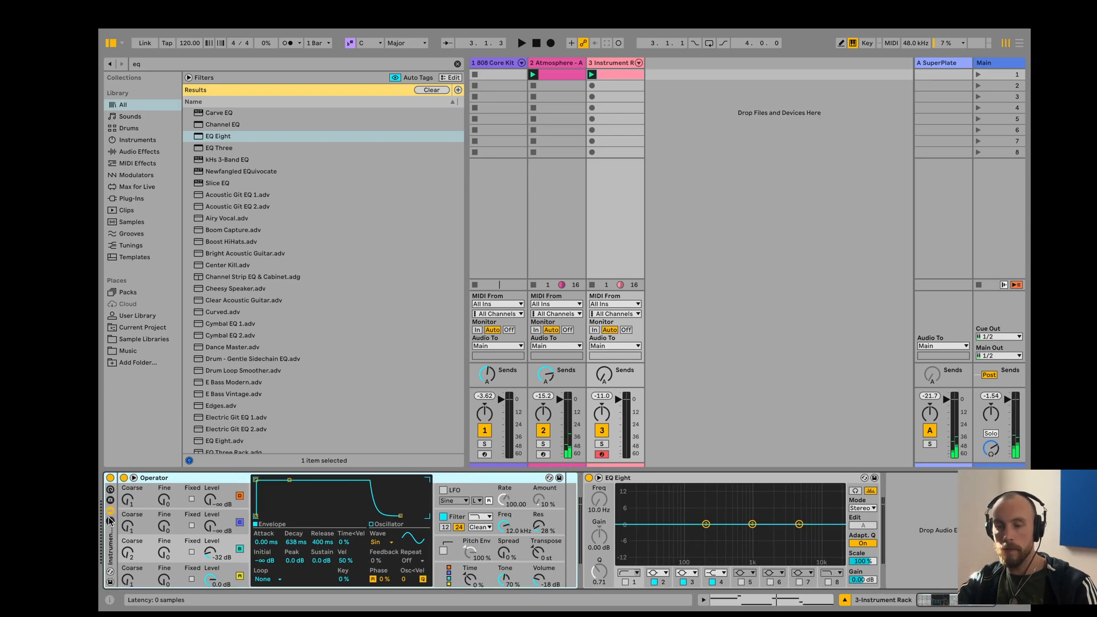
click(169, 507)
key(ctrl+d)
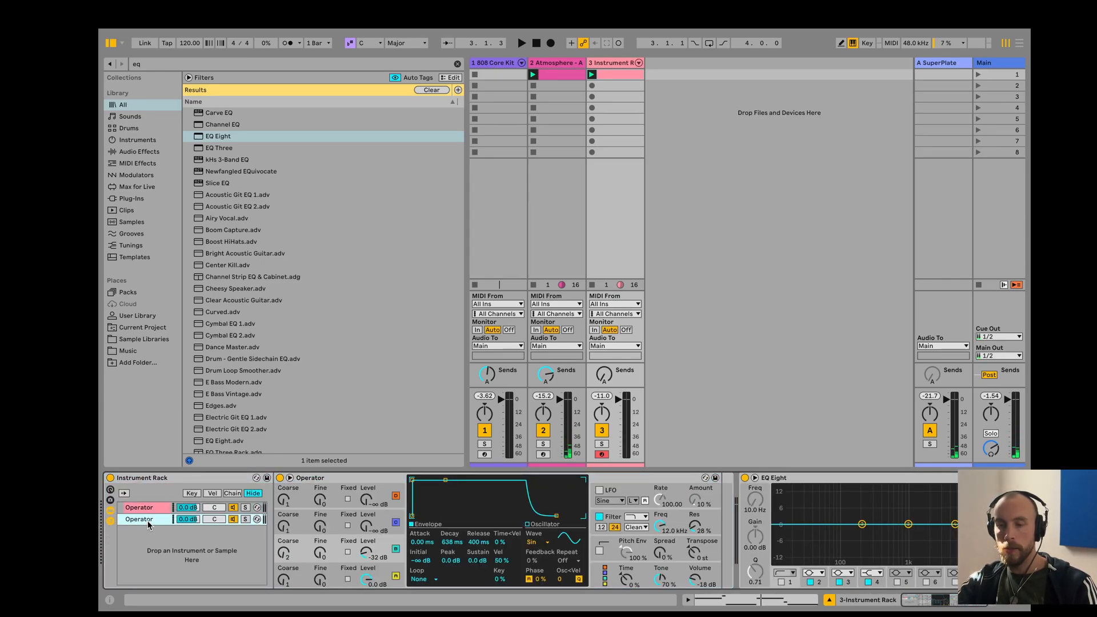
In the duplicated Operator, turn off oscillator B and change oscillator A's waveform.
click(394, 548)
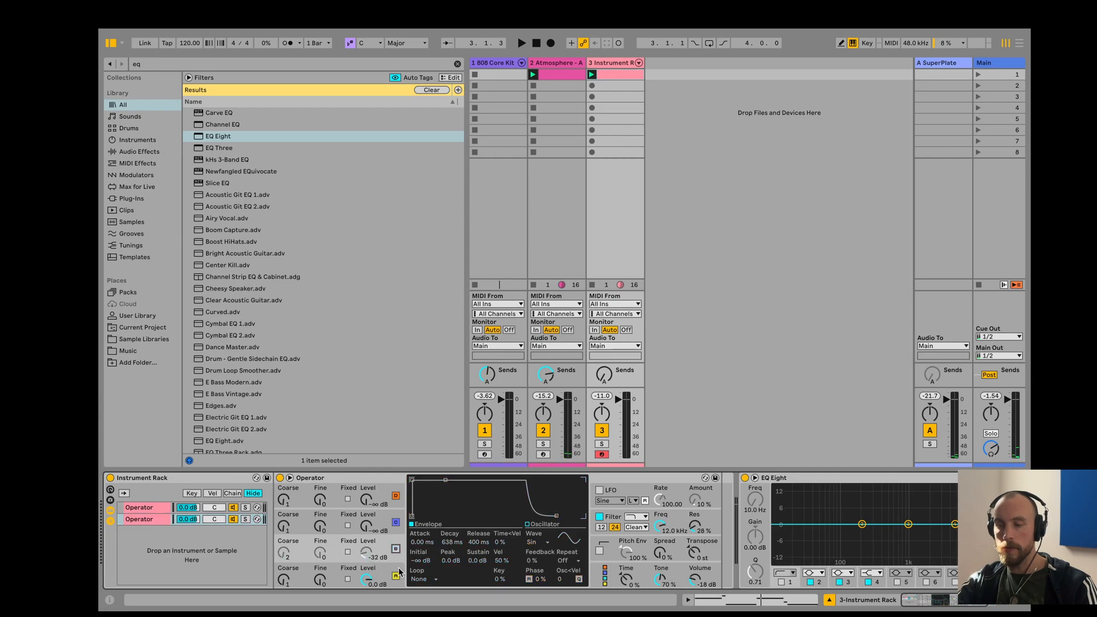
click(387, 570)
click(540, 547)
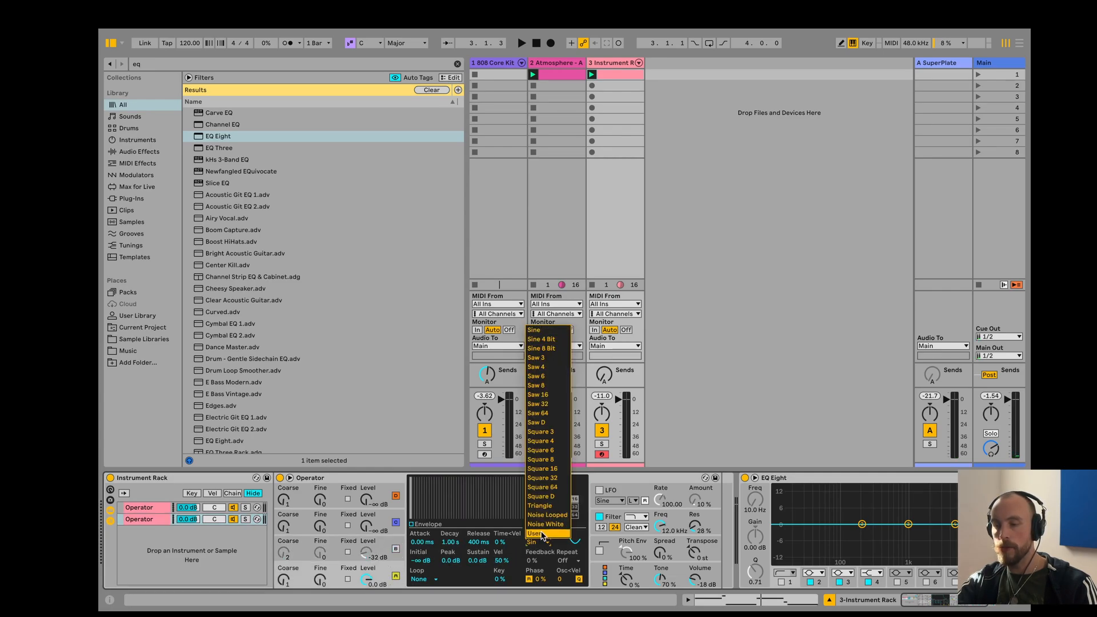
click(545, 529)
Turn off the duplicated Operator's filter and set its volume to -62 dB while auditioning the soloed bass track.
click(598, 516)
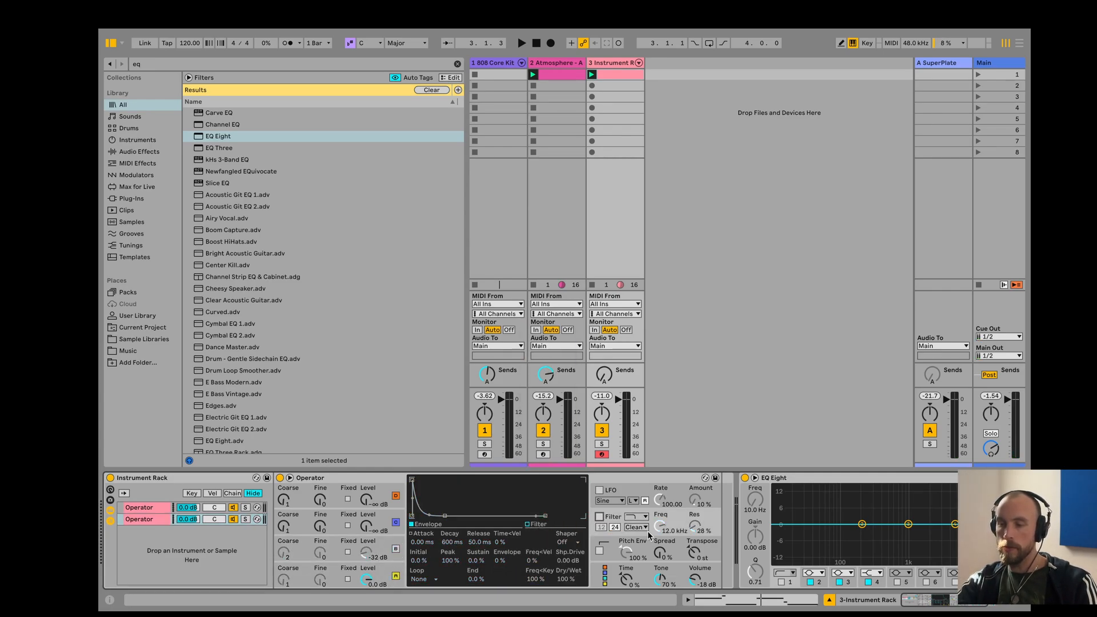
click(700, 582)
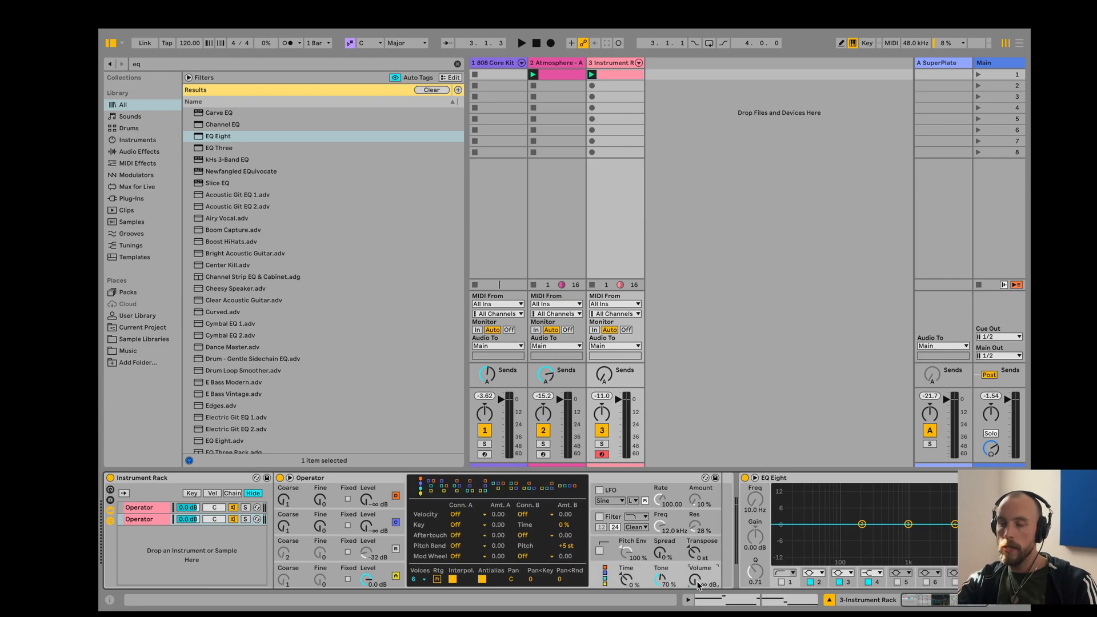
click(602, 445)
key(space)
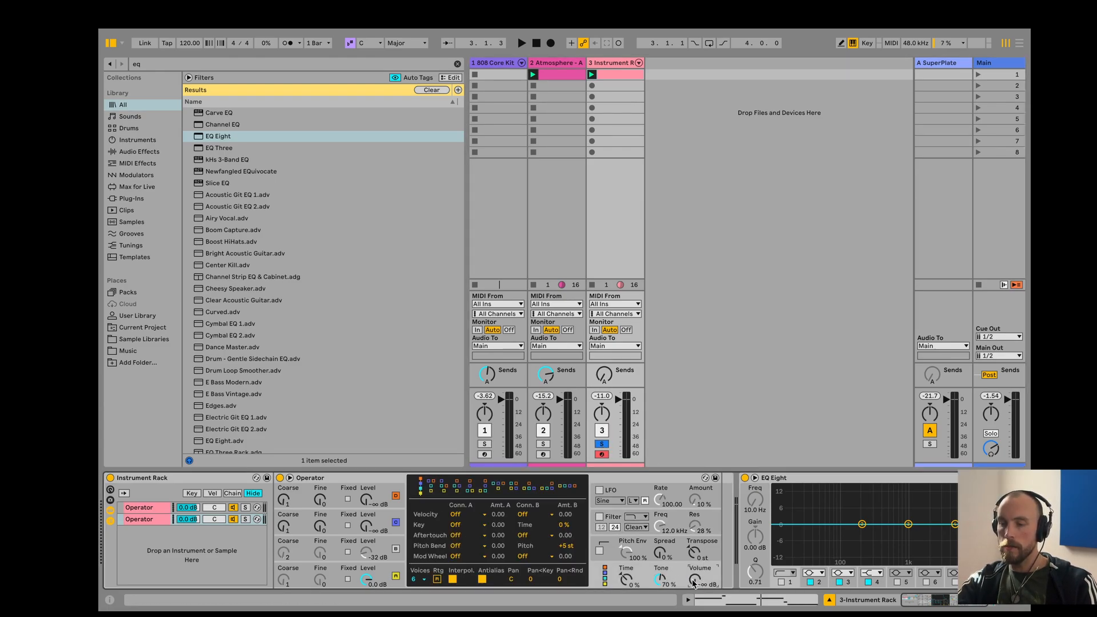
drag(691, 582, 691, 579)
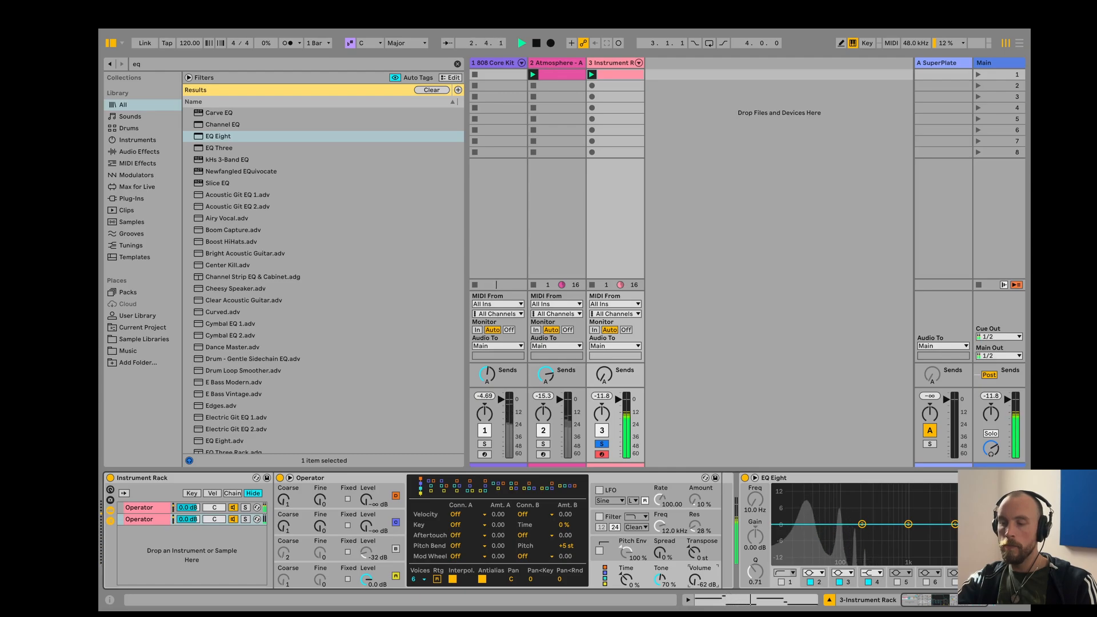
drag(695, 579, 694, 579)
key(space)
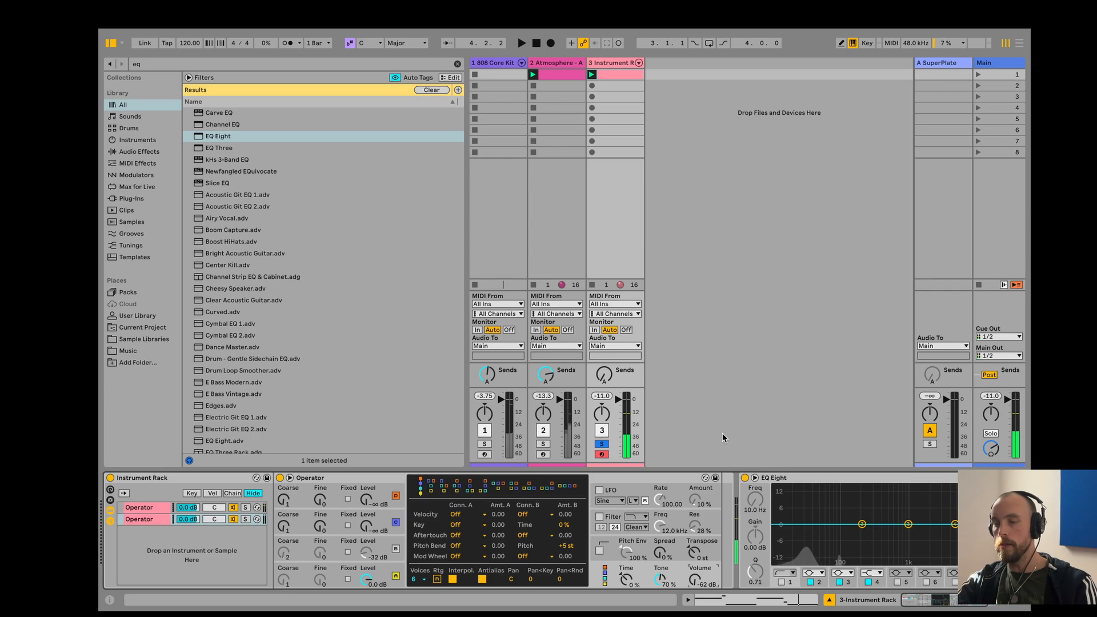
scroll(788, 497, right, 3)
key(ctrl+f)
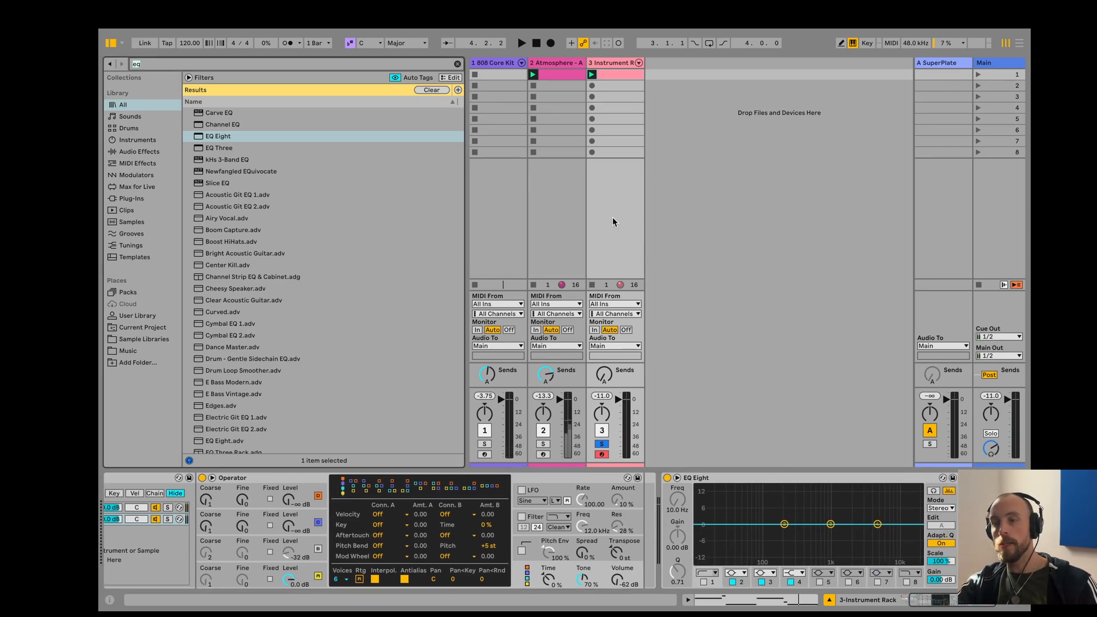
click(494, 60)
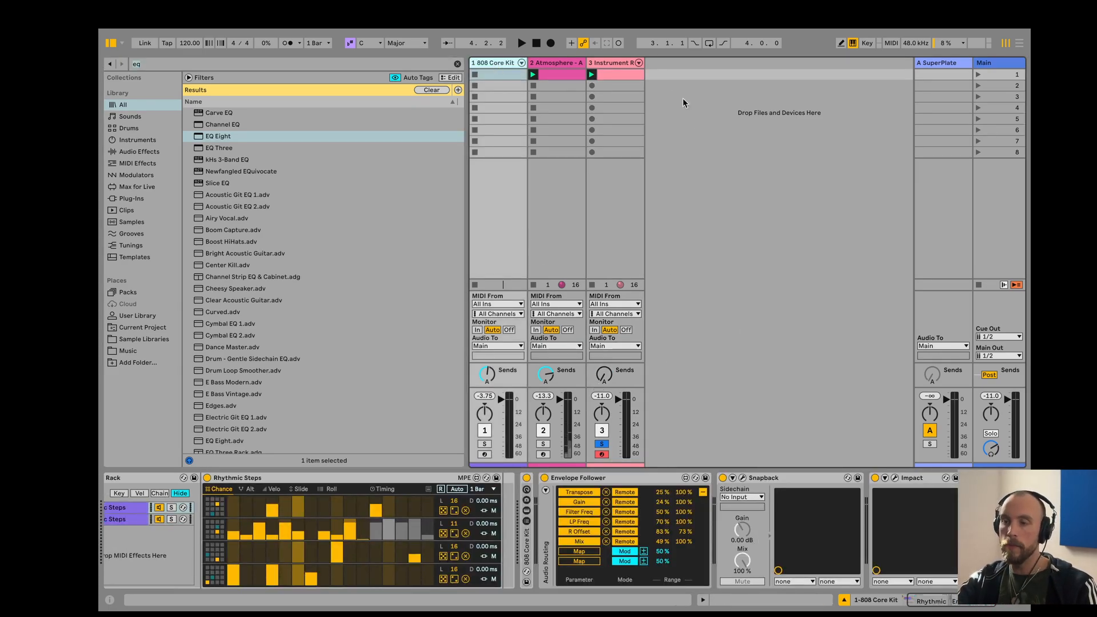
click(626, 66)
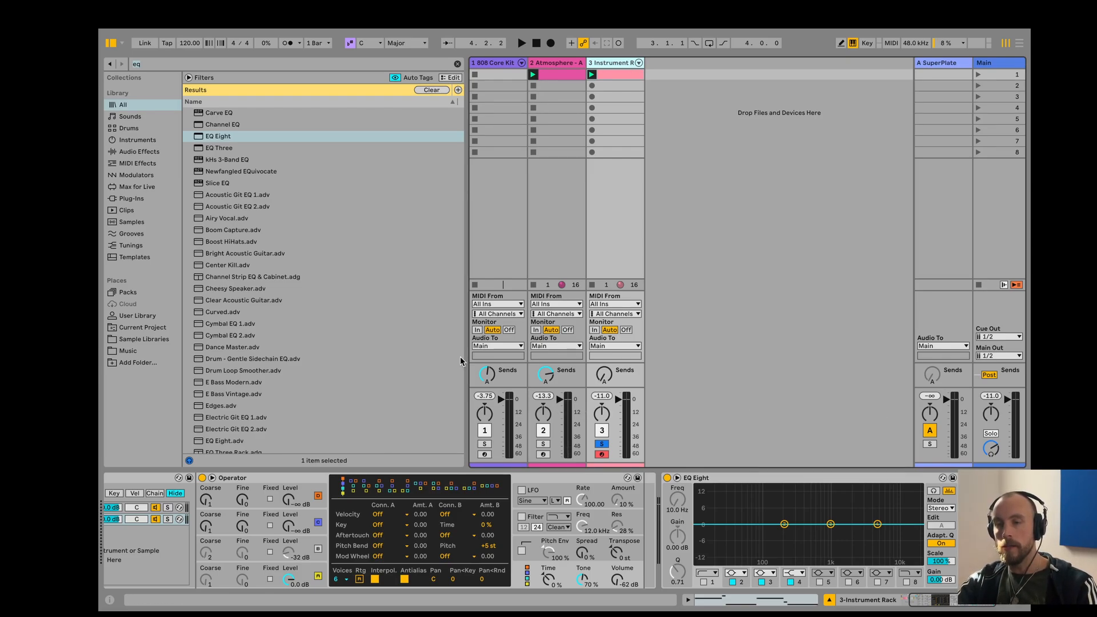
Add Roar after EQ Eight on the Instrument Rack track and collapse EQ Eight.
key(ctrl+f)
text(roar)
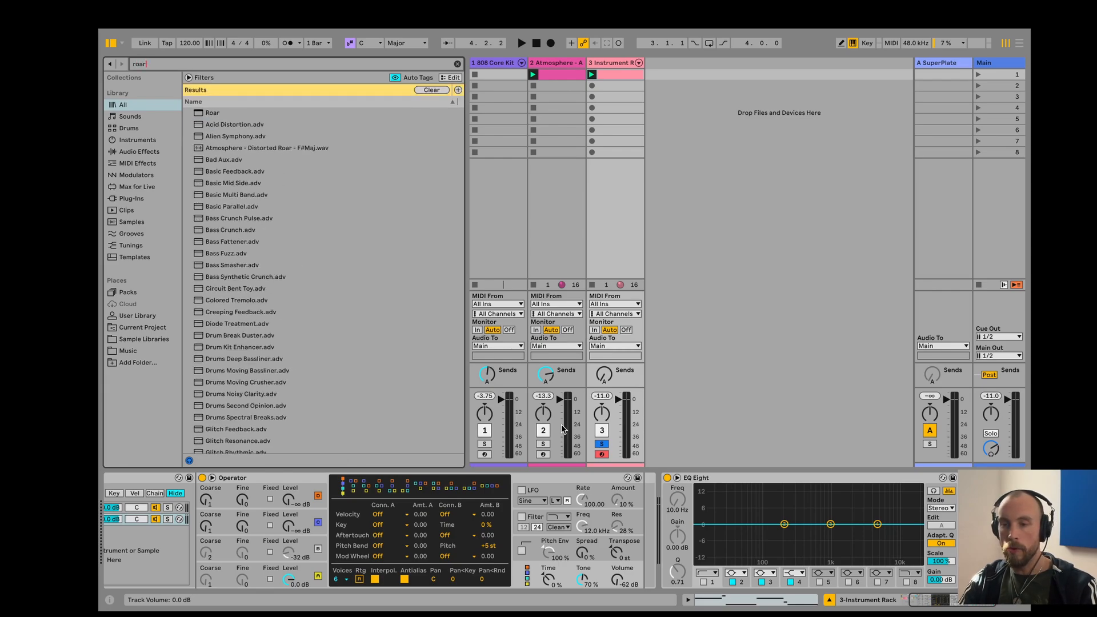
key(Down)
key(Return)
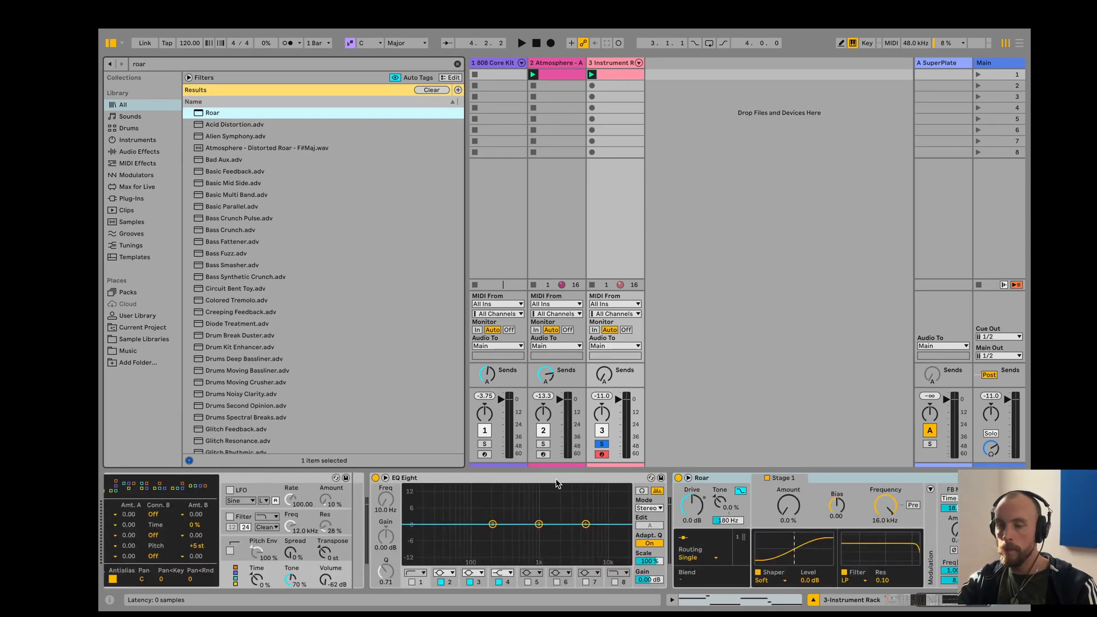
double_click(558, 483)
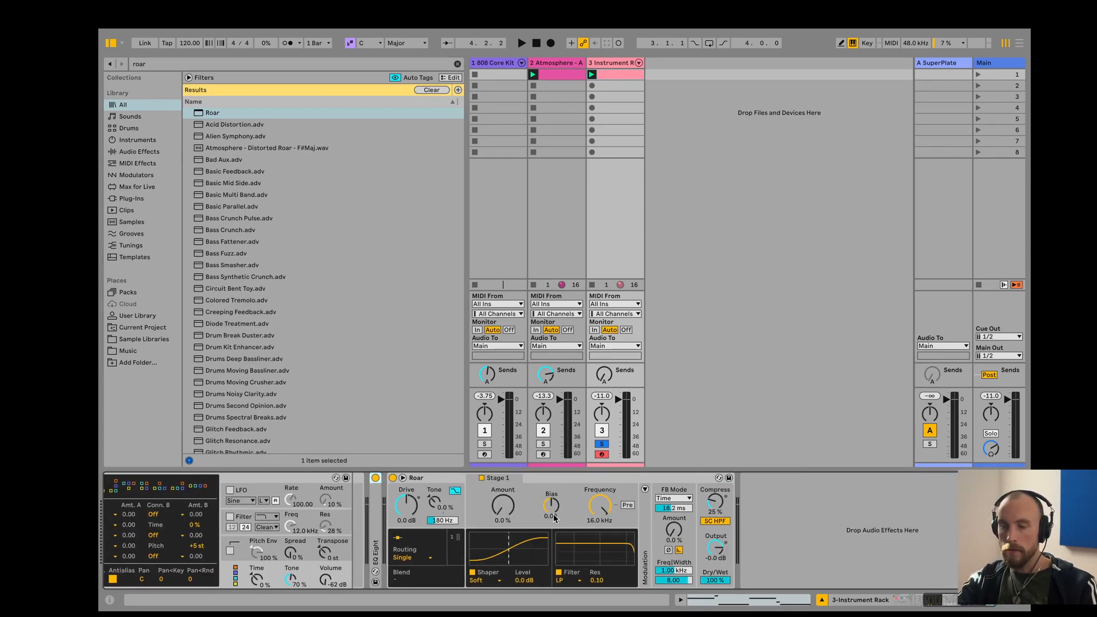
Set Roar's shaper to Poly and raise its Amount to 59% during playback.
click(498, 581)
click(501, 536)
scroll(513, 516, left, 3)
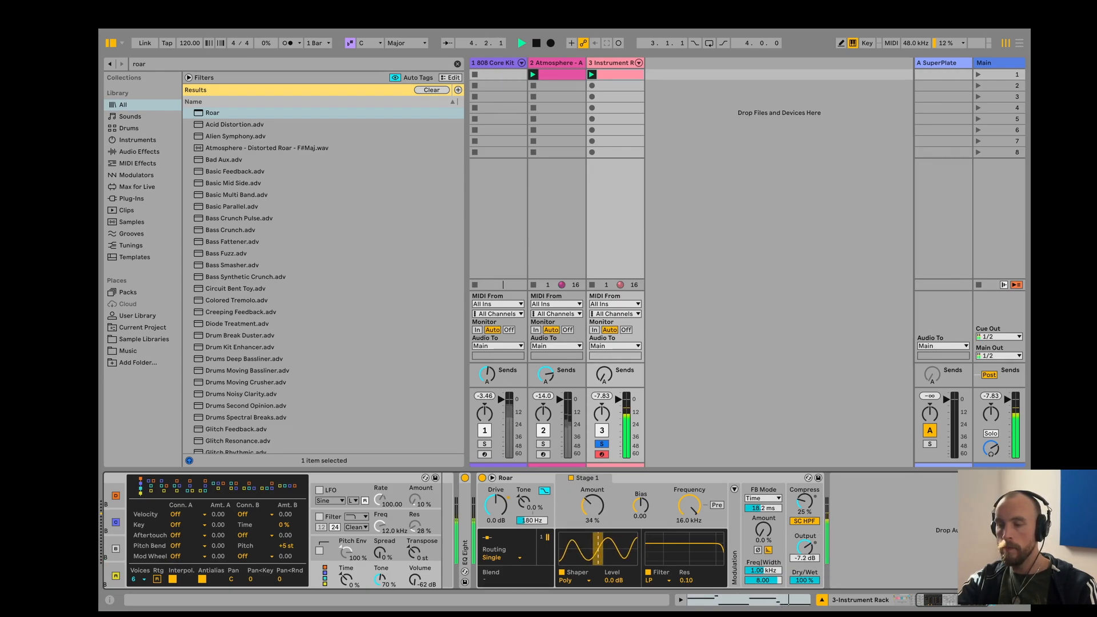
drag(617, 543, 617, 517)
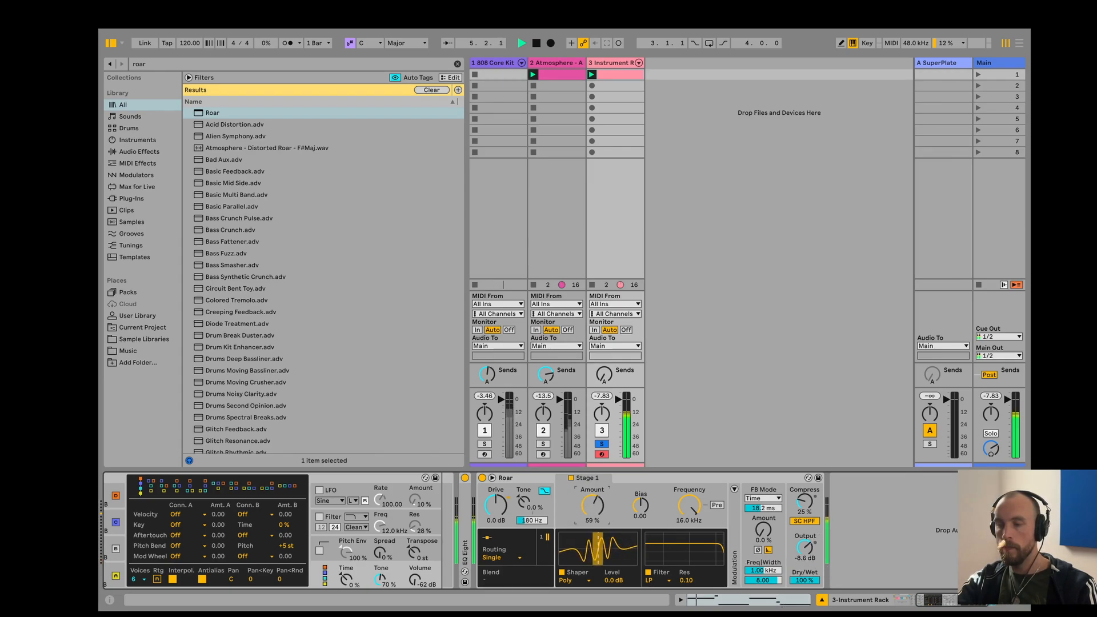
Move EQ Eight behind Roar and expand it, collapsing the Roar and Operator devices.
drag(464, 516, 812, 528)
double_click(659, 480)
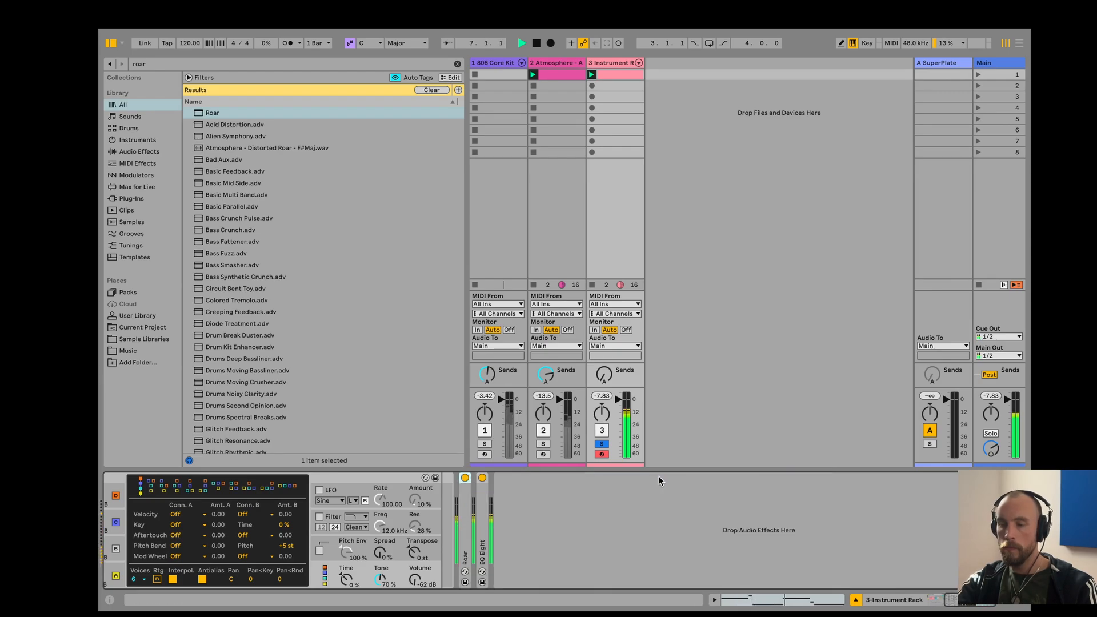
double_click(483, 499)
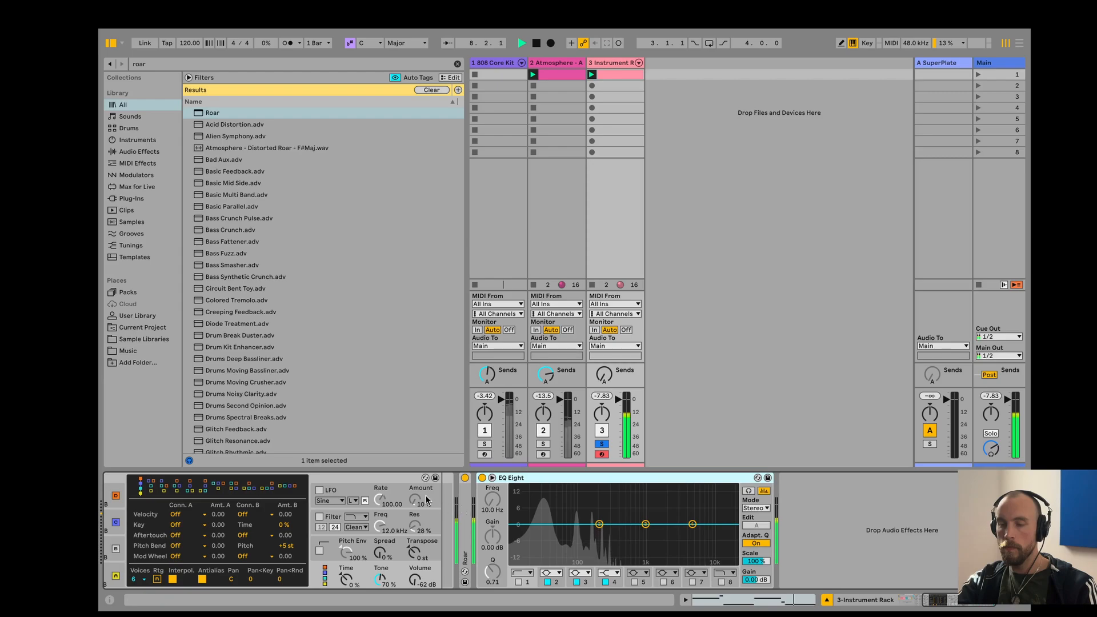
double_click(403, 480)
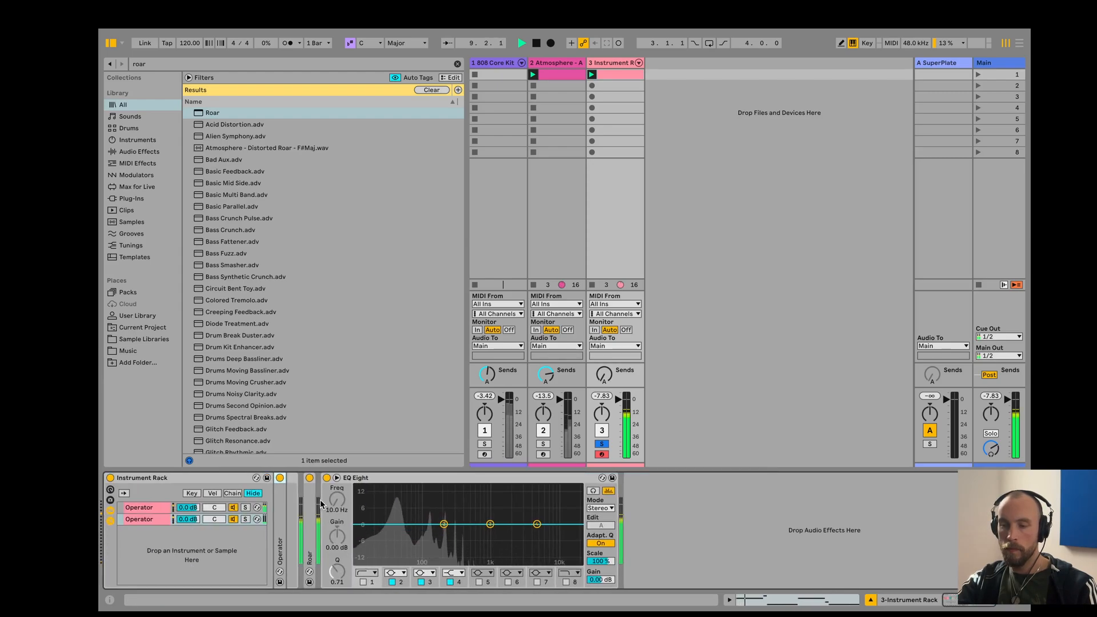
Set Roar's Stage 1 shaper Amount to 54% during playback, with the device expanded, and stop playback.
double_click(313, 501)
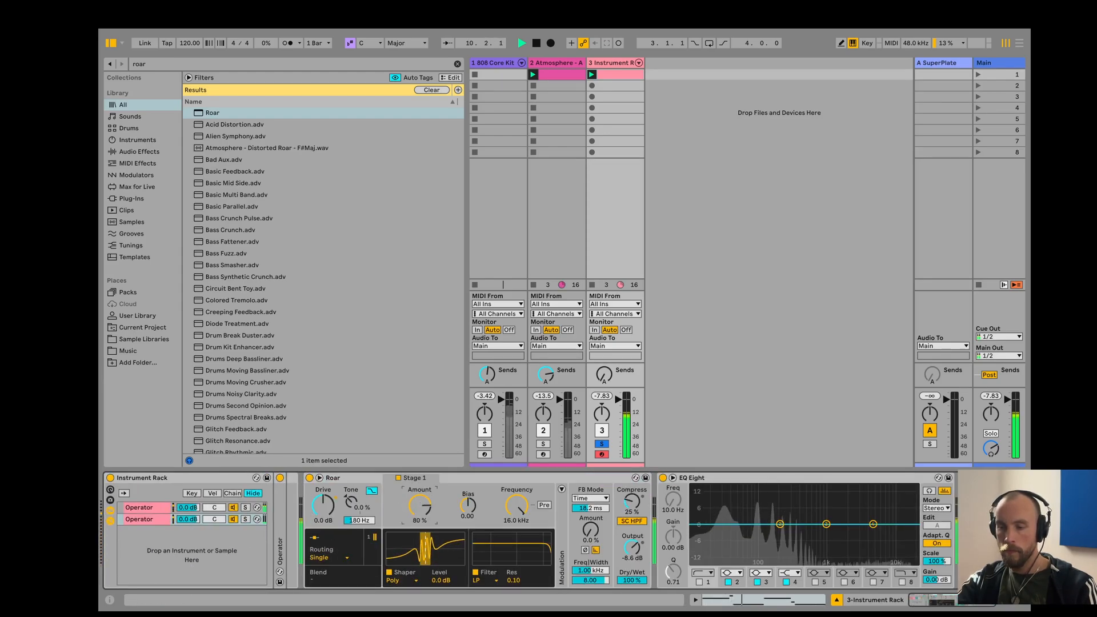
drag(420, 506, 420, 524)
key(space)
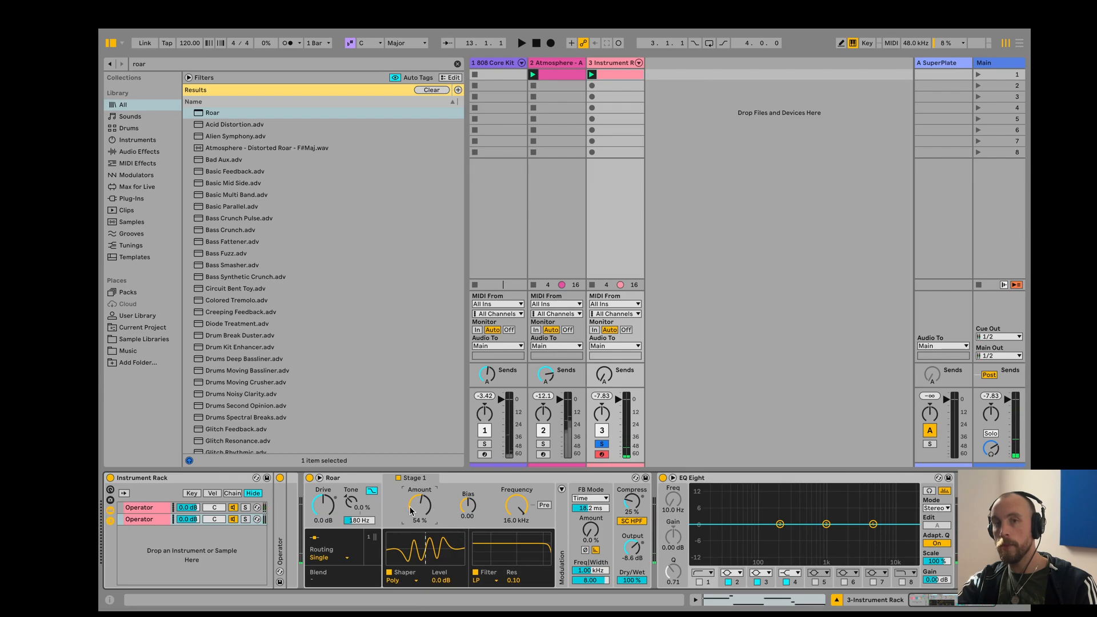
Assign LFO 1 to Shaper 1 Amt at 53 in Roar's modulation matrix and start playback.
click(320, 479)
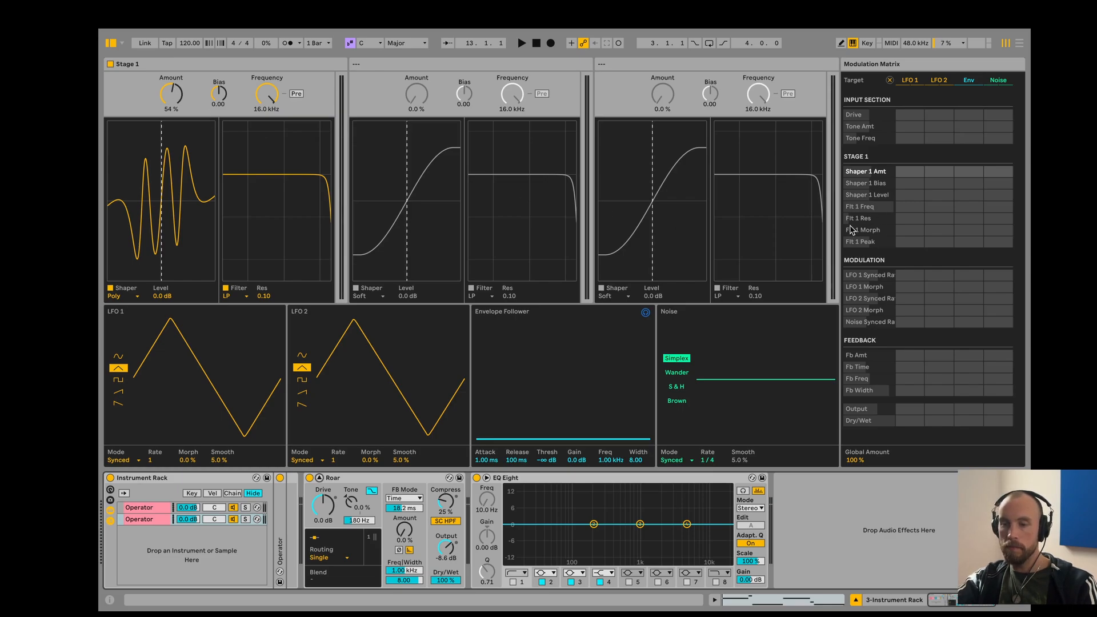
drag(909, 171, 909, 141)
key(space)
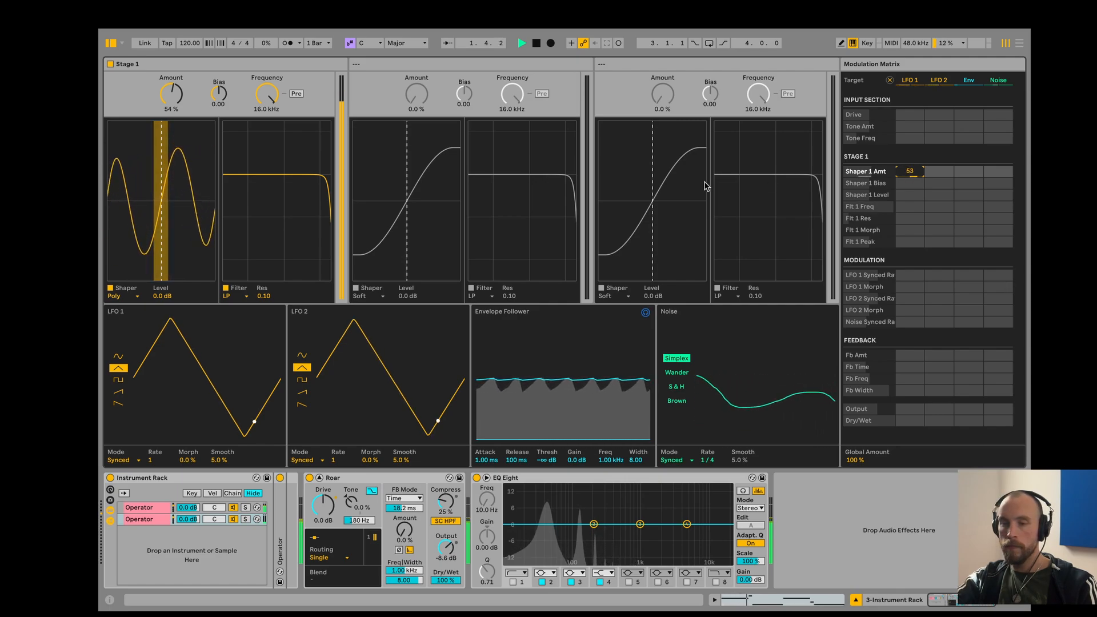
Give LFO 1 a rising saw shape, 1/8 rate and 8.9% Smooth, with Shaper 1 Amt modulation at 66 and Stage 1 Amount at 67%.
click(119, 392)
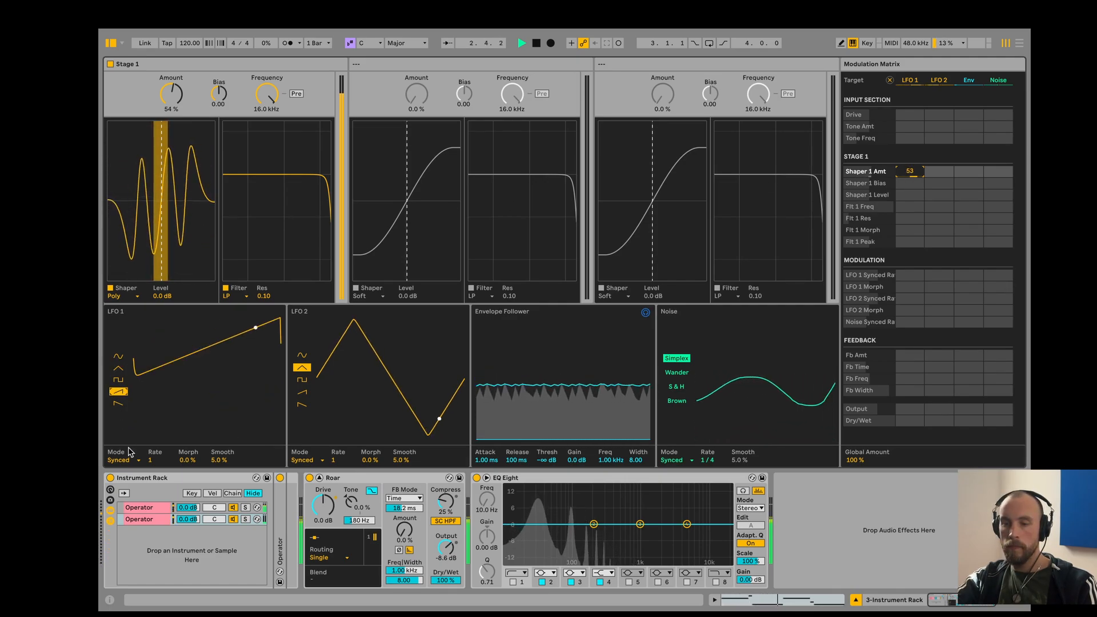
drag(154, 460, 153, 441)
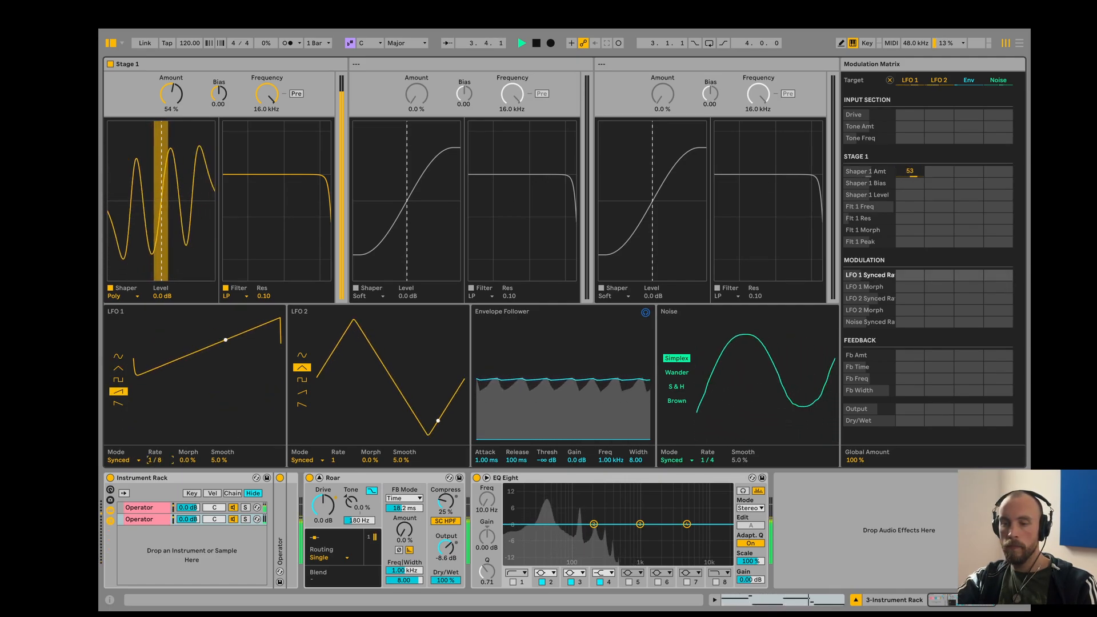
drag(913, 178, 913, 171)
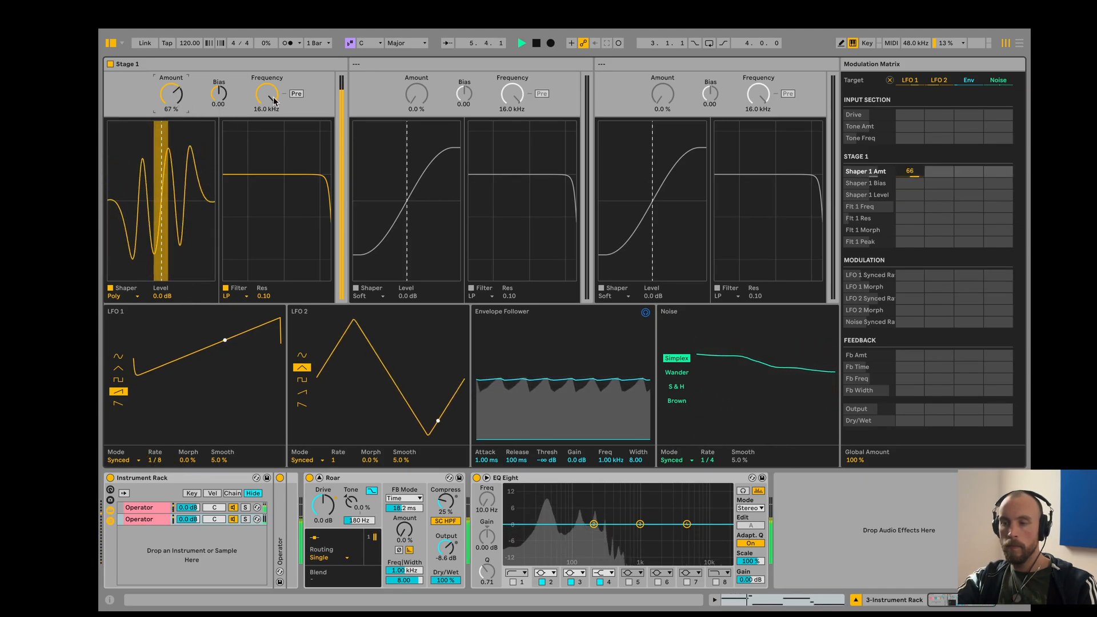
drag(219, 460, 220, 455)
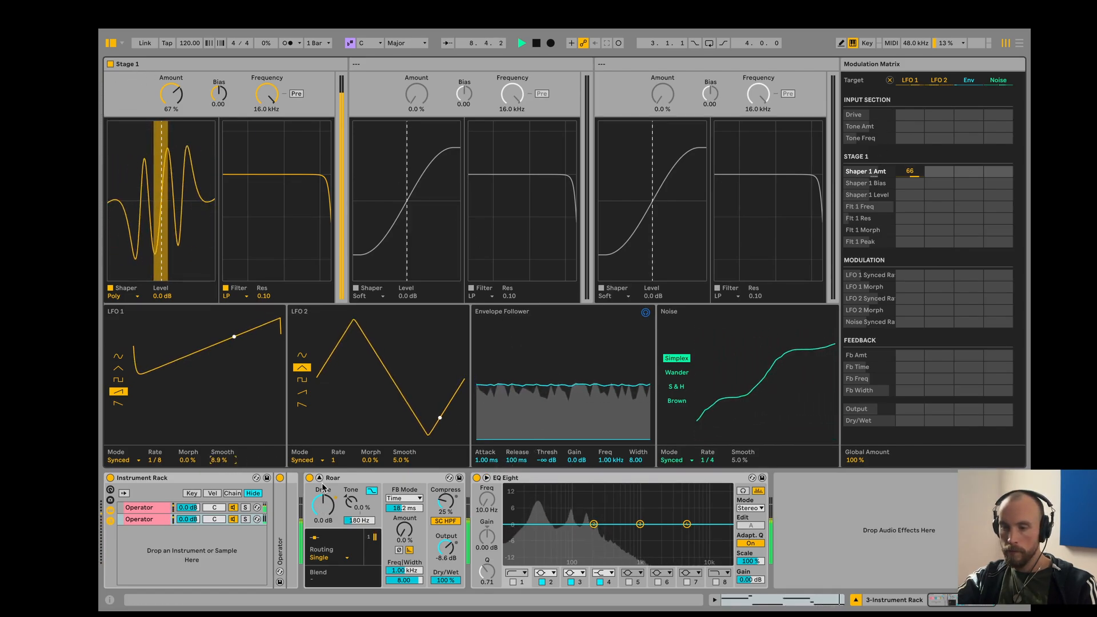
Close Roar's expanded view, unsolo the Instrument Rack track and play the full mix.
click(320, 478)
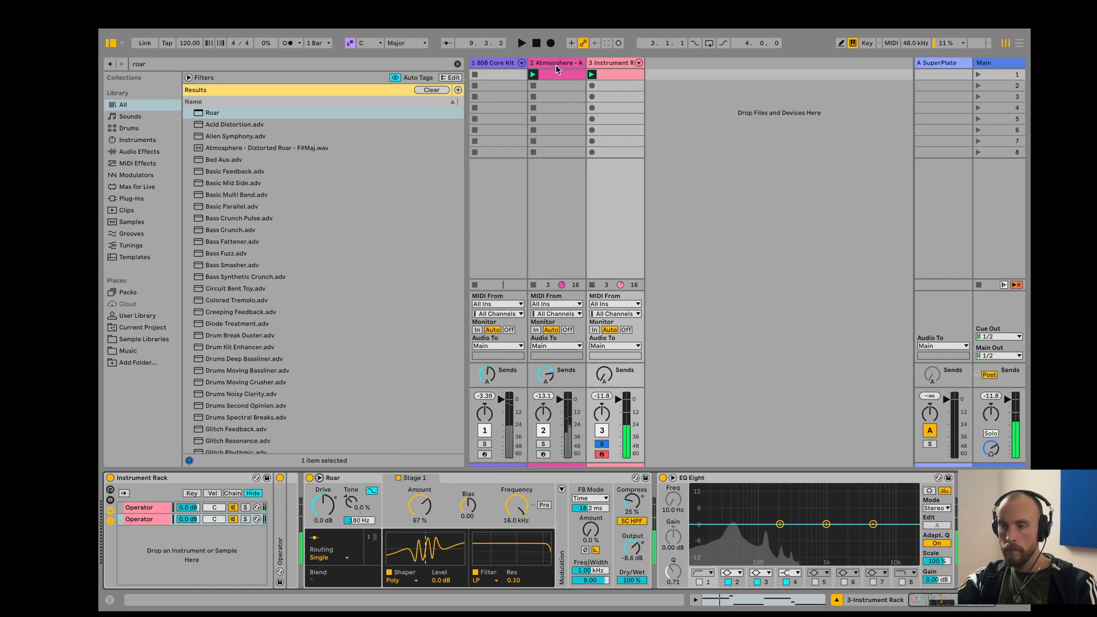
click(602, 444)
key(space)
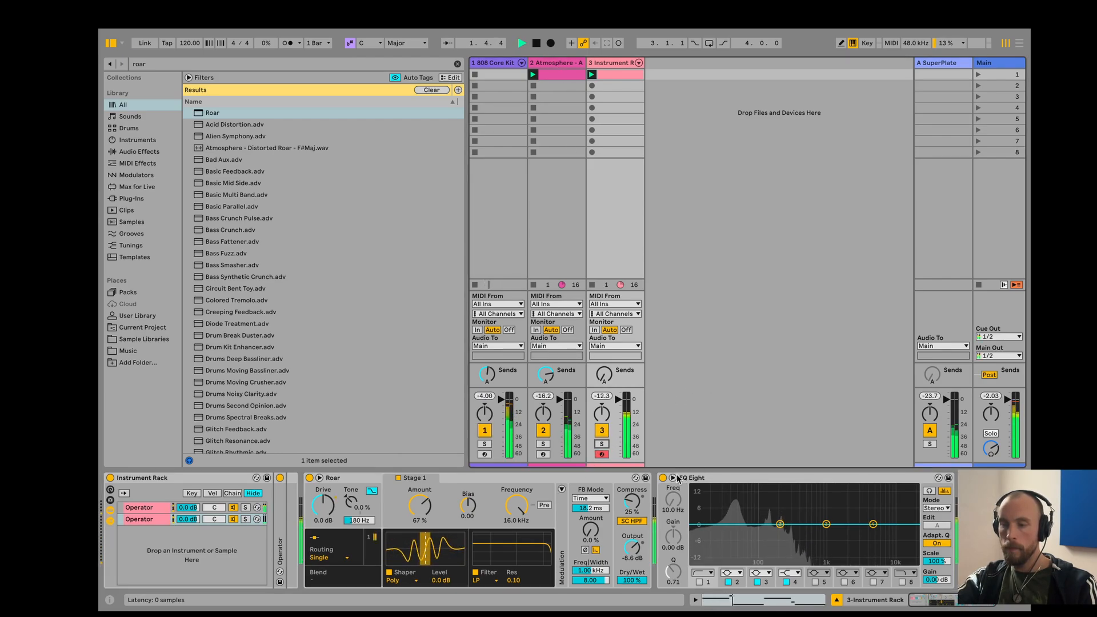
Set Roar's LFO 1 rate to 1/4 and its Stage 1 Amount to 71% in the expanded view.
click(319, 478)
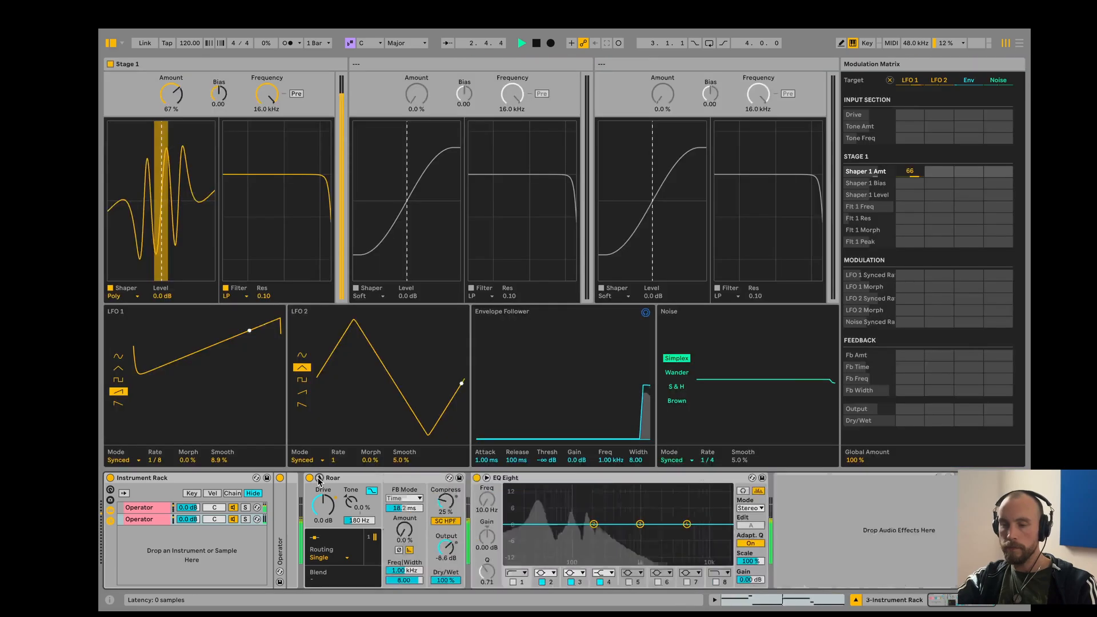
drag(169, 460, 169, 451)
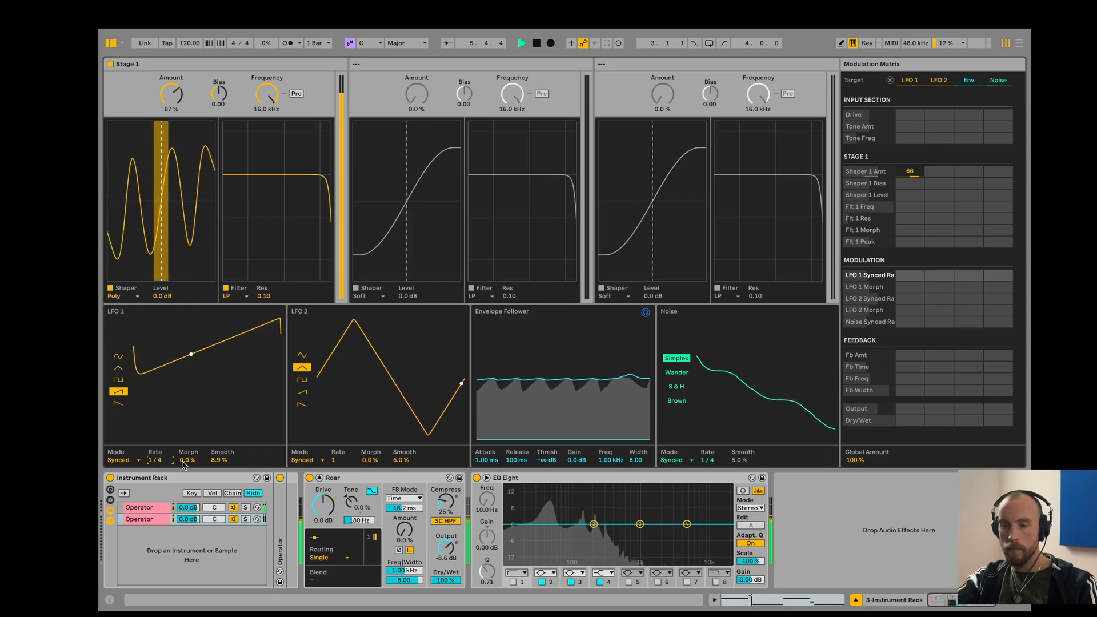
drag(187, 460, 162, 464)
drag(169, 152, 169, 150)
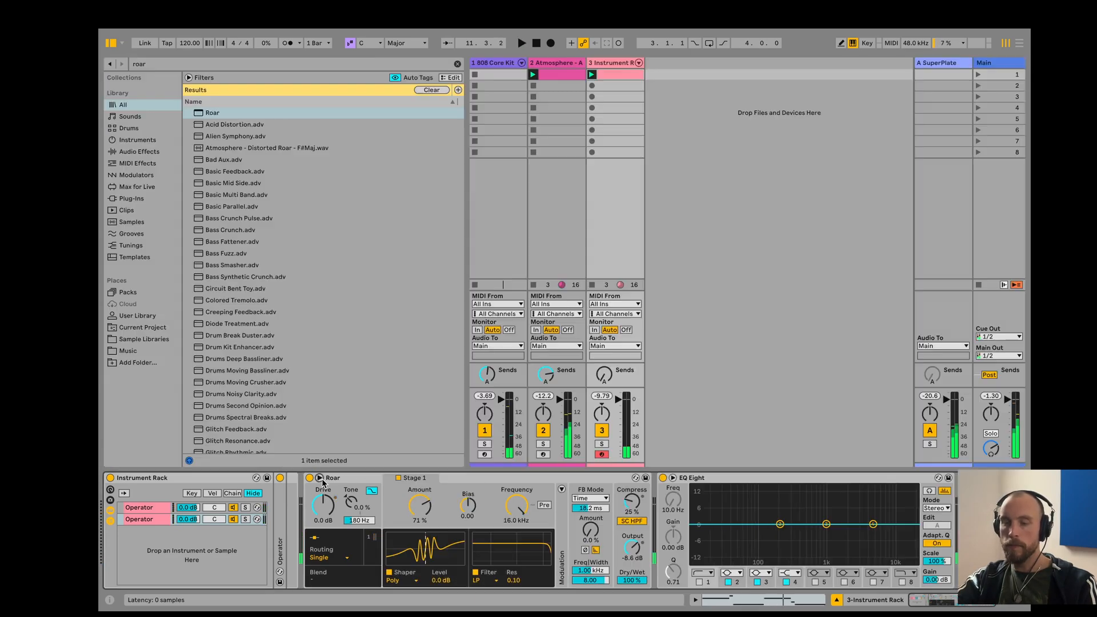
click(320, 479)
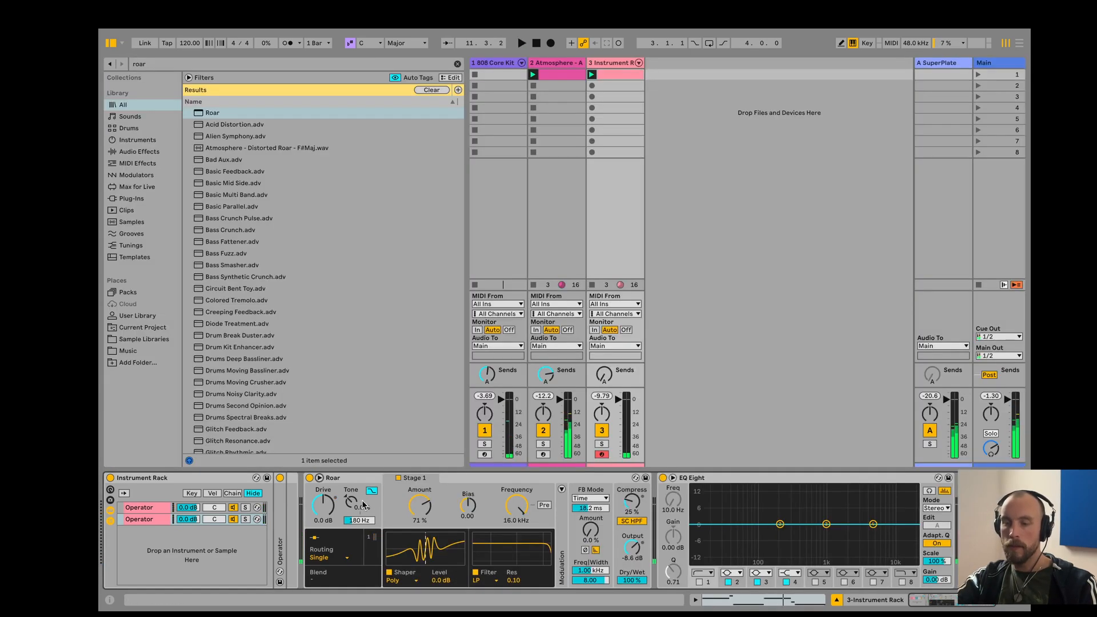
Set Roar's routing to Parallel and its Stage 2 shaper to Noise.
click(338, 564)
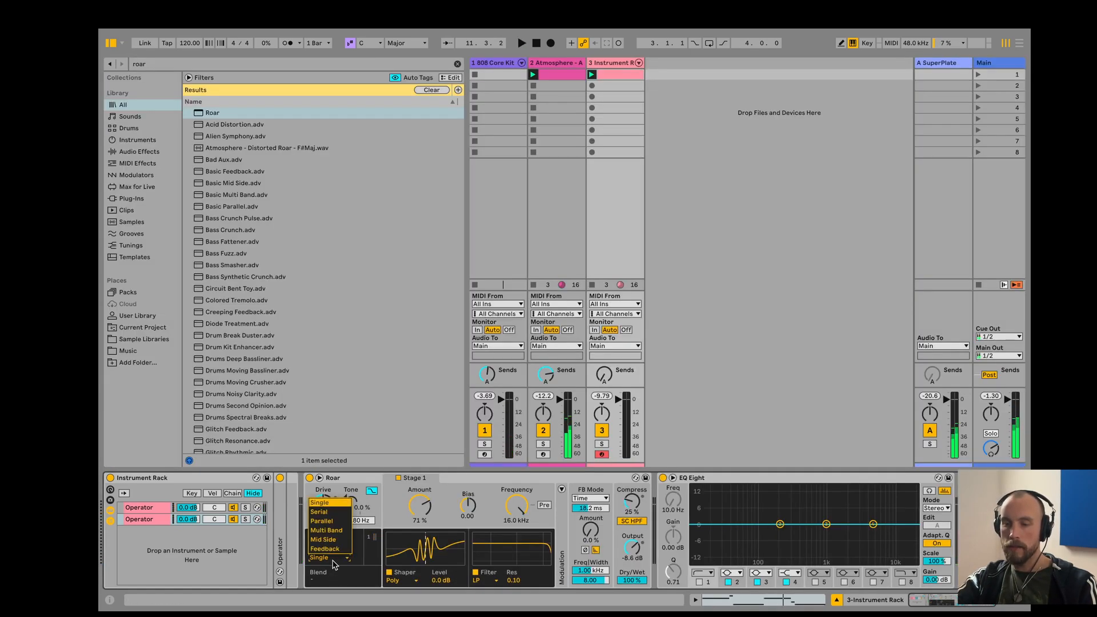
click(332, 522)
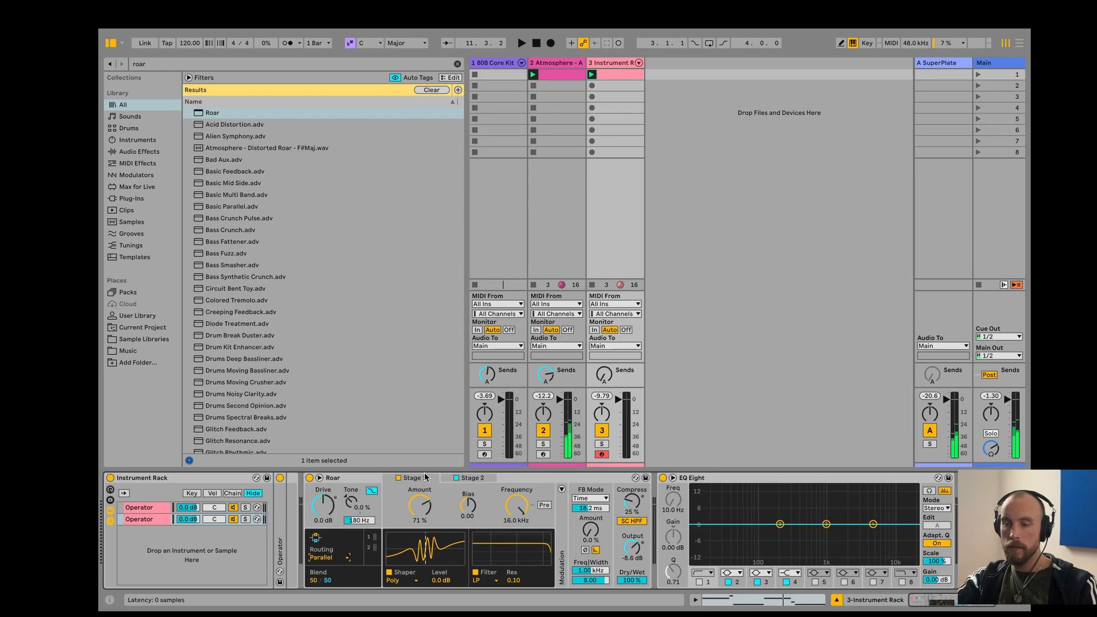
click(462, 480)
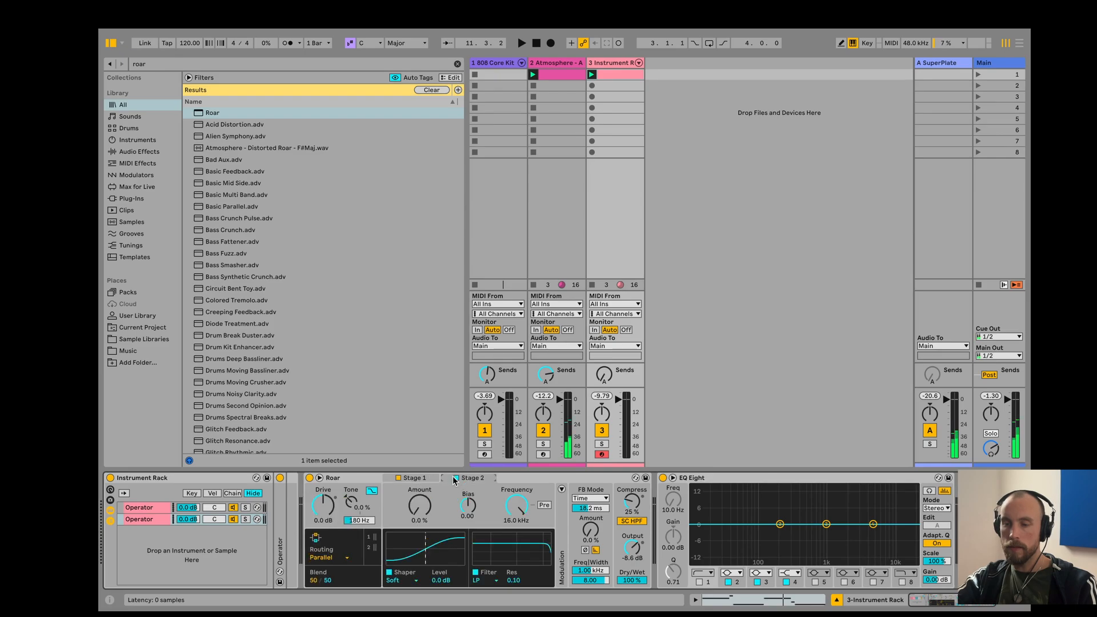
click(408, 577)
click(433, 524)
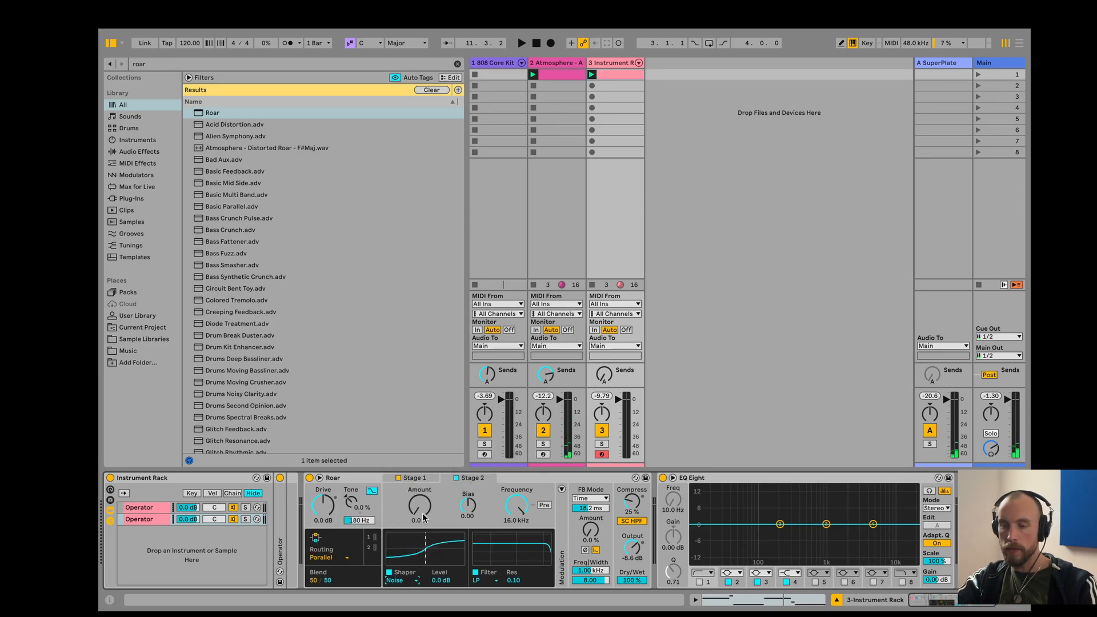
Set Stage 2's Amount to 62% and Roar's Output to -7.5 dB during playback, and return to Stage 1.
key(space)
drag(424, 517, 423, 488)
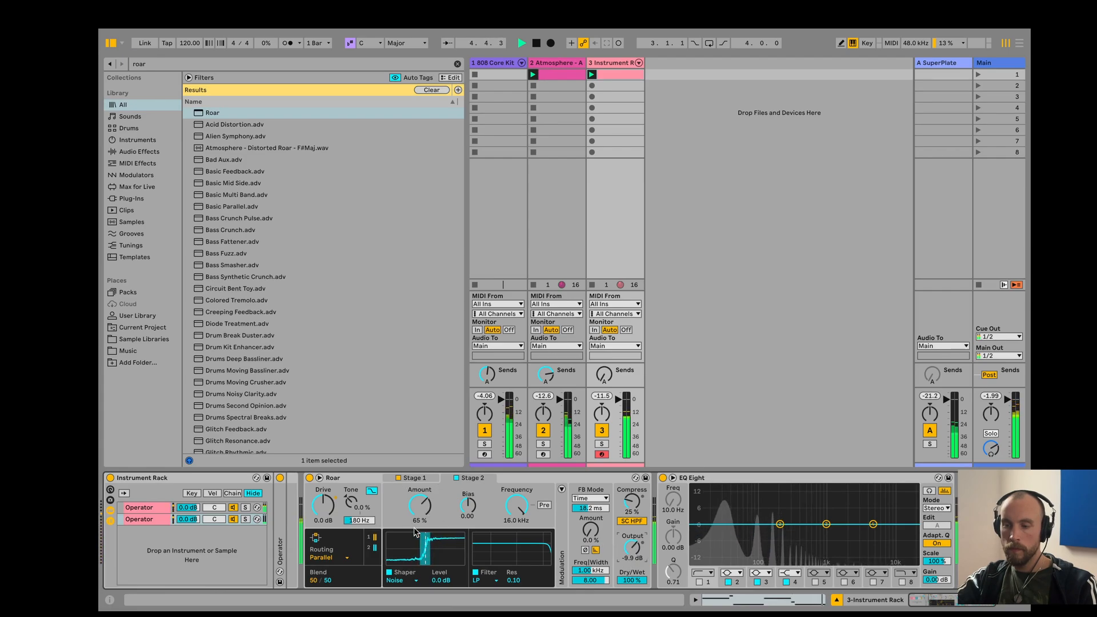
drag(415, 533, 420, 510)
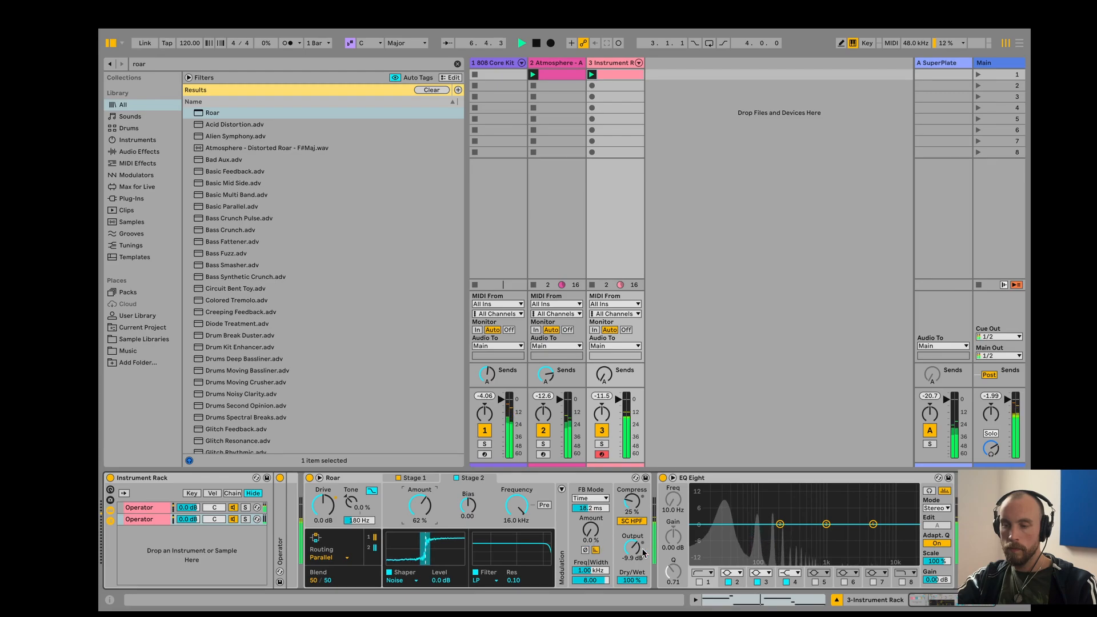
drag(644, 552, 643, 544)
click(421, 479)
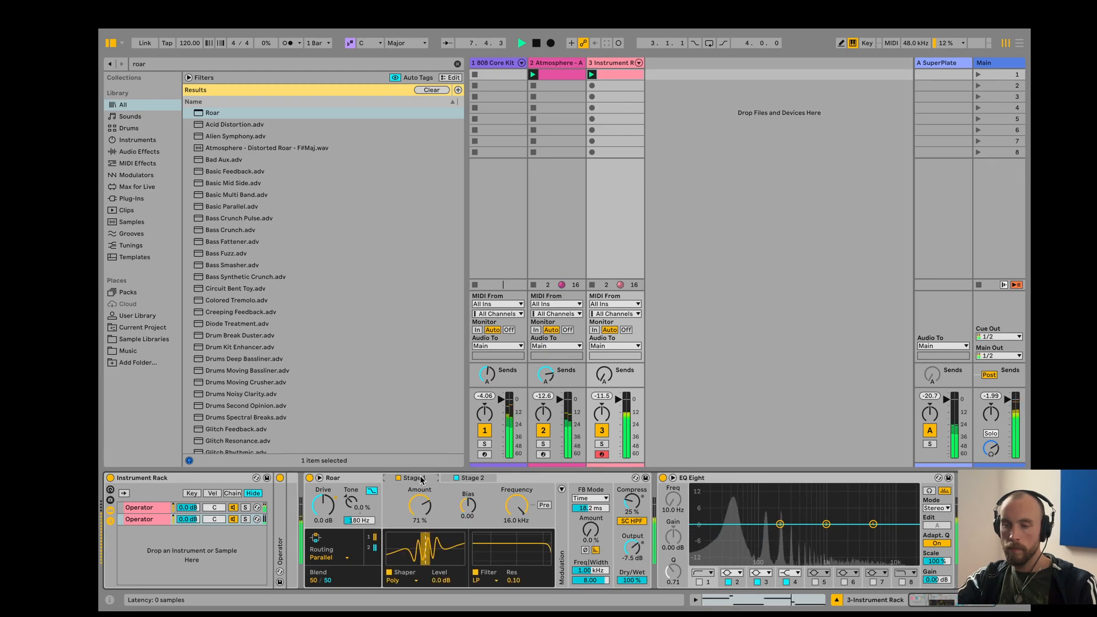
Solo the Instrument Rack track and limit the first Operator to 1 voice.
click(601, 444)
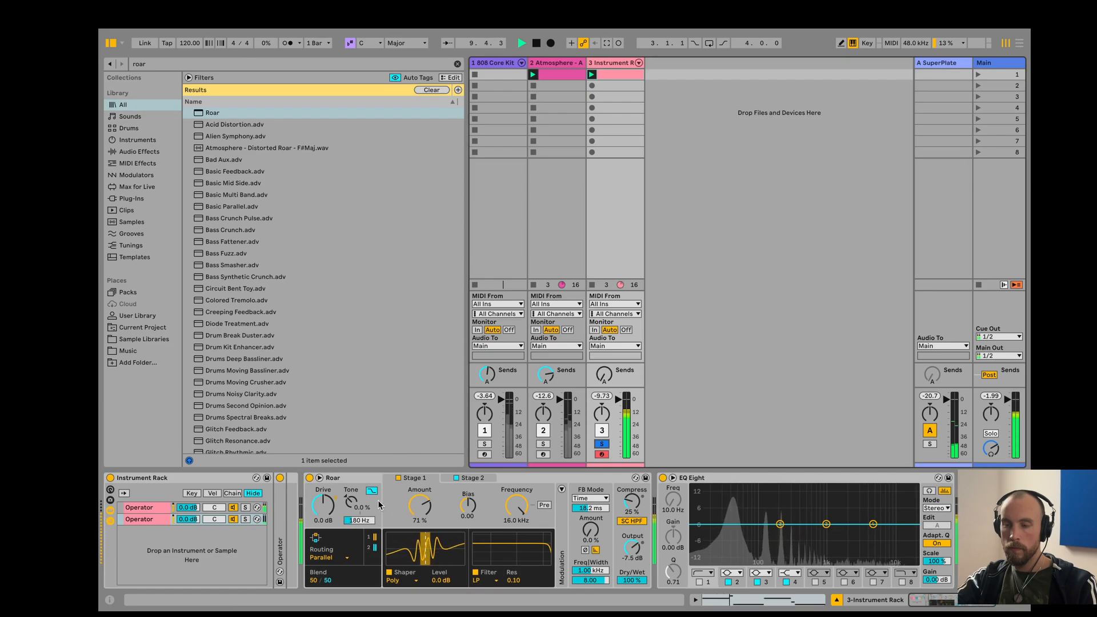
click(154, 507)
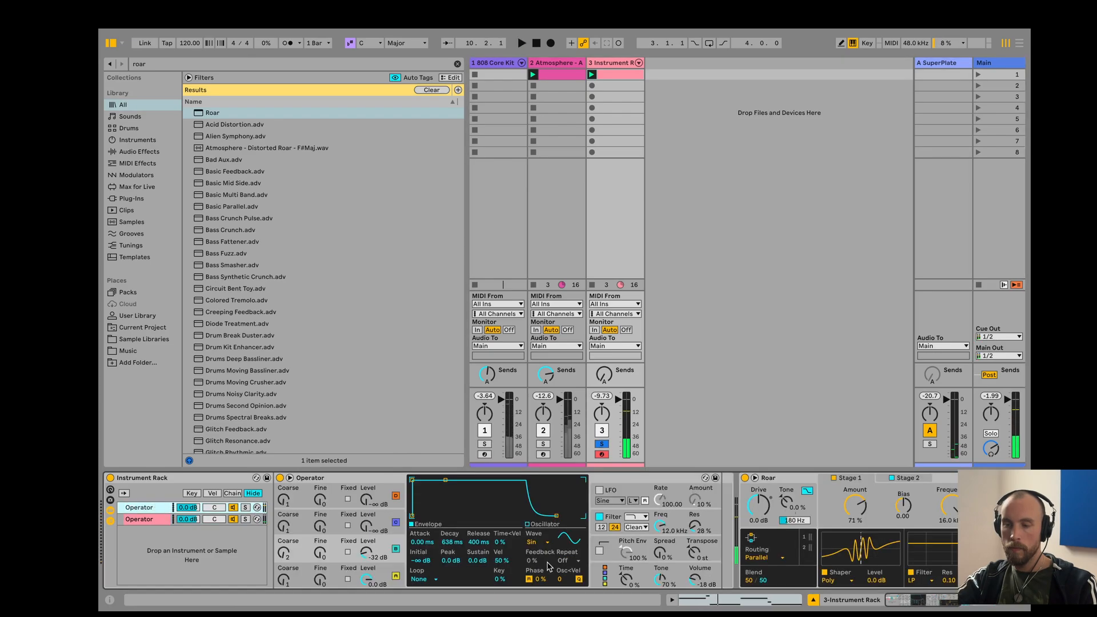
click(605, 568)
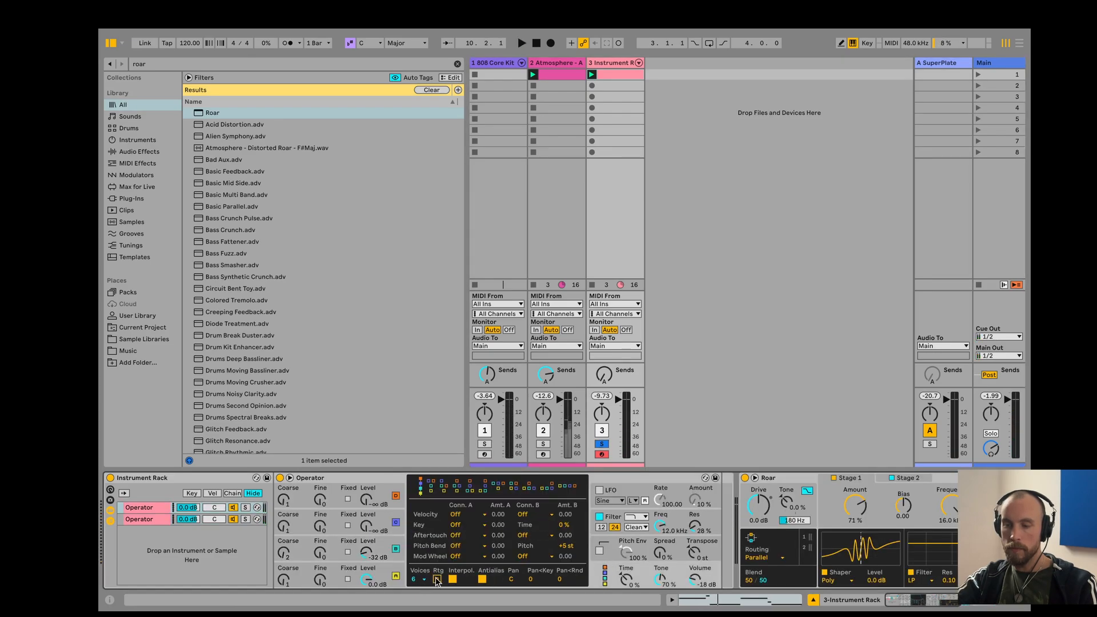
click(415, 579)
click(421, 460)
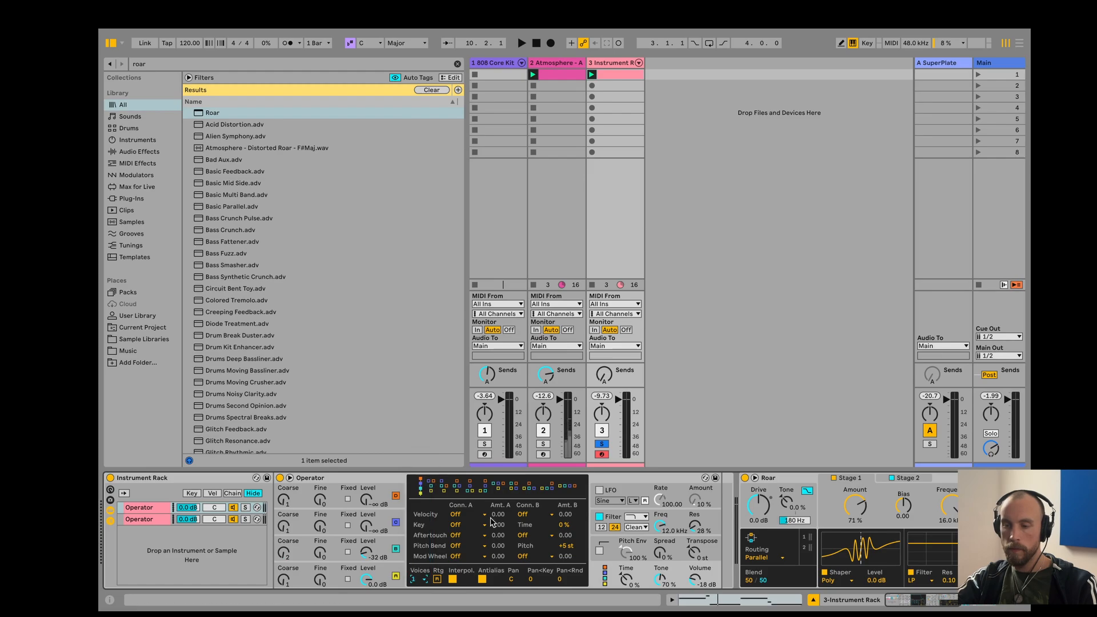
Enable Glide in the first Operator's pitch settings with a Time of 32.4 ms and play the soloed bass.
click(613, 543)
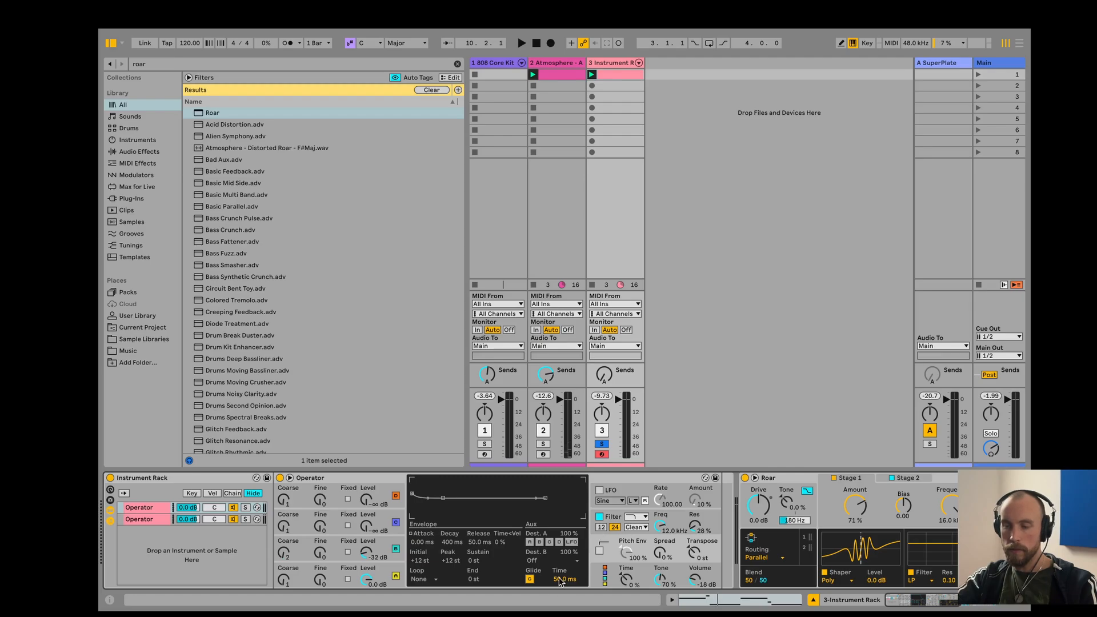
drag(560, 580, 565, 581)
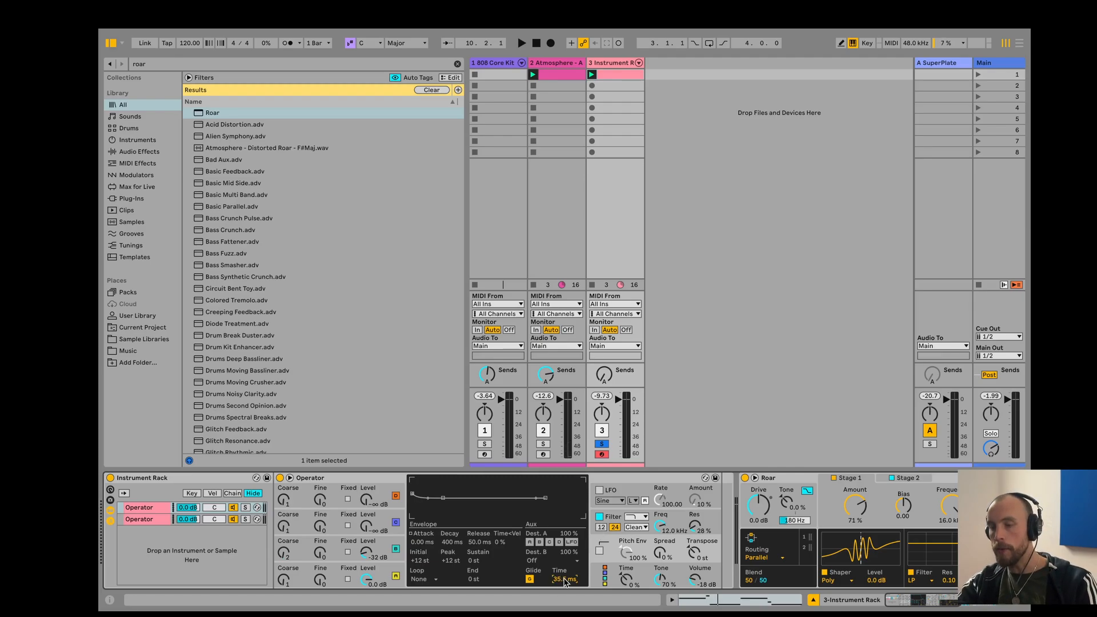
drag(564, 581, 560, 582)
key(space)
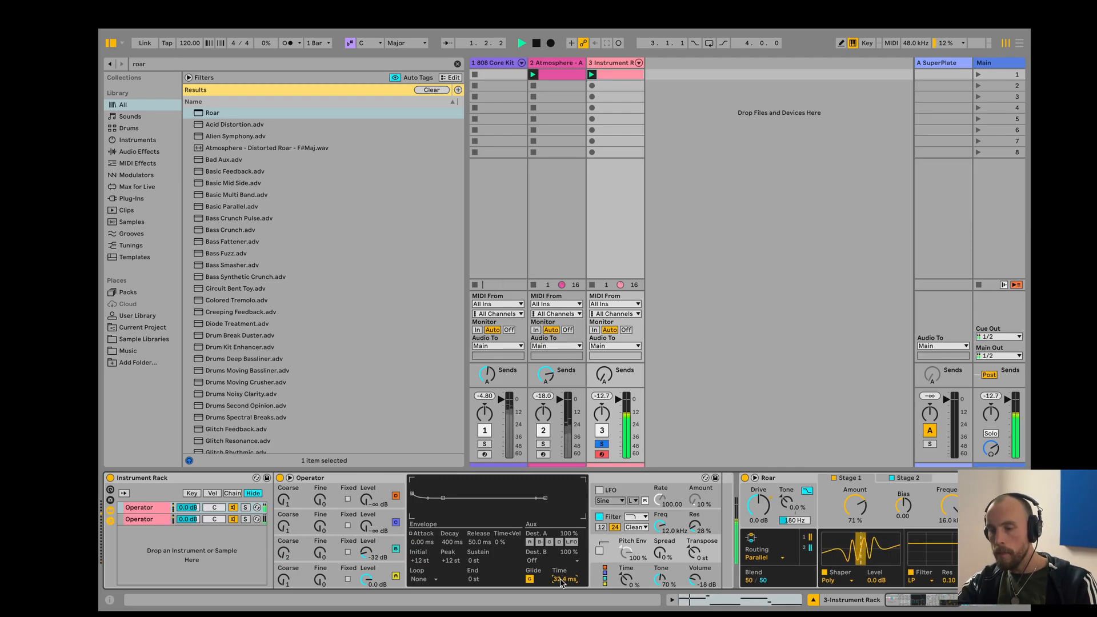
Expand the second Operator in the rack and limit it to 1 voice.
click(152, 519)
double_click(144, 519)
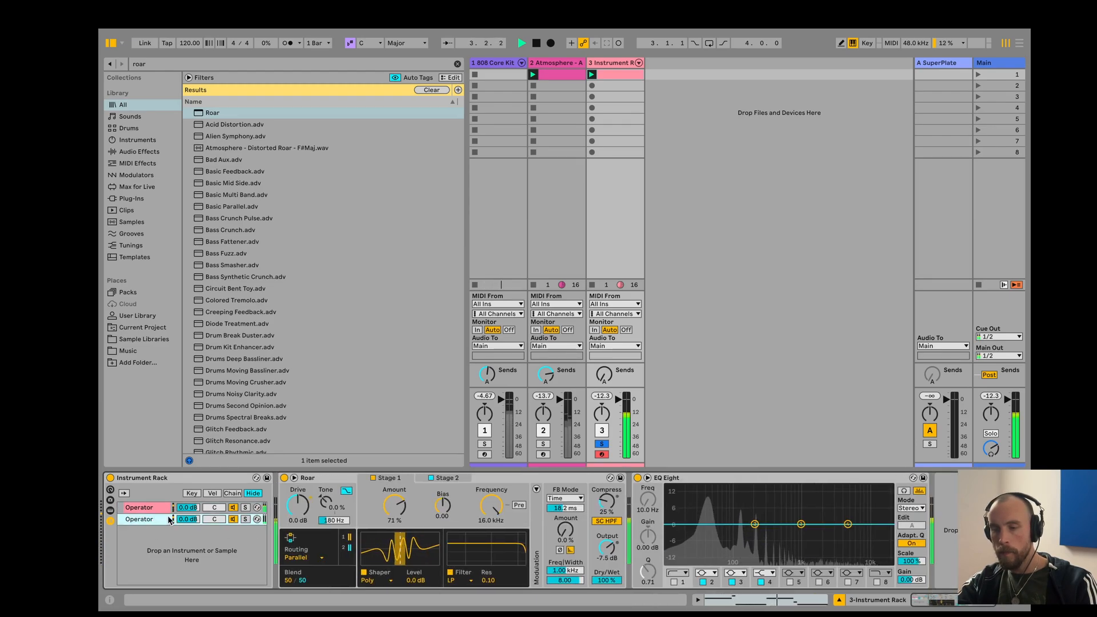
double_click(134, 520)
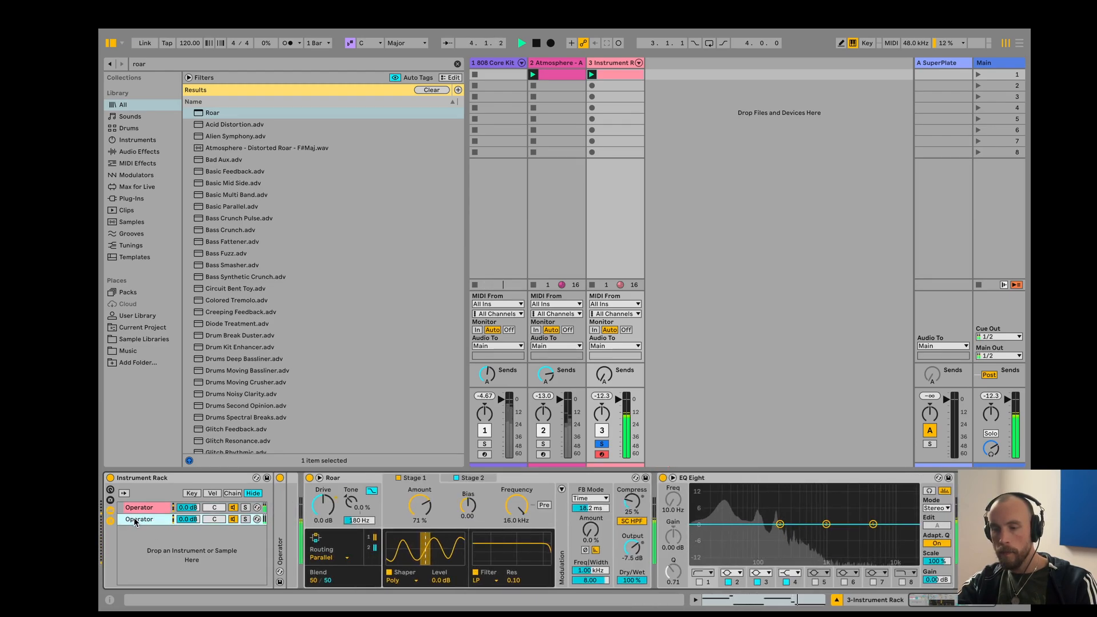
double_click(280, 541)
click(345, 570)
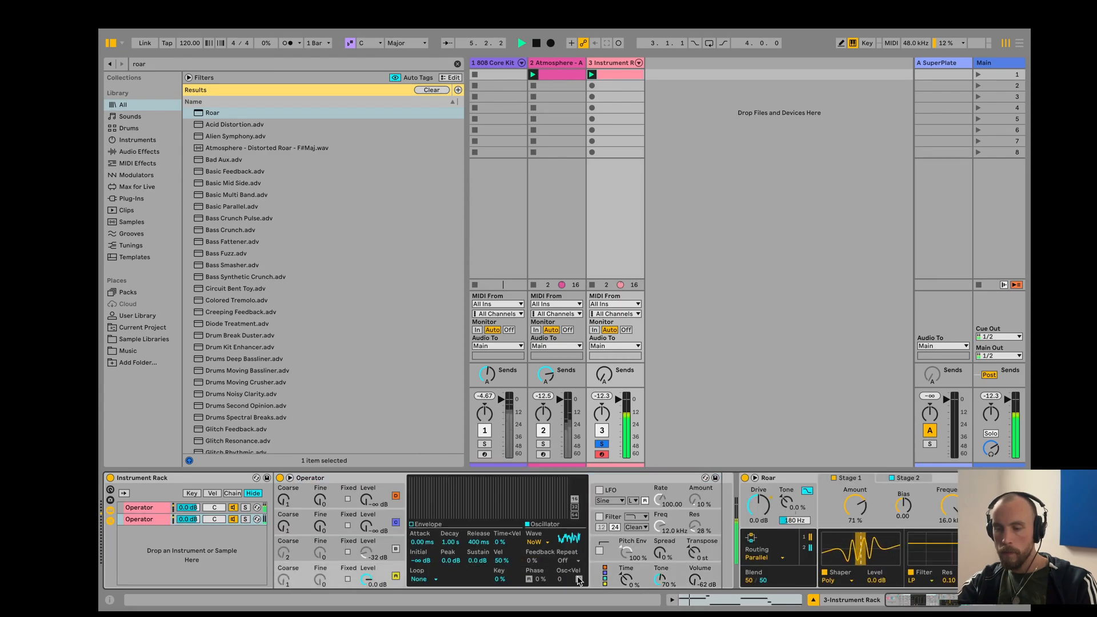
click(614, 575)
click(419, 582)
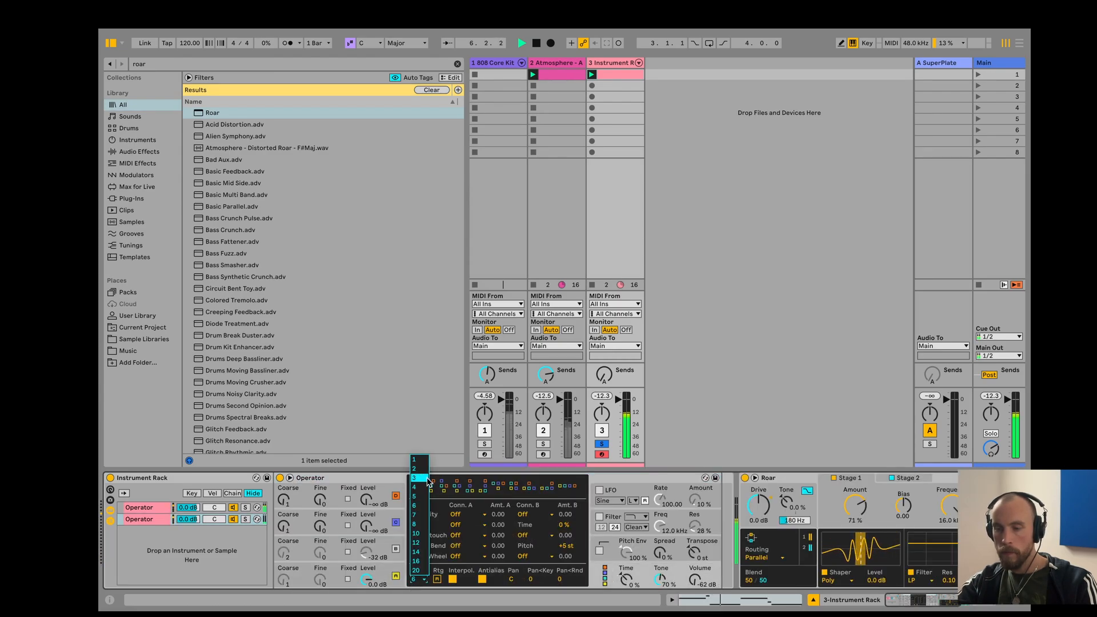
click(417, 462)
Collapse the first Operator, set Roar Stage 2's Amount to 56%, and unsolo the Instrument Rack track.
click(159, 510)
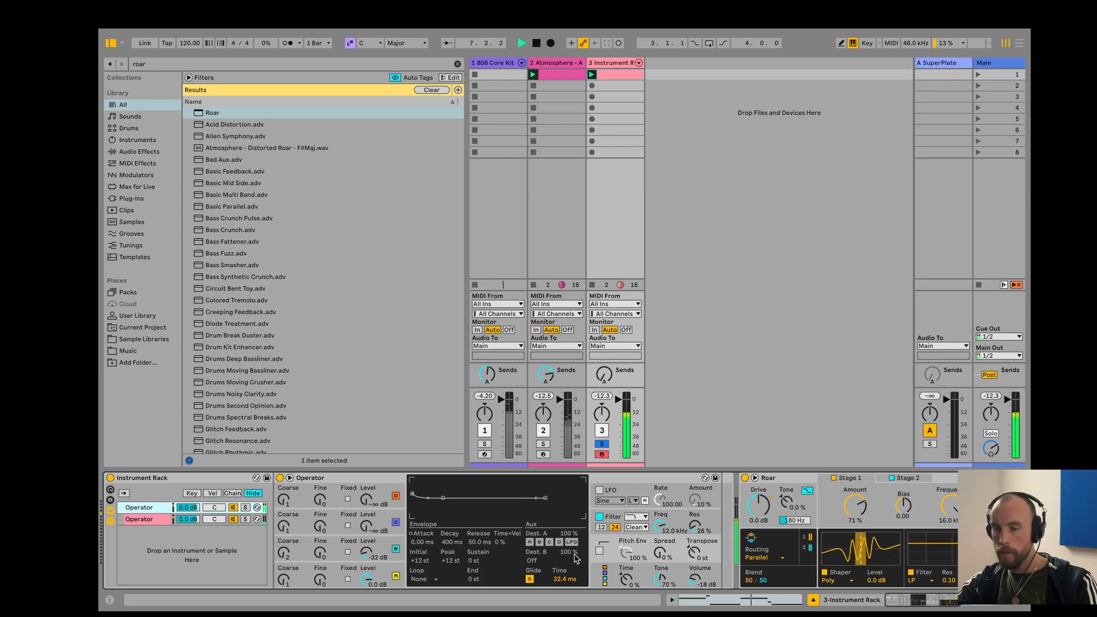
double_click(624, 479)
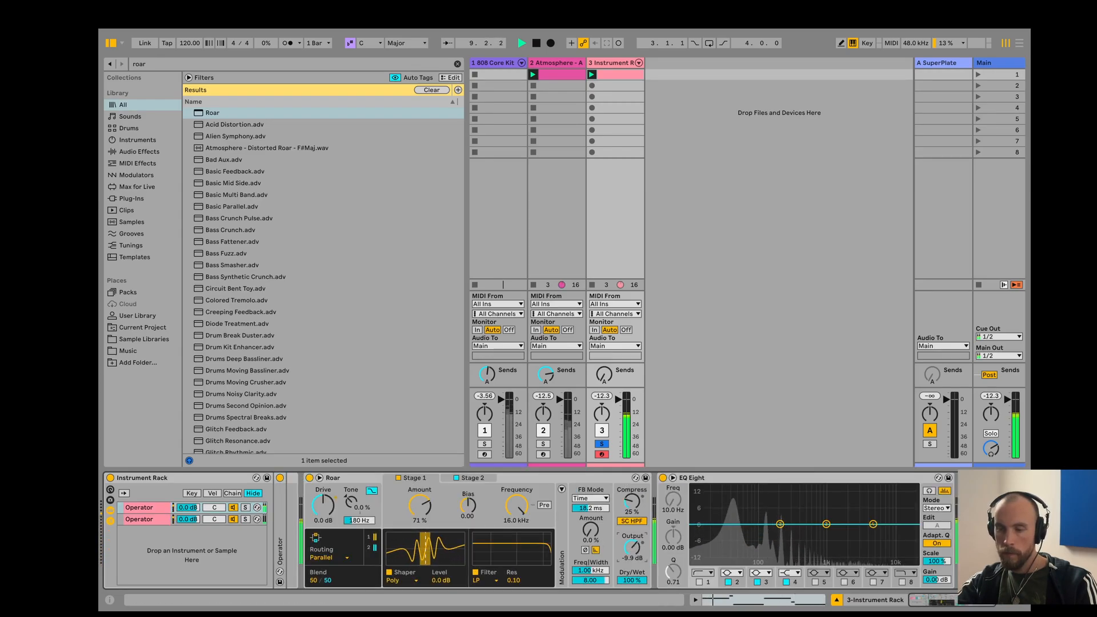
click(483, 478)
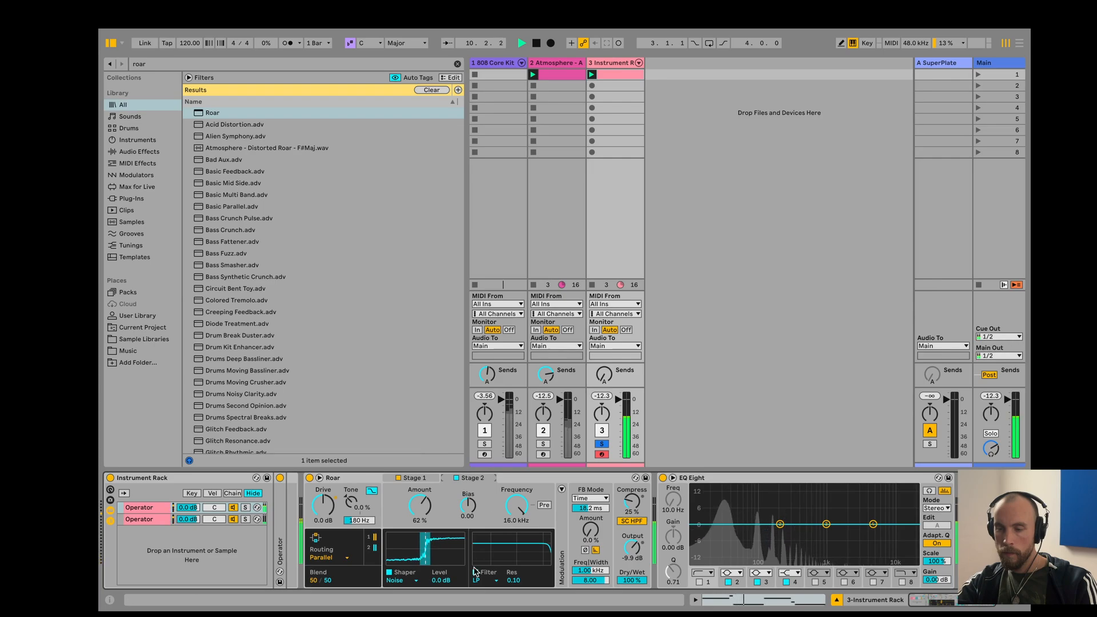
drag(420, 506, 420, 501)
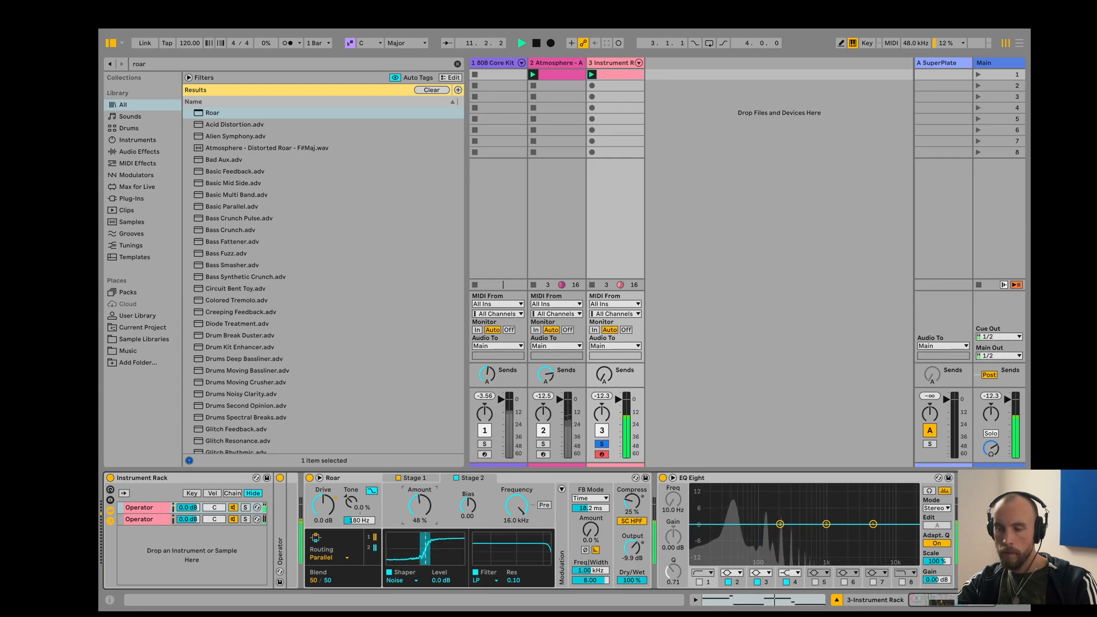
click(600, 444)
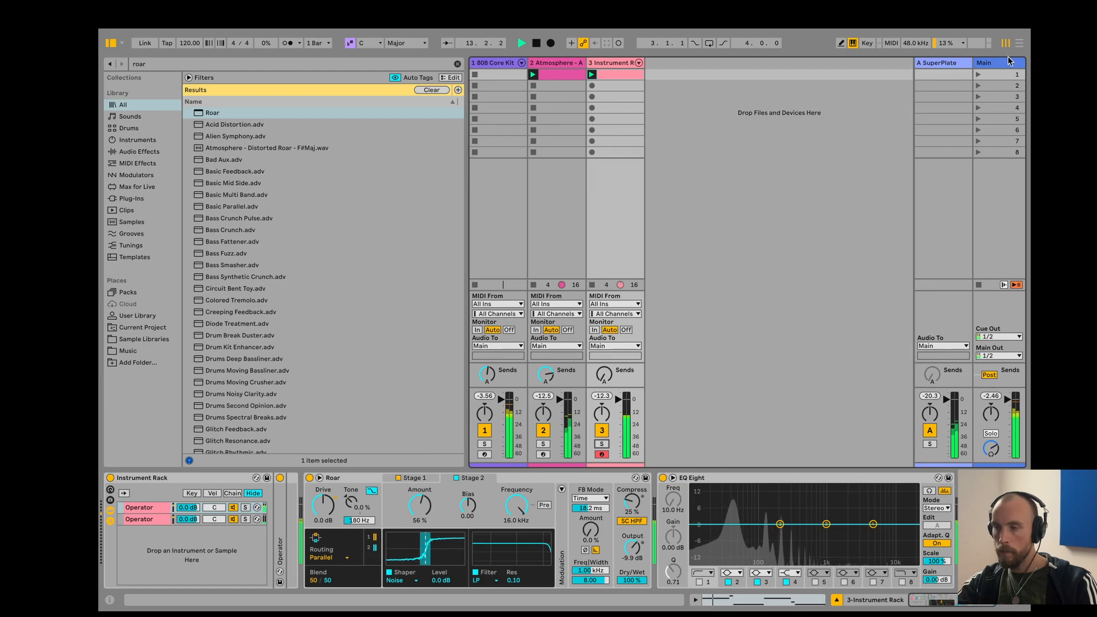
Examine the full mix's frequency spectrum in SPAN Plus on the Main track during playback, and close the analyzer window.
click(962, 73)
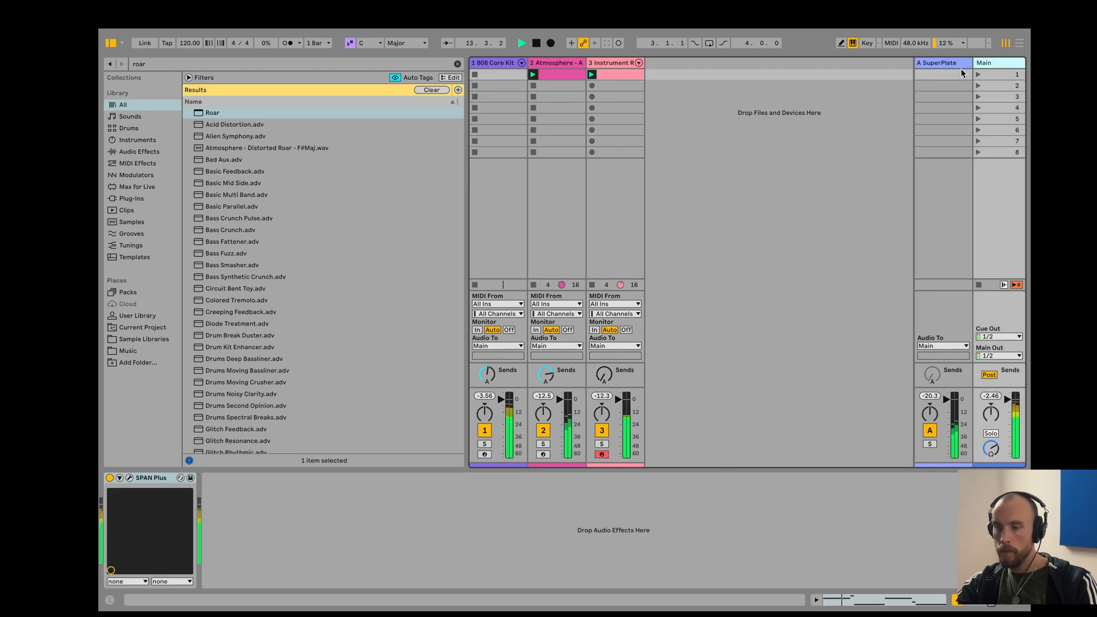
click(129, 479)
drag(579, 152, 575, 125)
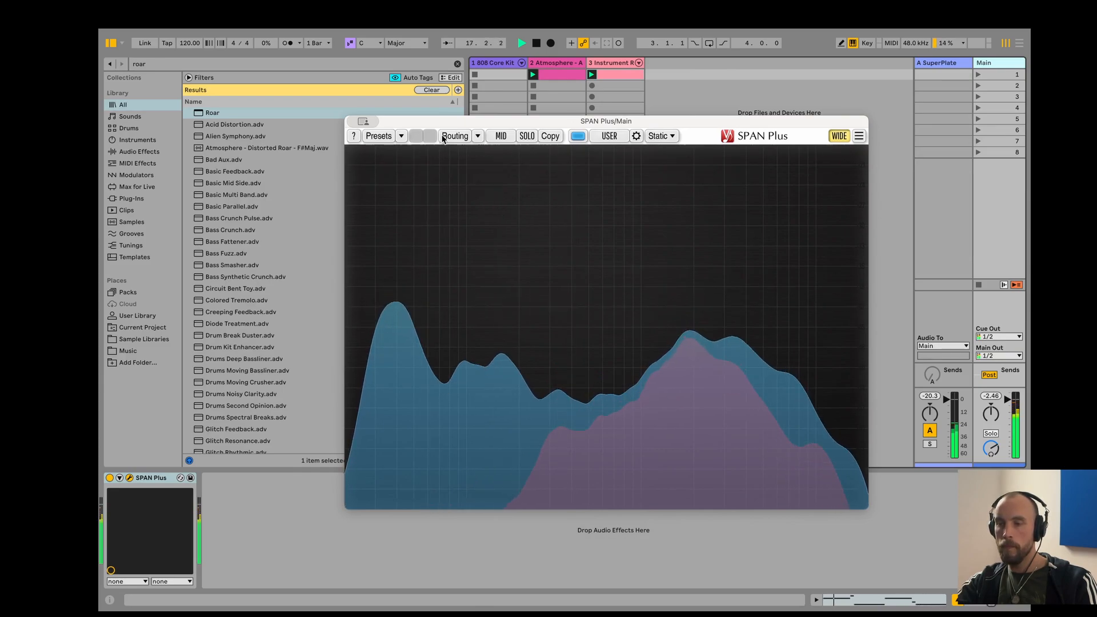
click(719, 111)
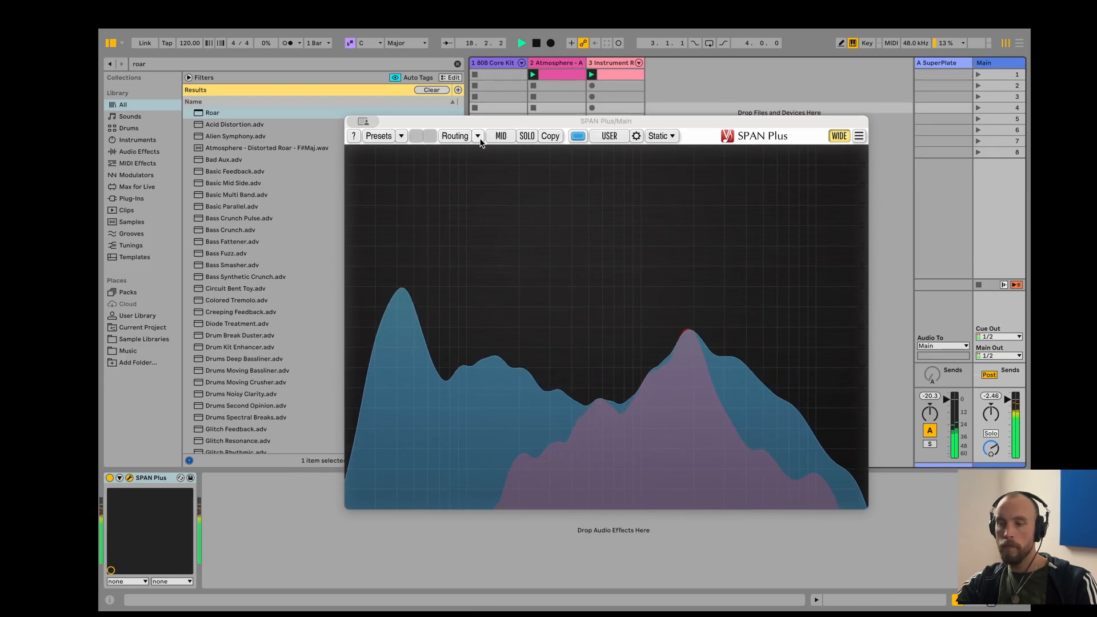
click(130, 477)
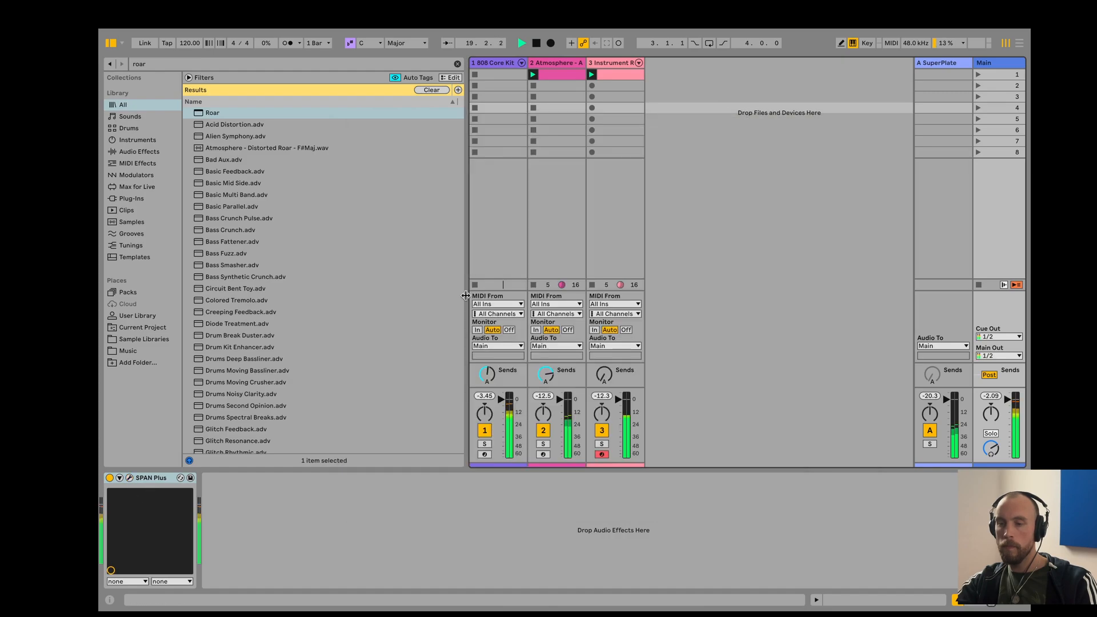
Collapse Roar in the Instrument Rack track's device chain and select the Instrument Rack device.
click(606, 61)
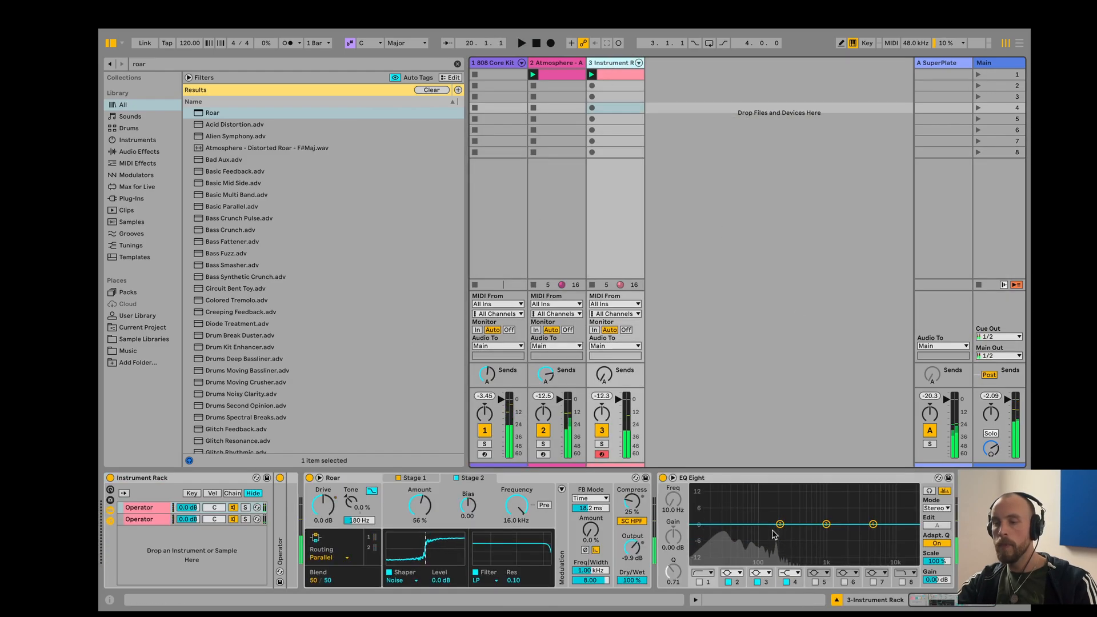
double_click(543, 480)
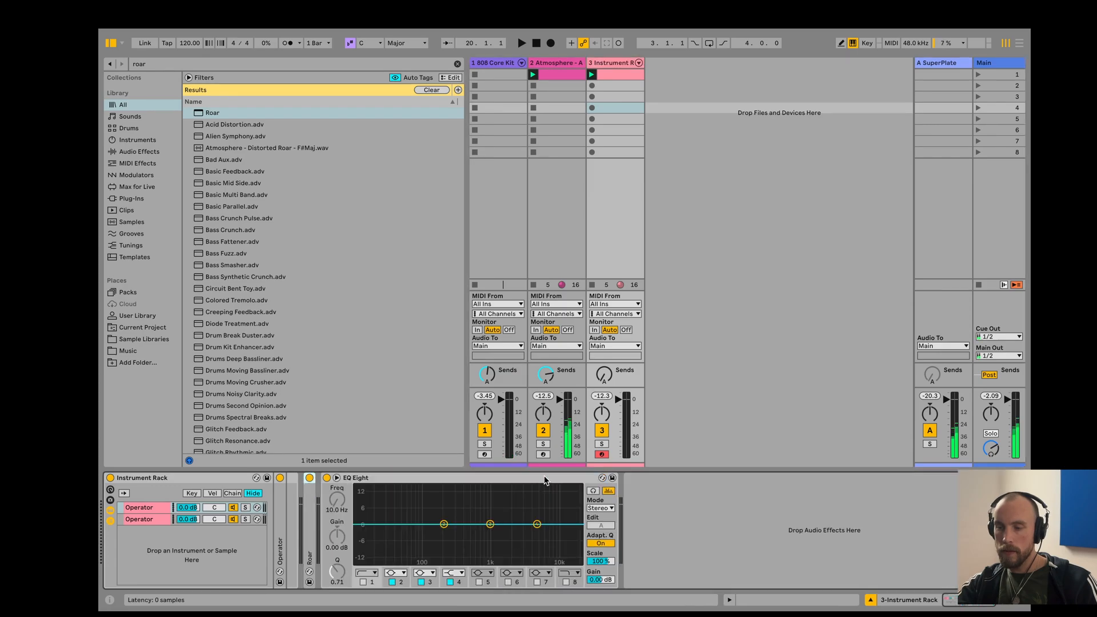
click(198, 477)
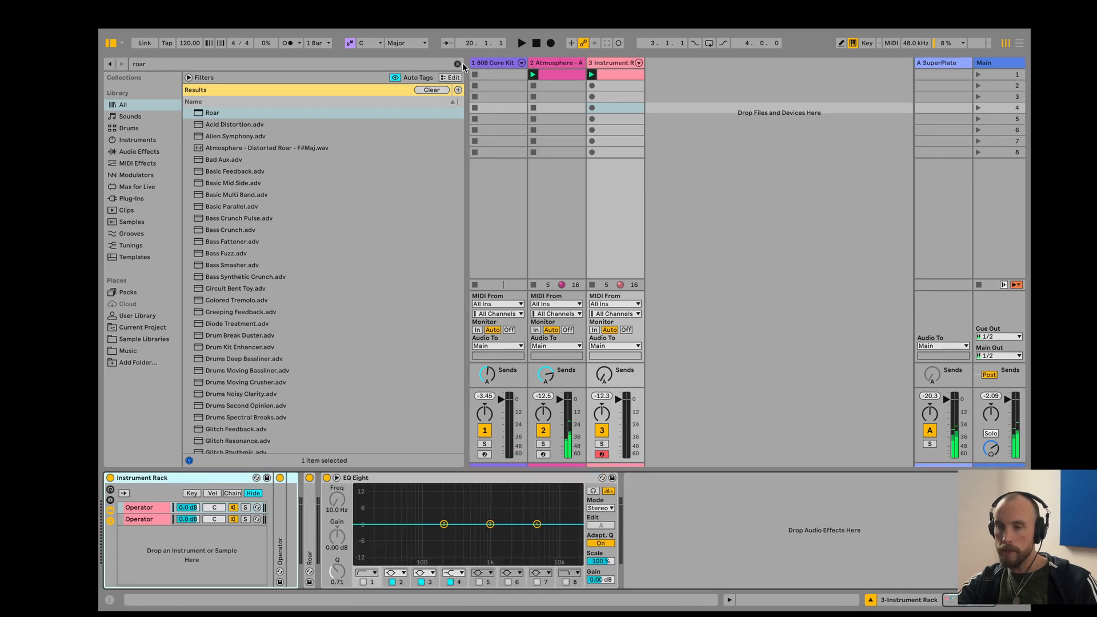
Collapse the 808 Core Kit device on the first track and play all tracks together from the start.
click(490, 64)
double_click(377, 478)
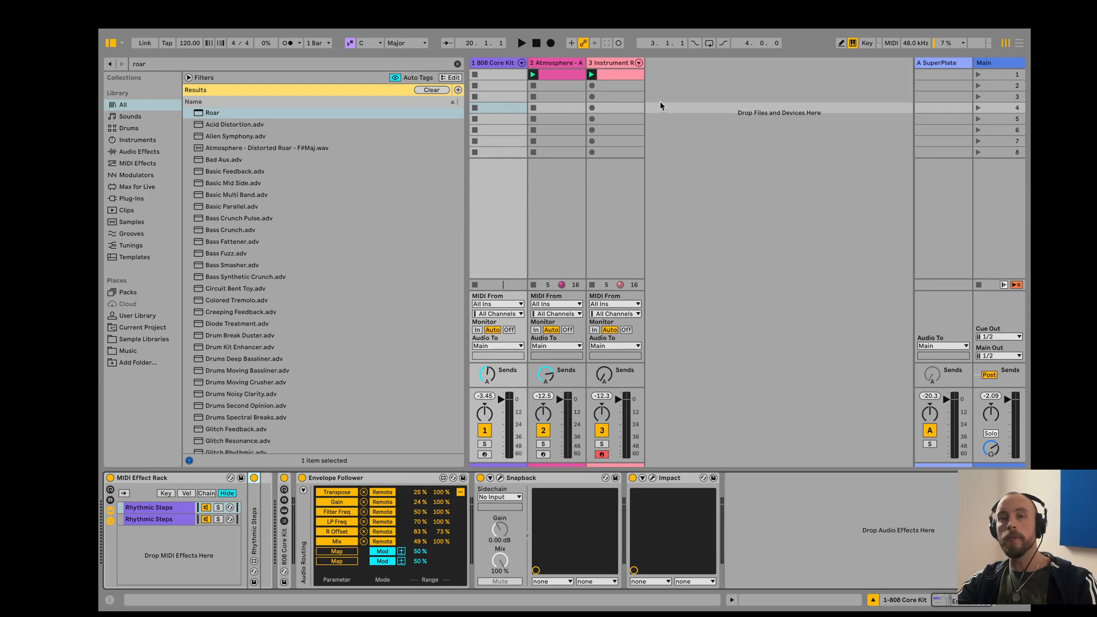
key(space)
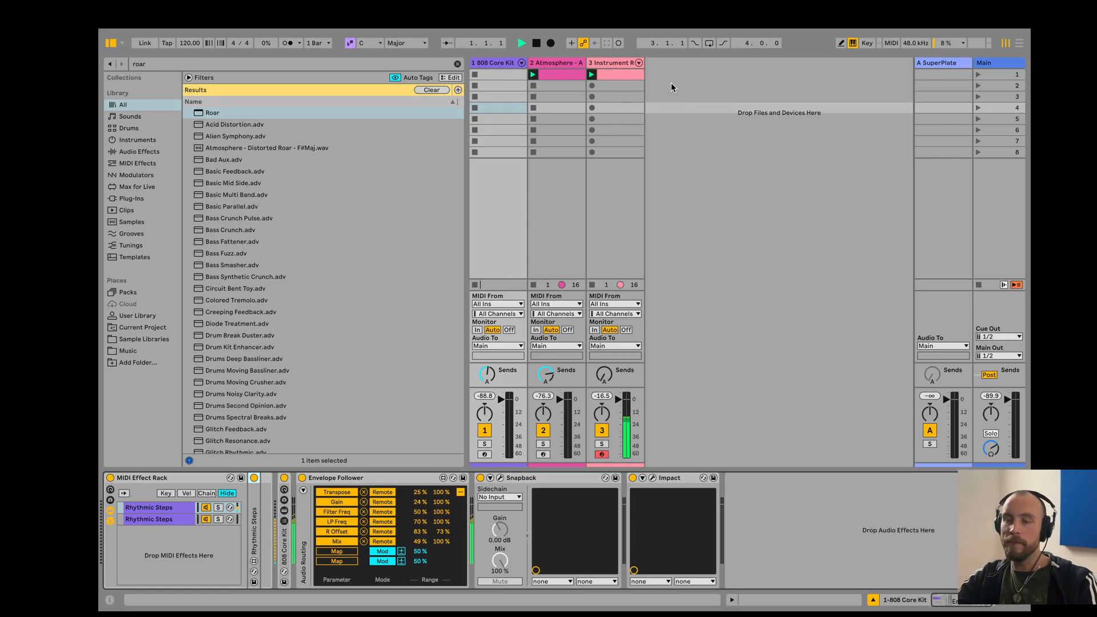